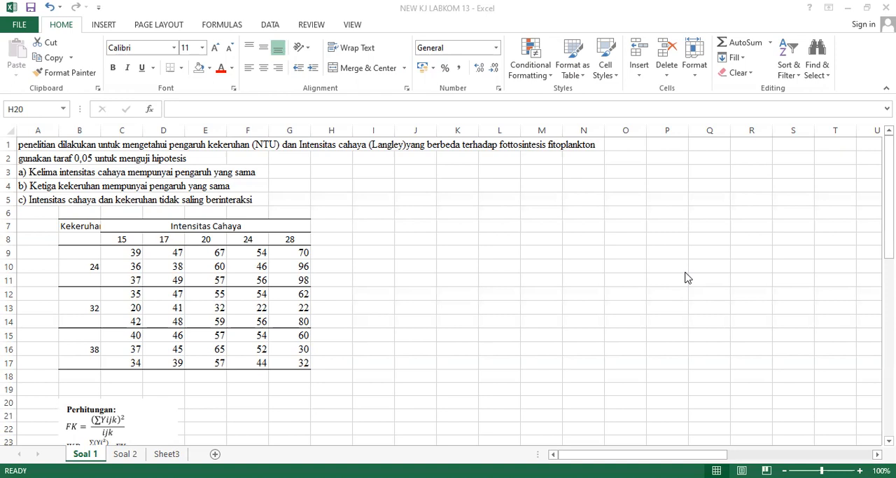
{"action": "left_click", "coordinate": [136, 228]}
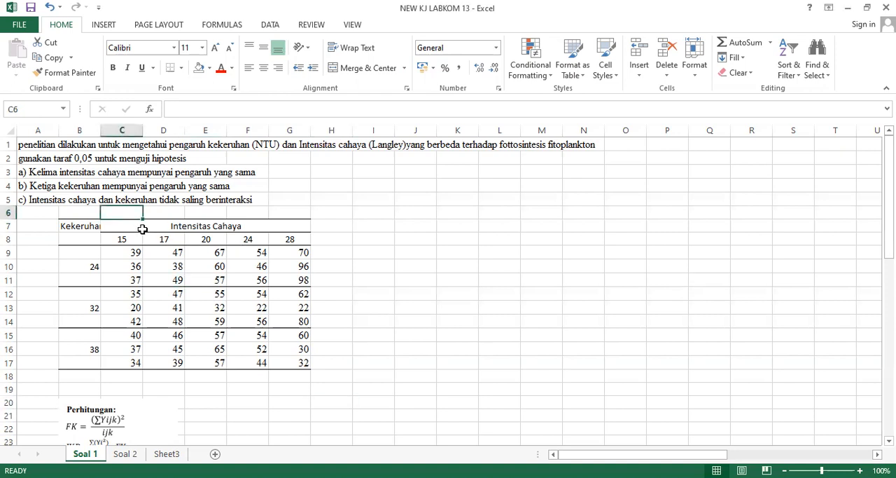
{"action": "left_click", "coordinate": [68, 237]}
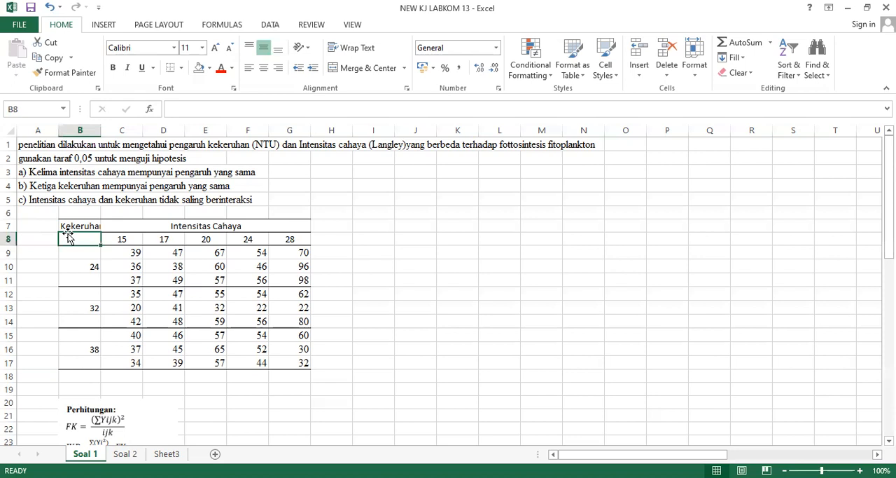
{"action": "left_click", "coordinate": [312, 186]}
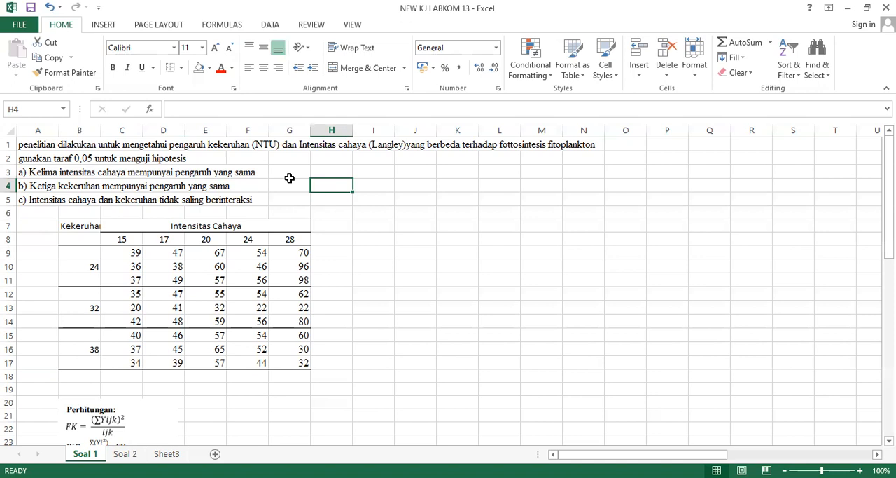
{"action": "left_click", "coordinate": [21, 199]}
{"action": "left_click", "coordinate": [28, 188]}
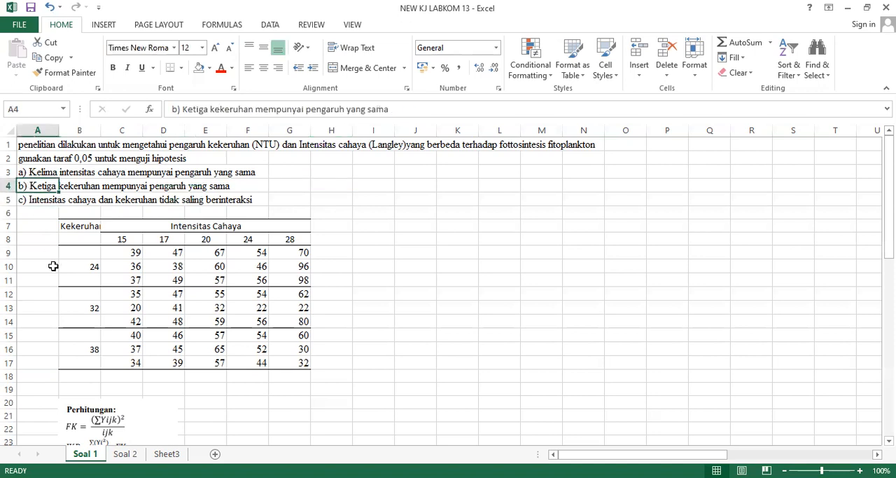
{"action": "left_click", "coordinate": [28, 201]}
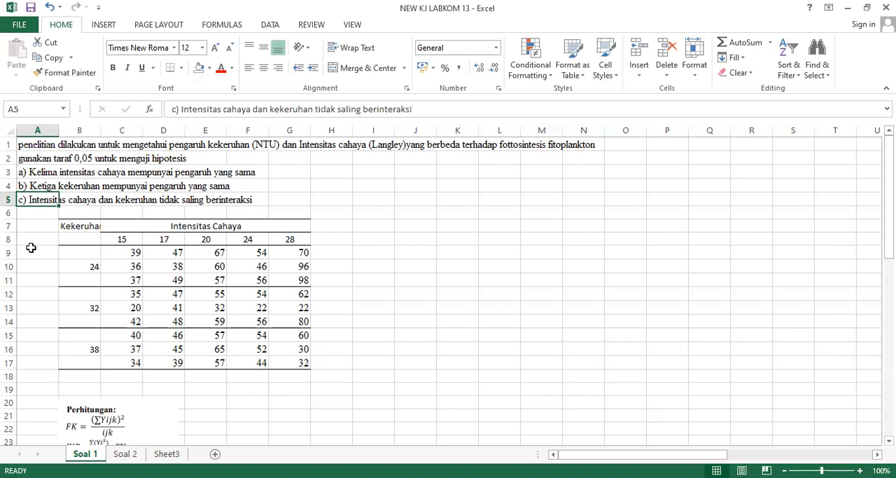
Insert a blank row beneath the 24 turbidity block and another beneath the 32 block, at rows 12 and 16.
{"action": "left_click", "coordinate": [9, 294]}
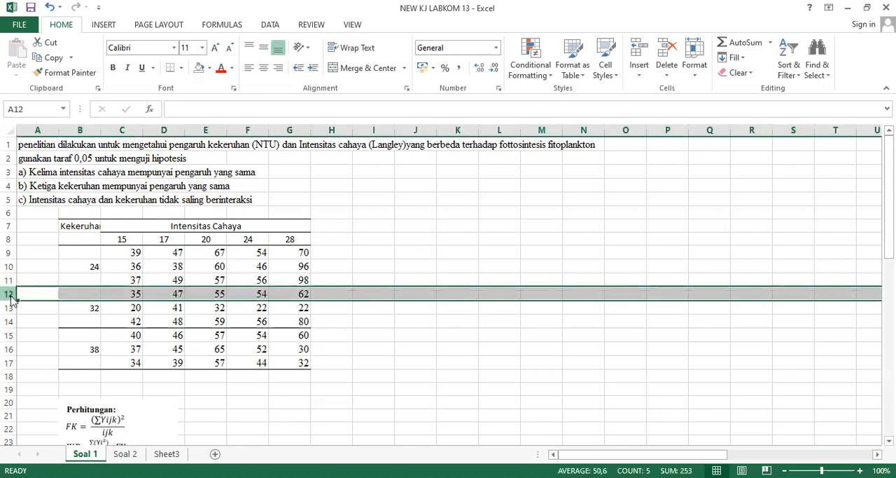
{"action": "right_click", "coordinate": [9, 294]}
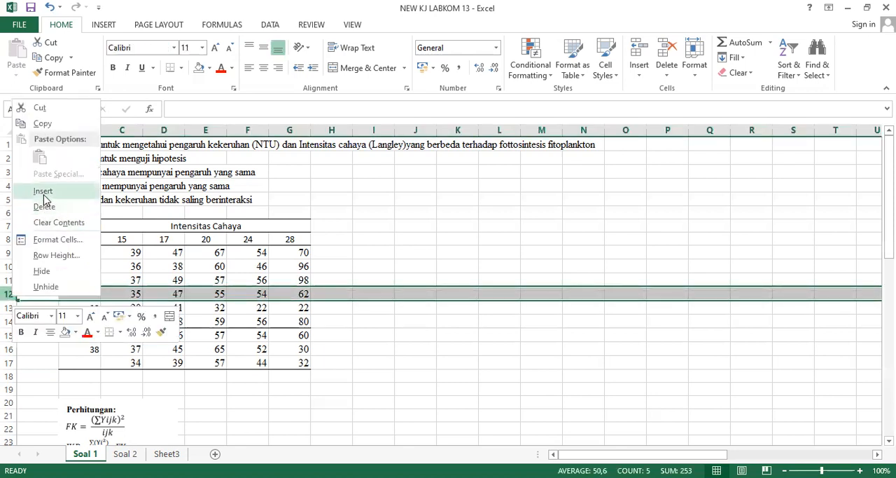
{"action": "left_click", "coordinate": [43, 191]}
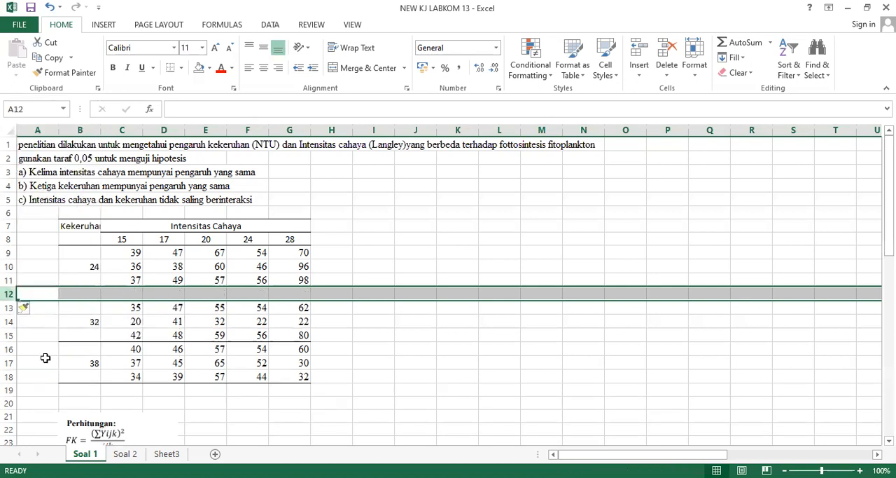
{"action": "left_click", "coordinate": [49, 322]}
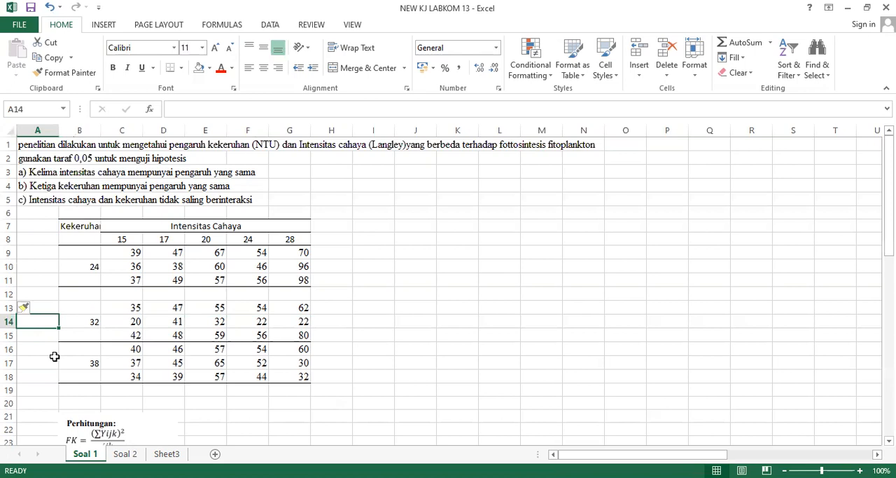
{"action": "left_click", "coordinate": [9, 348]}
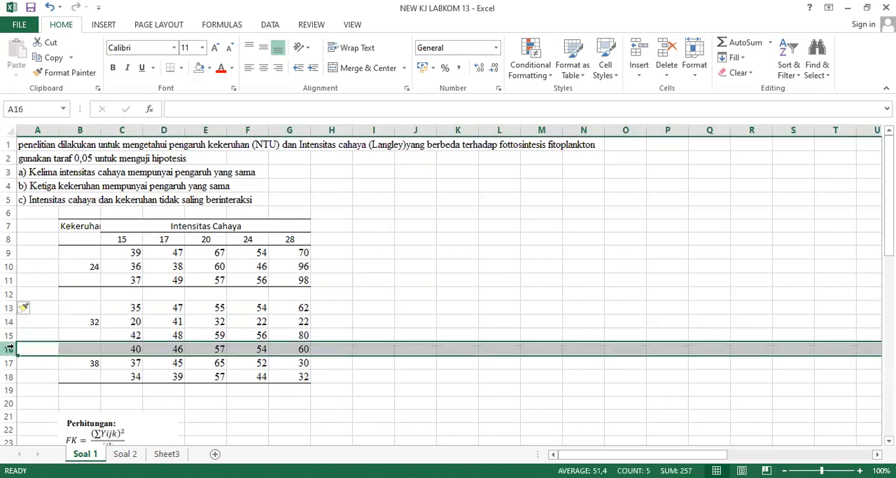
{"action": "right_click", "coordinate": [9, 348]}
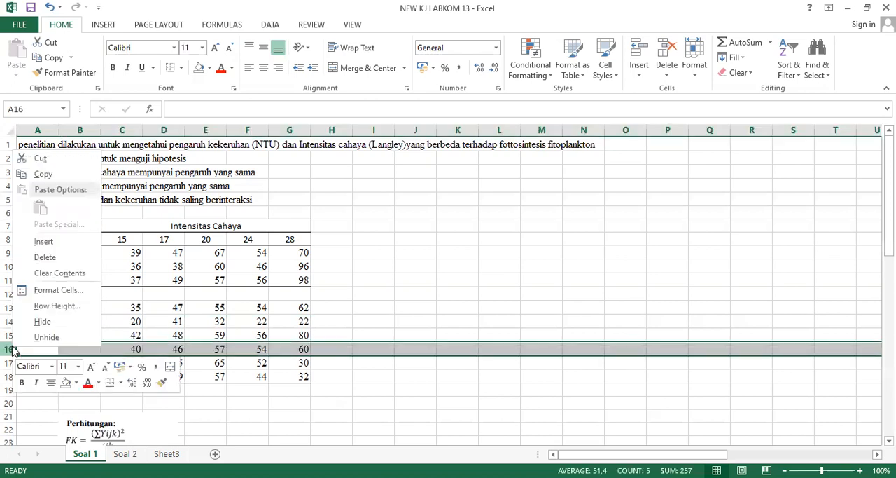
{"action": "left_click", "coordinate": [42, 242]}
{"action": "left_click", "coordinate": [110, 289]}
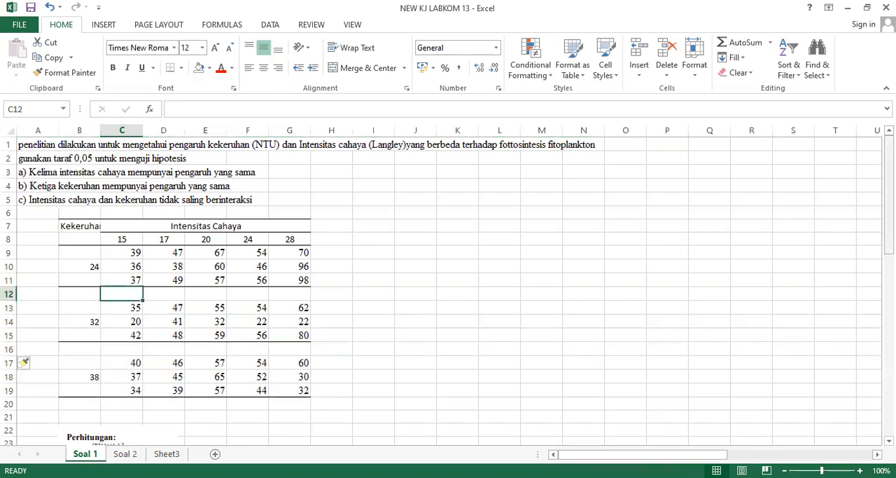
Enter the label ∑Yij in B12, using the N-Ary Summation symbol for the sigma.
{"action": "left_click", "coordinate": [33, 292]}
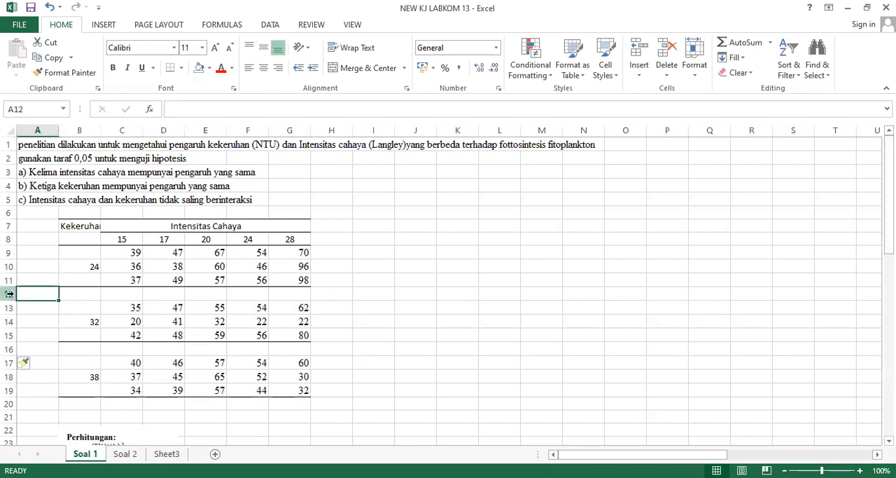
{"action": "left_click", "coordinate": [99, 294]}
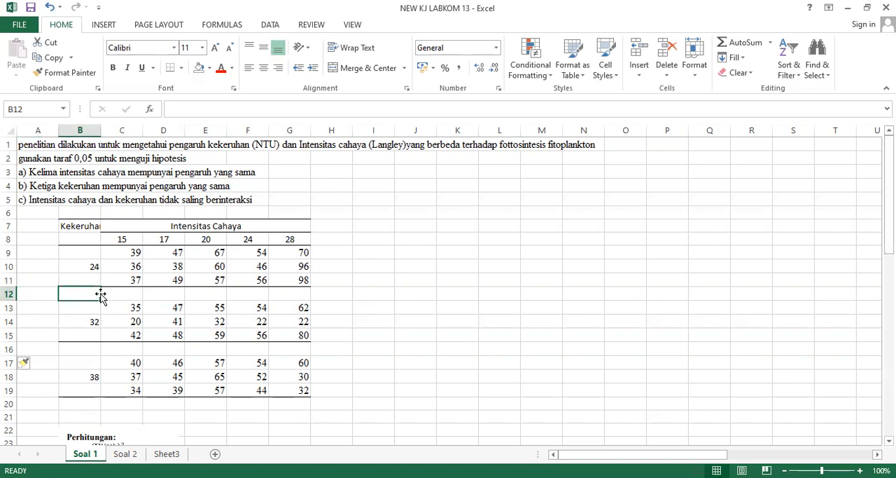
{"action": "left_click", "coordinate": [102, 25]}
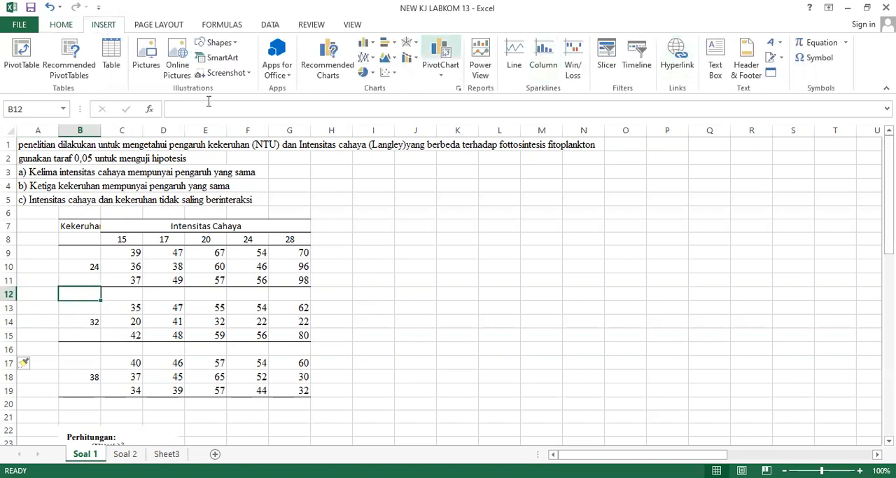
{"action": "left_click", "coordinate": [833, 59]}
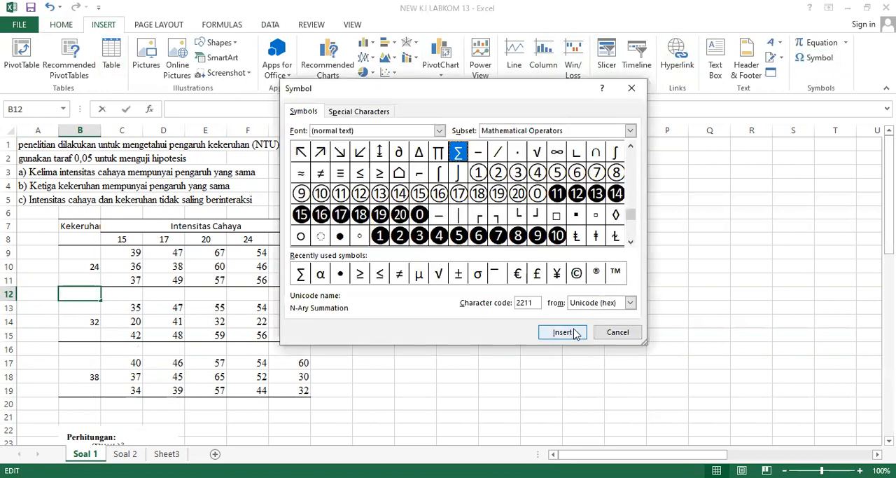
{"action": "left_click", "coordinate": [573, 332]}
{"action": "left_click", "coordinate": [618, 333]}
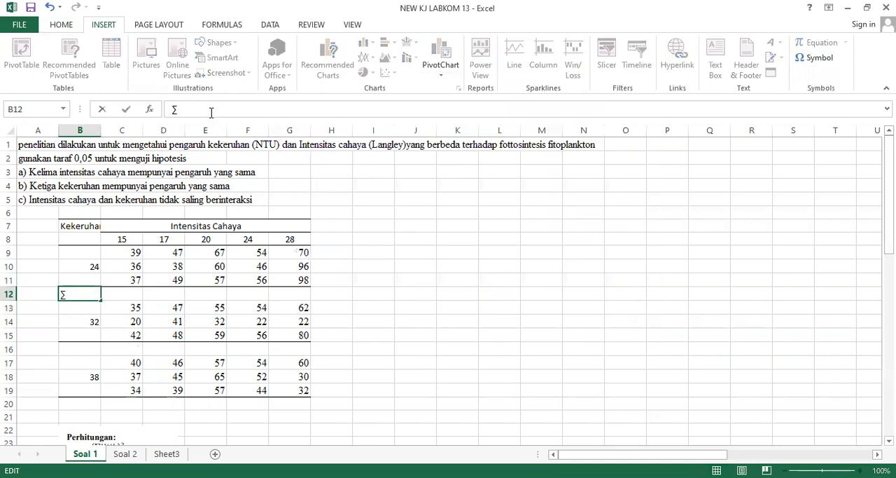
{"action": "type", "text": "Yij"}
{"action": "key", "text": "Return"}
Copy the ∑Yij label from B12 into B16 beneath the 32 turbidity block.
{"action": "key", "text": "Up"}
{"action": "key", "text": "ctrl+c"}
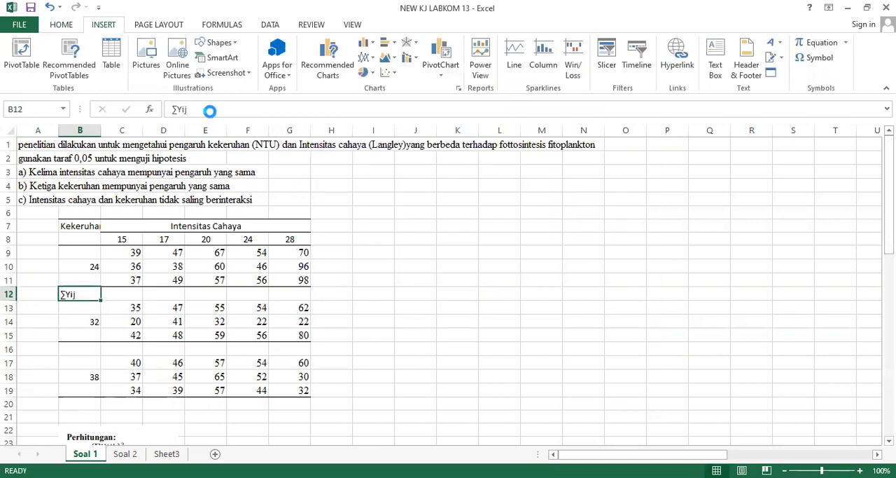
{"action": "key", "text": "Down"}
{"action": "key", "text": "Down"}
{"action": "key", "text": "Down"}
{"action": "key", "text": "Down"}
{"action": "key", "text": "Down"}
{"action": "key", "text": "Down"}
{"action": "key", "text": "Down"}
{"action": "key", "text": "Down"}
{"action": "key", "text": "Up"}
{"action": "key", "text": "Up"}
{"action": "key", "text": "Up"}
{"action": "key", "text": "Up"}
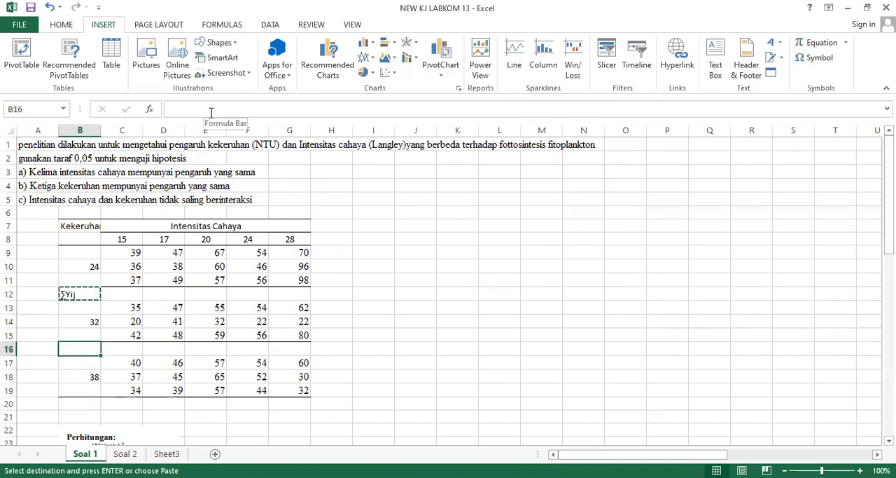
{"action": "key", "text": "ctrl+v"}
{"action": "key", "text": "Down"}
{"action": "key", "text": "Down"}
{"action": "key", "text": "Up"}
{"action": "key", "text": "Up"}
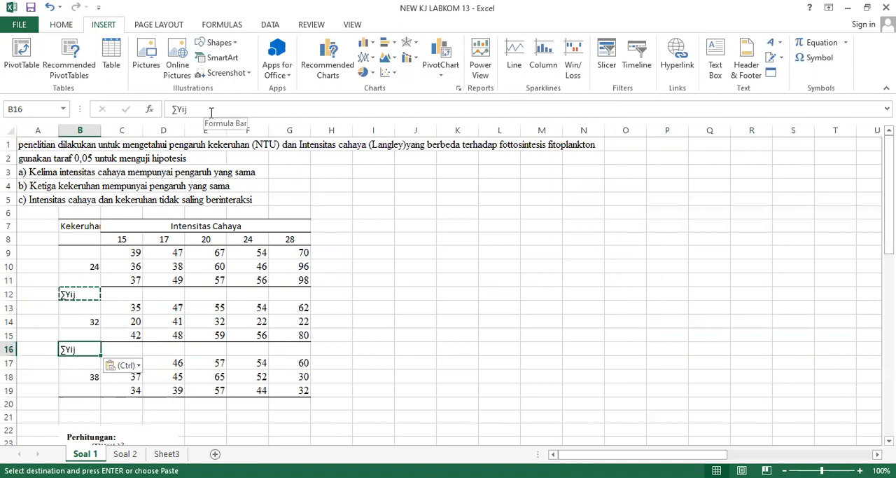
Copy the ∑Yij label from B16 into B20 beneath the 38 turbidity block.
{"action": "key", "text": "ctrl+c"}
{"action": "key", "text": "Down"}
{"action": "key", "text": "Down"}
{"action": "key", "text": "Down"}
{"action": "key", "text": "Down"}
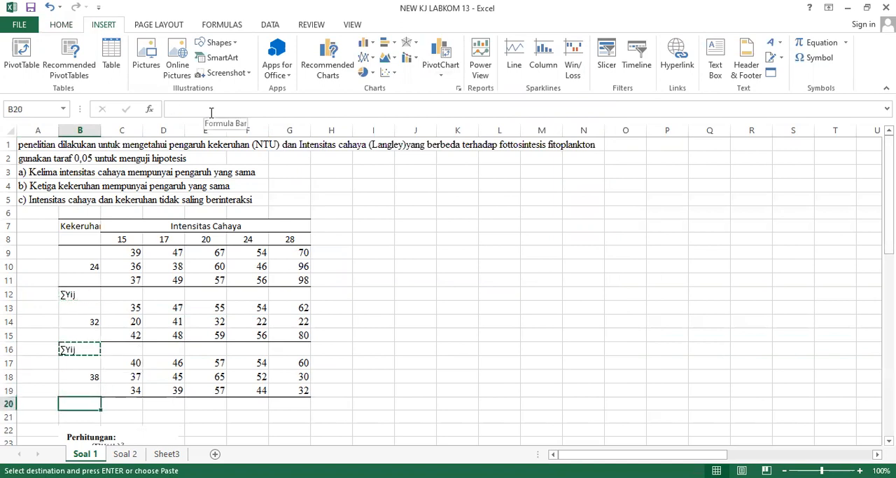
{"action": "key", "text": "ctrl+v"}
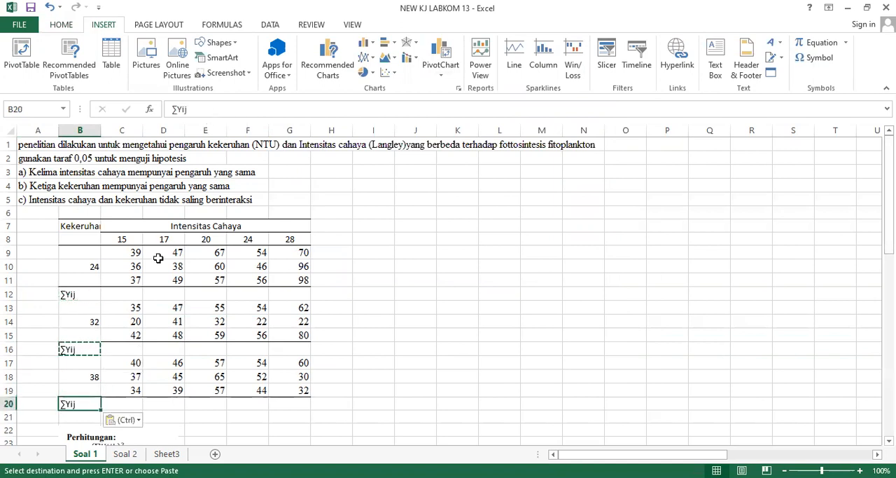
Insert a blank row at row 21, between the data table and the Perhitungan formulas.
{"action": "left_click", "coordinate": [75, 251]}
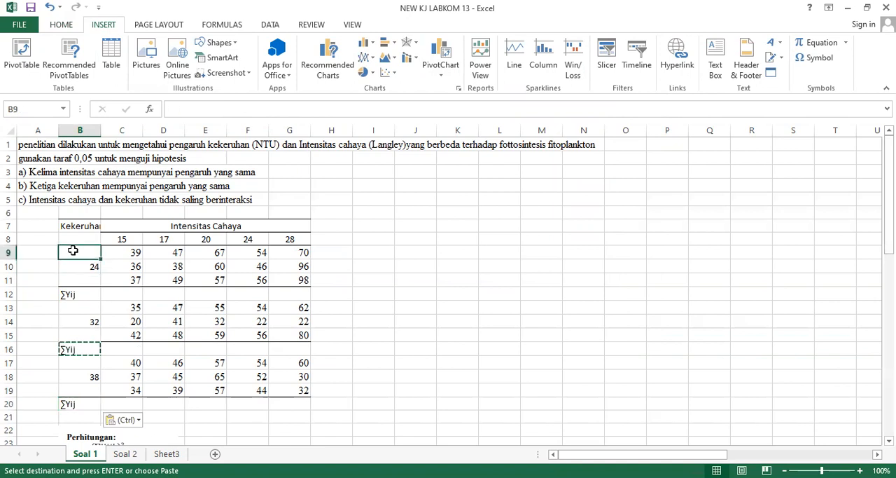
{"action": "left_click", "coordinate": [77, 294]}
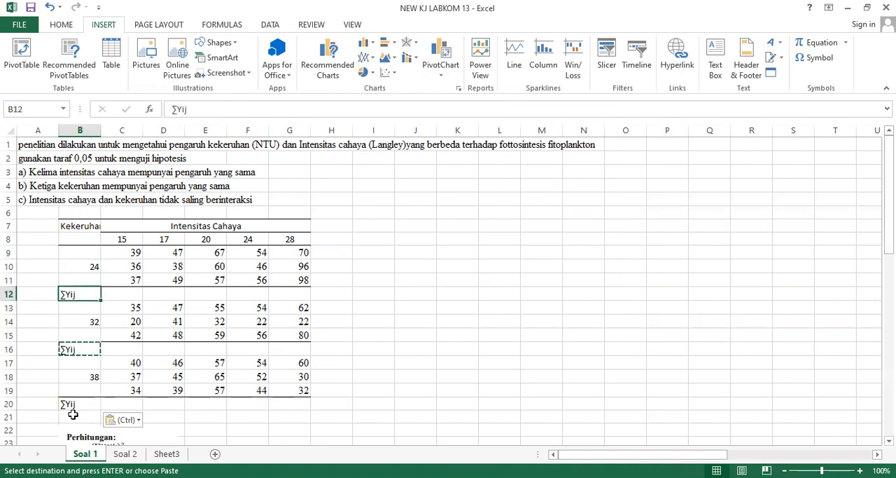
{"action": "left_click", "coordinate": [9, 406]}
{"action": "left_click", "coordinate": [8, 418]}
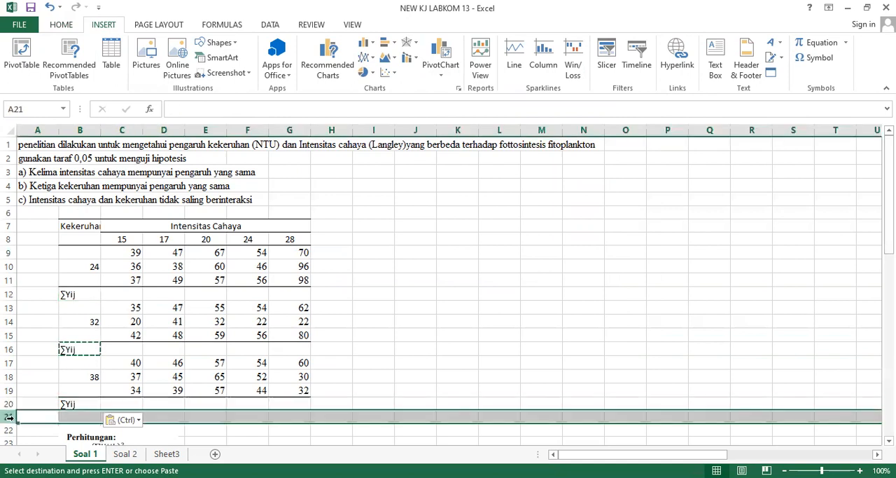
{"action": "right_click", "coordinate": [9, 418]}
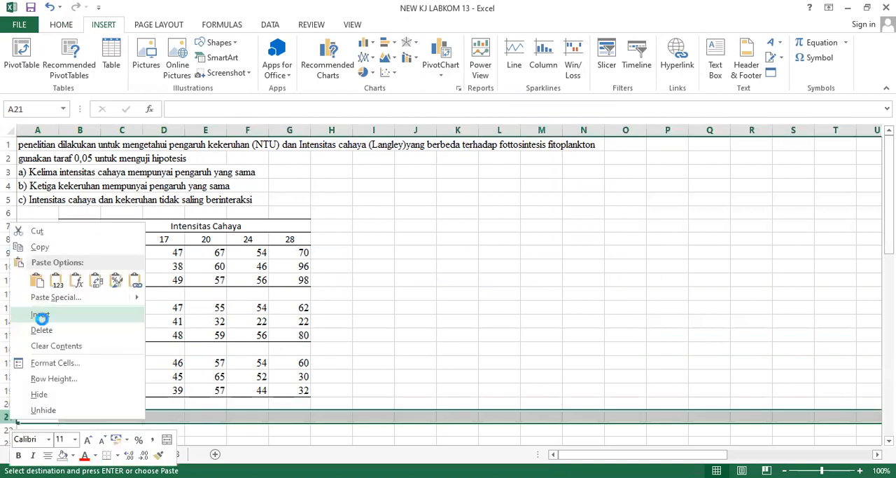
{"action": "scroll", "coordinate": [96, 426], "scroll_direction": "down", "scroll_amount": 2}
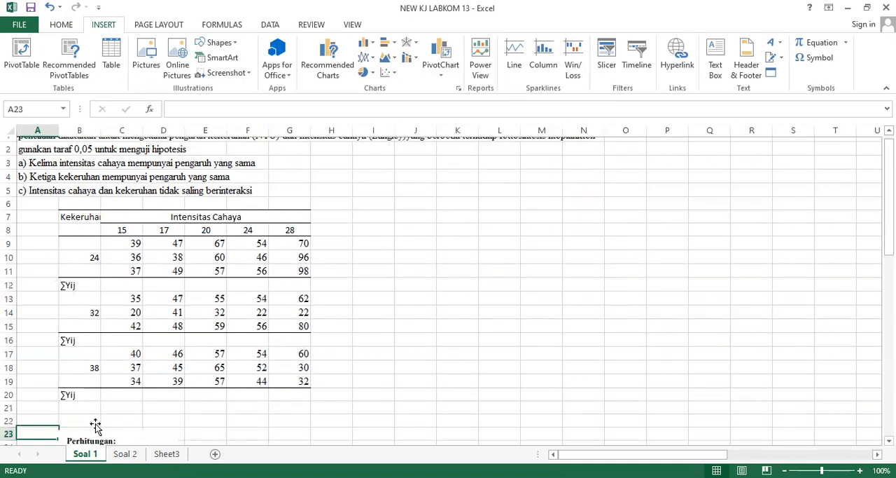
Copy the ∑Yij label from B20 into B21 and shorten the copy to ∑Yi.
{"action": "left_click", "coordinate": [80, 345]}
{"action": "left_click", "coordinate": [79, 340]}
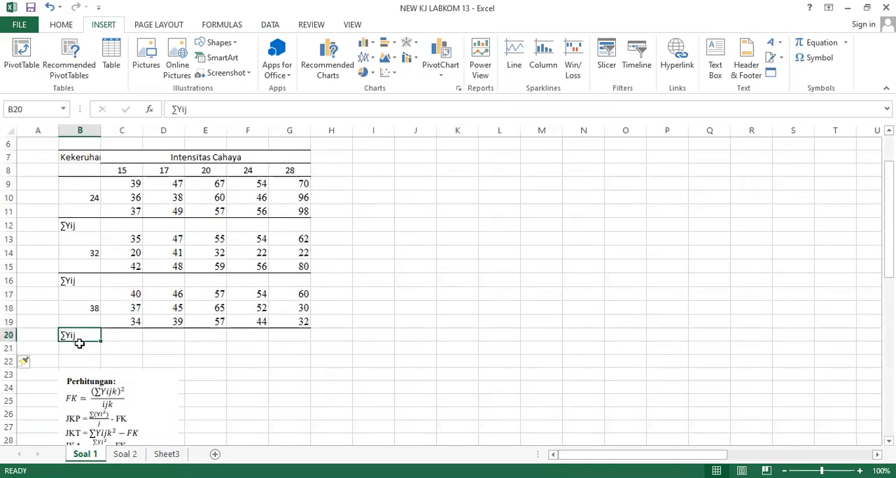
{"action": "key", "text": "ctrl+c"}
{"action": "left_click", "coordinate": [79, 347]}
{"action": "key", "text": "ctrl+v"}
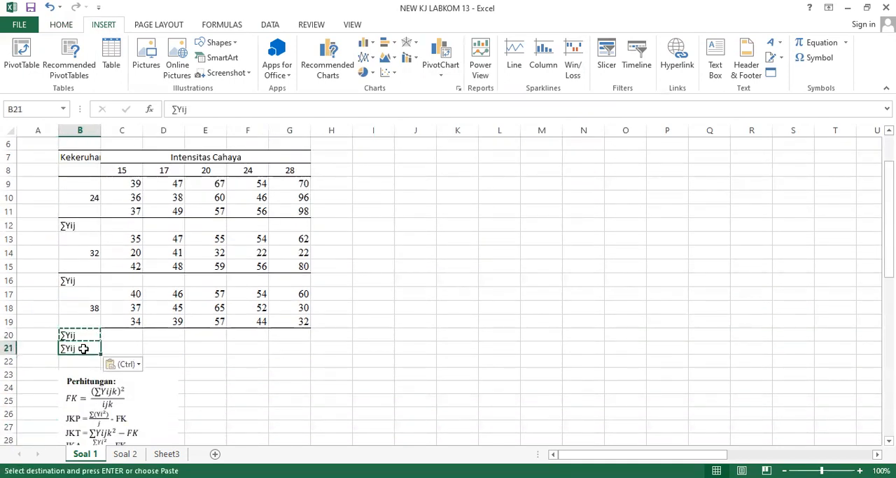
{"action": "left_click", "coordinate": [217, 112]}
{"action": "key", "text": "BackSpace"}
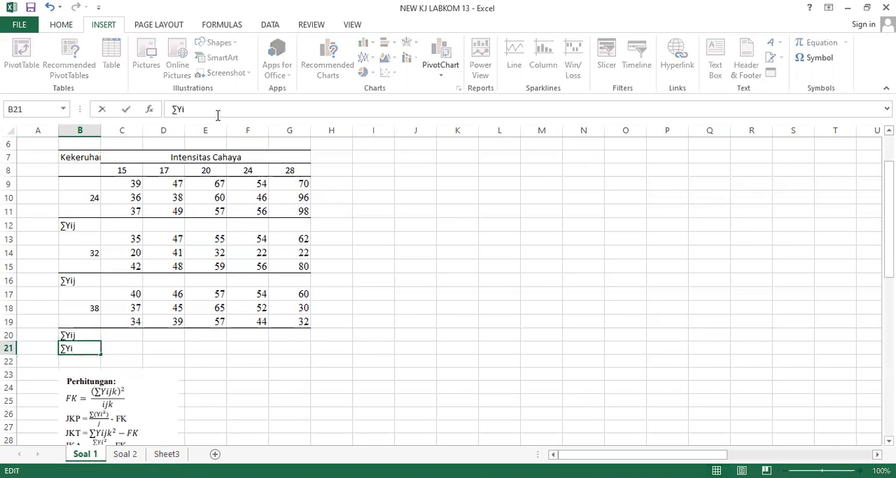
{"action": "key", "text": "Return"}
Copy the ∑Yij label from B20 into H8, beside the light intensity heading 28.
{"action": "key", "text": "Up"}
{"action": "key", "text": "Up"}
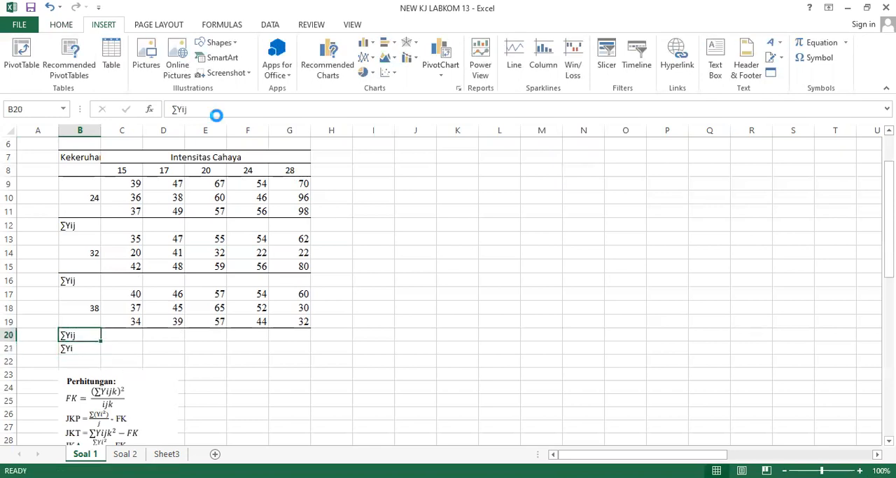
{"action": "key", "text": "ctrl+c"}
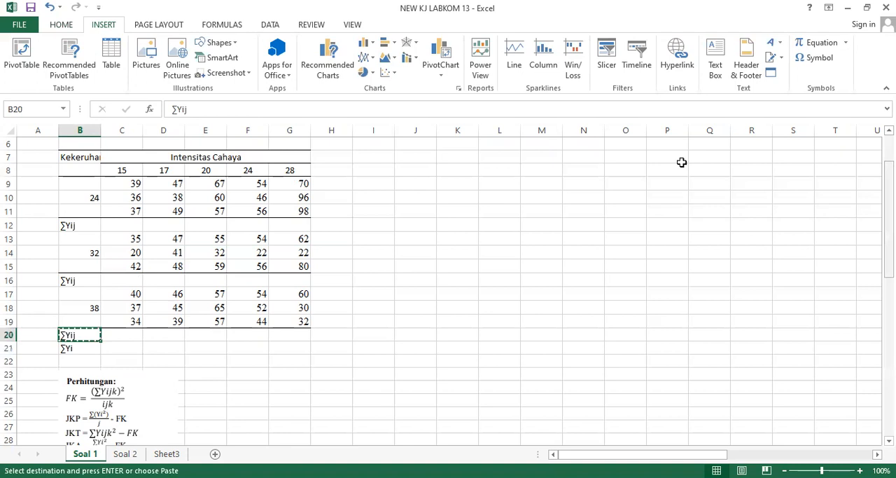
{"action": "scroll", "coordinate": [326, 196], "scroll_direction": "up", "scroll_amount": 1}
{"action": "left_click", "coordinate": [327, 197]}
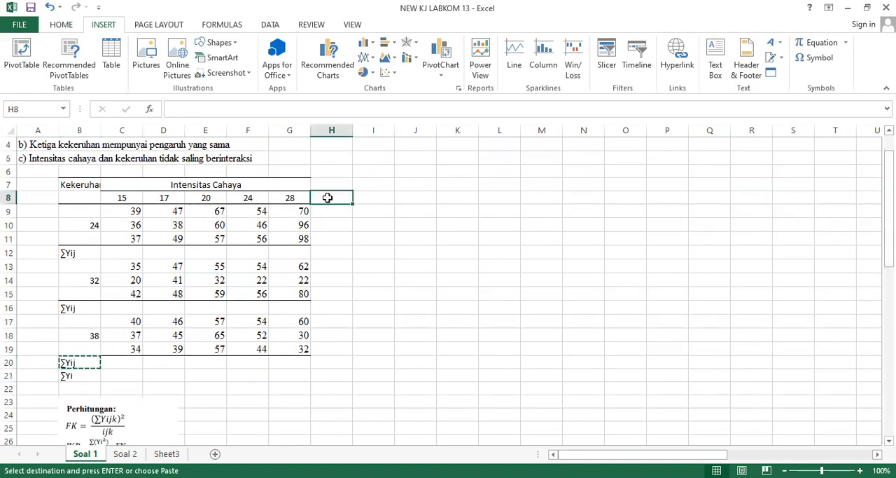
{"action": "key", "text": "ctrl+v"}
Total the three light intensity 15 values of the 24 turbidity block in C12 with =SUM(C9:C11).
{"action": "left_click", "coordinate": [120, 255]}
{"action": "key", "text": "Right"}
{"action": "key", "text": "Right"}
{"action": "key", "text": "Right"}
{"action": "key", "text": "Right"}
{"action": "key", "text": "Right"}
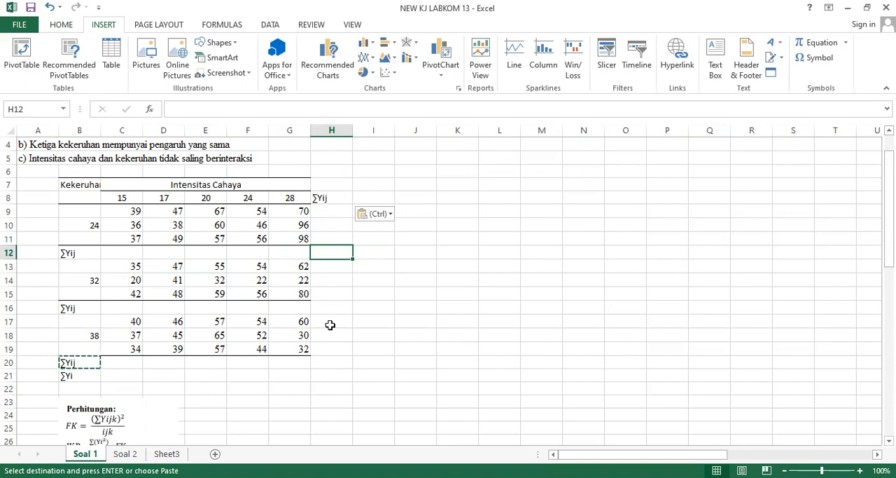
{"action": "left_click", "coordinate": [121, 250]}
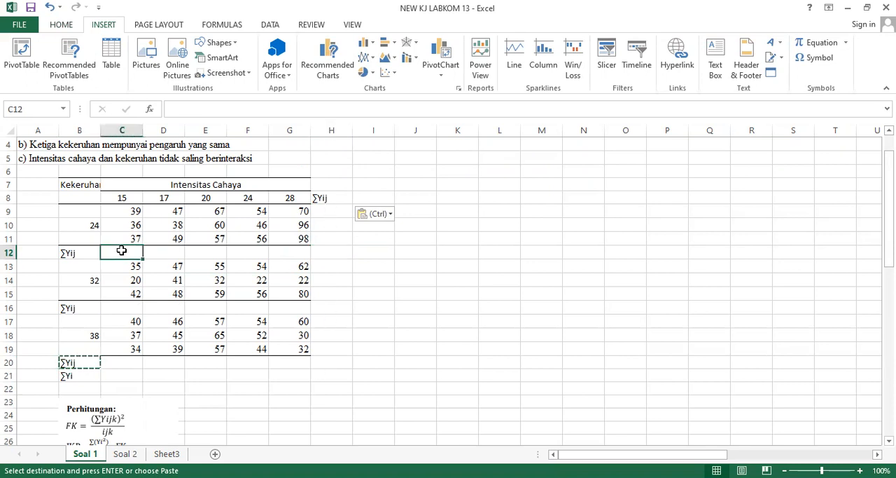
{"action": "type", "text": "=s"}
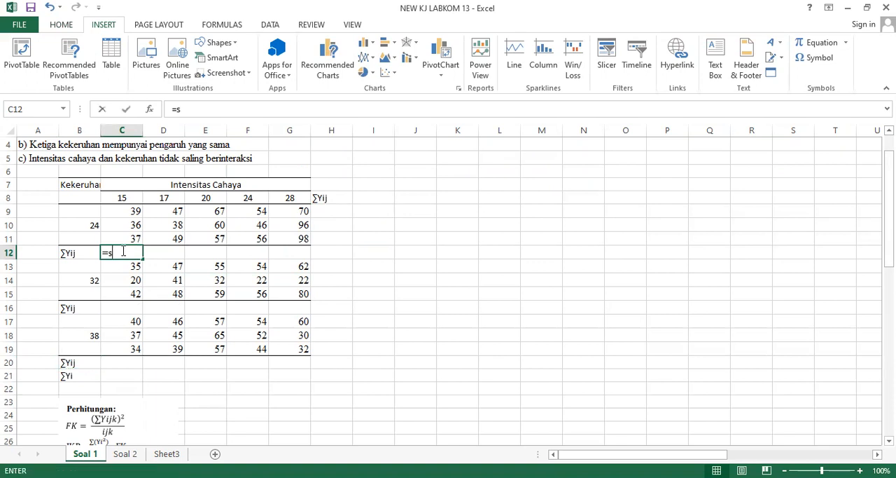
{"action": "type", "text": "um"}
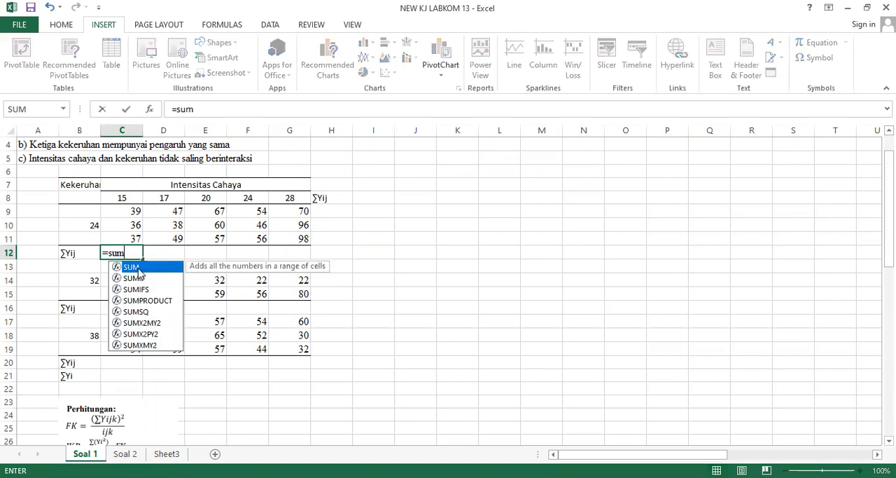
{"action": "key", "text": "Tab"}
{"action": "left_click", "coordinate": [121, 210]}
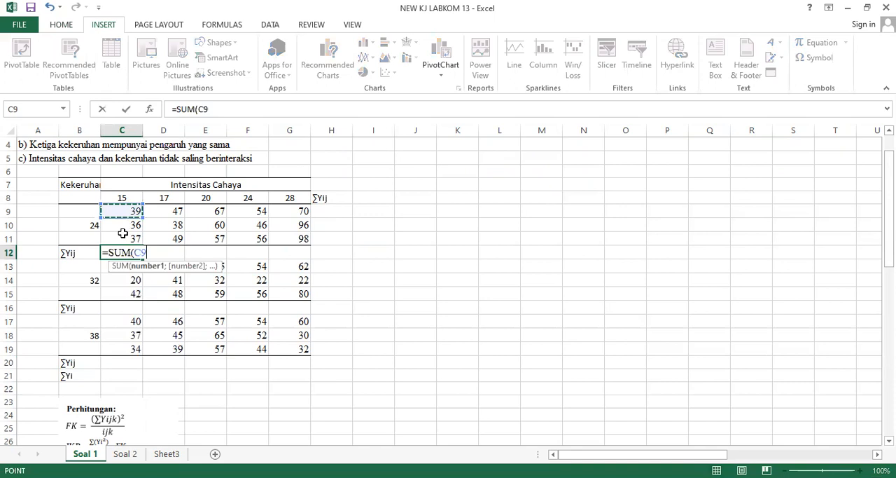
{"action": "left_click_drag", "start_coordinate": [121, 211], "coordinate": [123, 234]}
{"action": "key", "text": "ctrl+Return"}
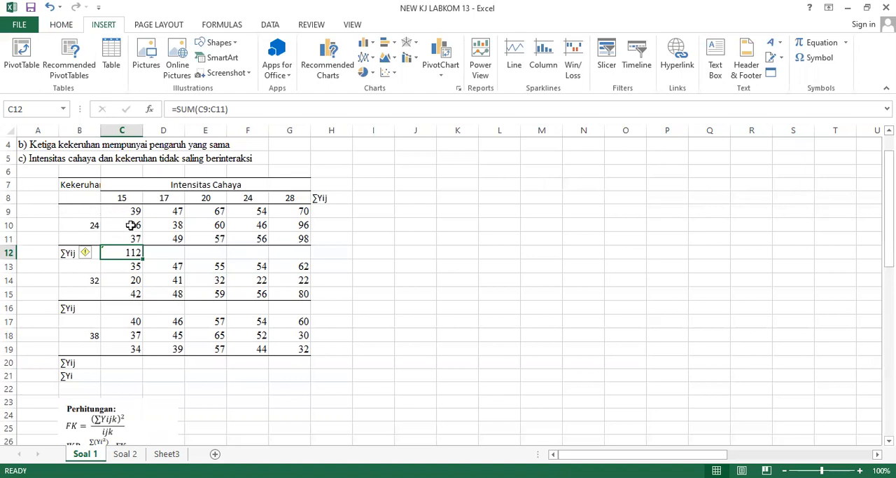
Fill the C12 sum formula across to G12 for the remaining light intensities.
{"action": "left_click_drag", "start_coordinate": [143, 256], "coordinate": [310, 253]}
{"action": "key", "text": "Right"}
{"action": "key", "text": "Right"}
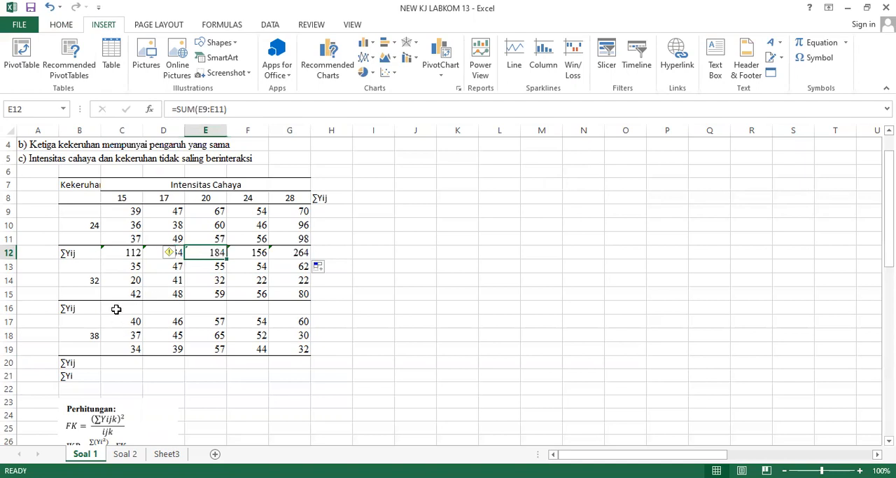
Enter =SUM(C13:C15) in C16 for the 32 turbidity block and fill it across to G16.
{"action": "left_click", "coordinate": [116, 308]}
{"action": "type", "text": "=s"}
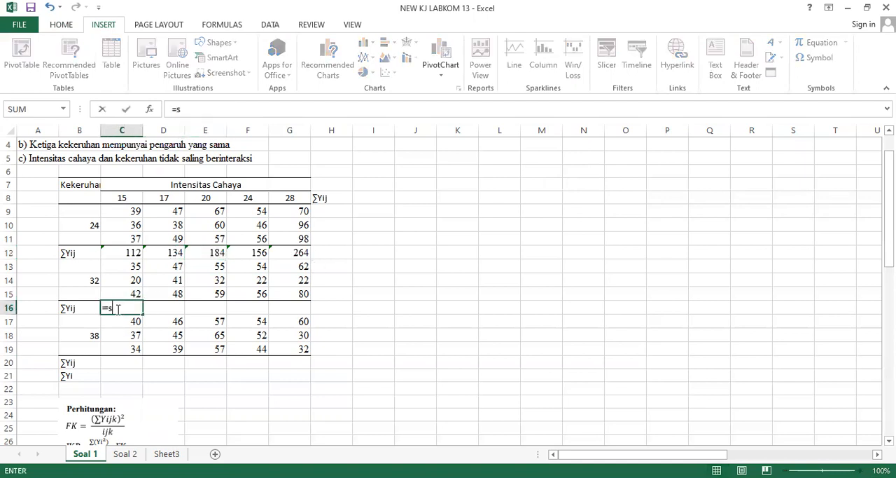
{"action": "type", "text": "um"}
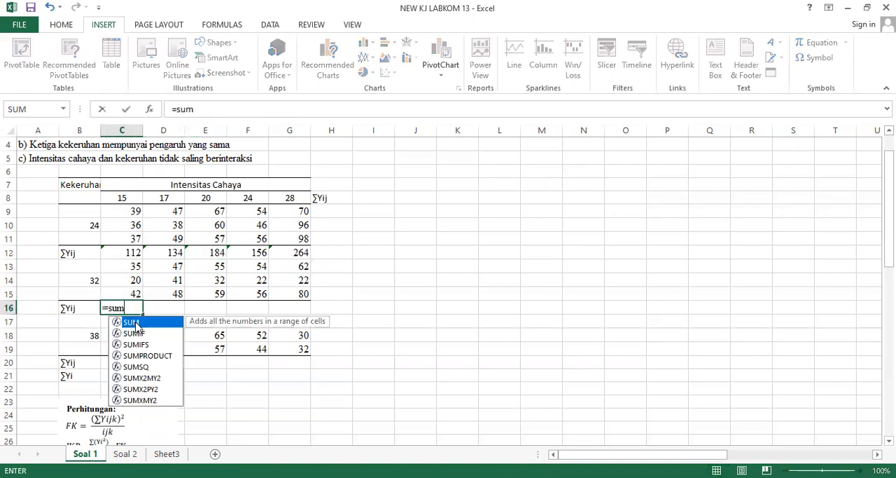
{"action": "key", "text": "Tab"}
{"action": "left_click", "coordinate": [125, 267]}
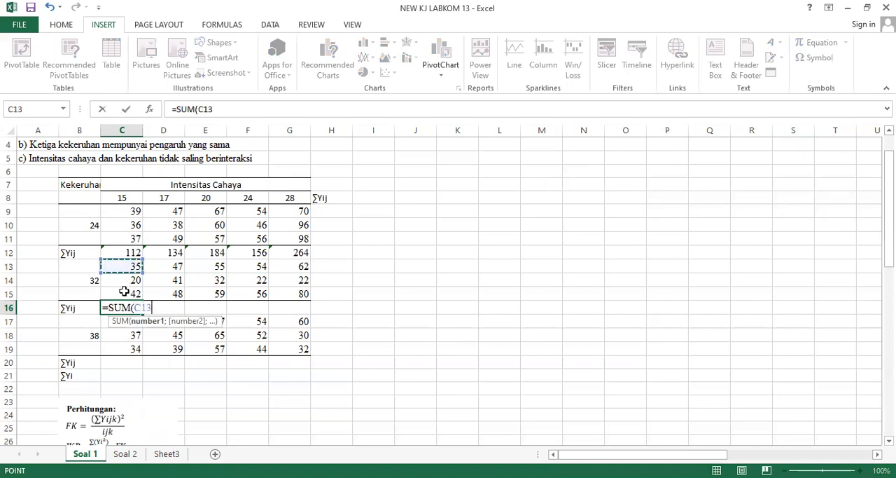
{"action": "left_click", "coordinate": [123, 291], "text": "shift"}
{"action": "key", "text": "Return"}
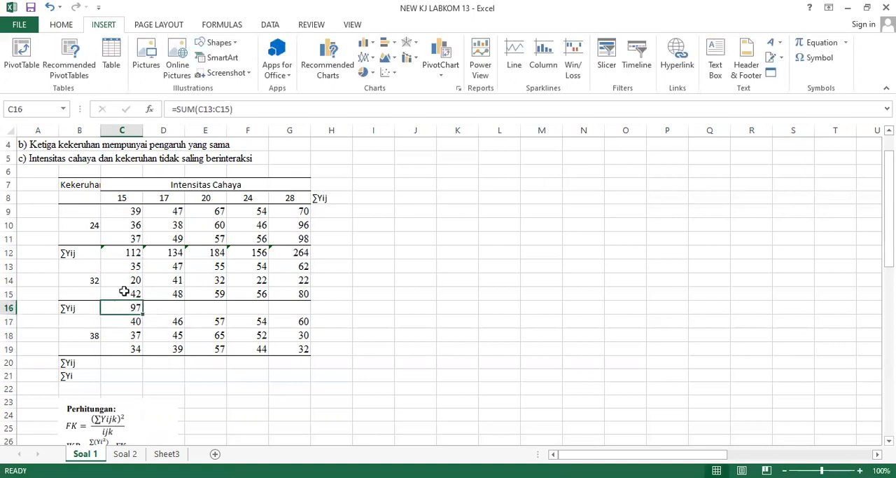
{"action": "left_click_drag", "start_coordinate": [143, 314], "coordinate": [304, 313]}
Enter =SUM(C17:C19) in C20 for the 38 turbidity block and fill it across to G20.
{"action": "left_click", "coordinate": [126, 367]}
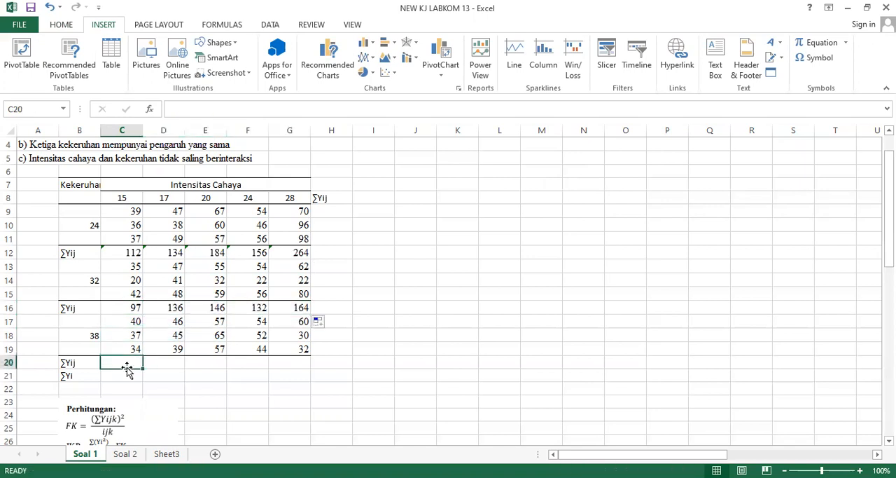
{"action": "type", "text": "=s"}
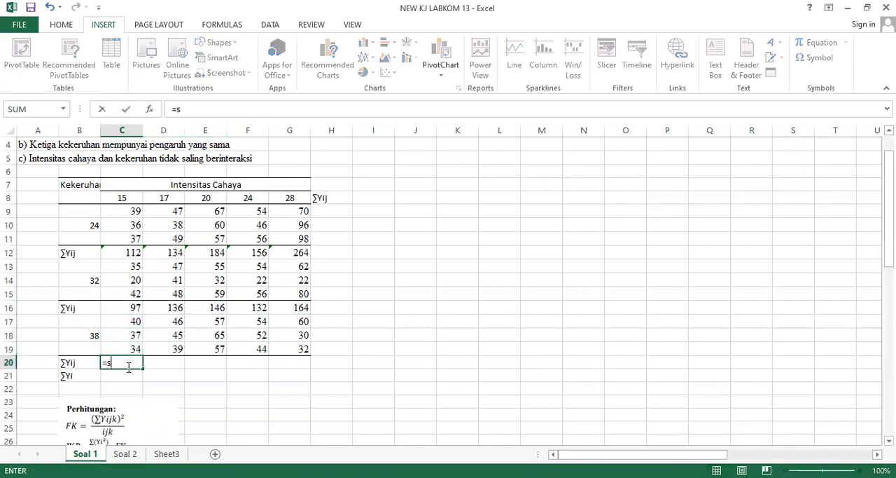
{"action": "type", "text": "um"}
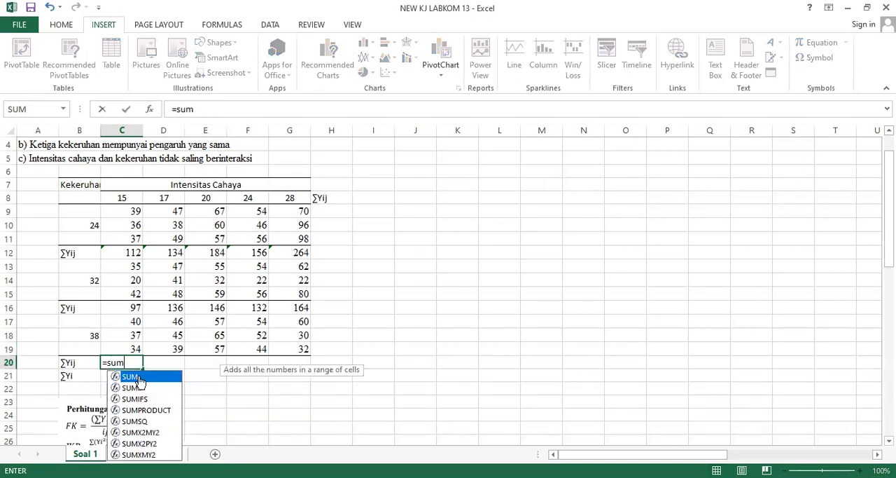
{"action": "key", "text": "Tab"}
{"action": "left_click", "coordinate": [129, 318]}
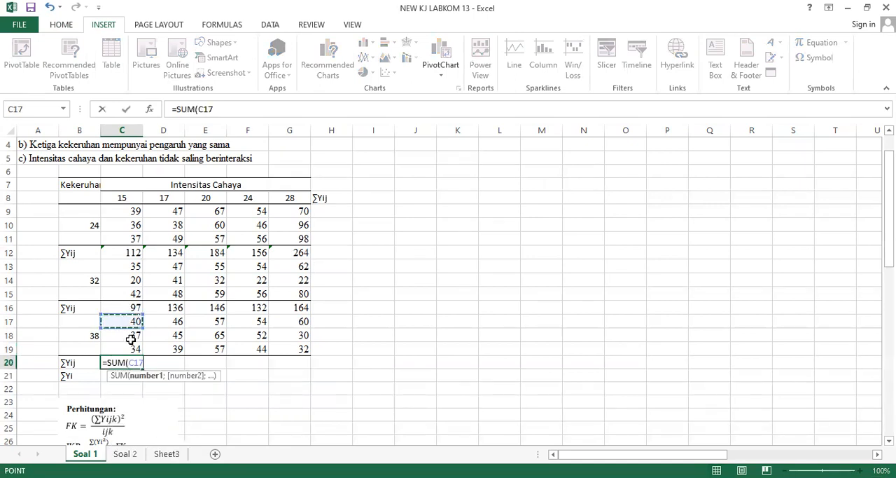
{"action": "key", "text": "Return"}
{"action": "left_click", "coordinate": [136, 363]}
{"action": "left_click_drag", "start_coordinate": [131, 343], "coordinate": [292, 362]}
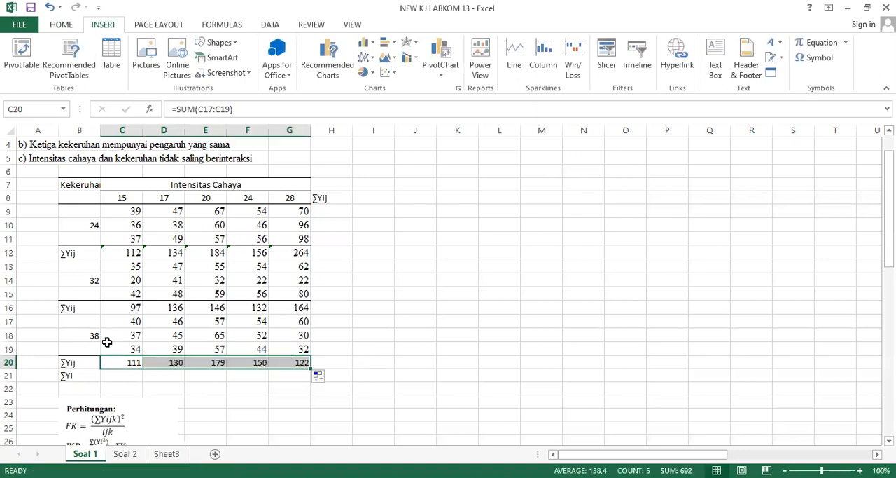
Shade the first ∑Yij row, B12:G12, with a light green fill.
{"action": "left_click", "coordinate": [84, 287]}
{"action": "key", "text": "Up"}
{"action": "key", "text": "Up"}
{"action": "key", "text": "shift+Right"}
{"action": "key", "text": "shift+Right"}
{"action": "key", "text": "shift+Right"}
{"action": "key", "text": "shift+Right"}
{"action": "key", "text": "shift+Right"}
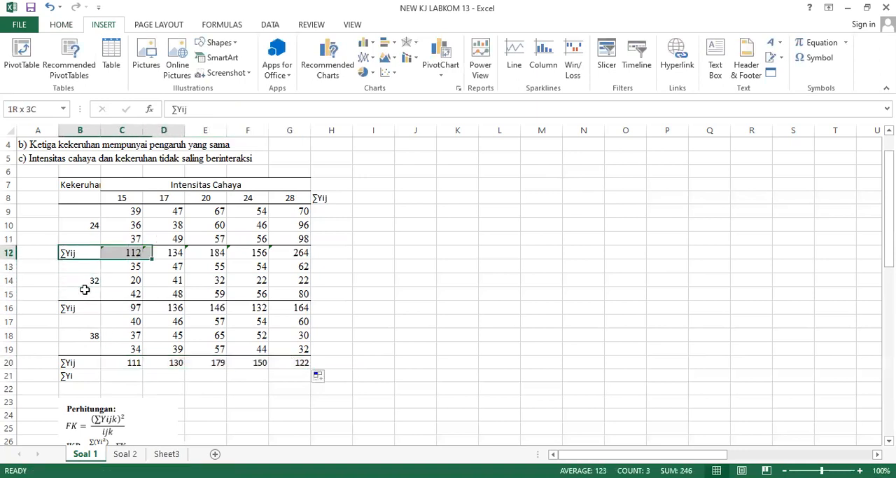
{"action": "left_click", "coordinate": [61, 25]}
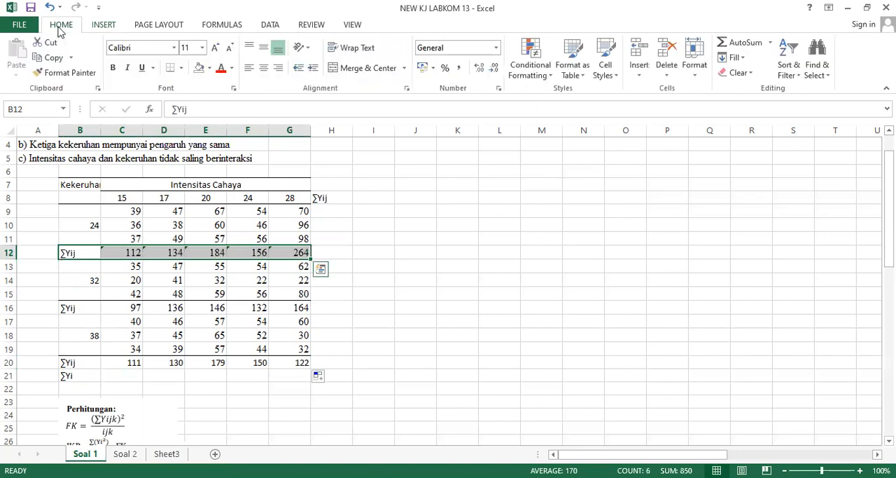
{"action": "left_click", "coordinate": [209, 70]}
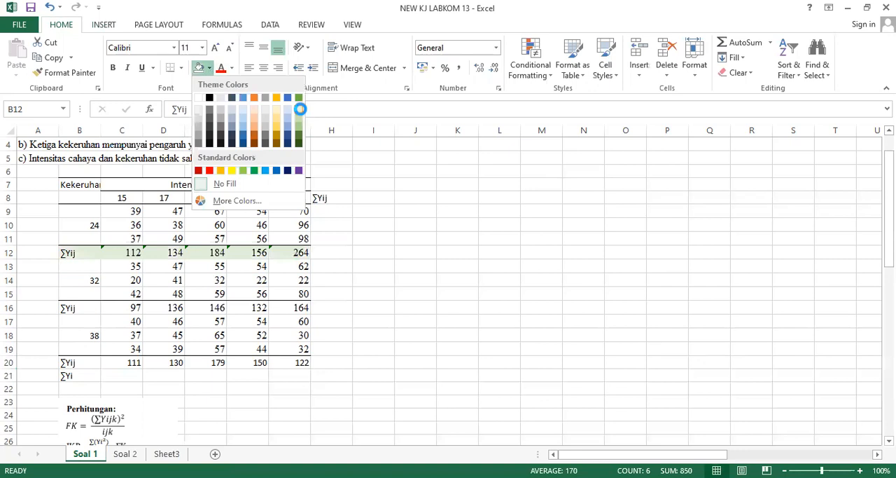
{"action": "left_click", "coordinate": [301, 114]}
Apply the same light green fill to the second ∑Yij row, B16:G16.
{"action": "key", "text": "Down"}
{"action": "key", "text": "Down"}
{"action": "key", "text": "Down"}
{"action": "key", "text": "shift+Right"}
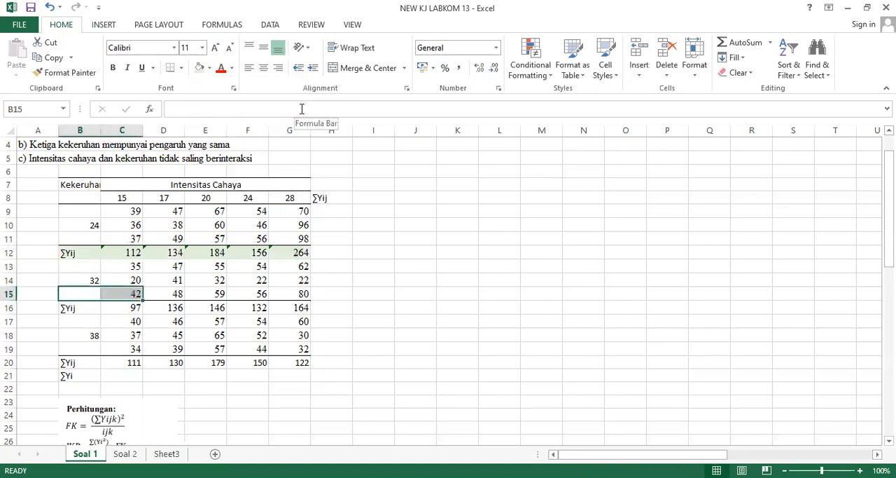
{"action": "key", "text": "Down"}
{"action": "key", "text": "shift+Right"}
{"action": "key", "text": "shift+Right"}
{"action": "key", "text": "shift+Right"}
{"action": "key", "text": "shift+Right"}
{"action": "key", "text": "shift+Right"}
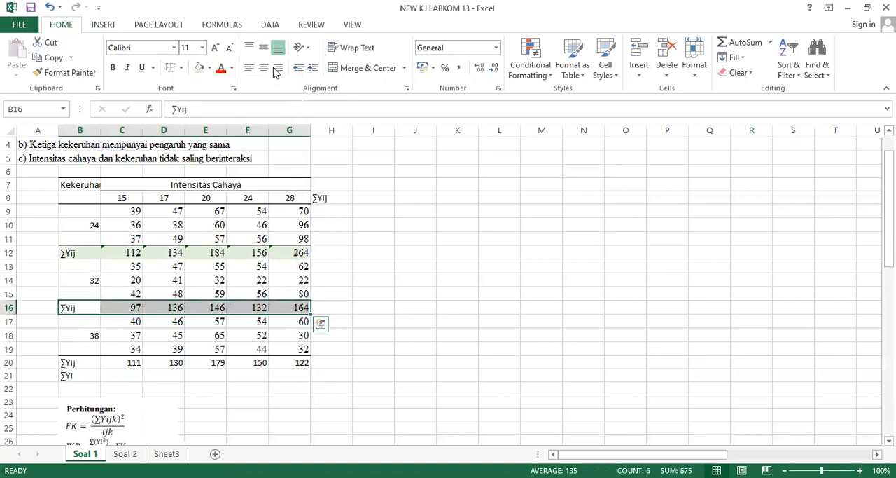
{"action": "left_click", "coordinate": [200, 70]}
Apply the same light green fill to the third ∑Yij row, B20:G20.
{"action": "key", "text": "Down"}
{"action": "key", "text": "Down"}
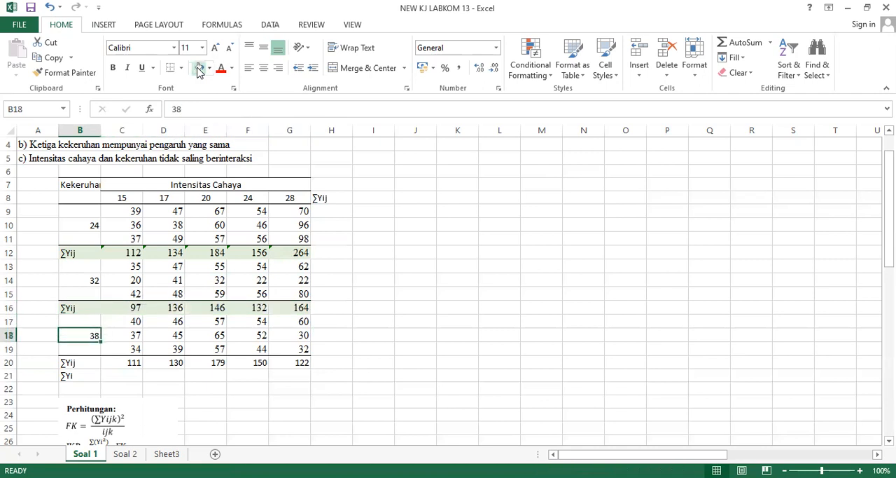
{"action": "key", "text": "Down"}
{"action": "key", "text": "Down"}
{"action": "key", "text": "shift+Right"}
{"action": "key", "text": "shift+Right"}
{"action": "key", "text": "shift+Right"}
{"action": "key", "text": "shift+Right"}
{"action": "key", "text": "shift+Right"}
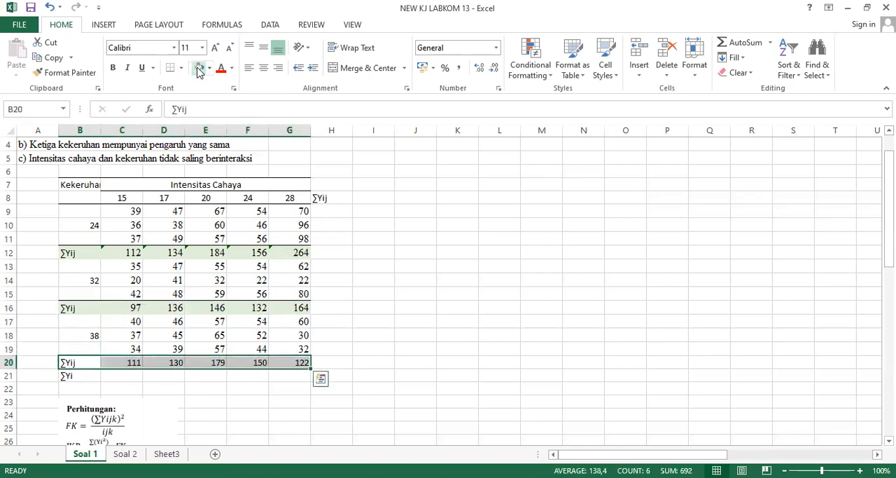
{"action": "left_click", "coordinate": [199, 70]}
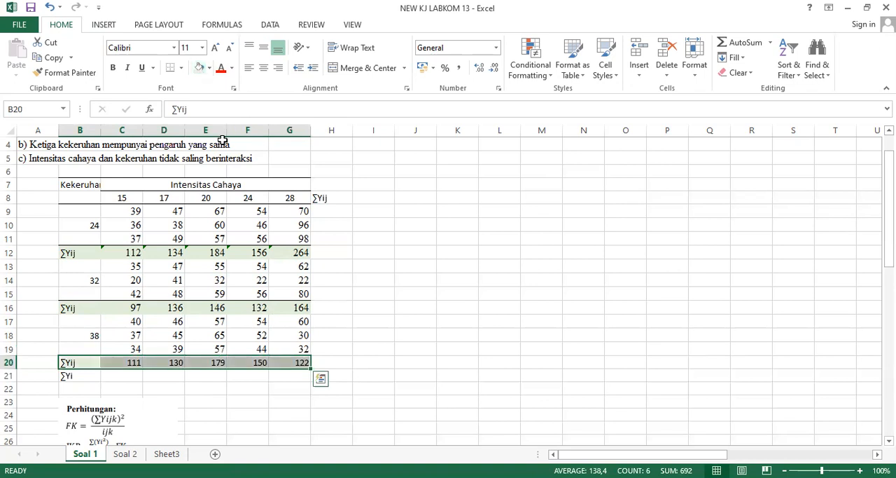
Enter =SUM(C12;C16;C20) in C21 as the ∑Yi total and fill it across to G21.
{"action": "left_click", "coordinate": [126, 379]}
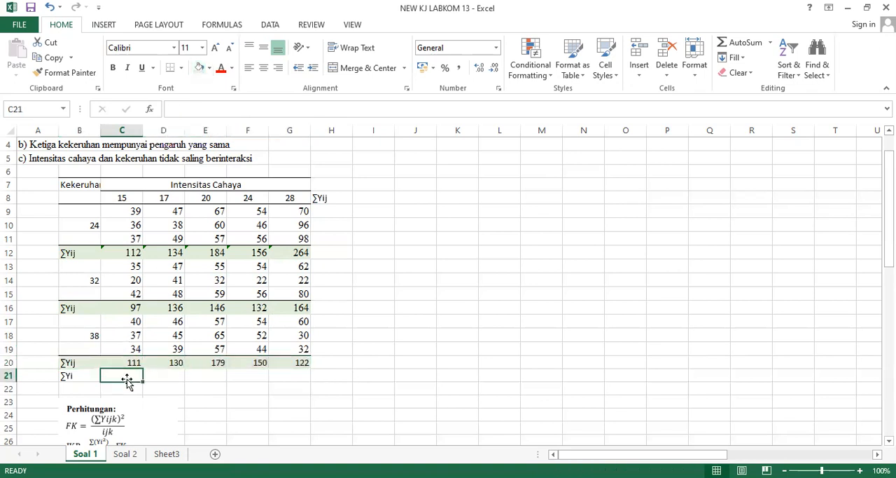
{"action": "type", "text": "="}
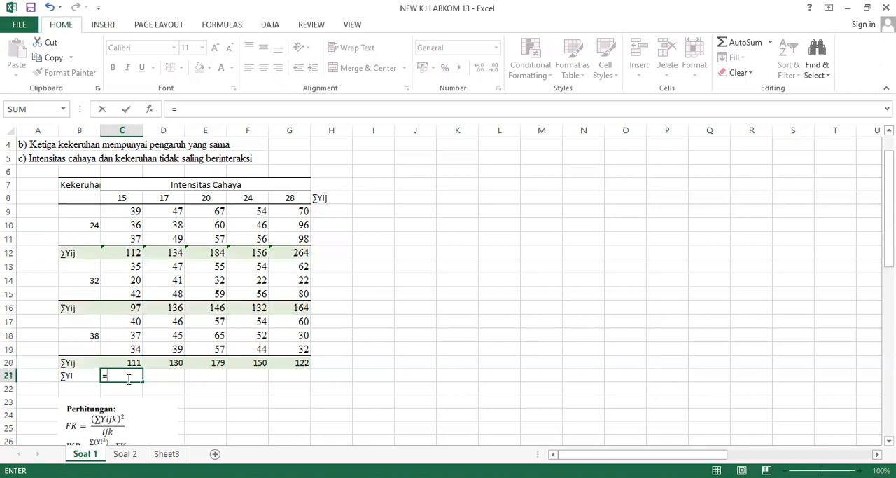
{"action": "type", "text": "sum"}
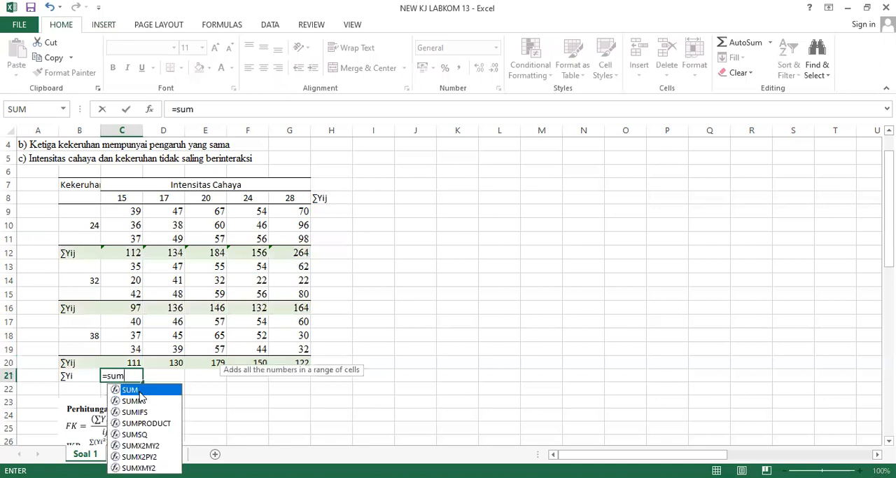
{"action": "key", "text": "Tab"}
{"action": "left_click", "coordinate": [123, 252]}
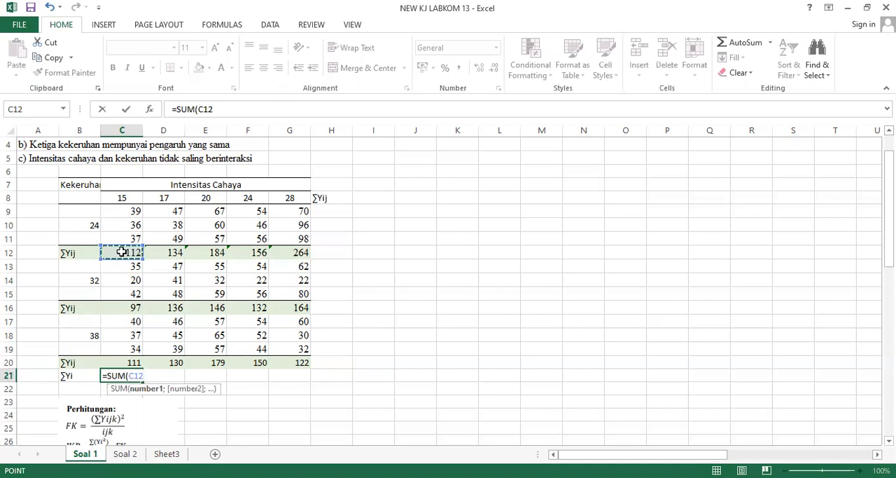
{"action": "type", "text": ";"}
{"action": "left_click", "coordinate": [133, 313]}
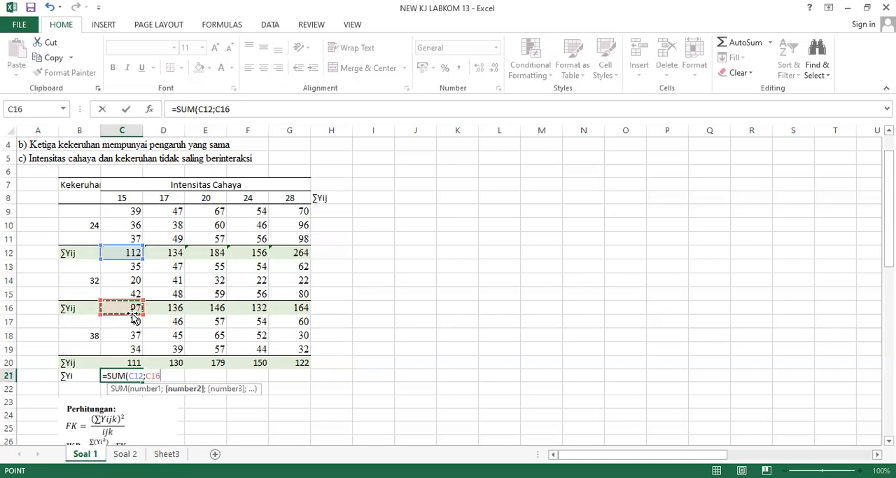
{"action": "type", "text": ";"}
{"action": "left_click", "coordinate": [120, 362]}
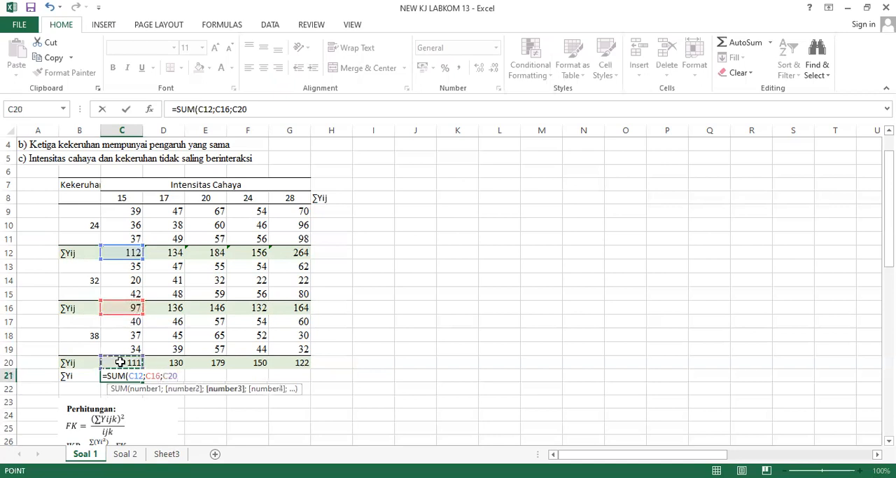
{"action": "key", "text": "ctrl+Return"}
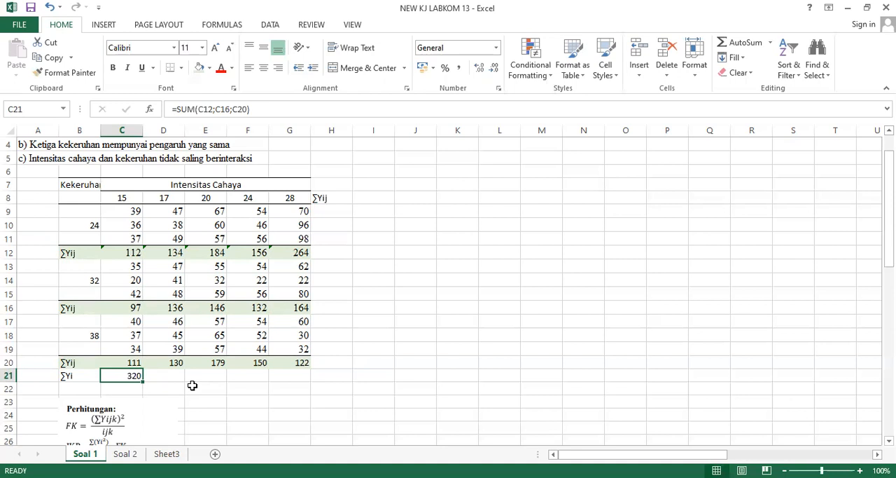
{"action": "left_click_drag", "start_coordinate": [144, 382], "coordinate": [296, 393]}
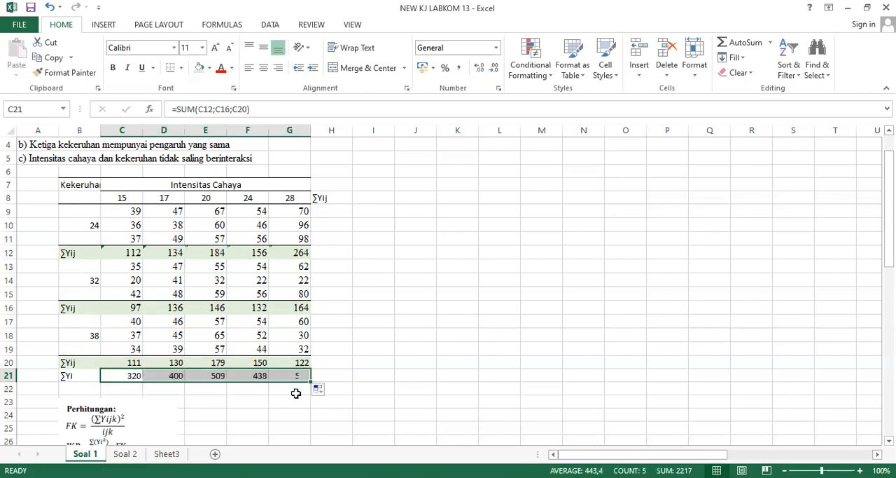
Change the label in H8 to ∑Yj.
{"action": "left_click", "coordinate": [331, 240]}
{"action": "key", "text": "Down"}
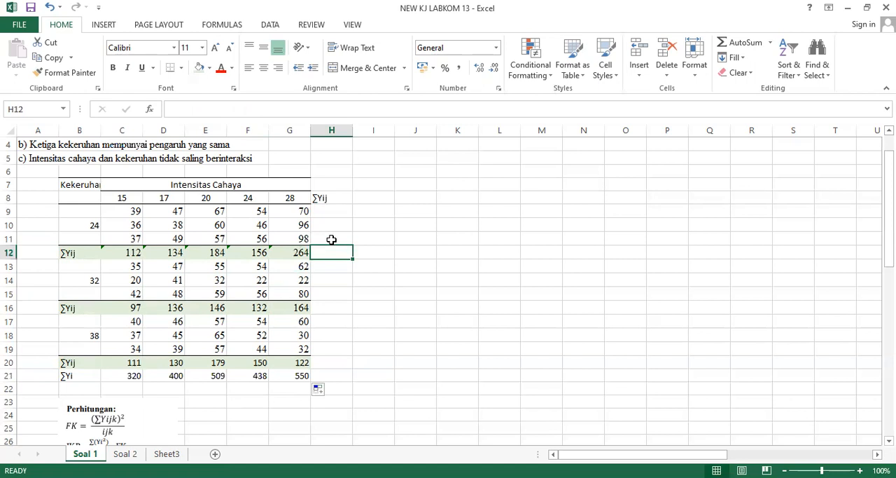
{"action": "left_click", "coordinate": [321, 199]}
{"action": "left_click", "coordinate": [187, 109]}
{"action": "key", "text": "BackSpace"}
{"action": "key", "text": "Return"}
Enter =SUM(C12:G12) in H12 as the ∑Yj total for the first ∑Yij row.
{"action": "left_click", "coordinate": [337, 252]}
{"action": "type", "text": "="}
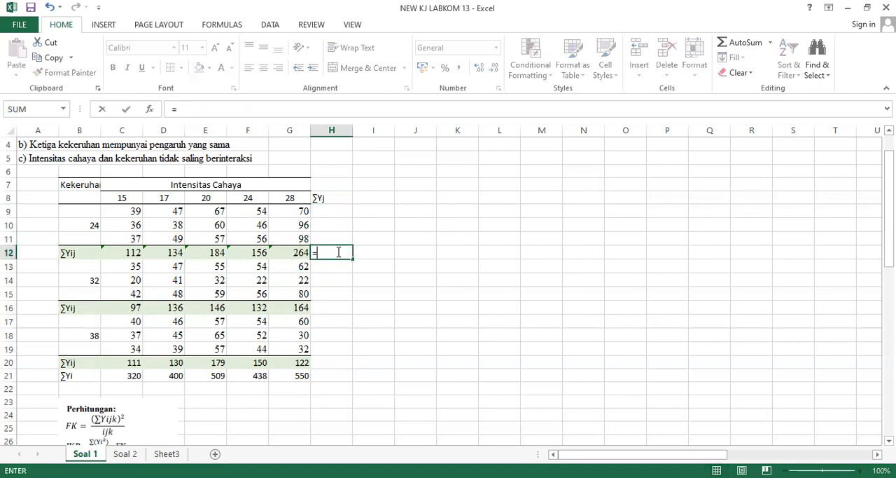
{"action": "type", "text": "sum"}
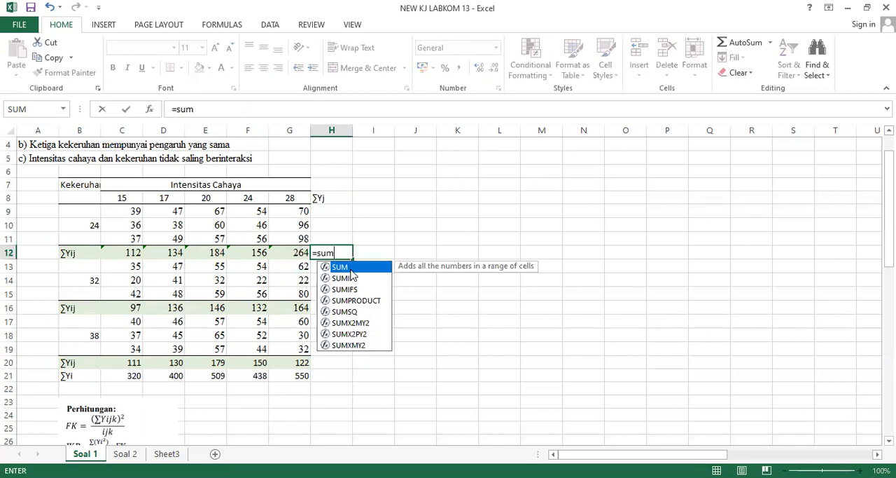
{"action": "key", "text": "Tab"}
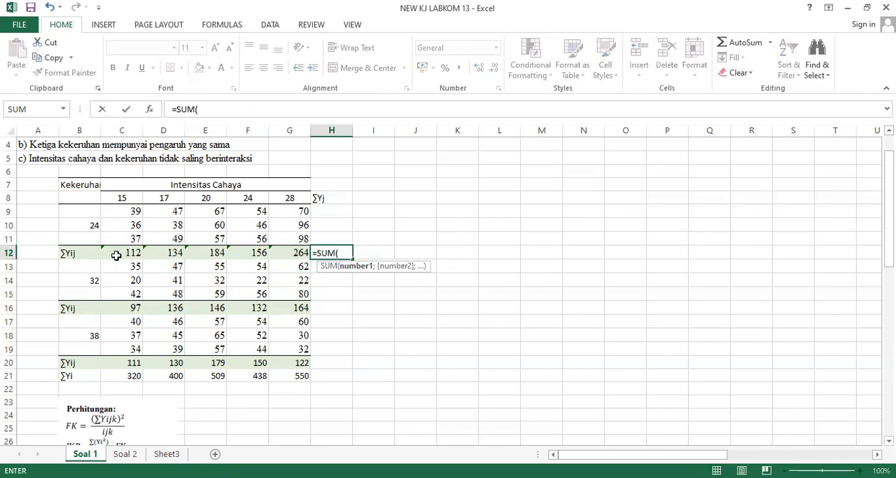
{"action": "left_click", "coordinate": [116, 256]}
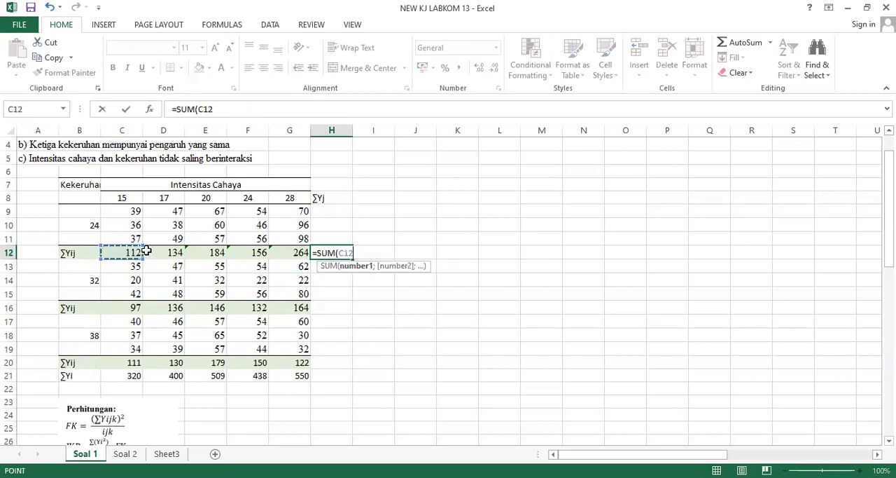
{"action": "left_click", "coordinate": [275, 257], "text": "shift"}
{"action": "key", "text": "Return"}
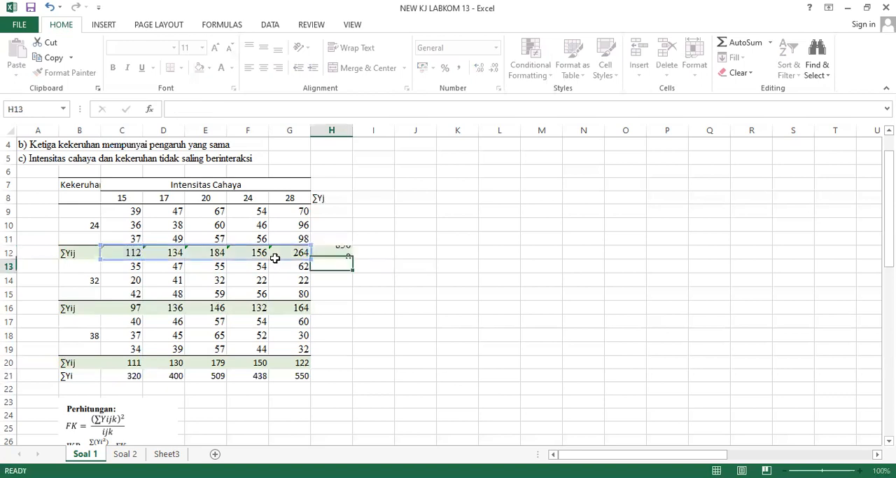
Enter =SUM(C16:G16) in H16 as the ∑Yj total for the second ∑Yij row.
{"action": "key", "text": "Down"}
{"action": "key", "text": "Down"}
{"action": "key", "text": "Down"}
{"action": "type", "text": "=s"}
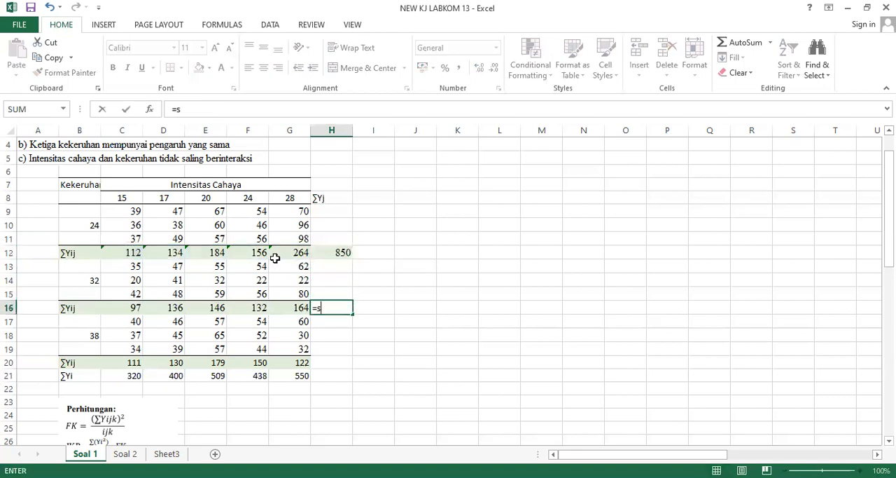
{"action": "type", "text": "um"}
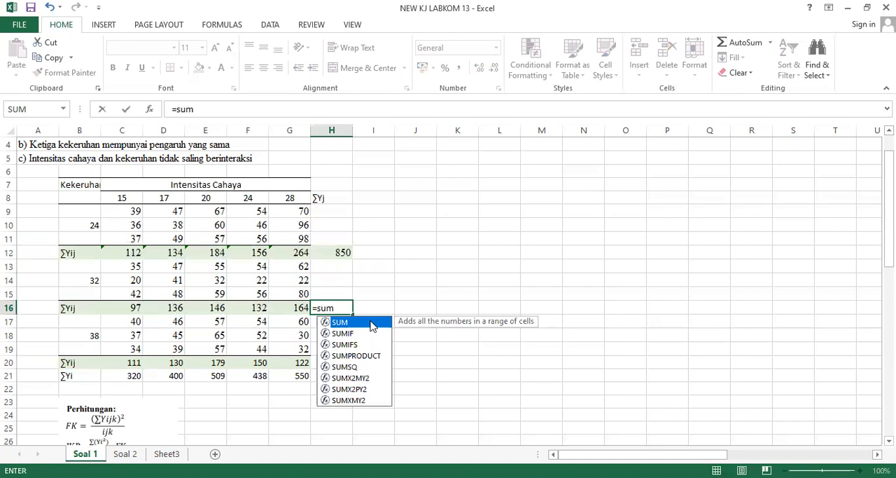
{"action": "key", "text": "Tab"}
{"action": "left_click_drag", "start_coordinate": [140, 308], "coordinate": [253, 309]}
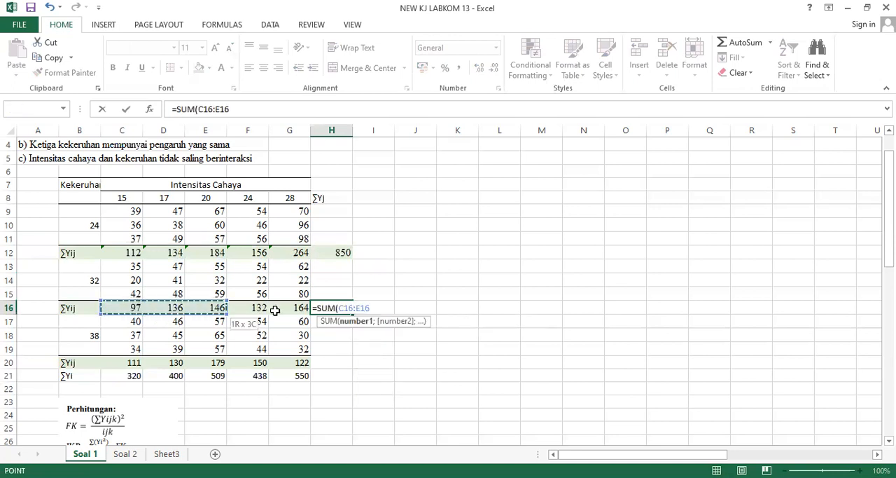
{"action": "key", "text": "Return"}
Enter =SUM(C20:G20) in H20 as the ∑Yj total for the third ∑Yij row.
{"action": "key", "text": "Down"}
{"action": "key", "text": "Down"}
{"action": "key", "text": "Down"}
{"action": "type", "text": "=s"}
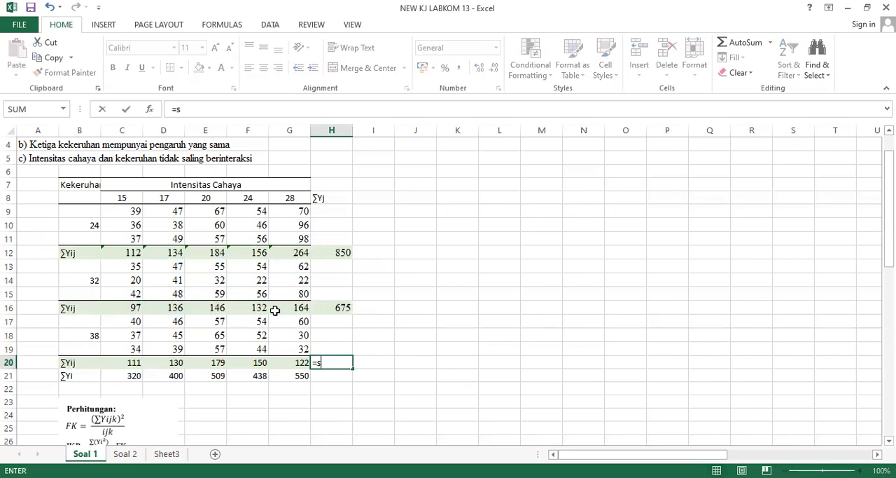
{"action": "type", "text": "um"}
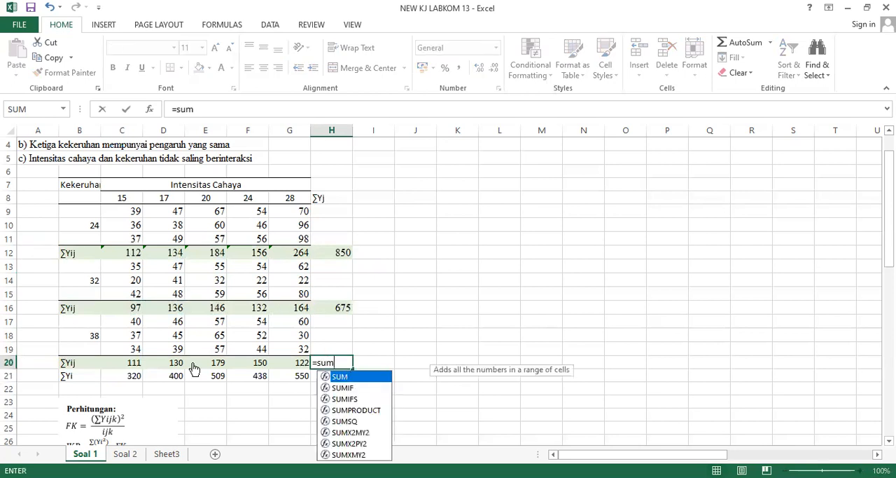
{"action": "key", "text": "Tab"}
{"action": "left_click", "coordinate": [143, 358]}
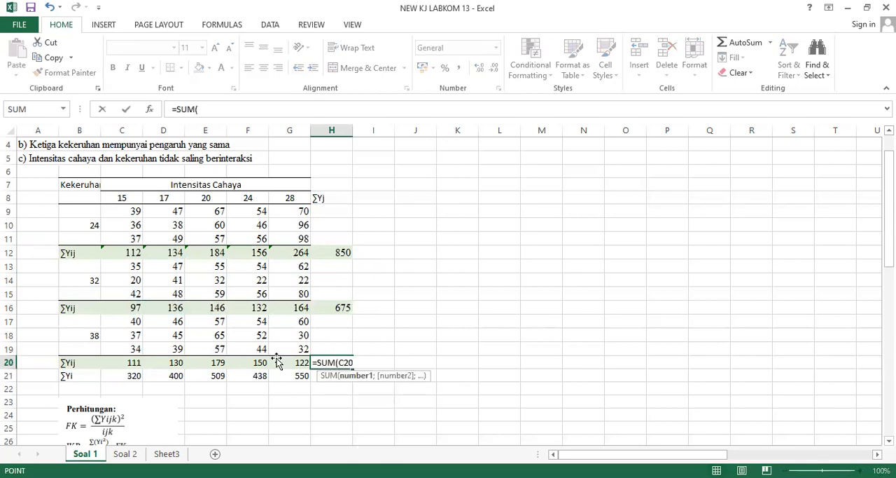
{"action": "key", "text": "Return"}
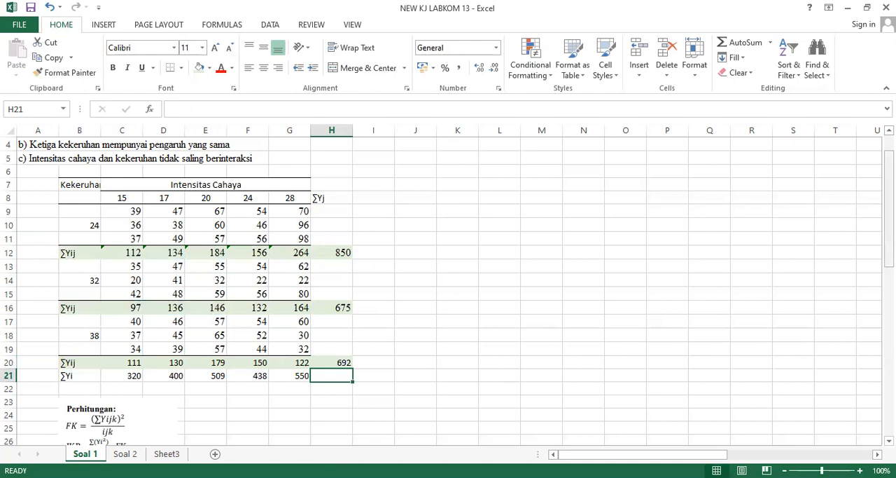
Move the Perhitungan formula picture from below the table to beside it, over columns J to L starting near row 7.
{"action": "left_click_drag", "start_coordinate": [890, 185], "coordinate": [889, 257]}
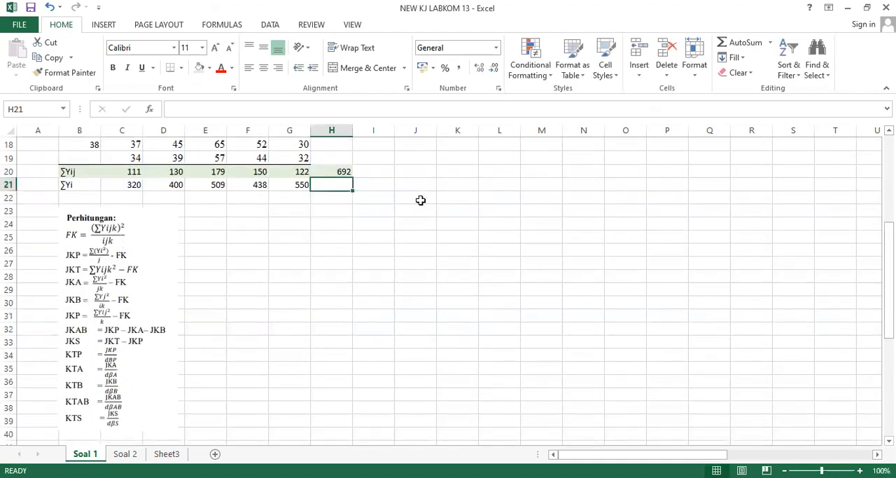
{"action": "left_click", "coordinate": [143, 228]}
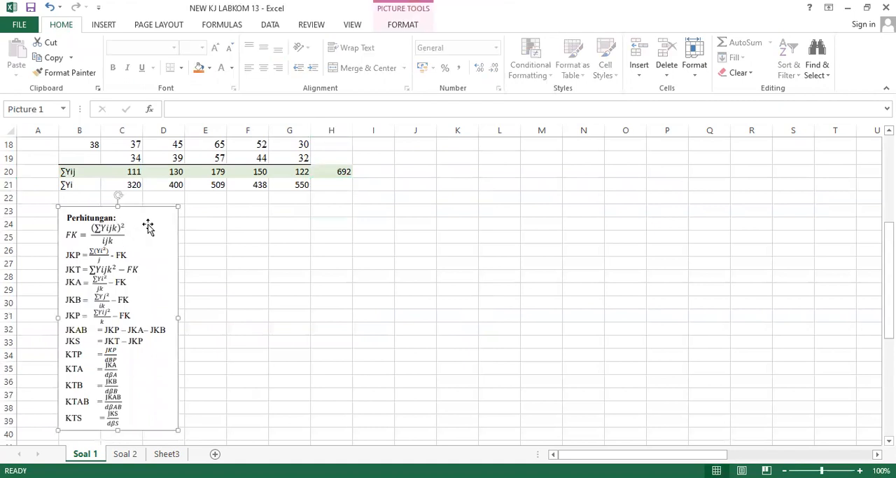
{"action": "left_click_drag", "start_coordinate": [147, 228], "coordinate": [500, 186]}
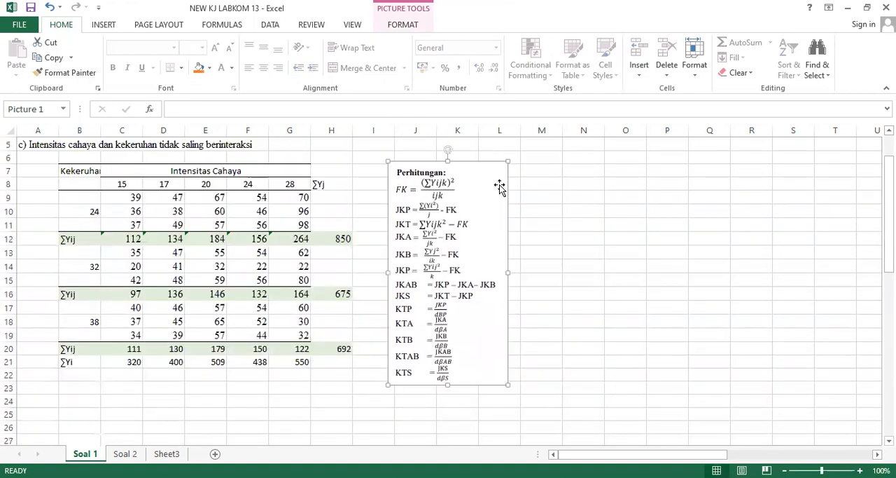
{"action": "left_click", "coordinate": [543, 185]}
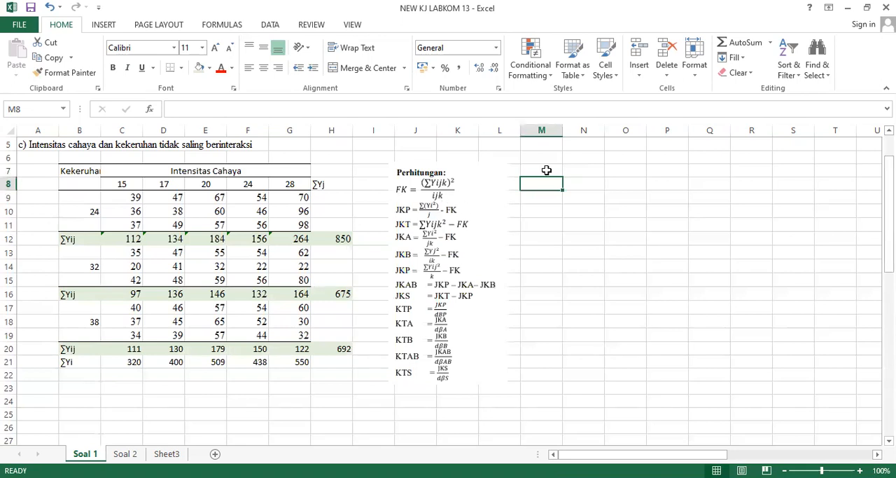
Enter the labels i, j and k in cells N8 to N10.
{"action": "key", "text": "Right"}
{"action": "key", "text": "Up"}
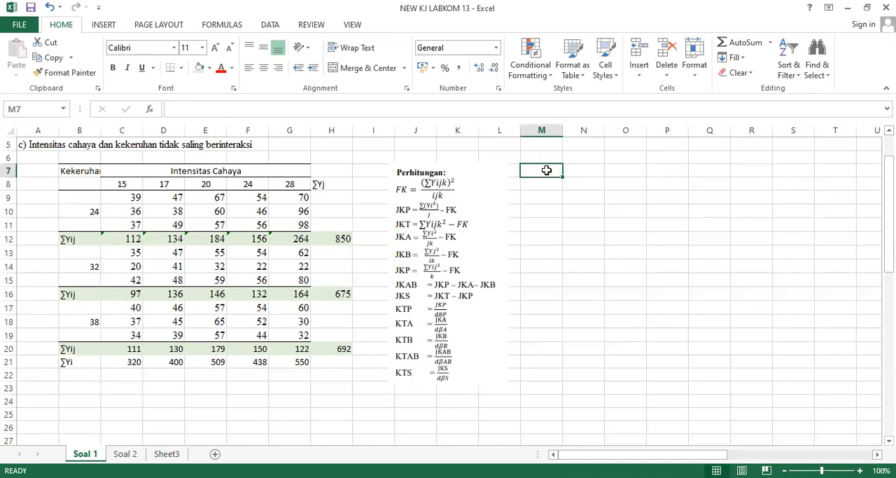
{"action": "key", "text": "Down"}
{"action": "type", "text": "i"}
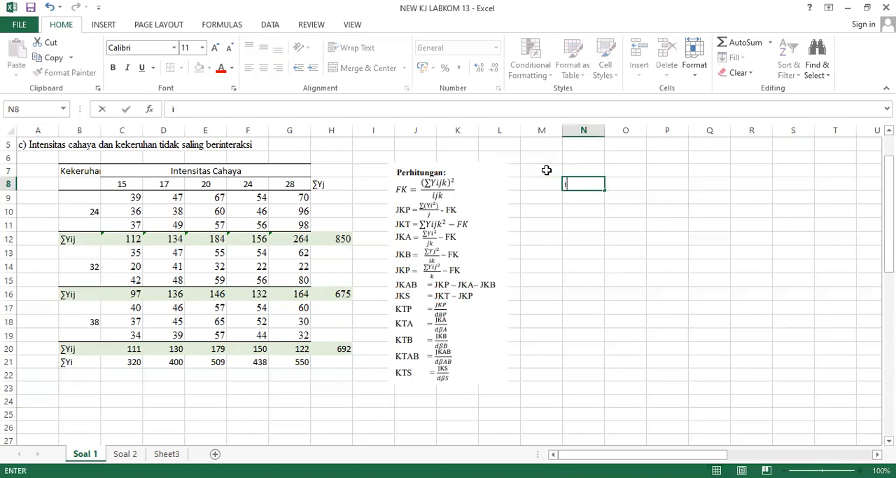
{"action": "key", "text": "Return"}
{"action": "type", "text": "j"}
{"action": "key", "text": "Return"}
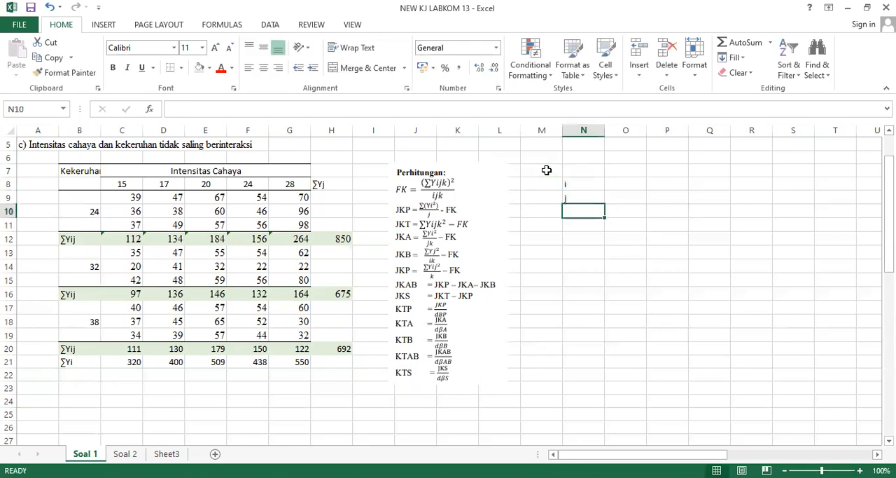
{"action": "type", "text": "k"}
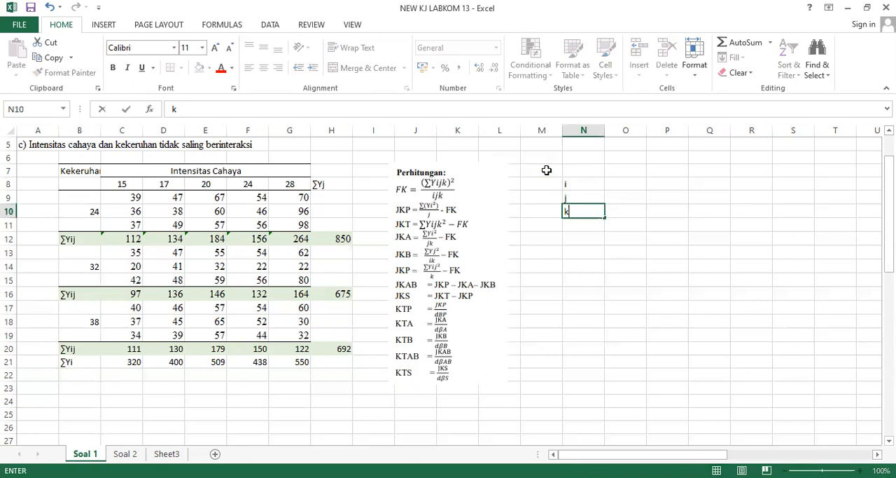
{"action": "key", "text": "Return"}
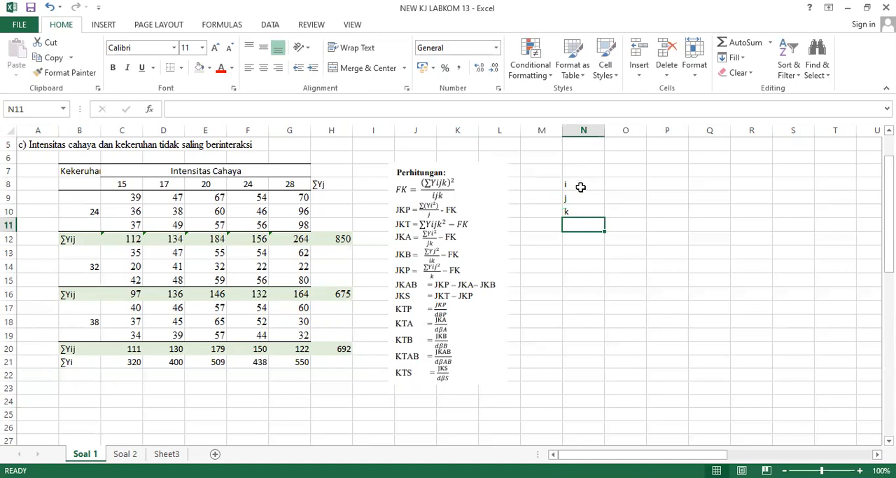
{"action": "left_click", "coordinate": [600, 202]}
{"action": "key", "text": "Return"}
{"action": "key", "text": "Return"}
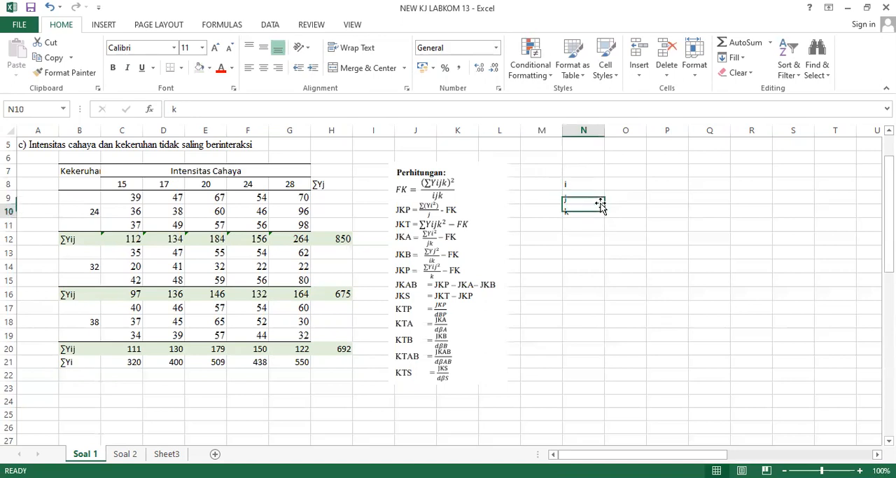
{"action": "key", "text": "Down"}
{"action": "key", "text": "Up"}
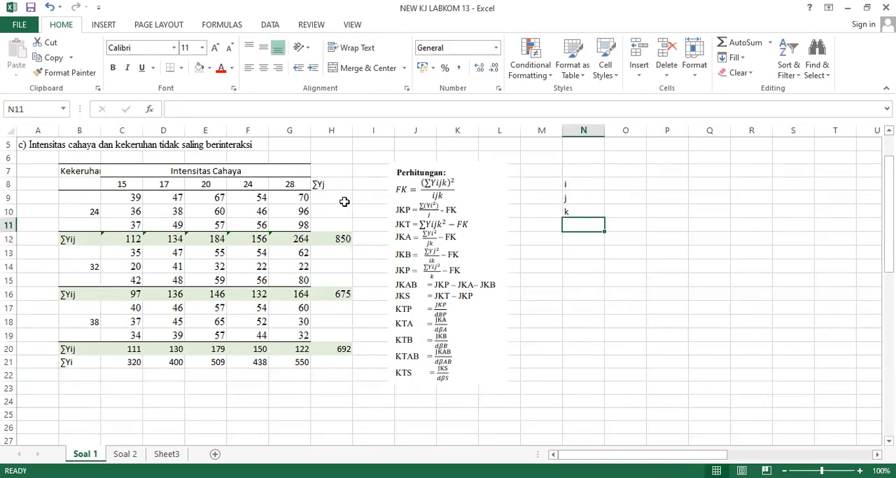
Copy the ∑Yij label from B12 to N11 and change it to ∑Yijk.
{"action": "left_click", "coordinate": [67, 242]}
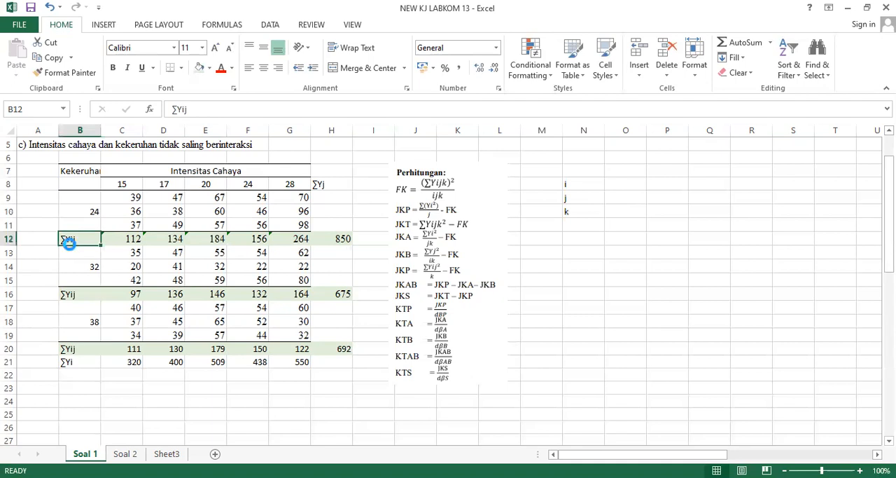
{"action": "key", "text": "ctrl+c"}
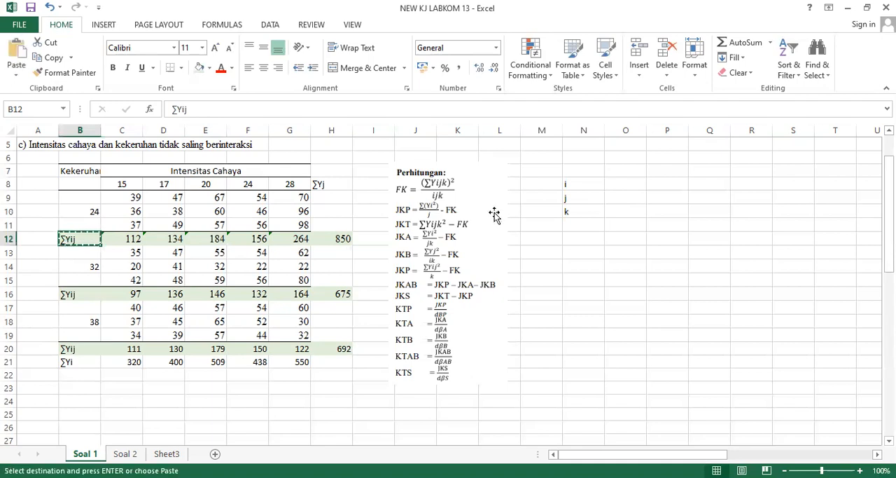
{"action": "left_click", "coordinate": [578, 229]}
{"action": "key", "text": "ctrl+v"}
{"action": "left_click", "coordinate": [247, 113]}
{"action": "type", "text": "k"}
{"action": "key", "text": "Return"}
{"action": "key", "text": "Up"}
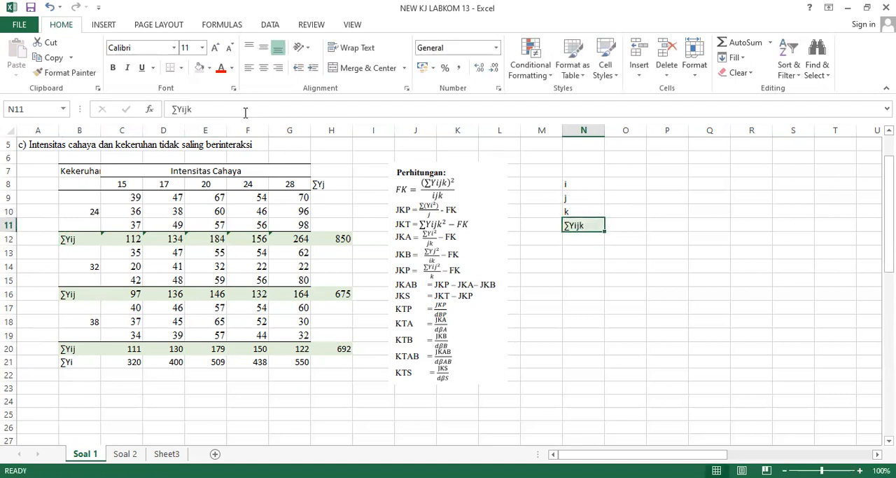
Copy the ∑Yijk label to N12 and change it to ∑Yijk^2.
{"action": "key", "text": "ctrl+c"}
{"action": "key", "text": "Down"}
{"action": "key", "text": "ctrl+v"}
{"action": "left_click", "coordinate": [246, 113]}
{"action": "type", "text": "^2"}
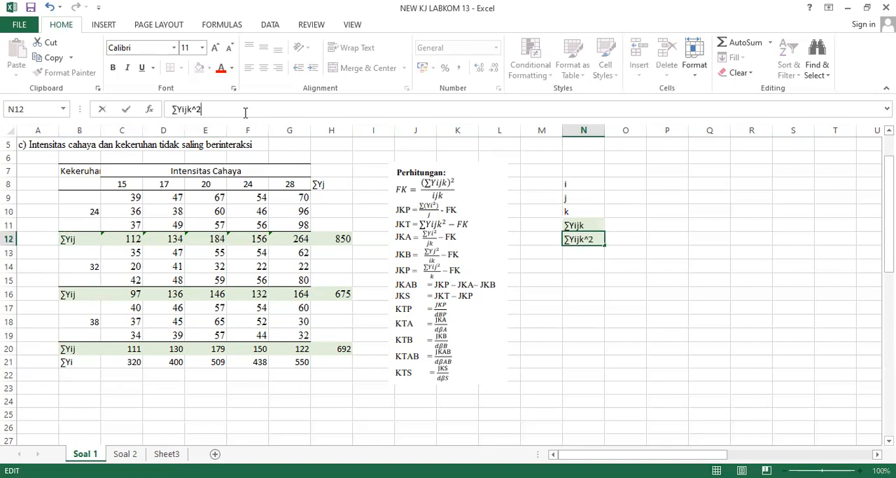
{"action": "key", "text": "Return"}
{"action": "key", "text": "Up"}
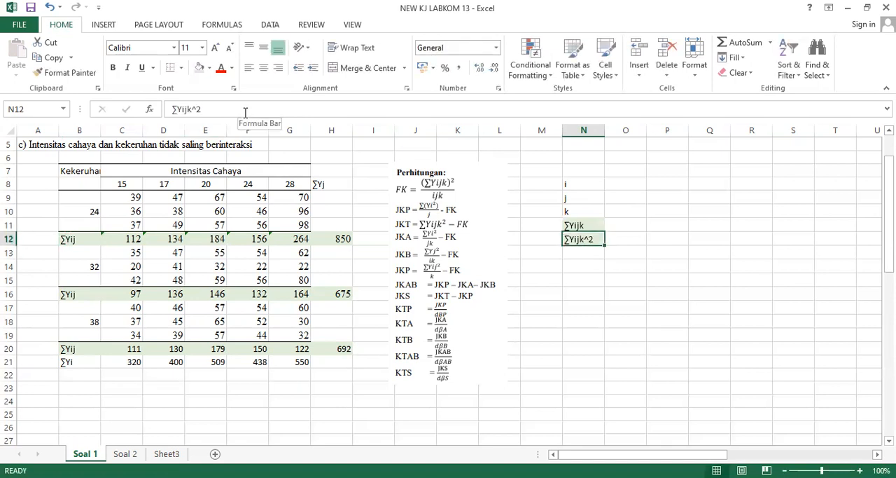
Copy the ∑Yijk^2 label to N13 and change it to ∑Yij^2.
{"action": "key", "text": "Up"}
{"action": "key", "text": "Down"}
{"action": "key", "text": "ctrl+c"}
{"action": "key", "text": "Down"}
{"action": "key", "text": "ctrl+v"}
{"action": "key", "text": "Escape"}
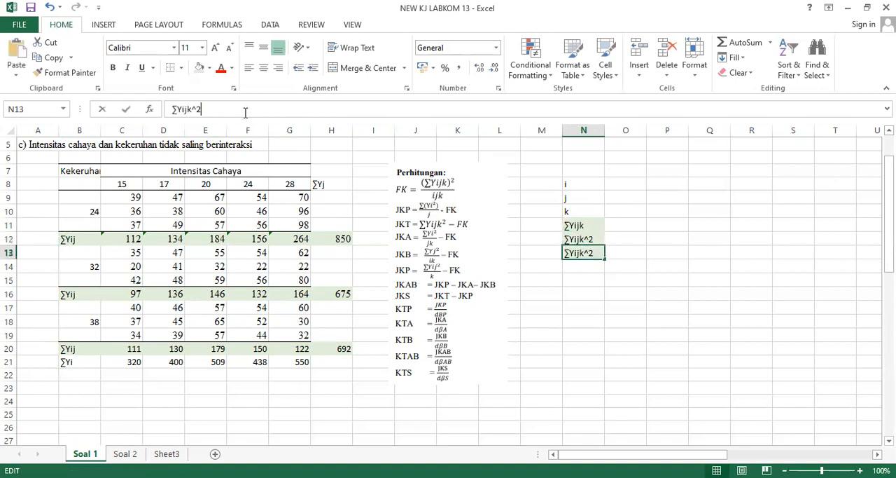
{"action": "left_click", "coordinate": [246, 109]}
{"action": "key", "text": "Left"}
{"action": "key", "text": "Left"}
{"action": "key", "text": "BackSpace"}
{"action": "key", "text": "Return"}
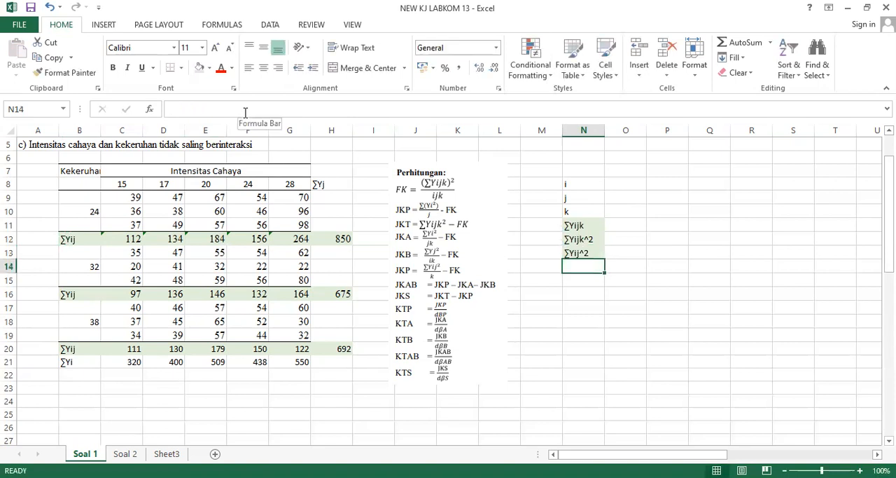
Copy the ∑Yij^2 label to N14 and change it to ∑Yi^2.
{"action": "key", "text": "Up"}
{"action": "key", "text": "ctrl+c"}
{"action": "key", "text": "Down"}
{"action": "key", "text": "ctrl+v"}
{"action": "left_click", "coordinate": [245, 110]}
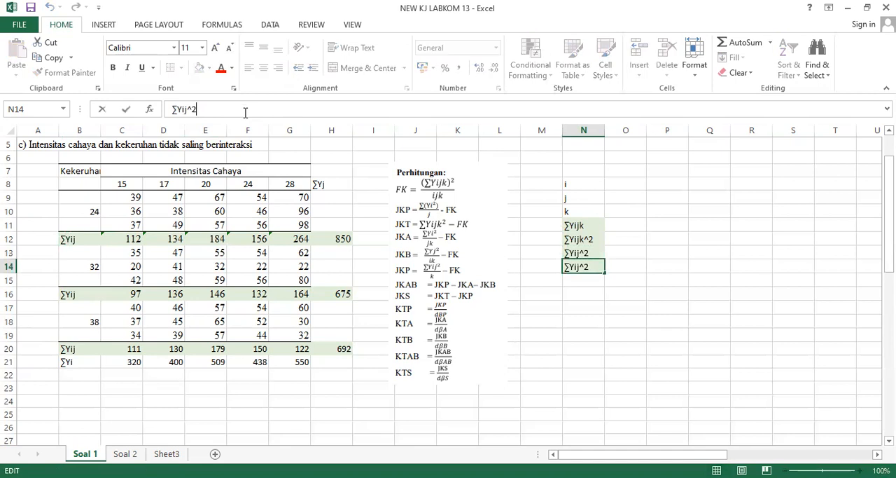
{"action": "key", "text": "Left"}
{"action": "key", "text": "Left"}
{"action": "key", "text": "BackSpace"}
{"action": "key", "text": "Return"}
Copy the ∑Yij^2 label from N13 to N15 and change it to ∑Yj^2.
{"action": "key", "text": "Up"}
{"action": "key", "text": "Up"}
{"action": "key", "text": "ctrl+c"}
{"action": "key", "text": "Down"}
{"action": "key", "text": "Down"}
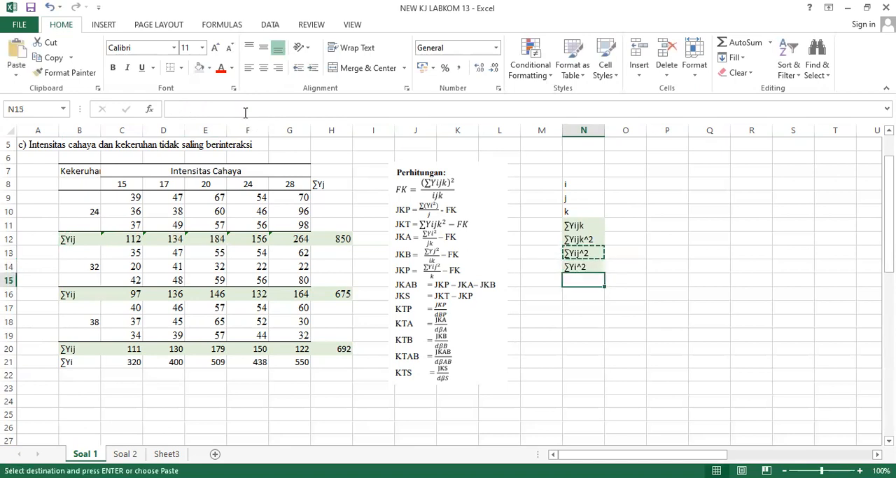
{"action": "key", "text": "ctrl+v"}
{"action": "left_click", "coordinate": [245, 109]}
{"action": "key", "text": "Left"}
{"action": "key", "text": "Left"}
{"action": "key", "text": "Left"}
{"action": "key", "text": "BackSpace"}
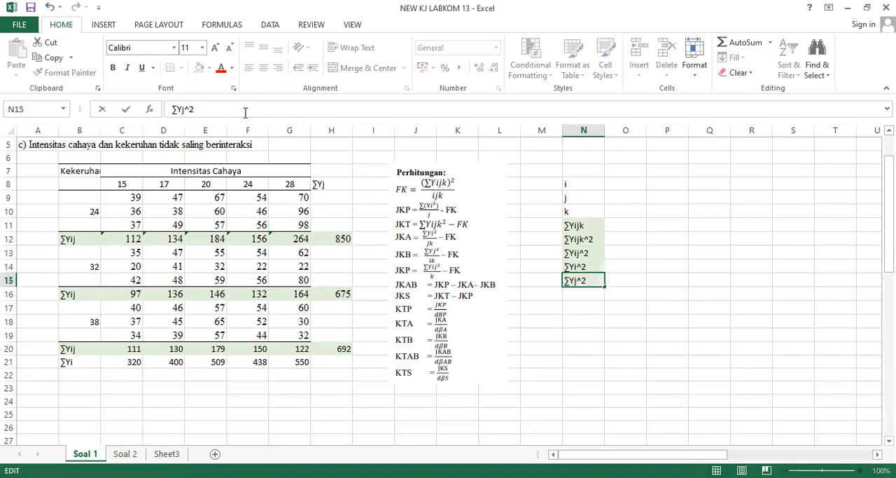
{"action": "key", "text": "Return"}
Enter the label FK in N16 and return to the i label in N8.
{"action": "type", "text": "FK"}
{"action": "key", "text": "Tab"}
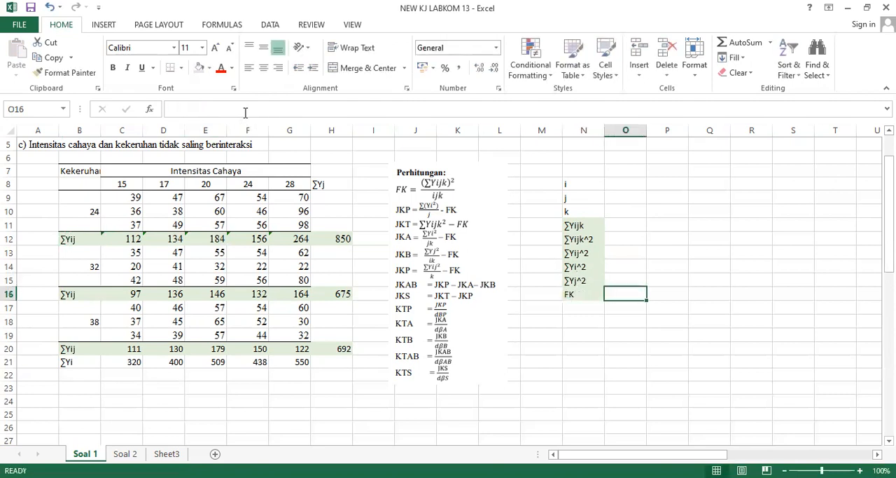
{"action": "key", "text": "Left"}
{"action": "key", "text": "Up"}
{"action": "key", "text": "Up"}
{"action": "key", "text": "Up"}
{"action": "key", "text": "Up"}
{"action": "key", "text": "Up"}
{"action": "key", "text": "Up"}
{"action": "key", "text": "Up"}
{"action": "key", "text": "Up"}
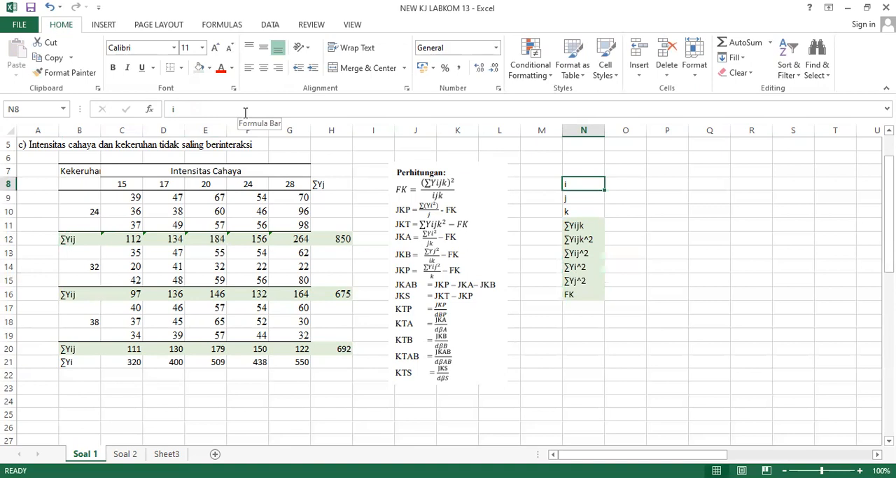
Shade the i, j and k label cells N8:N10 with the same light green fill as the labels below.
{"action": "key", "text": "shift+Down"}
{"action": "key", "text": "shift+Down"}
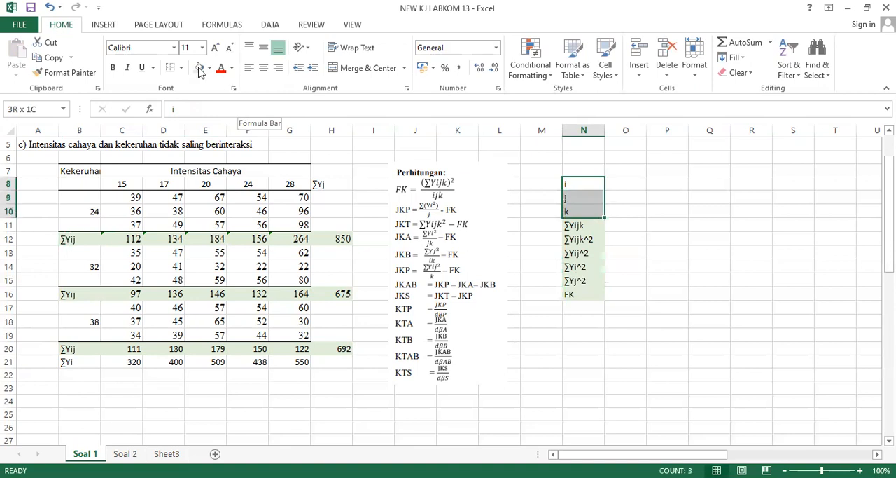
{"action": "left_click", "coordinate": [630, 200]}
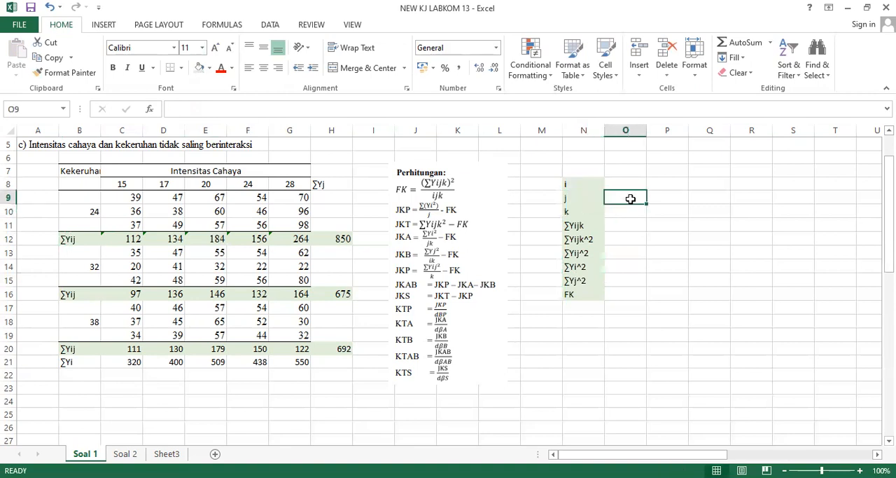
Go through the light intensity levels in row 8, and enter 5 for i in O8 and 3 for j in O9.
{"action": "key", "text": "Up"}
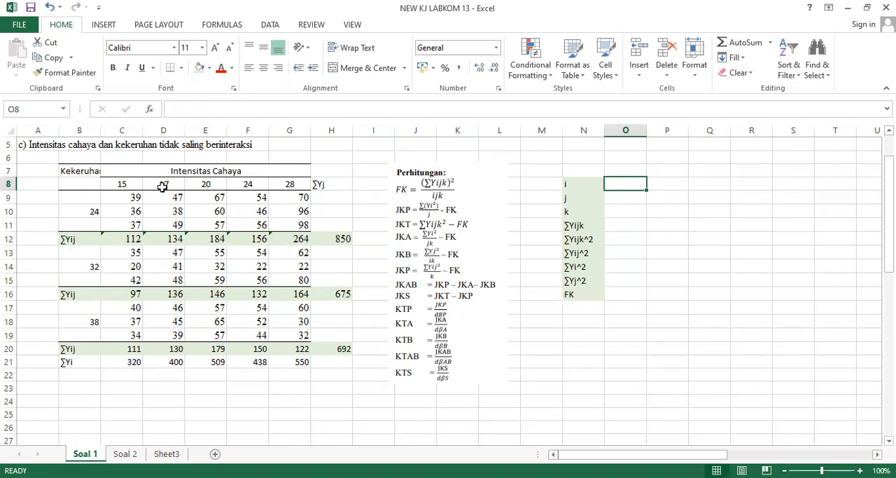
{"action": "left_click", "coordinate": [115, 185]}
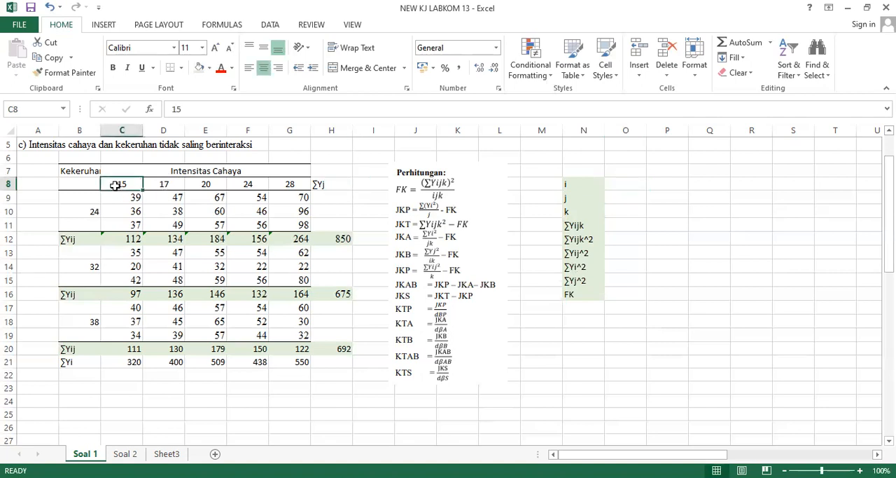
{"action": "key", "text": "Right"}
{"action": "key", "text": "Right"}
{"action": "key", "text": "Right"}
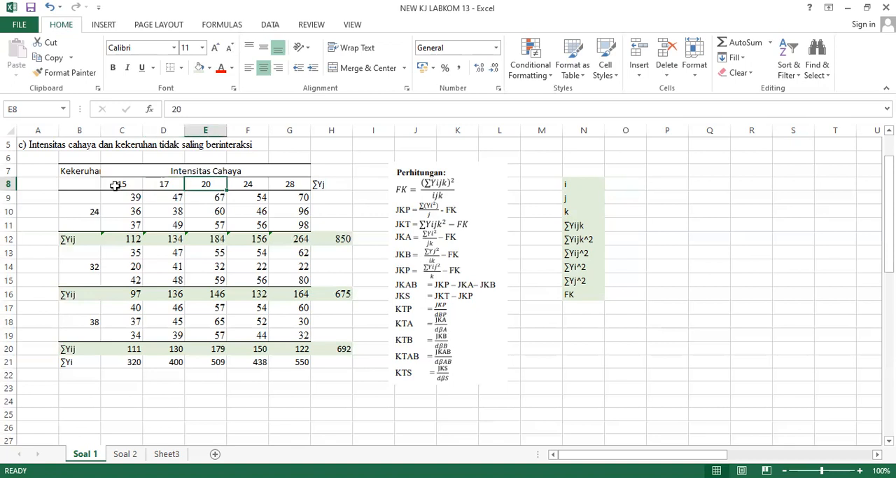
{"action": "key", "text": "Right"}
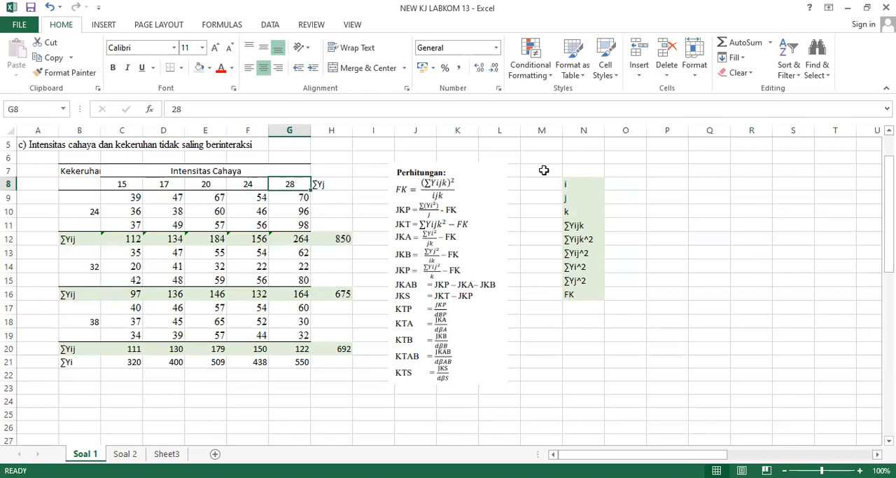
{"action": "left_click", "coordinate": [614, 188]}
{"action": "type", "text": "5"}
{"action": "key", "text": "Return"}
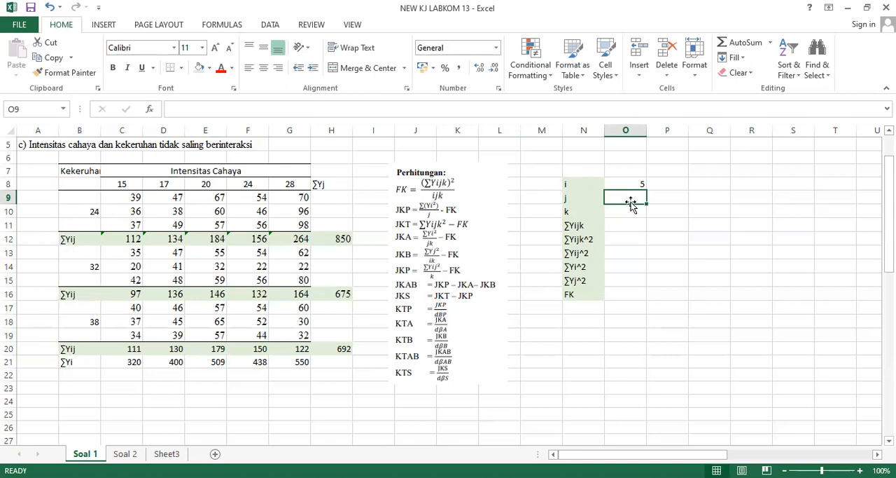
{"action": "type", "text": "3"}
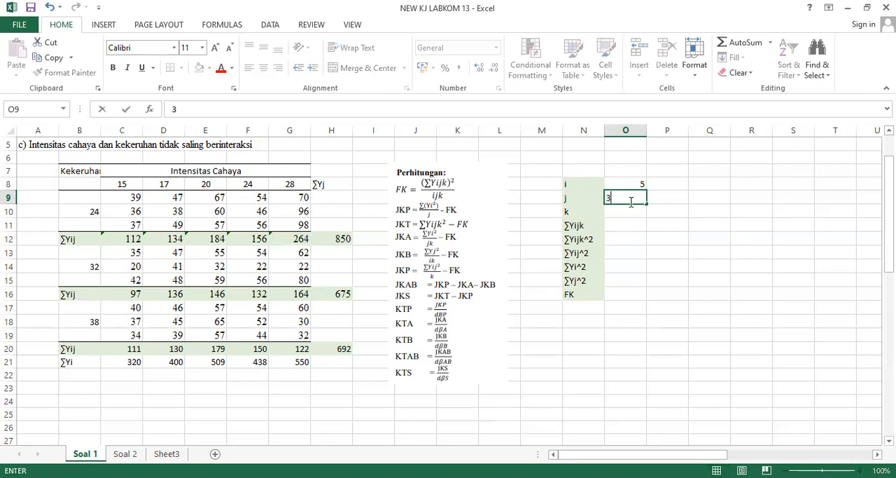
{"action": "key", "text": "Return"}
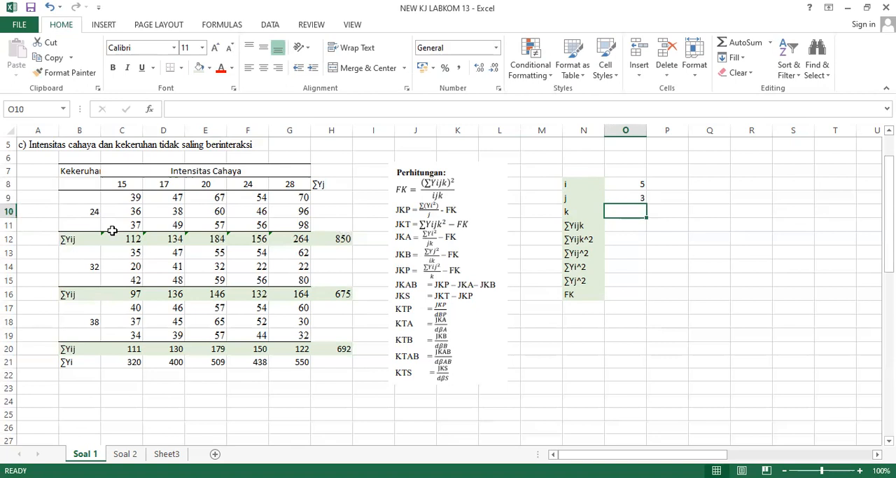
Go through the replicates in column C for each turbidity level and enter 3 for k in O10.
{"action": "left_click", "coordinate": [103, 199]}
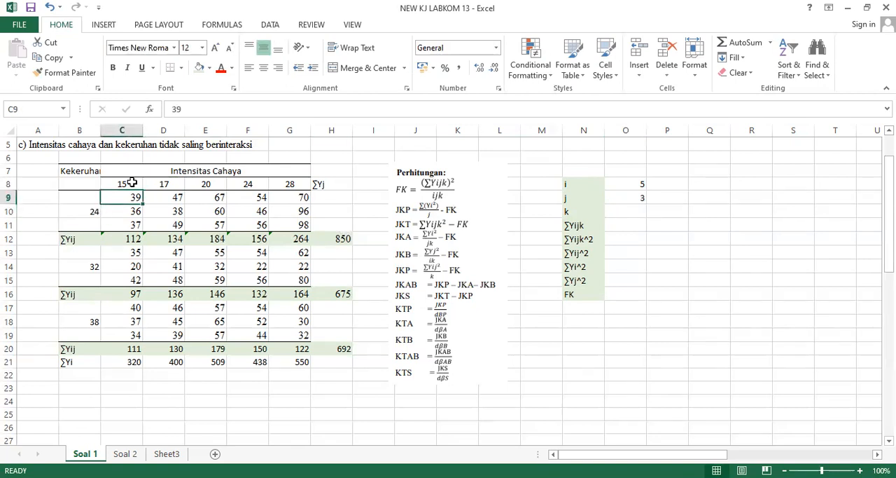
{"action": "left_click", "coordinate": [132, 182]}
{"action": "key", "text": "Down"}
{"action": "key", "text": "Down"}
{"action": "key", "text": "Down"}
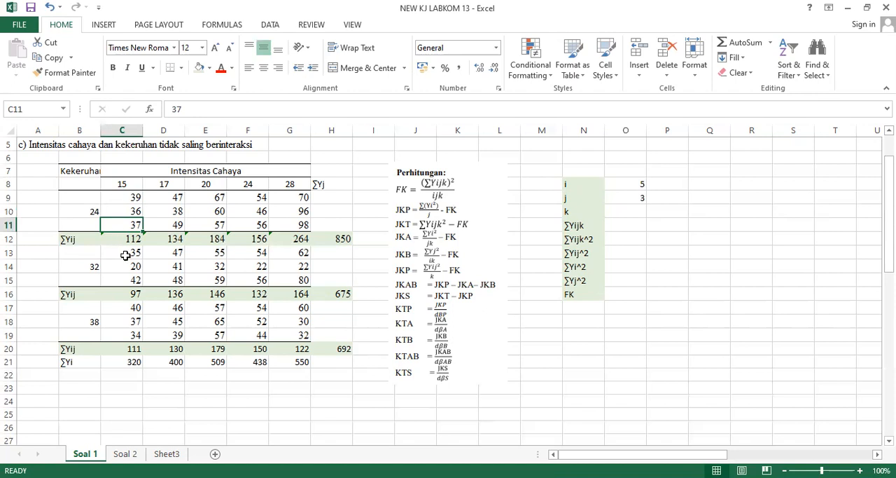
{"action": "left_click", "coordinate": [126, 256]}
{"action": "key", "text": "Down"}
{"action": "key", "text": "Down"}
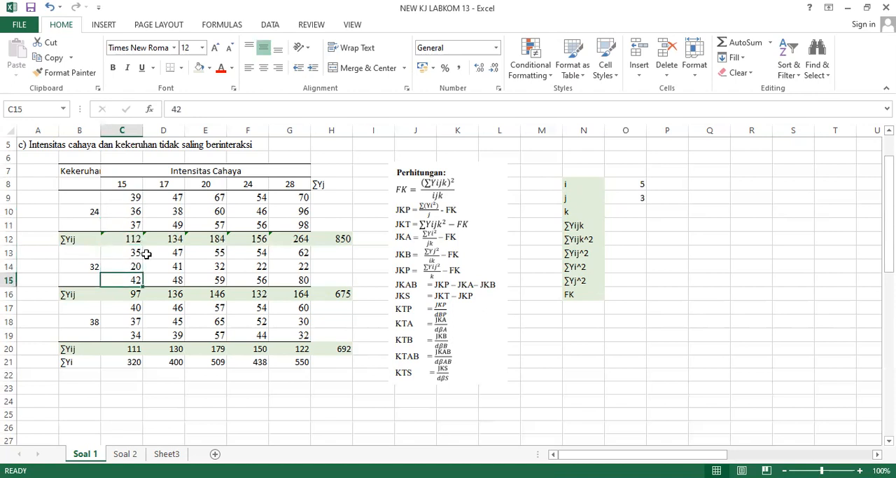
{"action": "left_click", "coordinate": [623, 211]}
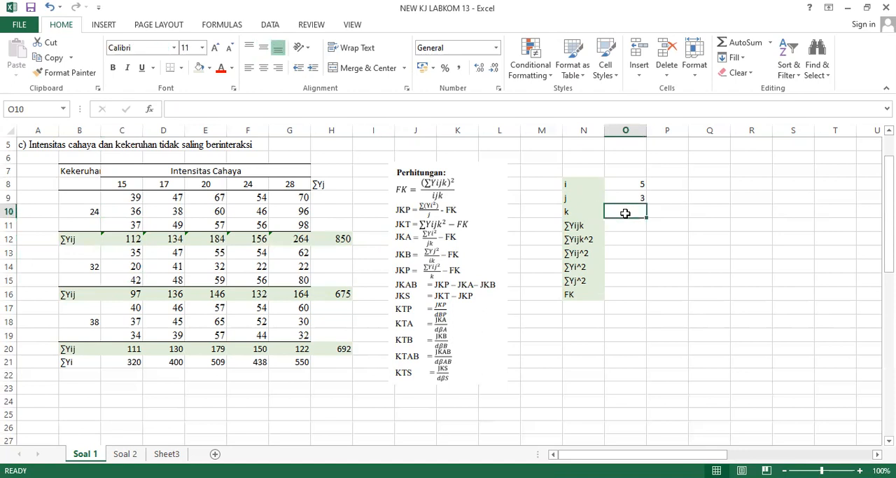
{"action": "type", "text": "3"}
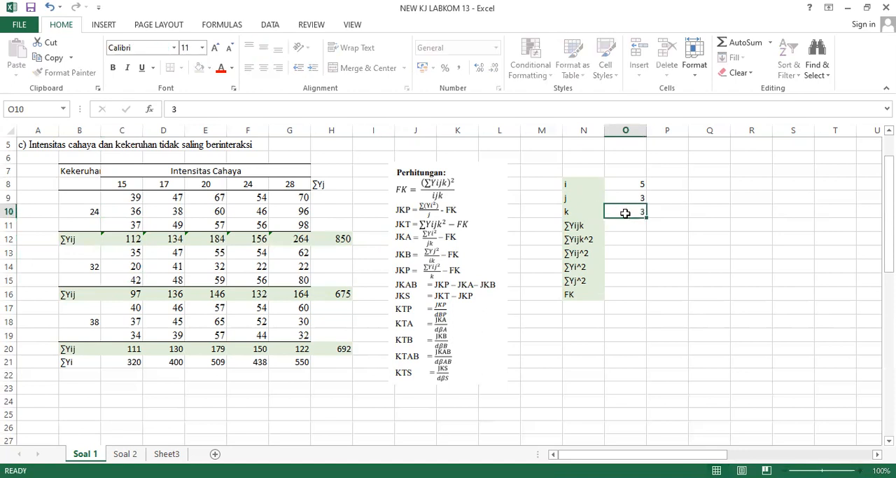
{"action": "key", "text": "Return"}
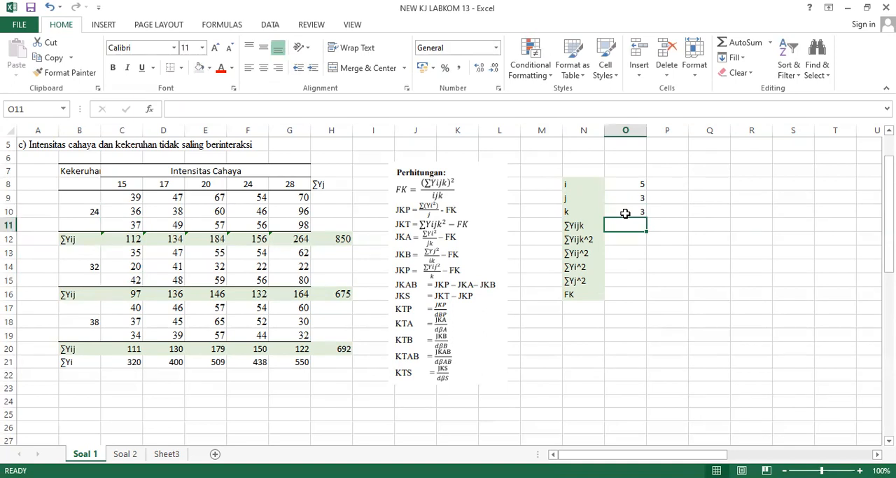
Calculate ∑Yijk in O11 with a SUM formula over the observation blocks C9:G11, C13:G15 and C17:G19.
{"action": "type", "text": "="}
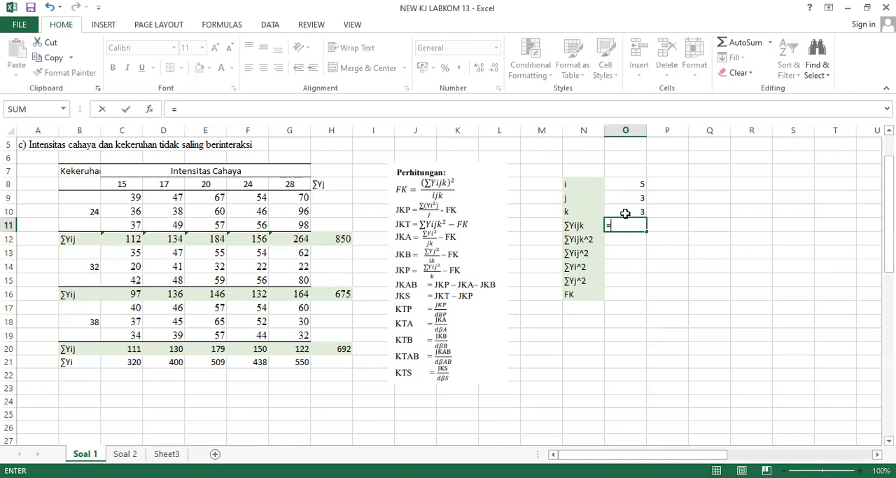
{"action": "type", "text": "sum"}
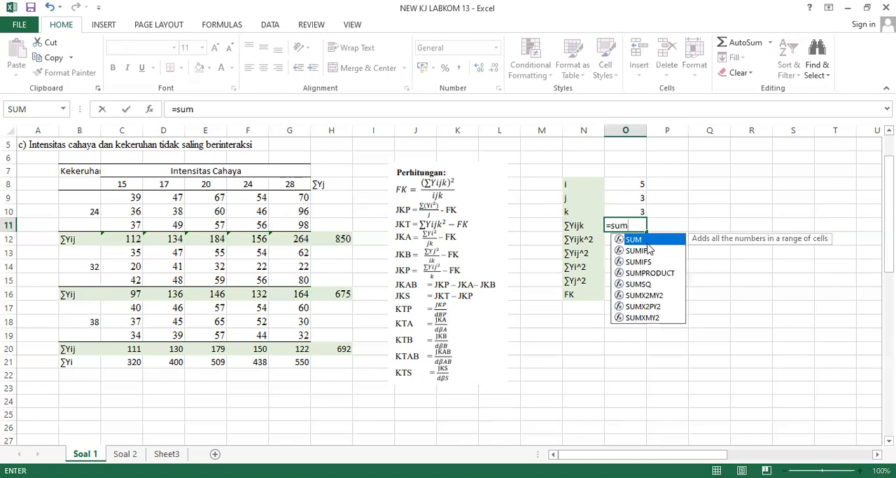
{"action": "key", "text": "Tab"}
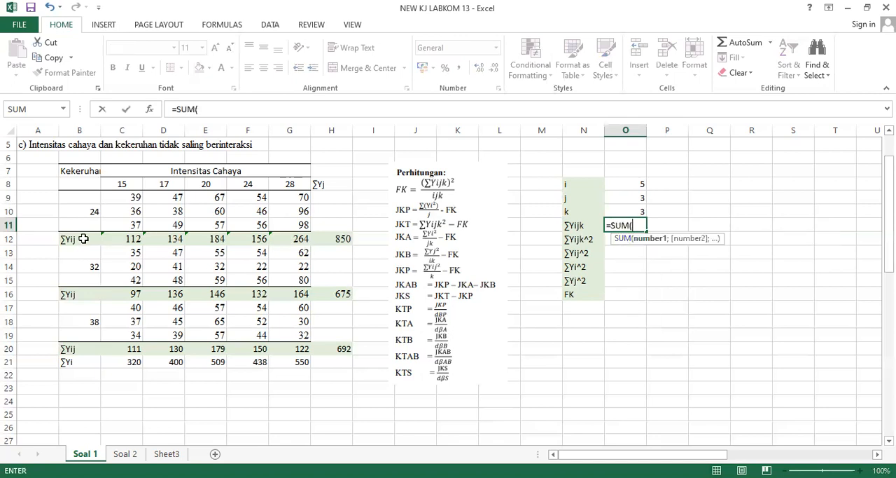
{"action": "left_click", "coordinate": [127, 197]}
{"action": "left_click_drag", "start_coordinate": [158, 221], "coordinate": [287, 224]}
{"action": "type", "text": ";"}
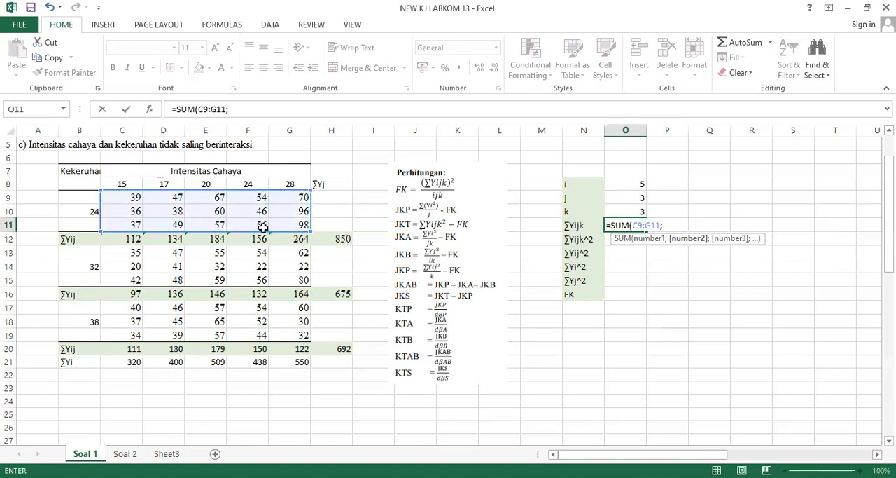
{"action": "left_click", "coordinate": [125, 255]}
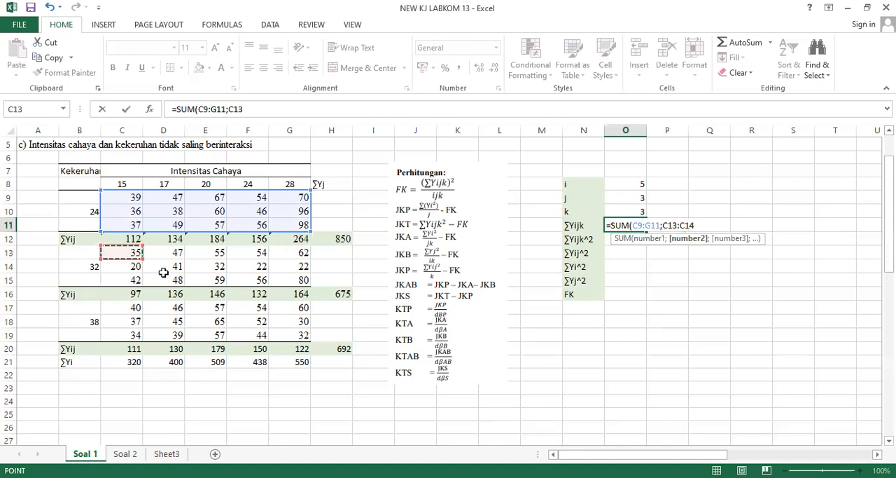
{"action": "left_click", "coordinate": [299, 279], "text": "shift"}
{"action": "type", "text": ";"}
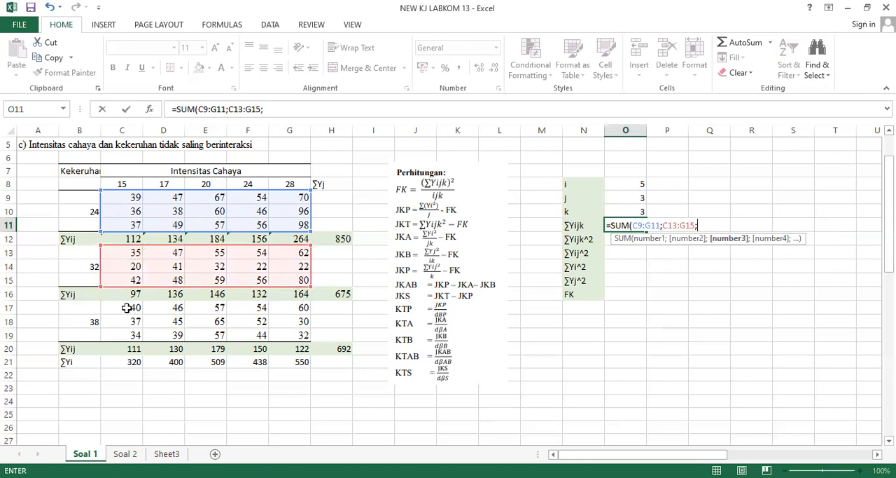
{"action": "left_click", "coordinate": [125, 308]}
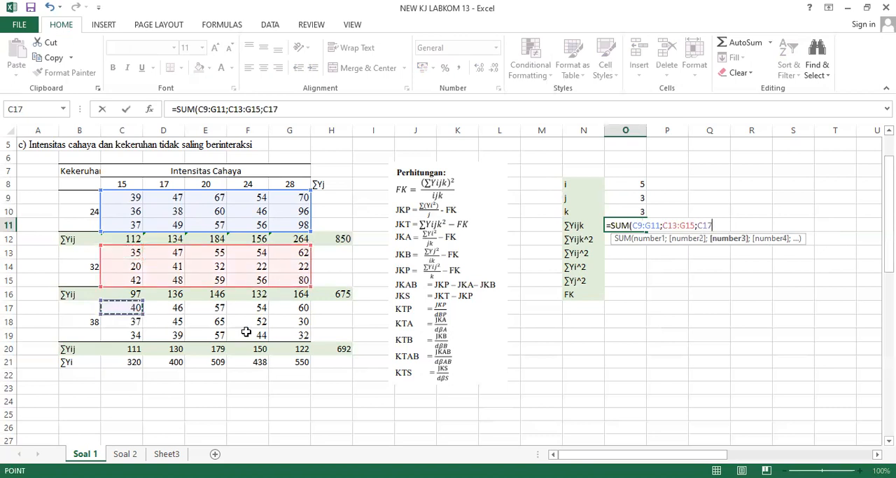
{"action": "left_click", "coordinate": [280, 331], "text": "shift"}
{"action": "type", "text": ")"}
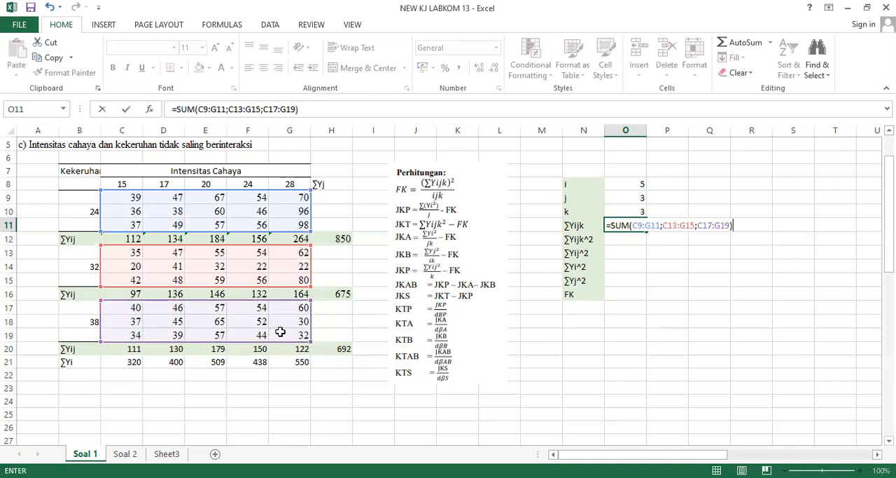
{"action": "key", "text": "Return"}
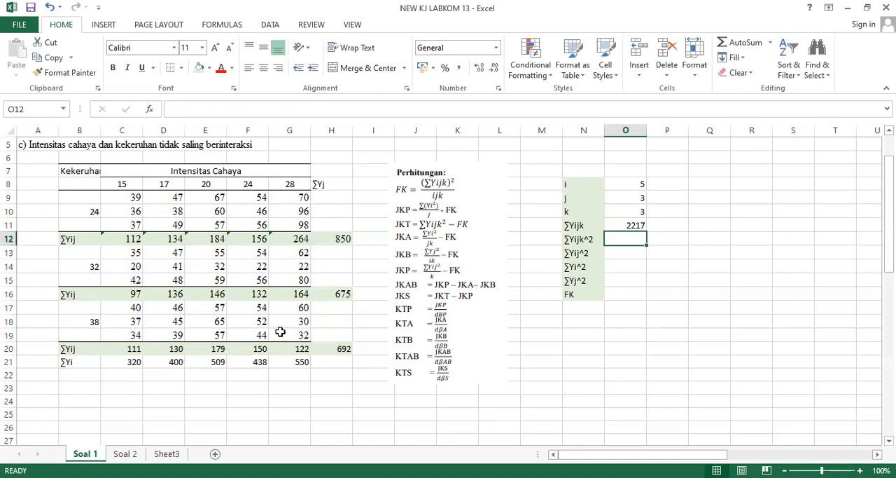
Calculate ∑Yijk^2 in O12 with a SUMSQ formula over the observation blocks C9:G11, C13:G15 and C17:G19.
{"action": "type", "text": "="}
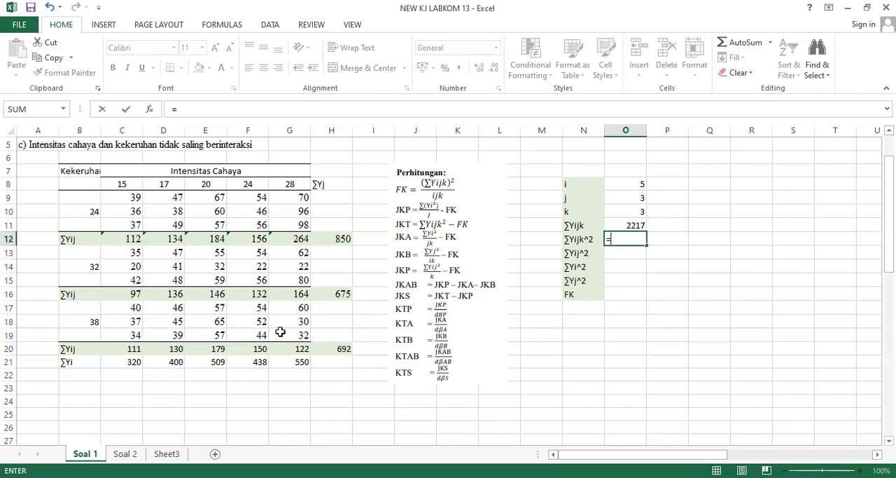
{"action": "type", "text": "sum"}
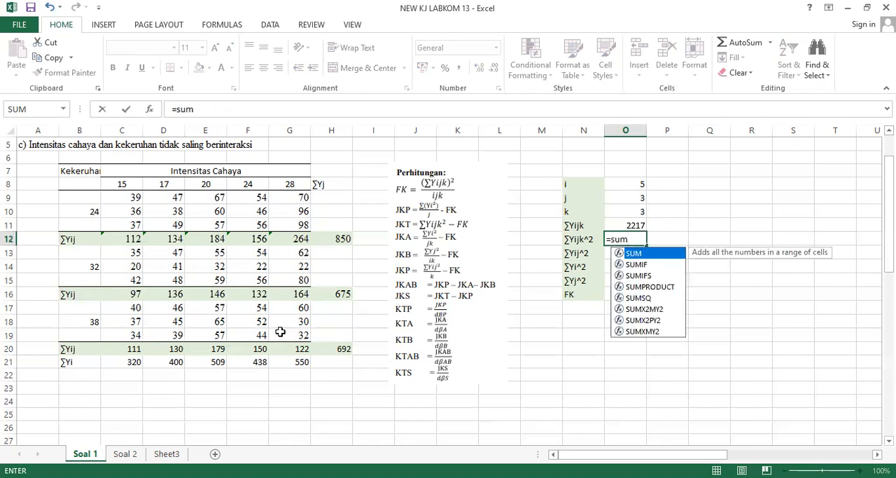
{"action": "type", "text": "s"}
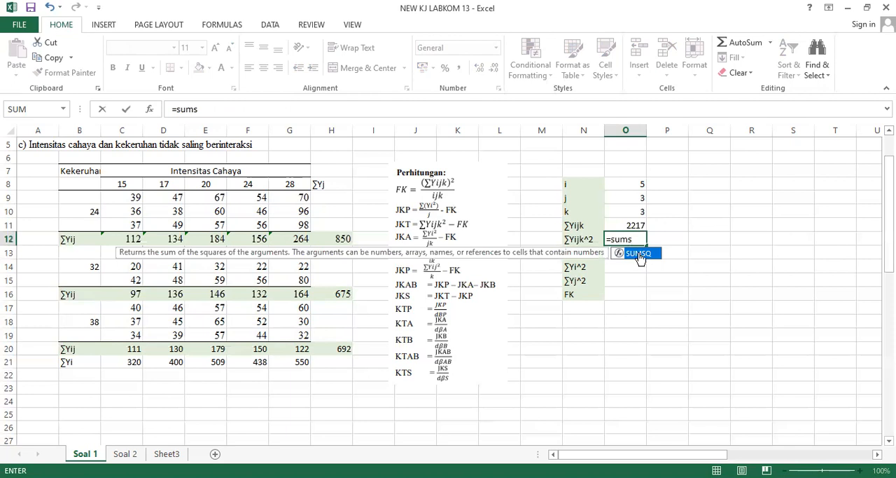
{"action": "double_click", "coordinate": [639, 254]}
{"action": "left_click", "coordinate": [133, 197]}
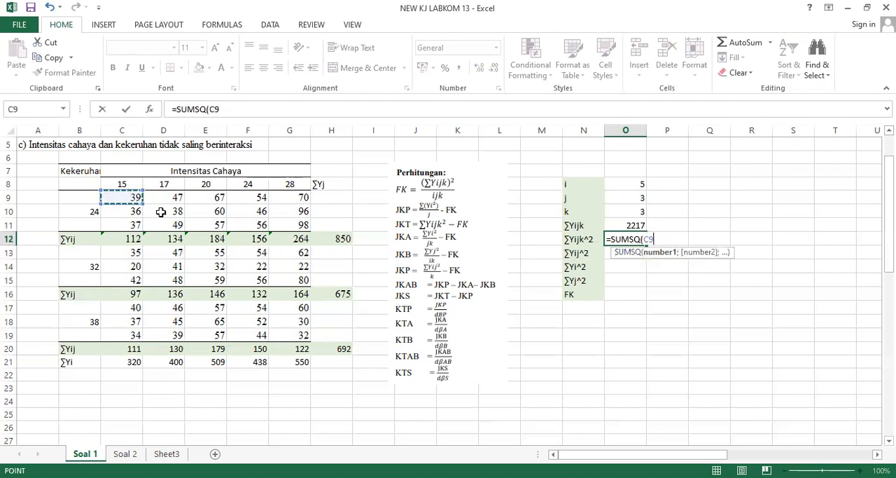
{"action": "left_click", "coordinate": [291, 224], "text": "shift"}
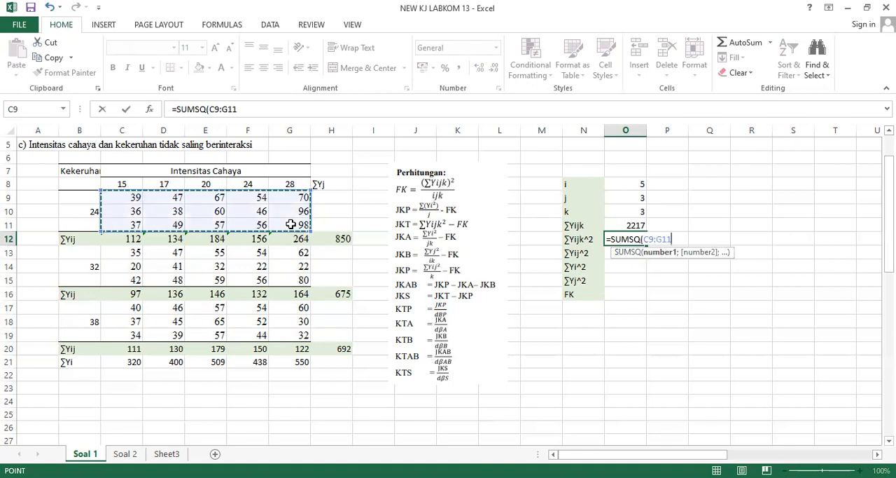
{"action": "type", "text": ";"}
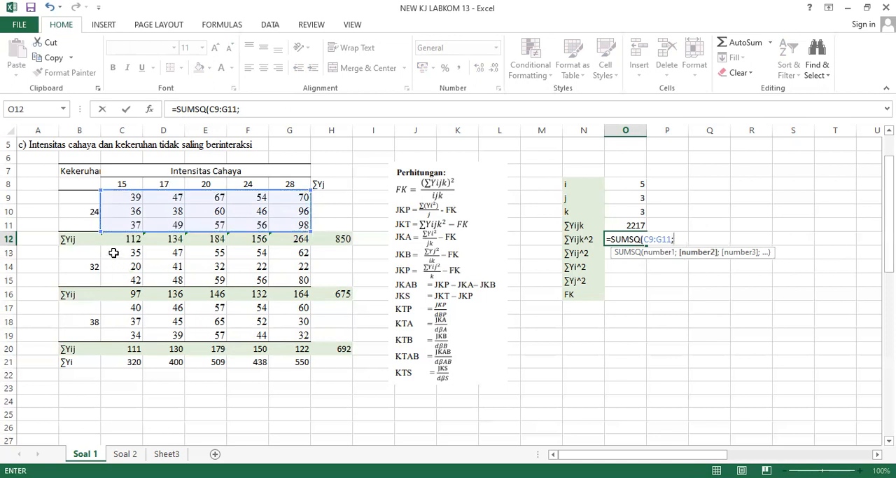
{"action": "left_click", "coordinate": [113, 252]}
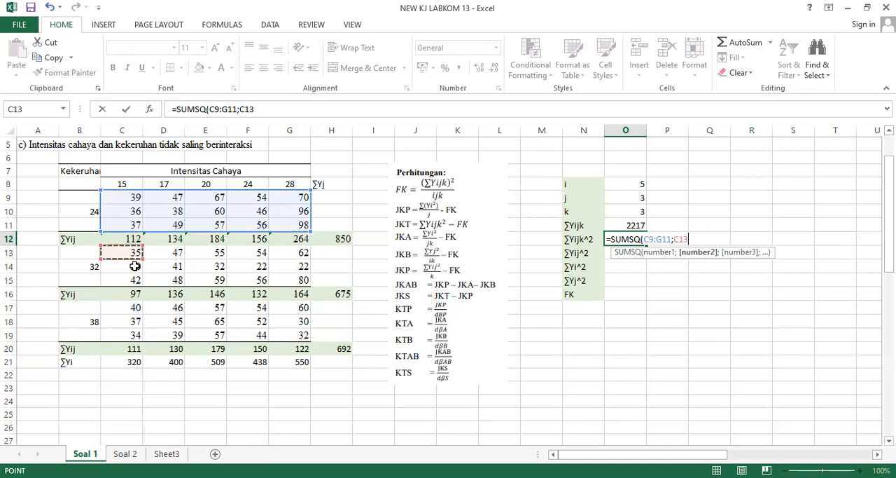
{"action": "left_click", "coordinate": [279, 280], "text": "shift"}
{"action": "type", "text": ";"}
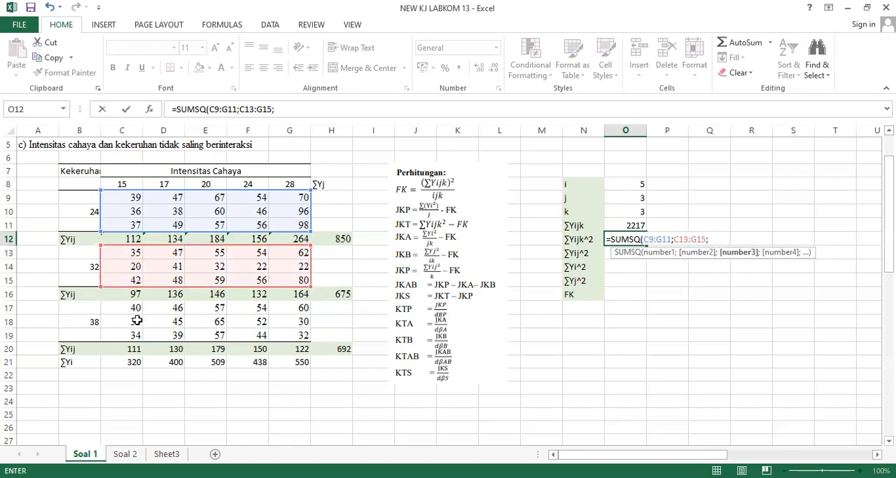
{"action": "left_click", "coordinate": [123, 309]}
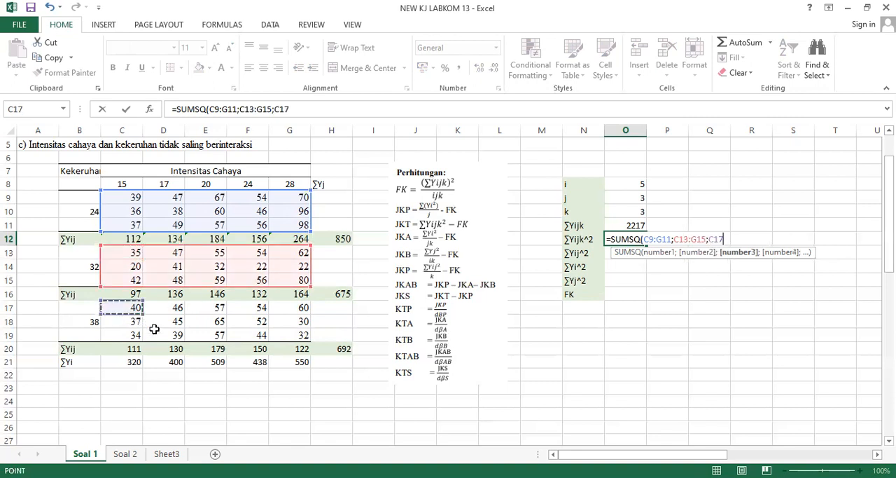
{"action": "left_click", "coordinate": [276, 336], "text": "shift"}
{"action": "type", "text": ")"}
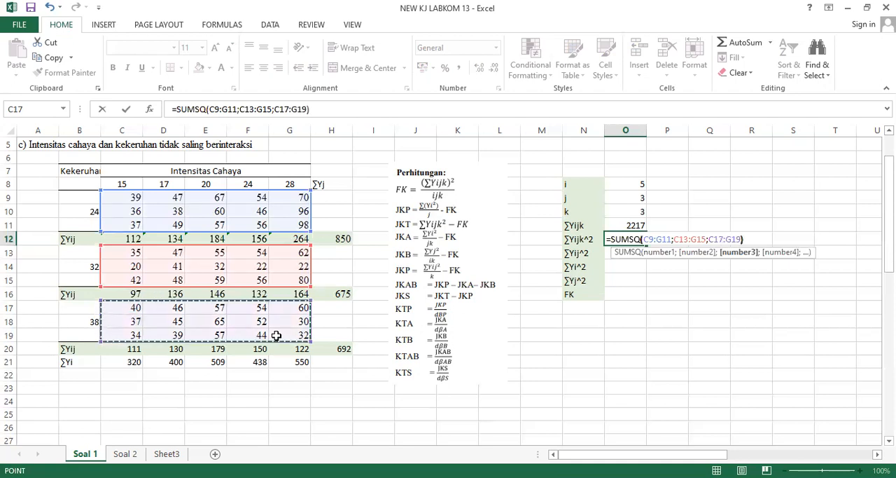
{"action": "key", "text": "Return"}
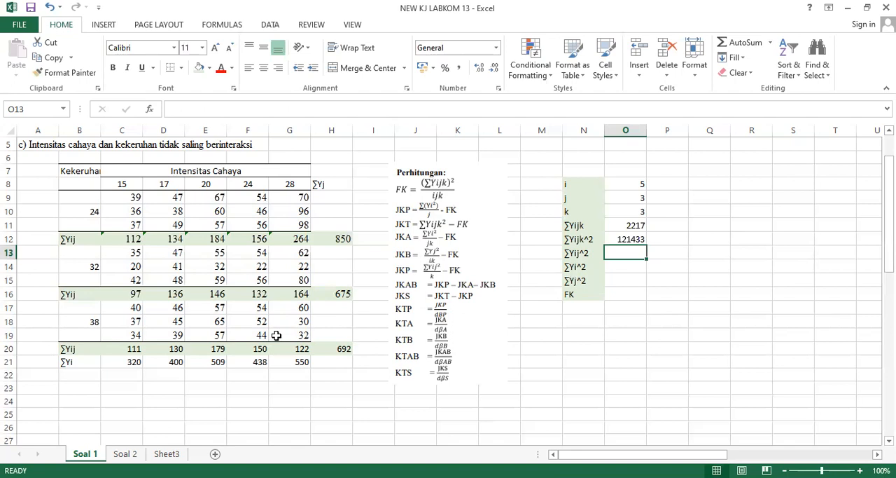
Calculate ∑Yij^2 in O13 with a SUMSQ formula over the ∑Yij subtotal rows C12:G12, C16:G16 and C20:G20.
{"action": "left_click", "coordinate": [633, 273]}
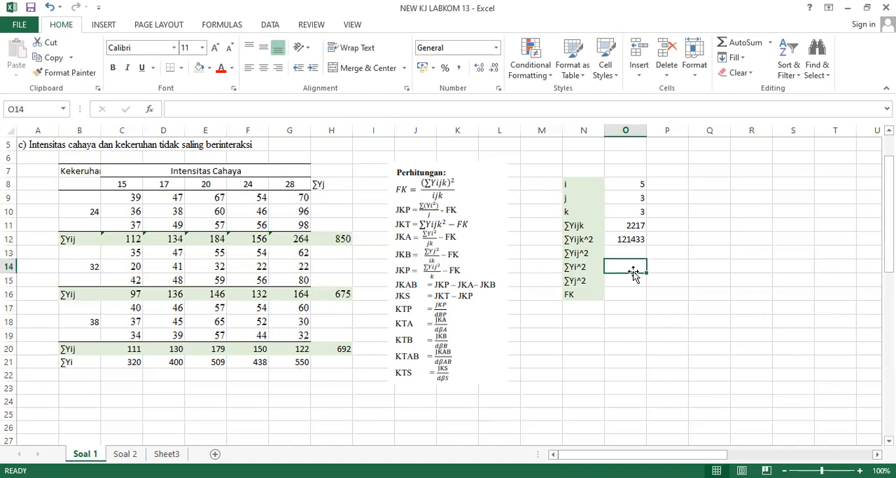
{"action": "key", "text": "Up"}
{"action": "type", "text": "="}
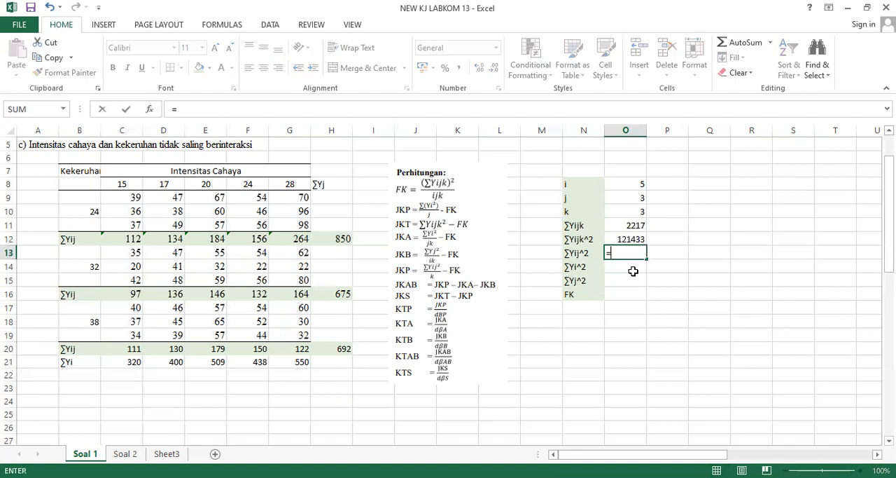
{"action": "type", "text": "sumsq"}
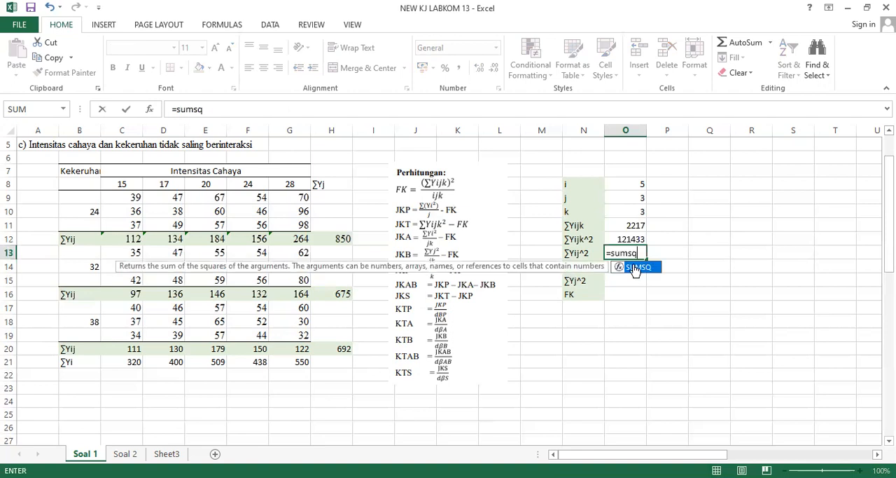
{"action": "double_click", "coordinate": [634, 267]}
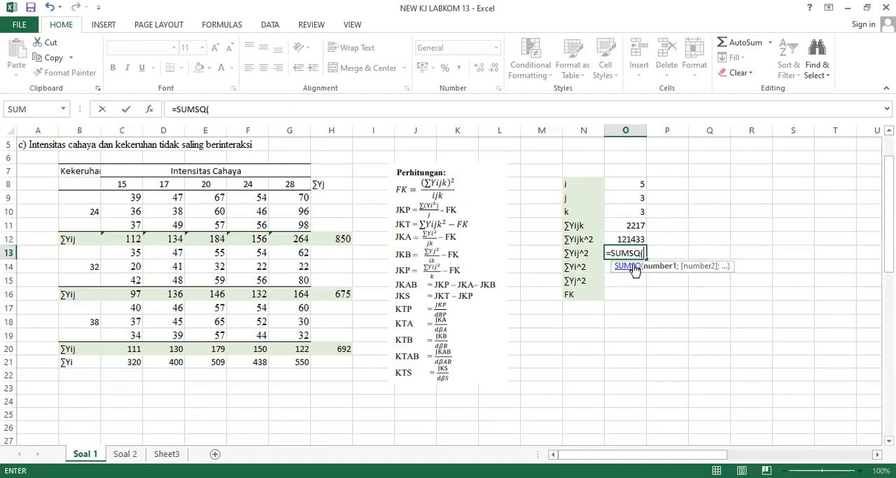
{"action": "left_click", "coordinate": [119, 361]}
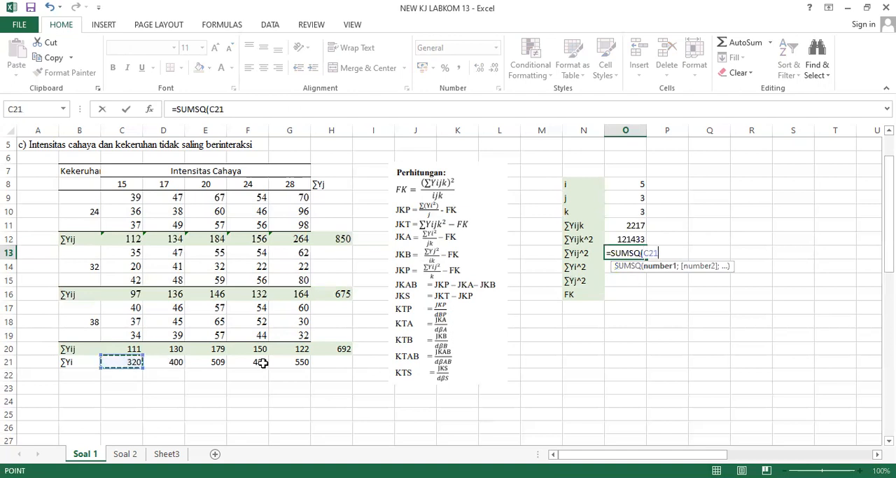
{"action": "left_click", "coordinate": [284, 361], "text": "shift"}
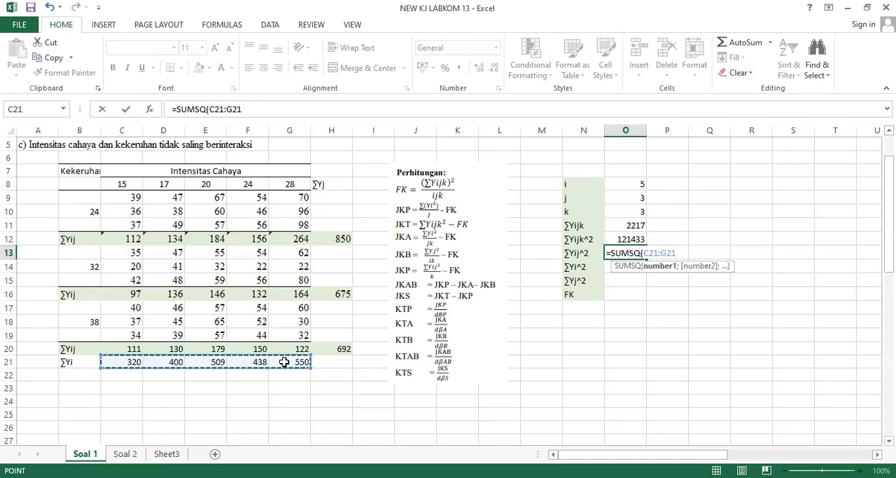
{"action": "left_click", "coordinate": [125, 240]}
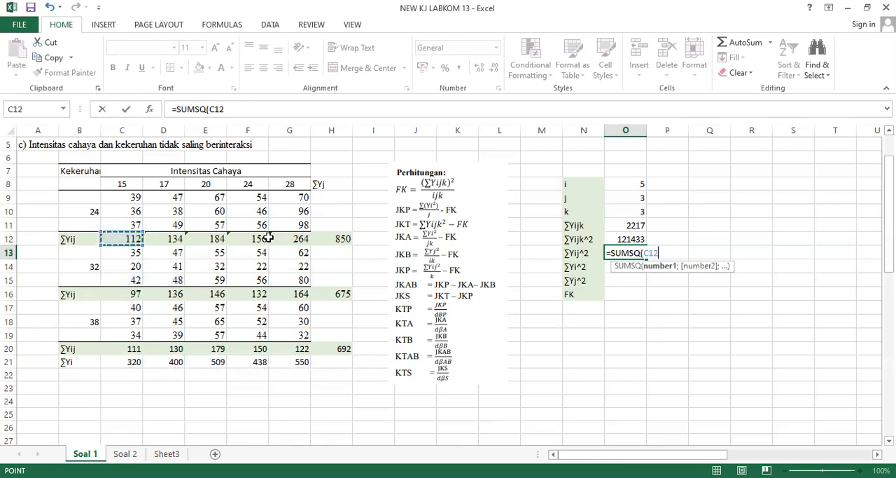
{"action": "left_click_drag", "start_coordinate": [268, 238], "coordinate": [284, 238]}
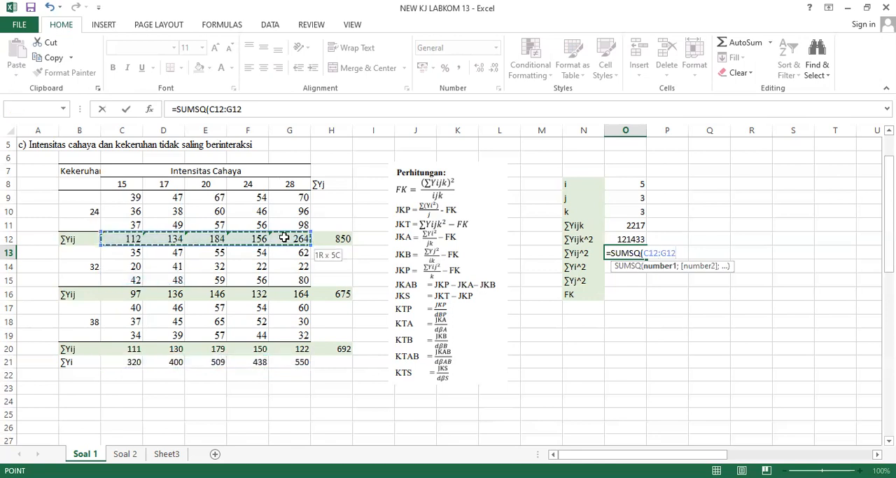
{"action": "type", "text": ";"}
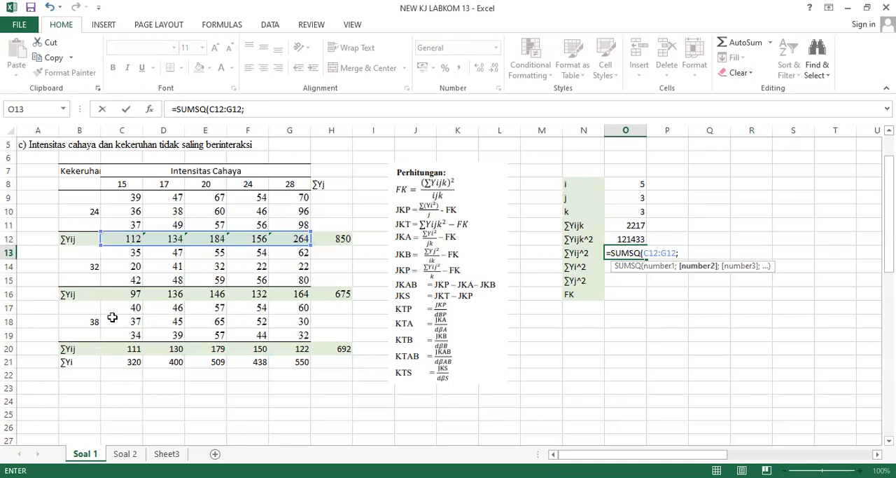
{"action": "left_click", "coordinate": [121, 297]}
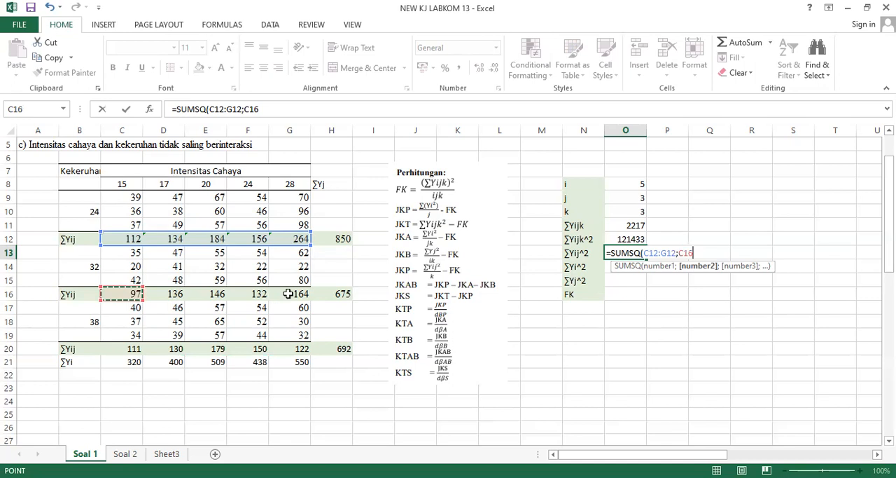
{"action": "left_click_drag", "start_coordinate": [288, 293], "coordinate": [288, 293]}
{"action": "type", "text": ";"}
{"action": "left_click", "coordinate": [123, 348]}
{"action": "left_click", "coordinate": [286, 345], "text": "shift"}
{"action": "type", "text": ")"}
{"action": "key", "text": "Return"}
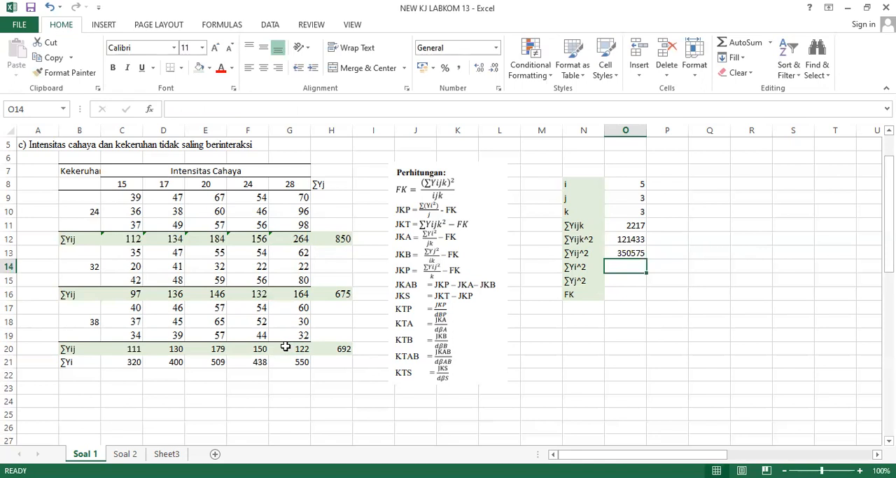
Calculate ∑Yi^2 in O14 with a SUMSQ formula over the ∑Yi totals in C21:G21.
{"action": "type", "text": "=s"}
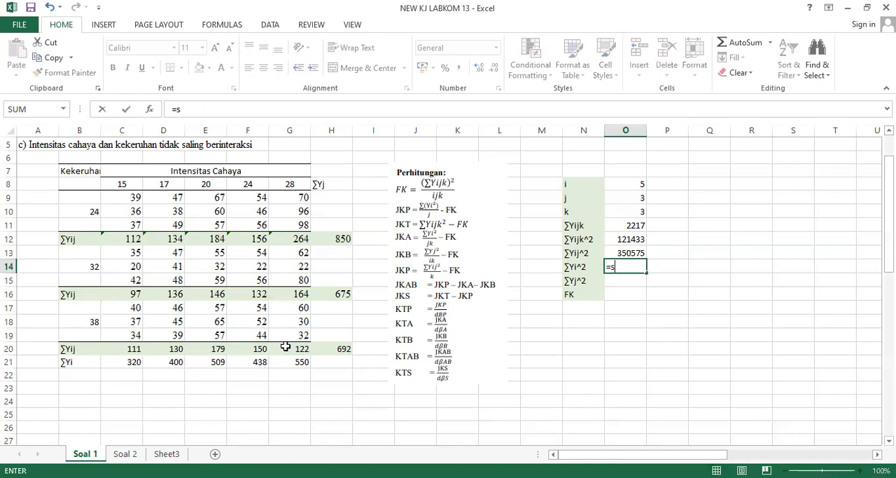
{"action": "type", "text": "ums"}
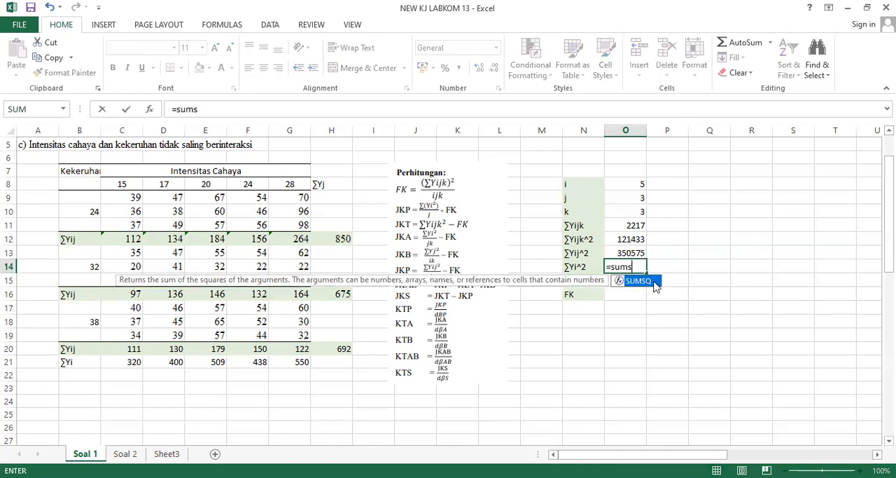
{"action": "double_click", "coordinate": [651, 280]}
{"action": "left_click", "coordinate": [122, 360]}
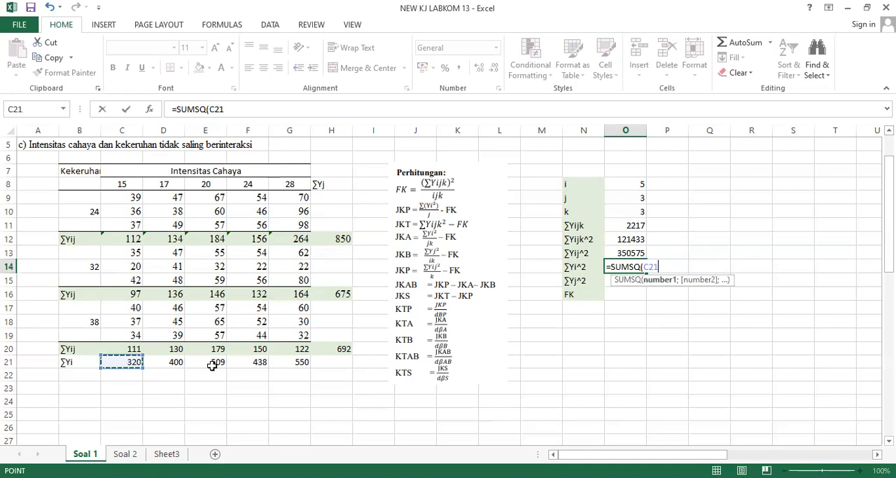
{"action": "left_click", "coordinate": [286, 364], "text": "shift"}
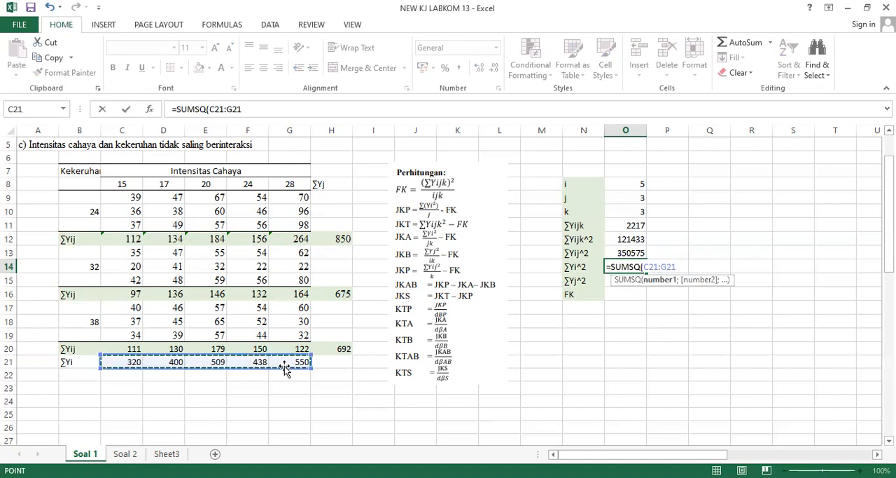
{"action": "type", "text": ")"}
{"action": "key", "text": "Return"}
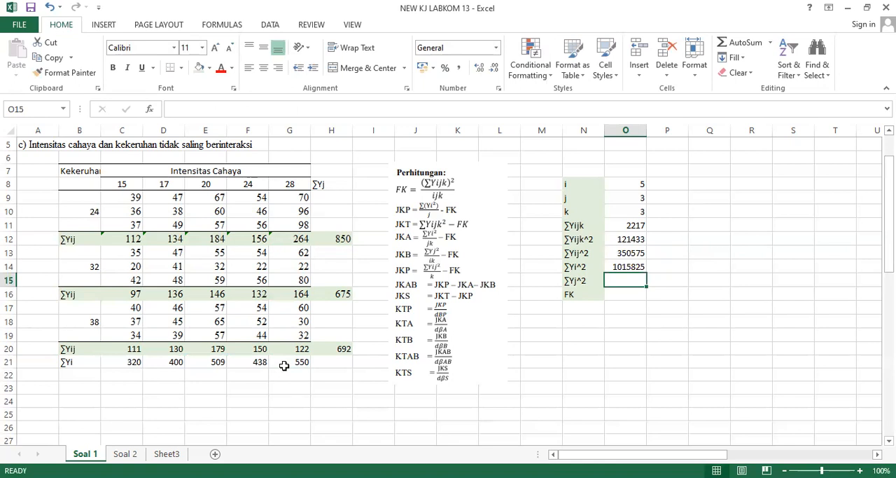
Calculate ∑Yj^2 in O15 with a SUMSQ formula over the ∑Yj totals in H12, H16 and H20.
{"action": "type", "text": "="}
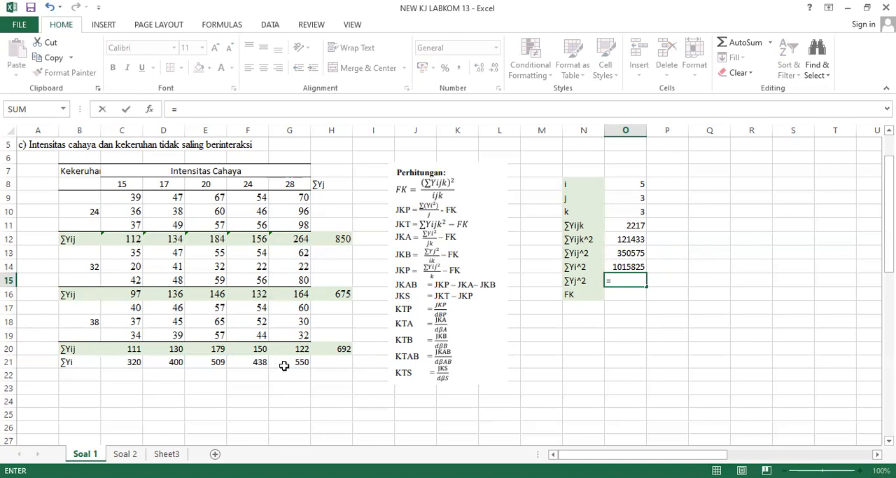
{"action": "type", "text": "sums"}
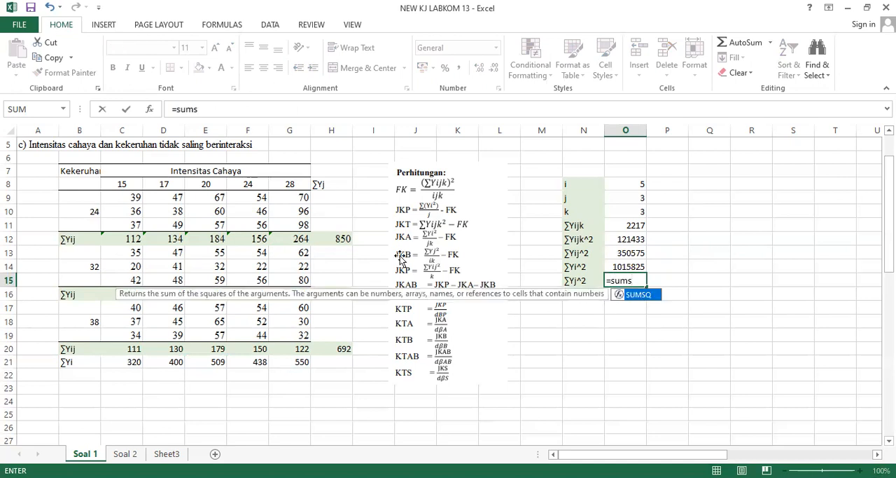
{"action": "key", "text": "Tab"}
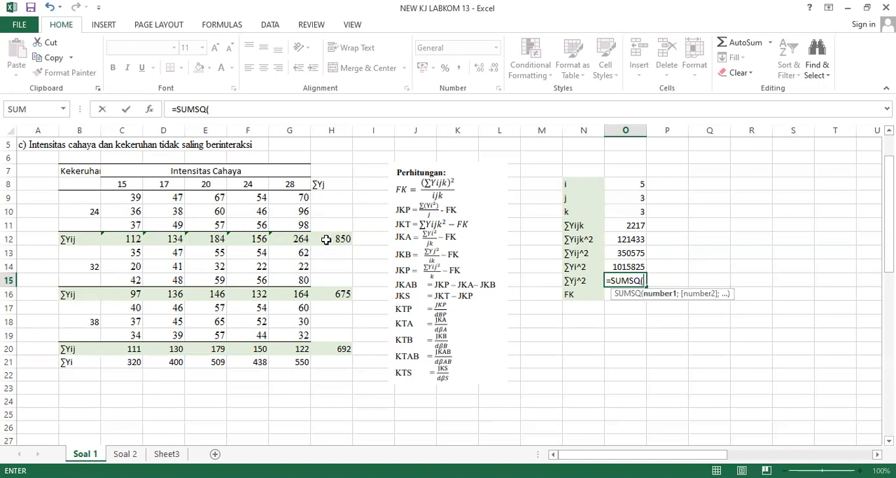
{"action": "left_click", "coordinate": [326, 239]}
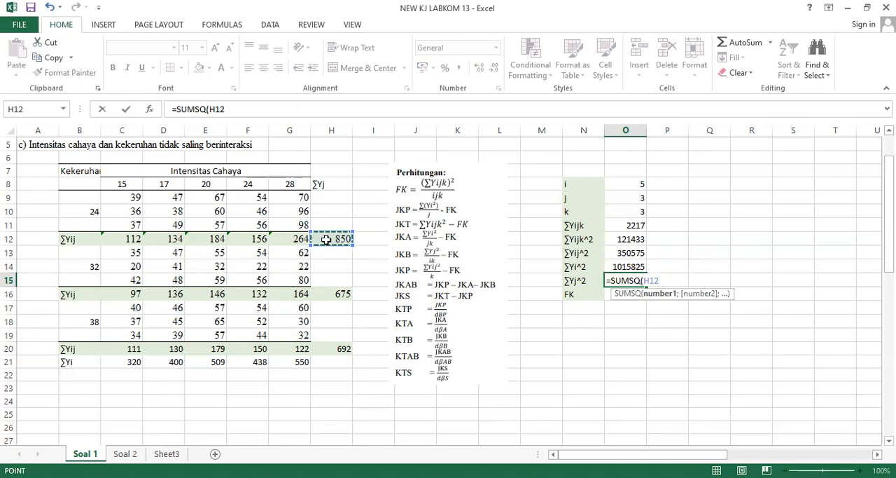
{"action": "type", "text": ";"}
{"action": "left_click", "coordinate": [330, 305]}
{"action": "left_click", "coordinate": [324, 293]}
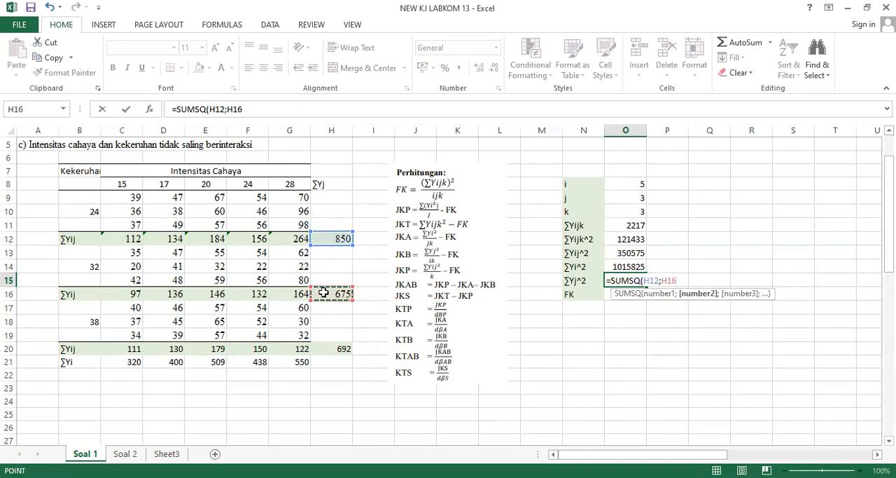
{"action": "type", "text": ";"}
{"action": "left_click", "coordinate": [330, 350]}
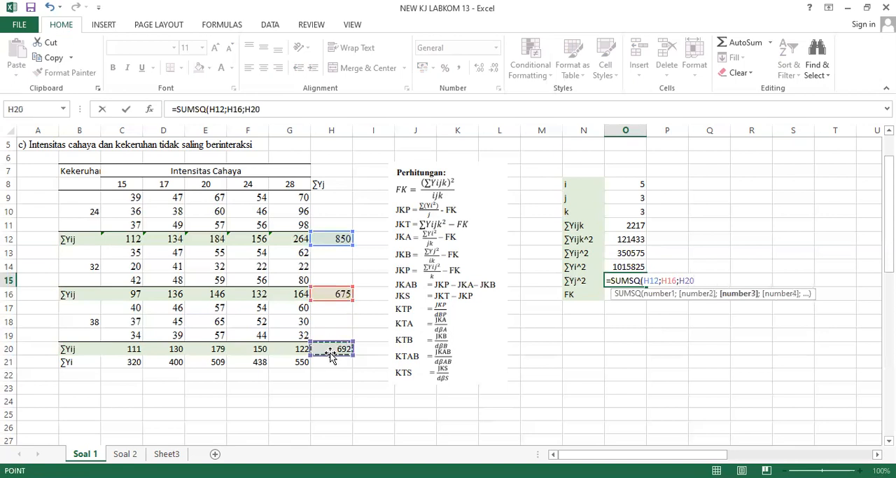
{"action": "key", "text": "Return"}
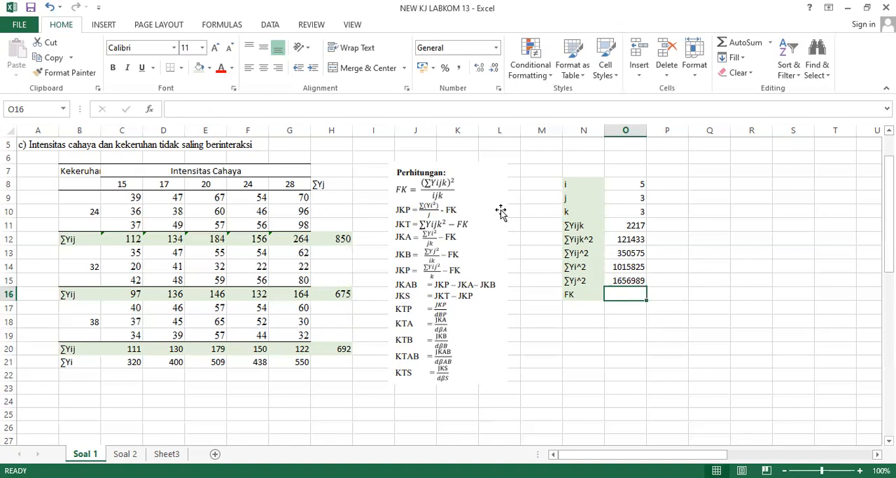
Calculate the correction factor FK in O16 with the formula =(O11^2)/(O8*O9*O10).
{"action": "type", "text": "=("}
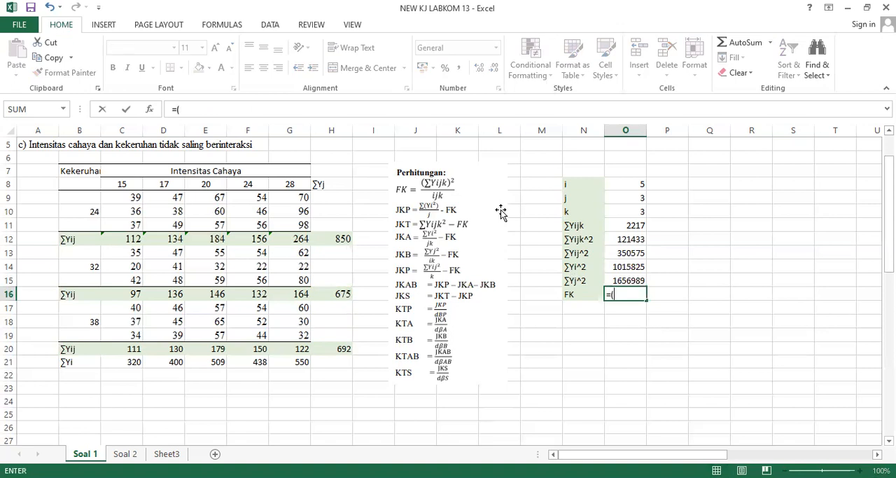
{"action": "left_click", "coordinate": [621, 225]}
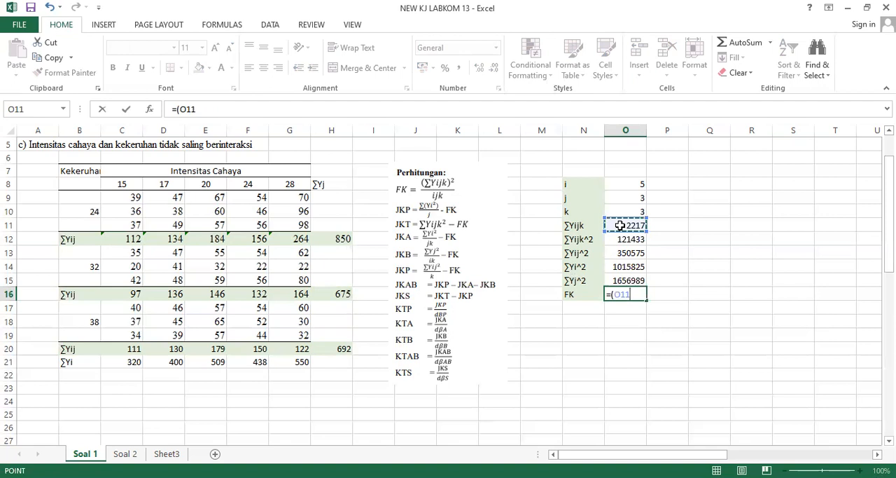
{"action": "type", "text": "^2)"}
{"action": "type", "text": "/("}
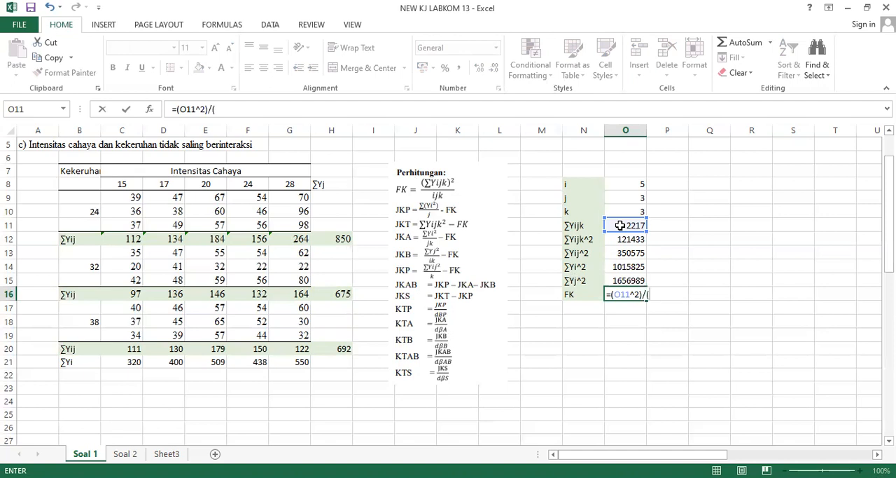
{"action": "left_click", "coordinate": [620, 184]}
{"action": "type", "text": "-"}
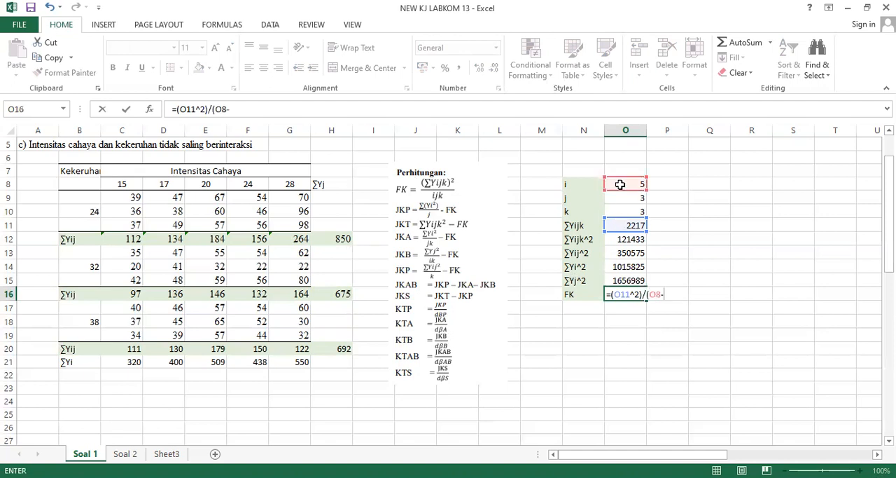
{"action": "key", "text": "BackSpace"}
{"action": "type", "text": "*"}
{"action": "left_click", "coordinate": [624, 198]}
{"action": "type", "text": "*"}
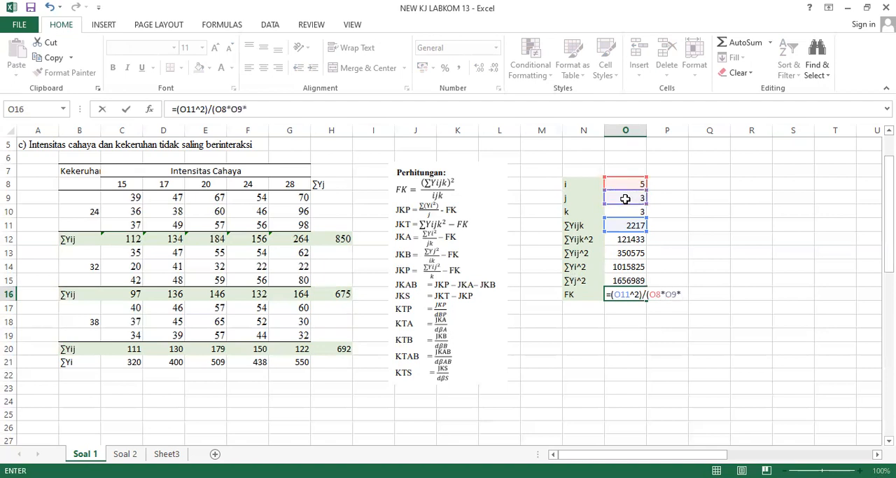
{"action": "left_click", "coordinate": [630, 210]}
{"action": "type", "text": ")"}
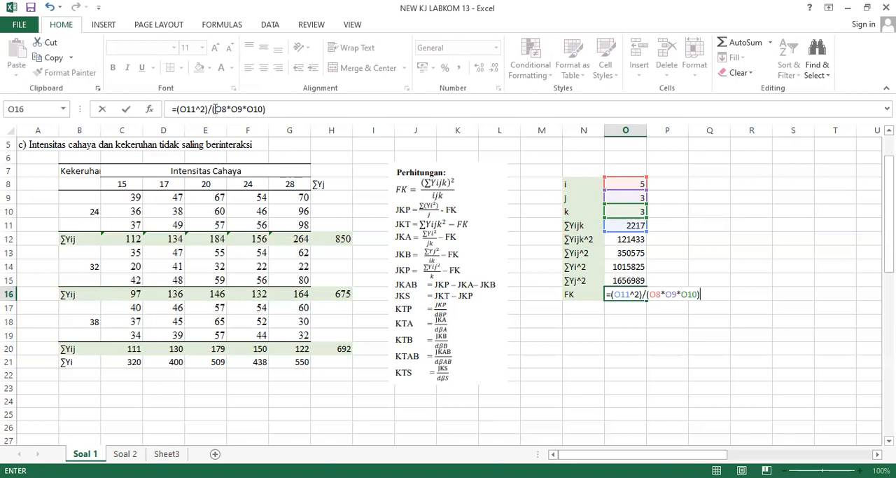
{"action": "key", "text": "Return"}
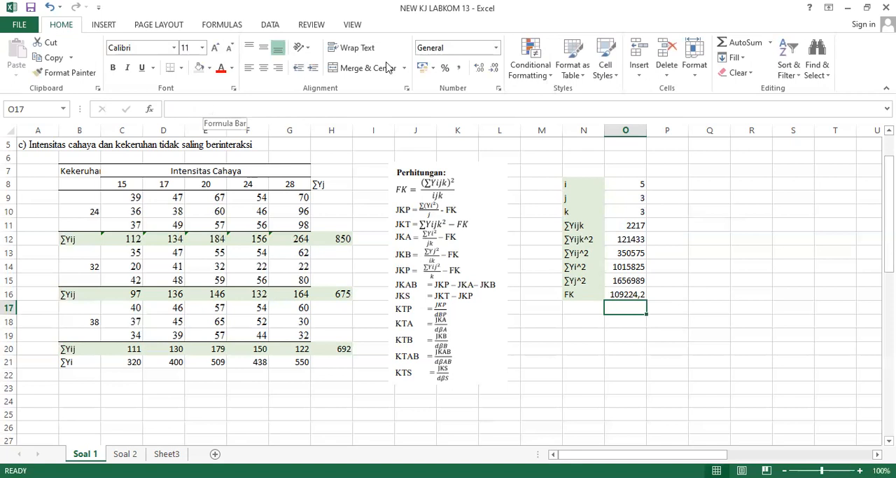
Enter the heading "Tabel Sidik Ragam" in Q7, beside the calculation list.
{"action": "left_click", "coordinate": [624, 207]}
{"action": "key", "text": "Right"}
{"action": "key", "text": "Right"}
{"action": "key", "text": "Right"}
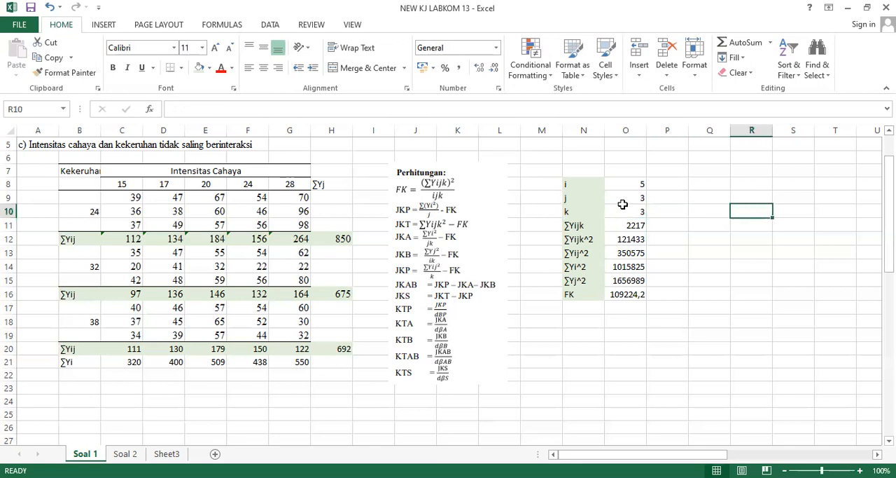
{"action": "left_click", "coordinate": [703, 180]}
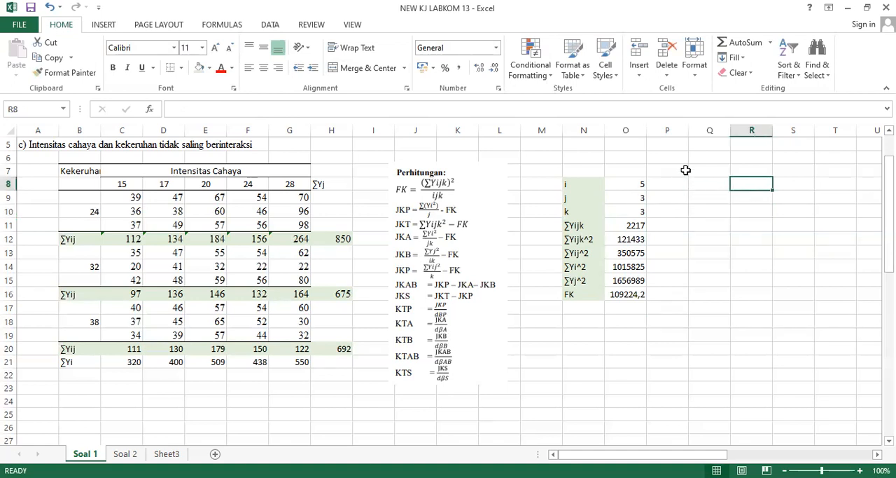
{"action": "left_click", "coordinate": [705, 170]}
{"action": "type", "text": "Tabel "}
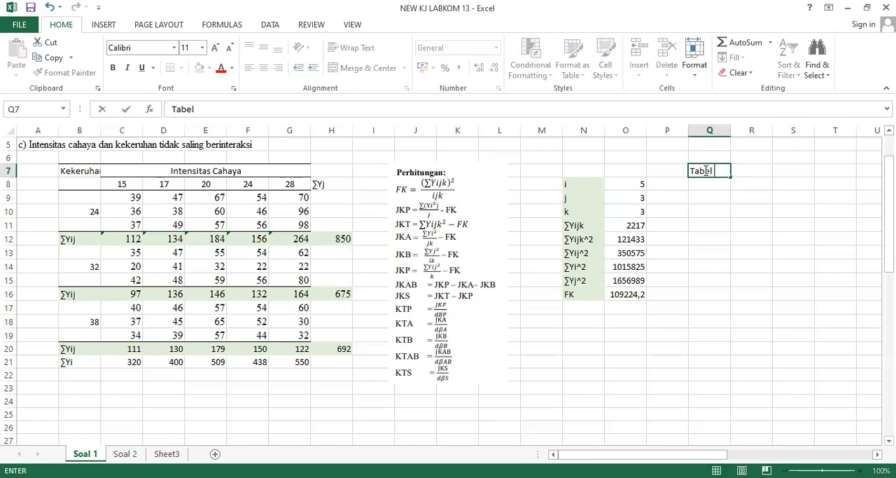
{"action": "type", "text": "Sidik Ragam"}
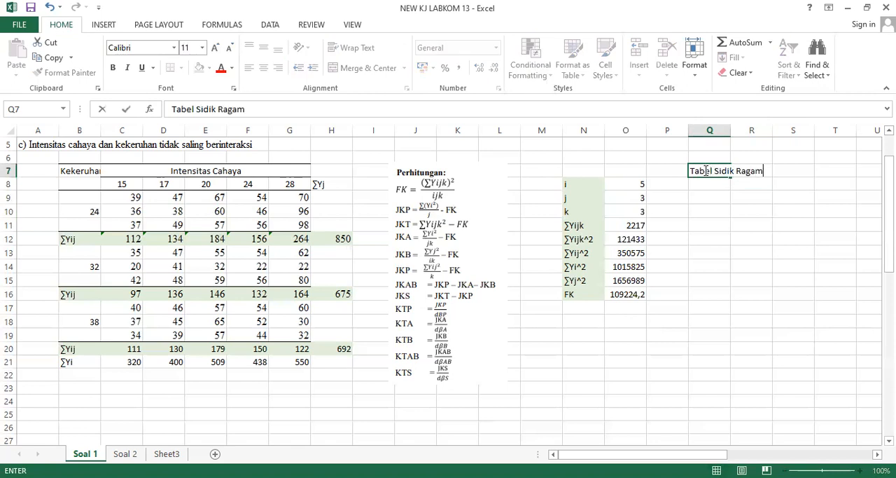
{"action": "key", "text": "Return"}
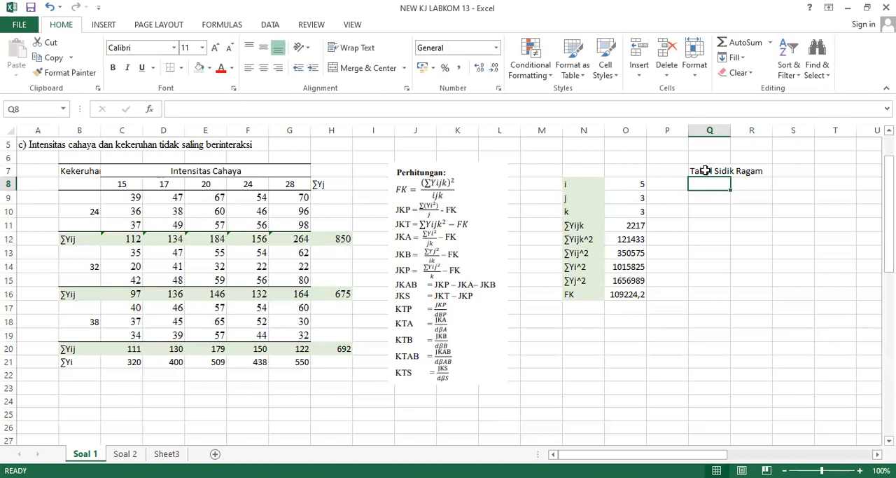
Enter the Tabel Sidik Ragam column headings SK, dB, JK, KT, Fhit and Ftab across Q8:V8.
{"action": "type", "text": "SK"}
{"action": "key", "text": "Return"}
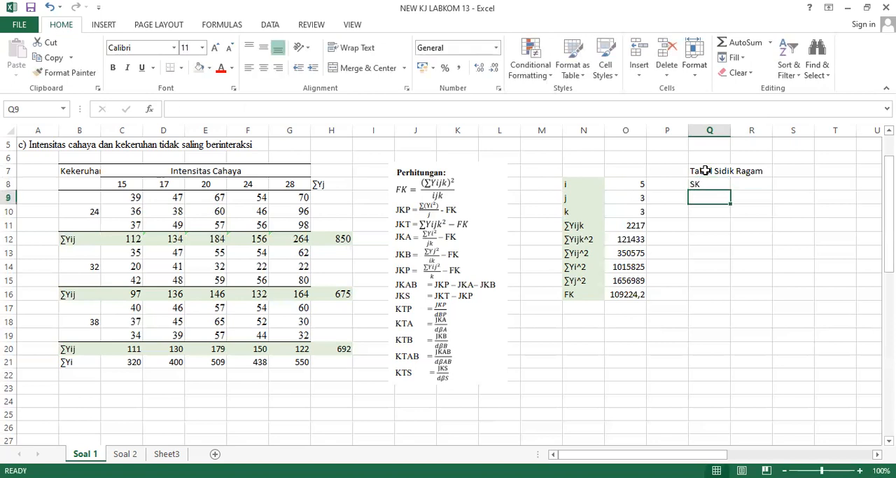
{"action": "key", "text": "Up"}
{"action": "key", "text": "Right"}
{"action": "scroll", "coordinate": [705, 170], "scroll_direction": "right", "scroll_amount": 1}
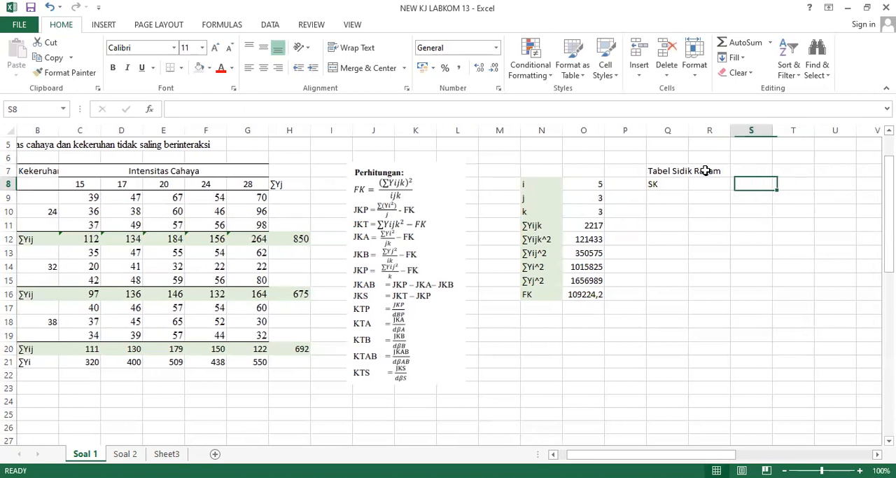
{"action": "type", "text": "dB"}
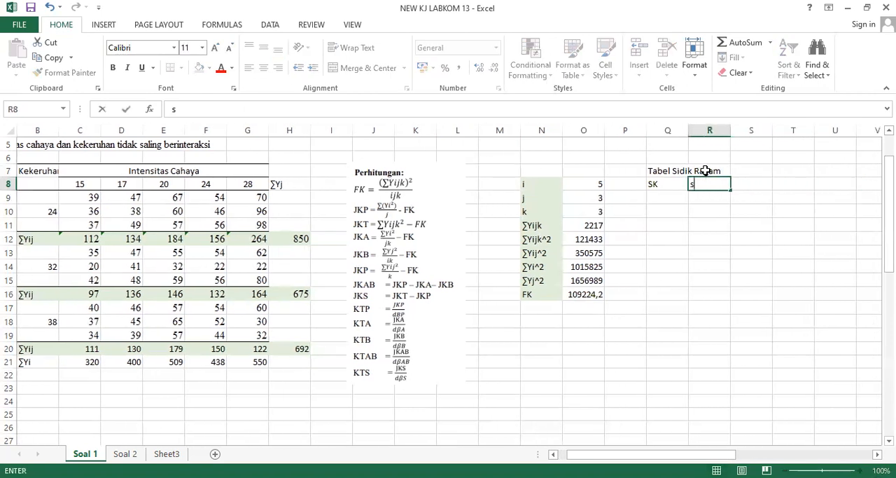
{"action": "key", "text": "Tab"}
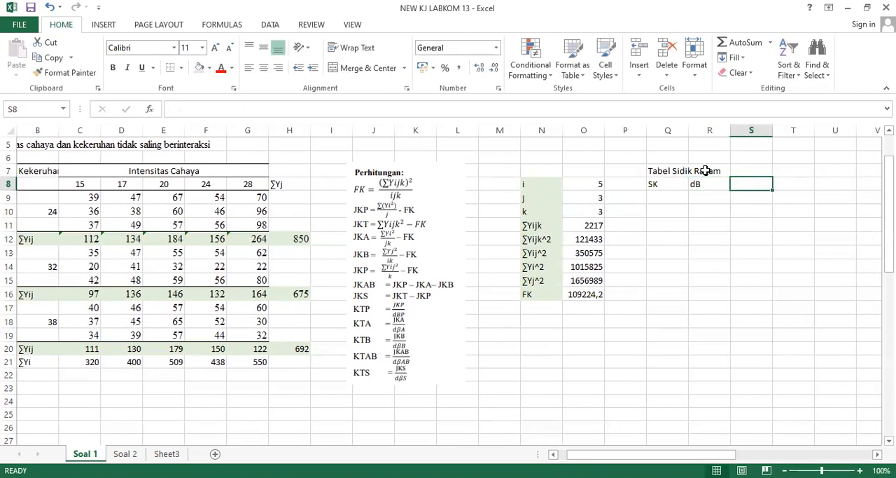
{"action": "type", "text": "JK"}
{"action": "key", "text": "Tab"}
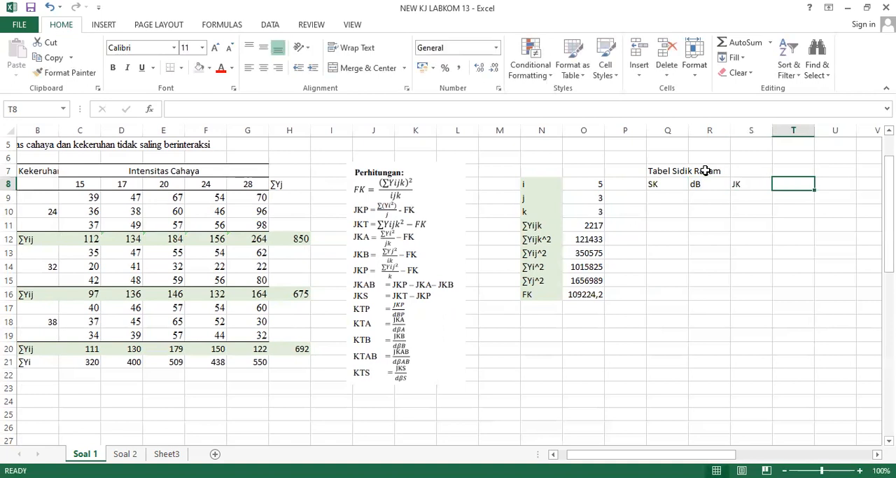
{"action": "type", "text": "KT"}
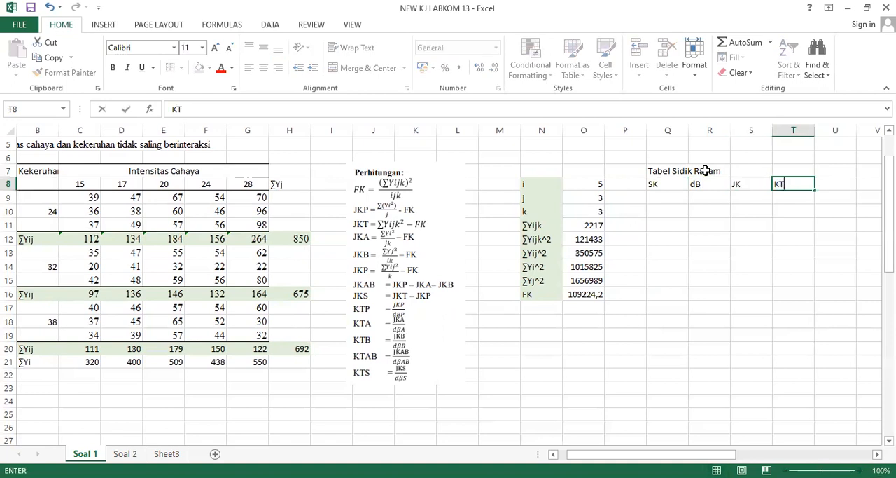
{"action": "key", "text": "Tab"}
{"action": "type", "text": "Fhit"}
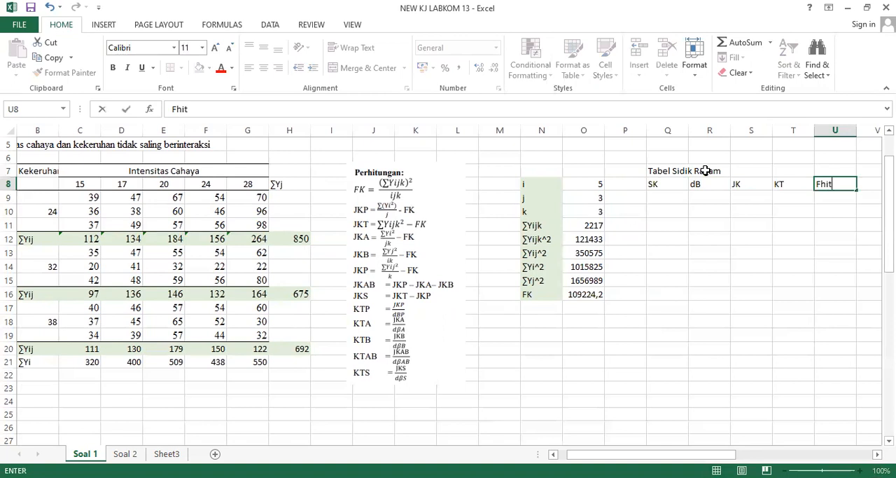
{"action": "key", "text": "Tab"}
{"action": "type", "text": "Ftab"}
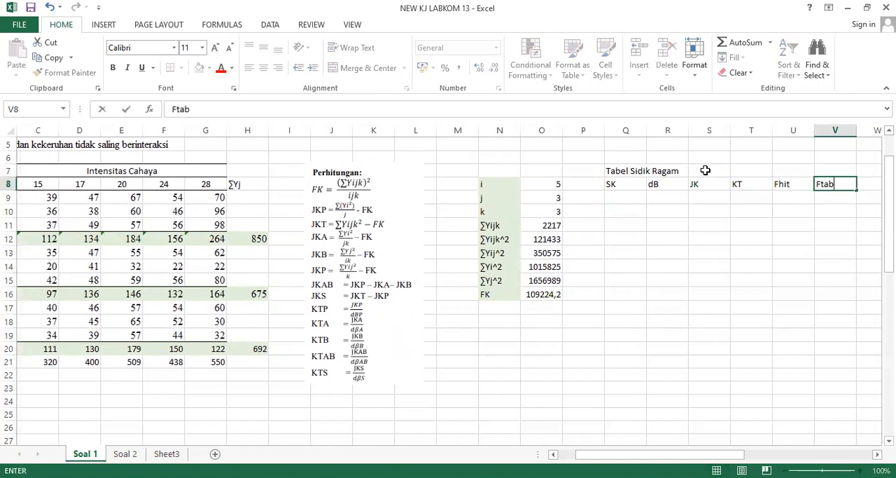
Enter the sources of variation P, A, B, AB, S and Total down the SK column in Q9:Q14.
{"action": "left_click", "coordinate": [612, 197]}
{"action": "type", "text": "P"}
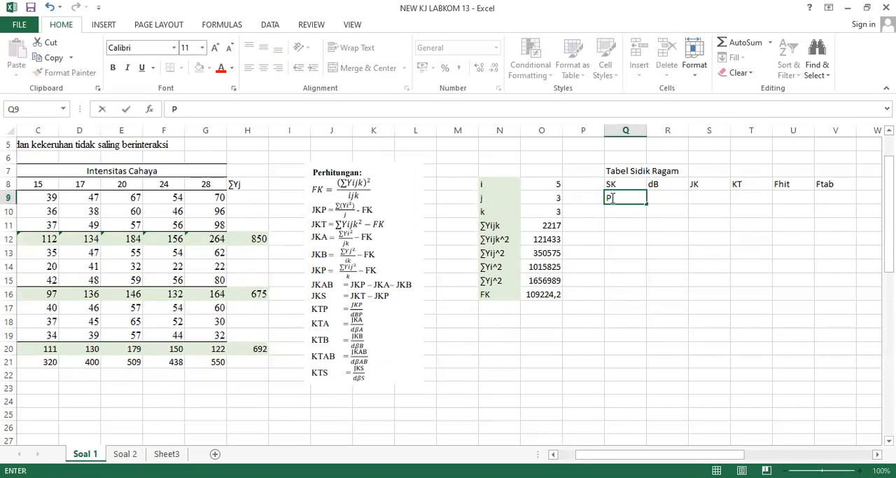
{"action": "key", "text": "Return"}
{"action": "type", "text": "A"}
{"action": "key", "text": "Return"}
{"action": "type", "text": "B"}
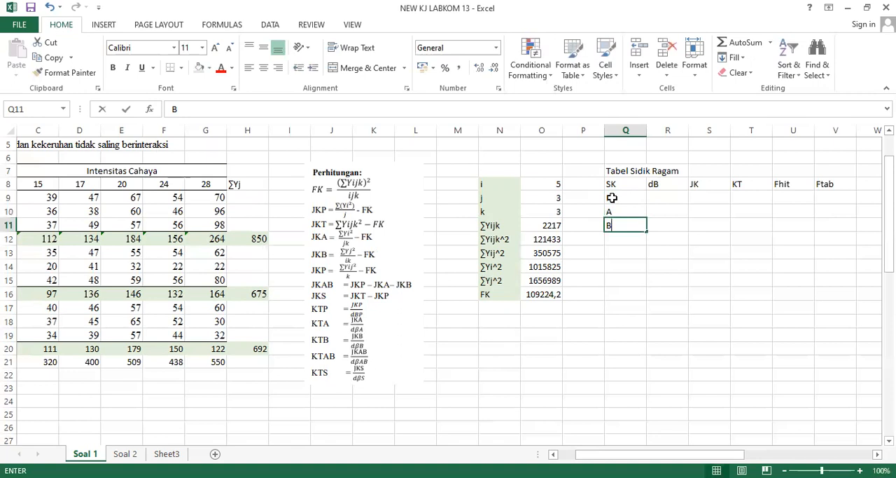
{"action": "key", "text": "Return"}
{"action": "type", "text": "AB"}
{"action": "key", "text": "Return"}
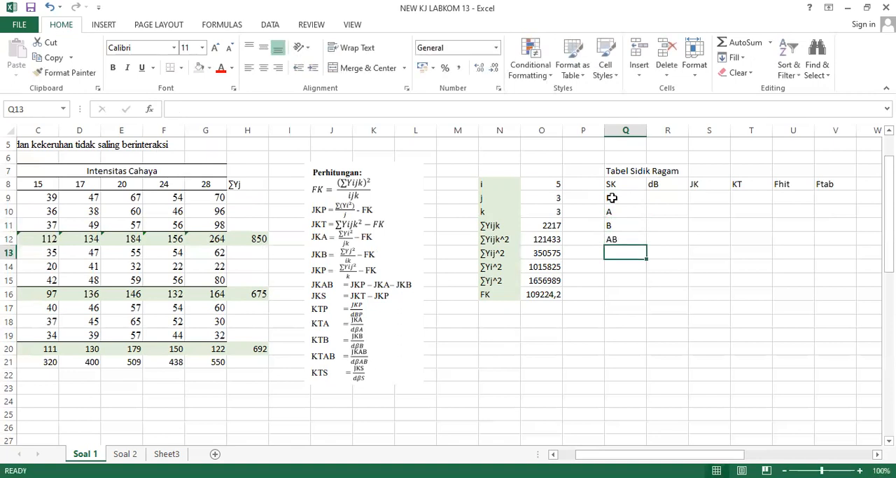
{"action": "type", "text": "SE"}
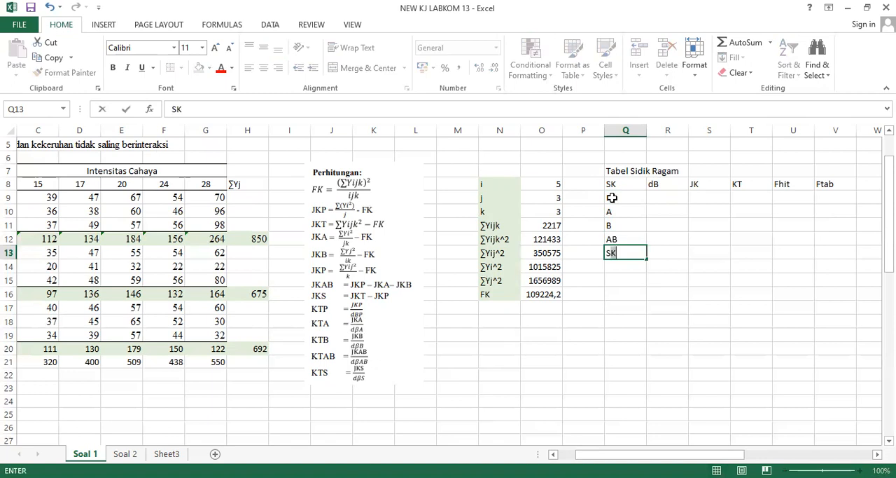
{"action": "key", "text": "BackSpace"}
{"action": "key", "text": "Return"}
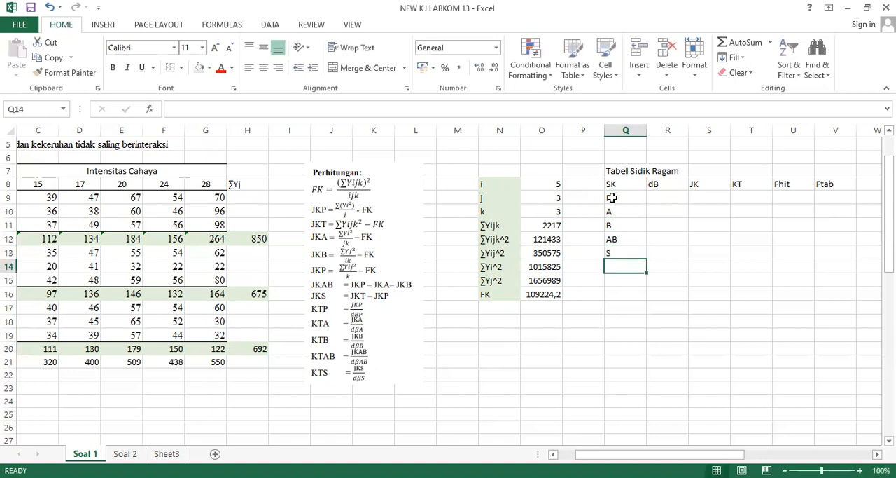
{"action": "type", "text": "Total"}
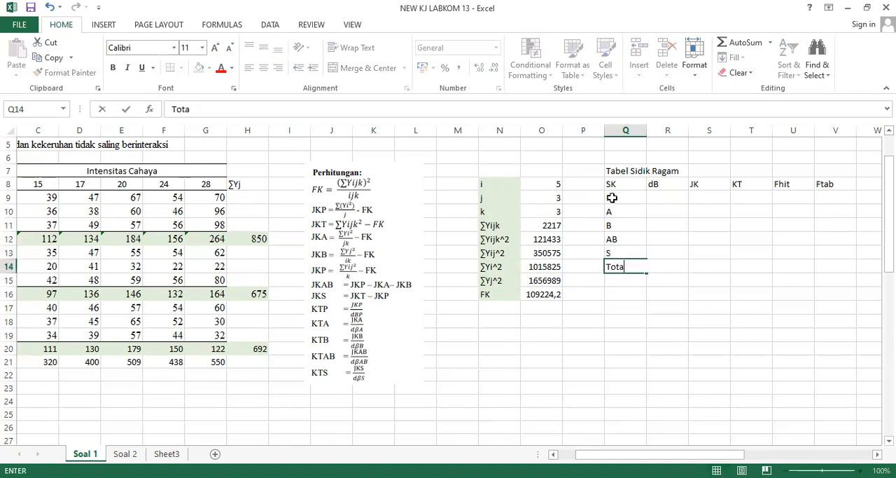
{"action": "key", "text": "Return"}
{"action": "left_click", "coordinate": [612, 198]}
{"action": "type", "text": "P"}
{"action": "left_click", "coordinate": [649, 197]}
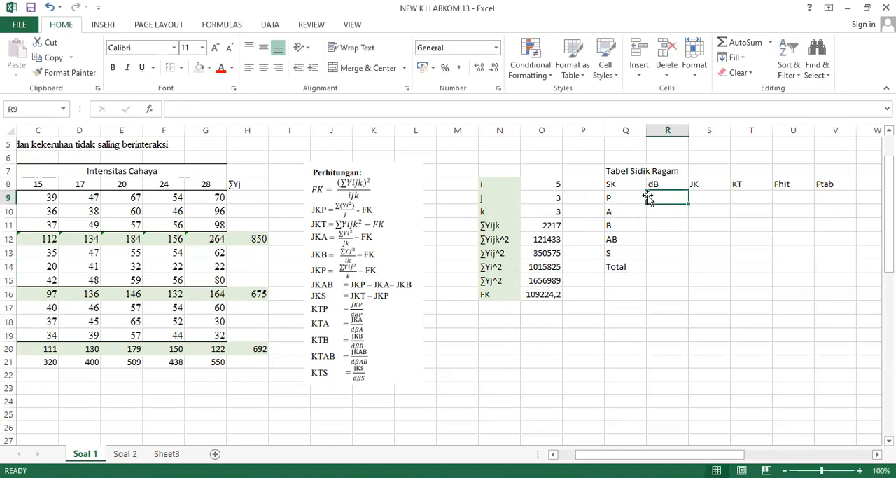
{"action": "key", "text": "Right"}
{"action": "key", "text": "Right"}
{"action": "key", "text": "Right"}
{"action": "key", "text": "Right"}
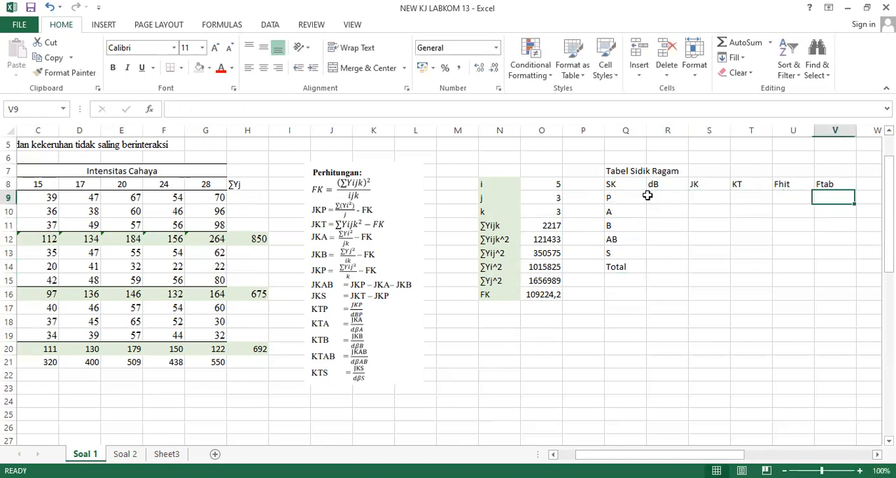
Calculate the dB of P in R9 with the formula =(O8*O9)-1.
{"action": "left_click", "coordinate": [665, 197]}
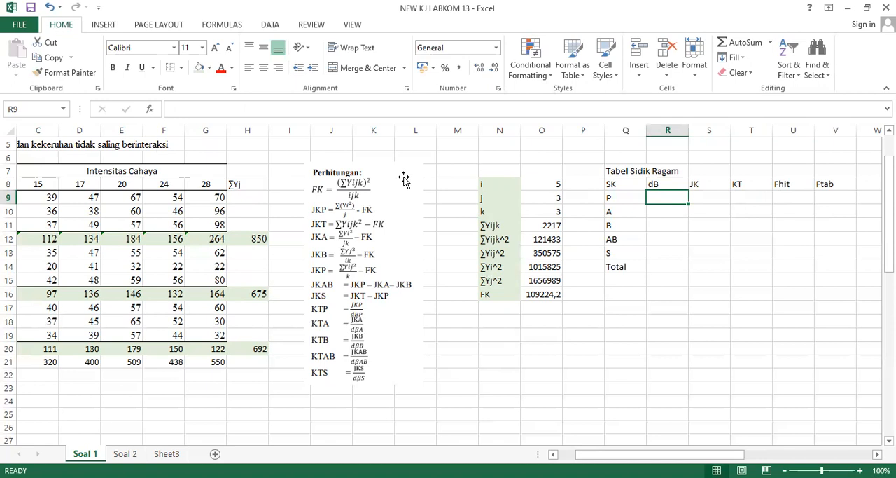
{"action": "type", "text": "="}
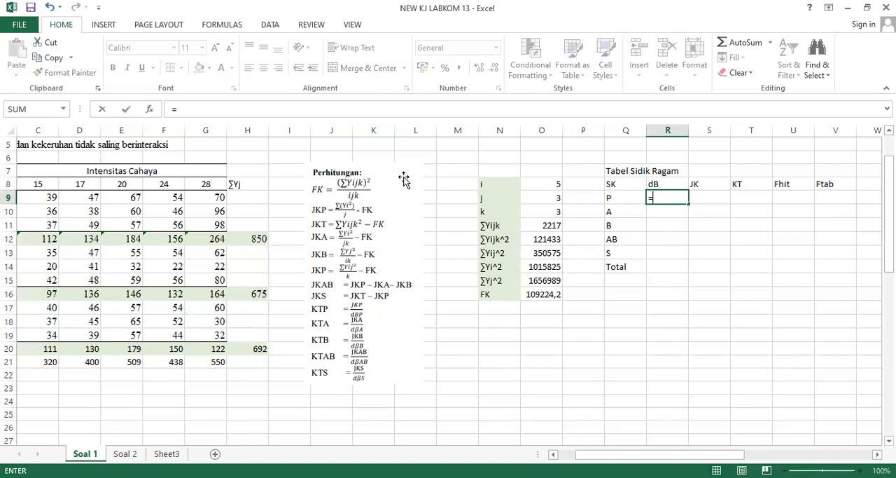
{"action": "type", "text": "("}
{"action": "left_click", "coordinate": [548, 181]}
{"action": "type", "text": "*"}
{"action": "left_click", "coordinate": [548, 199]}
{"action": "type", "text": ")-1"}
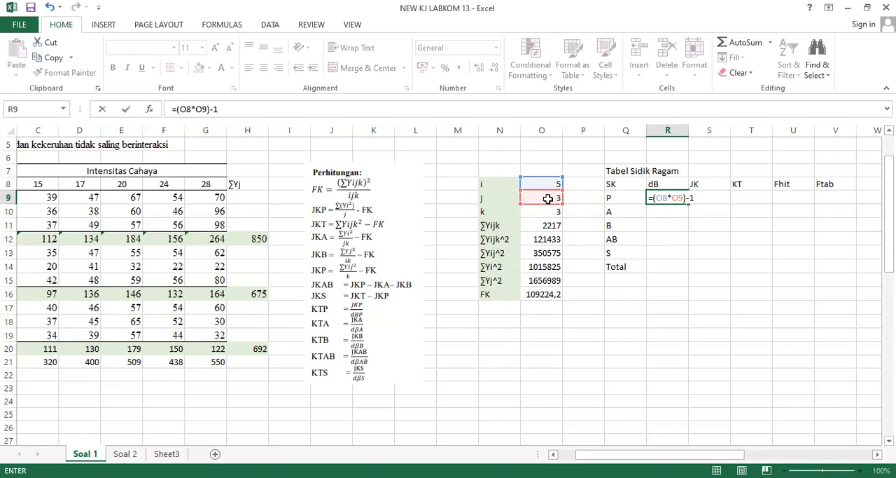
{"action": "key", "text": "Return"}
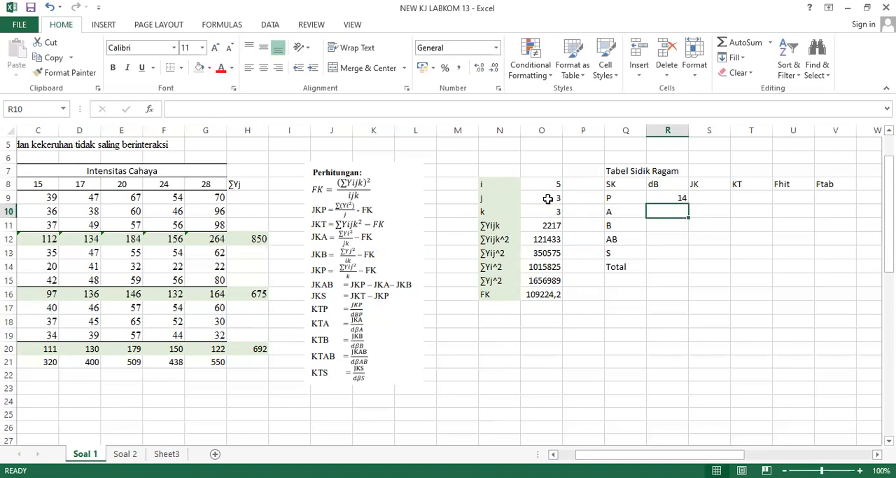
Calculate the dB of factor A in R10 with the formula =O8-1.
{"action": "type", "text": "="}
{"action": "left_click", "coordinate": [541, 183]}
{"action": "type", "text": "-1"}
{"action": "key", "text": "Return"}
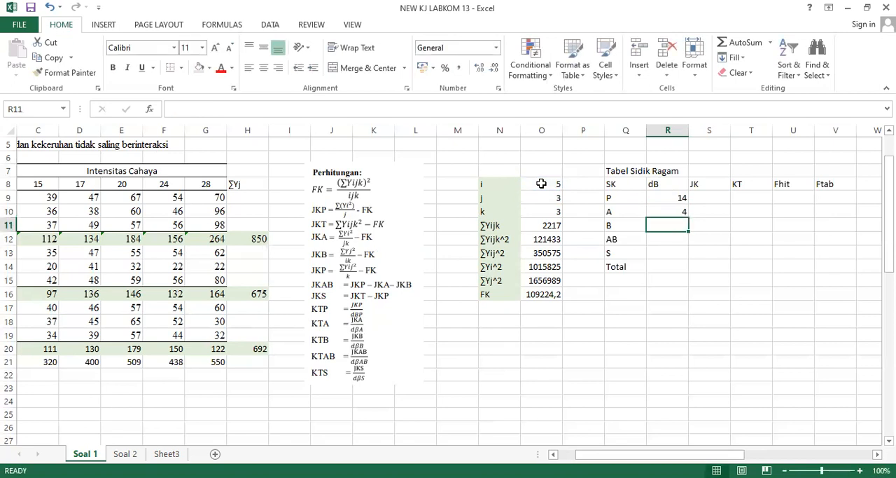
Calculate the dB of factor B in R11 with the formula =O9-1.
{"action": "type", "text": "="}
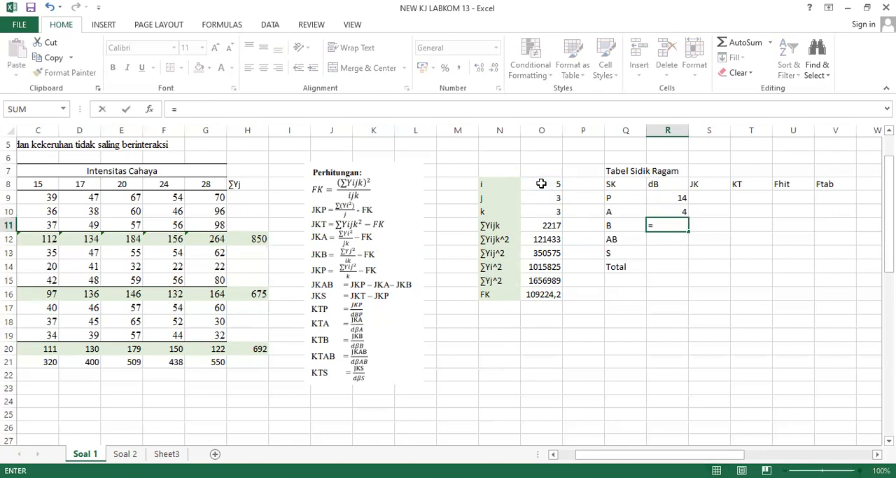
{"action": "left_click", "coordinate": [544, 200]}
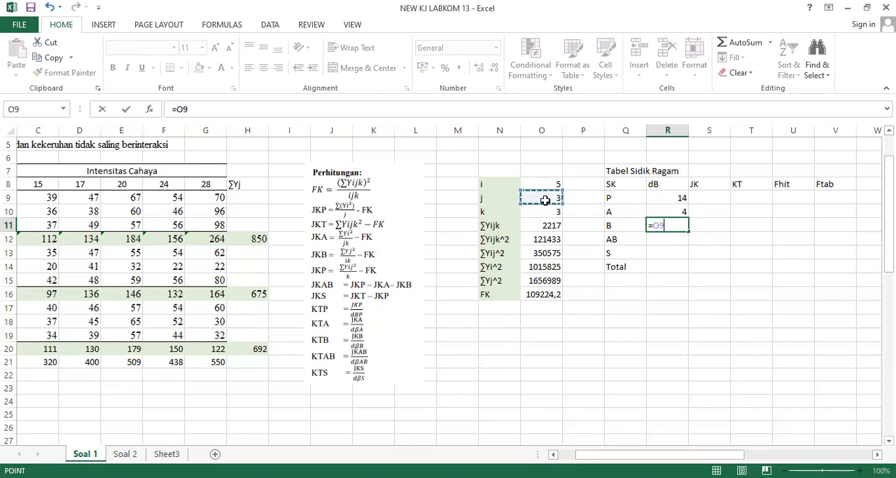
{"action": "type", "text": "-1"}
{"action": "key", "text": "Return"}
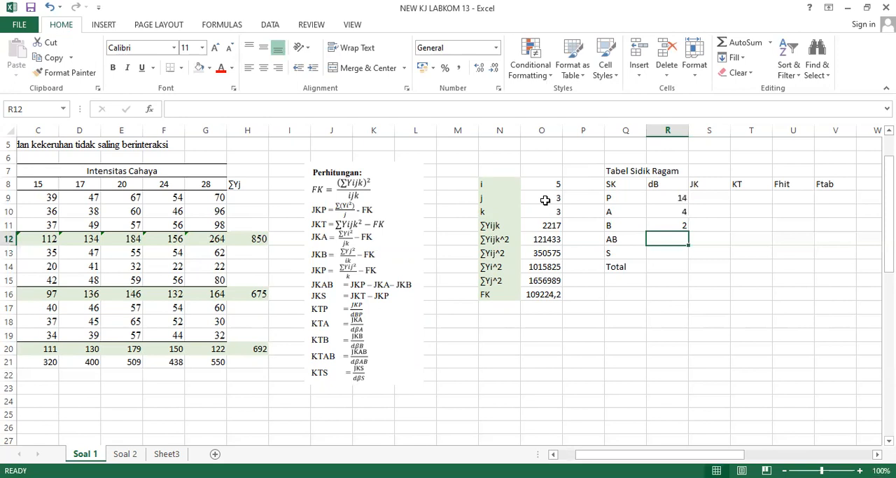
Calculate the dB of the AB interaction in R12 with the formula =(O8-1)*(O9-1).
{"action": "type", "text": "=("}
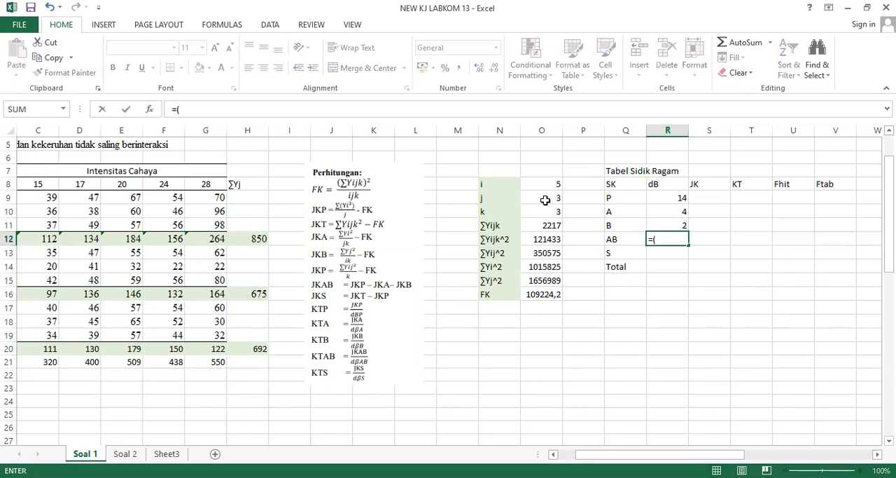
{"action": "left_click", "coordinate": [544, 187]}
{"action": "type", "text": "-1)*"}
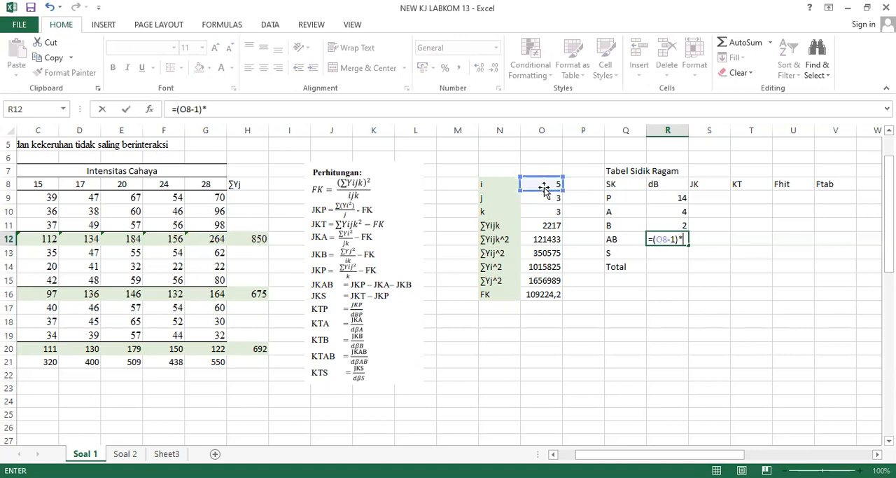
{"action": "type", "text": "("}
{"action": "left_click", "coordinate": [544, 202]}
{"action": "type", "text": "-1"}
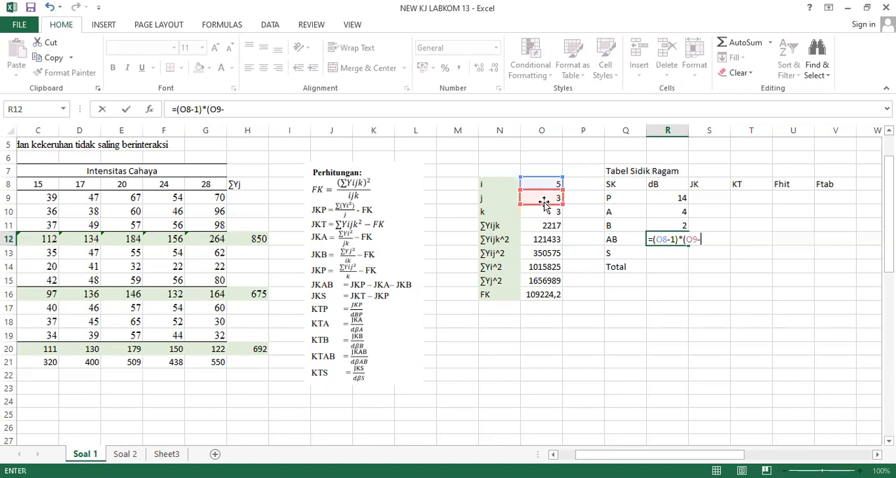
{"action": "type", "text": ")"}
{"action": "key", "text": "Return"}
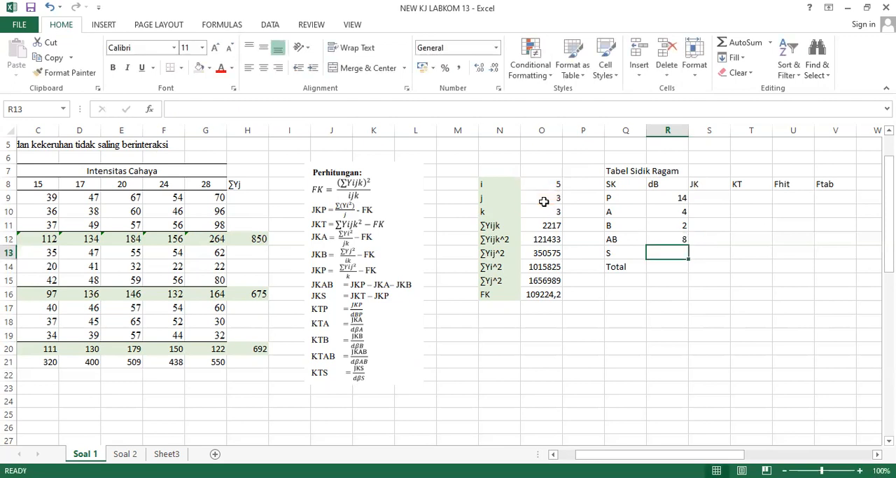
Calculate the dB of S in R13 with the formula =(O8*O9)*(O10-1).
{"action": "type", "text": "="}
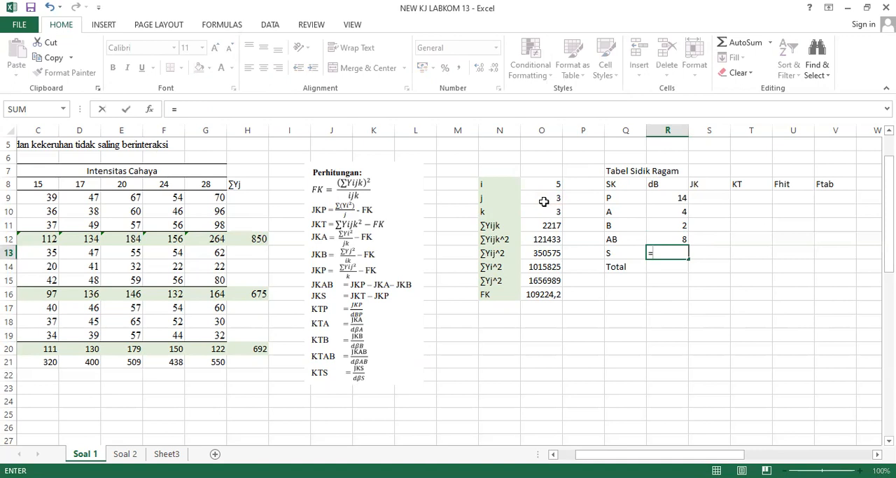
{"action": "type", "text": "("}
{"action": "left_click", "coordinate": [536, 184]}
{"action": "type", "text": "*"}
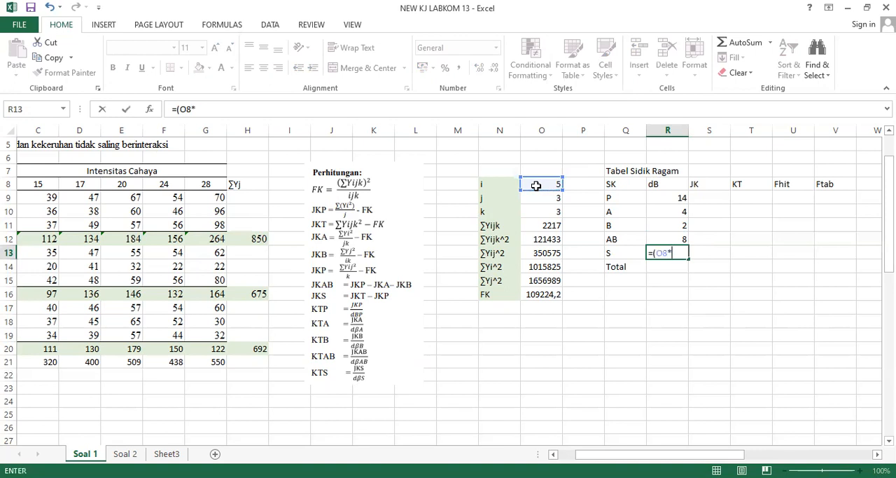
{"action": "left_click", "coordinate": [543, 197]}
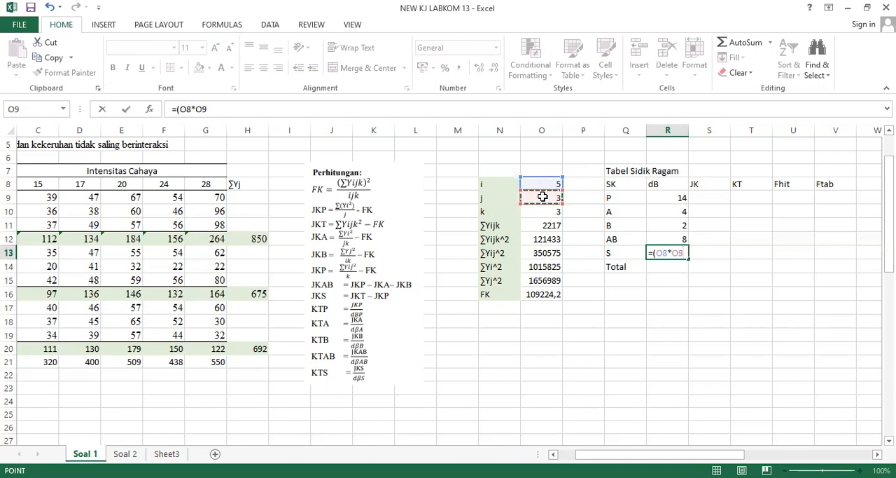
{"action": "type", "text": ")*"}
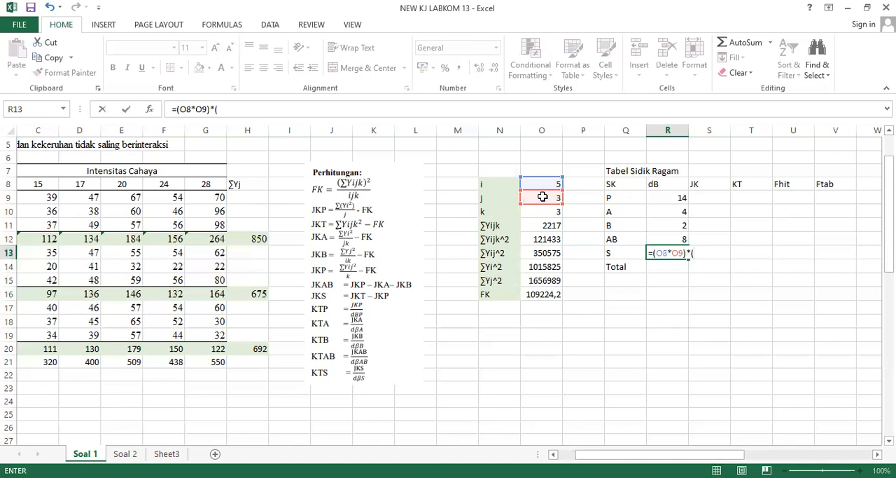
{"action": "type", "text": "("}
{"action": "left_click", "coordinate": [546, 214]}
{"action": "type", "text": "-1)"}
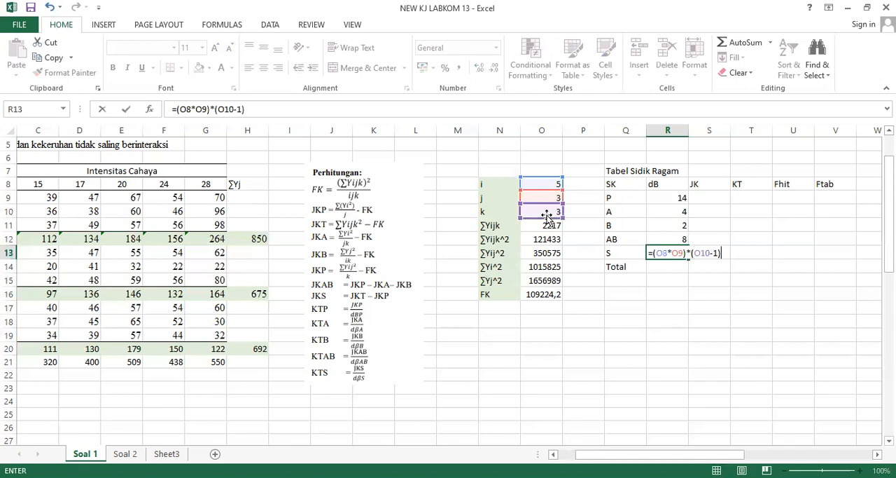
{"action": "key", "text": "Return"}
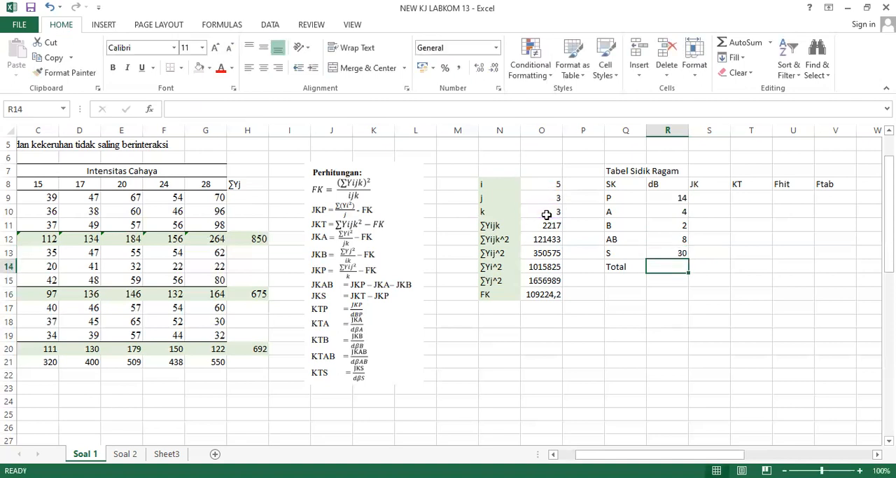
Calculate the total dB in R14 with the formula =(O8*O9*O10)-1.
{"action": "type", "text": "="}
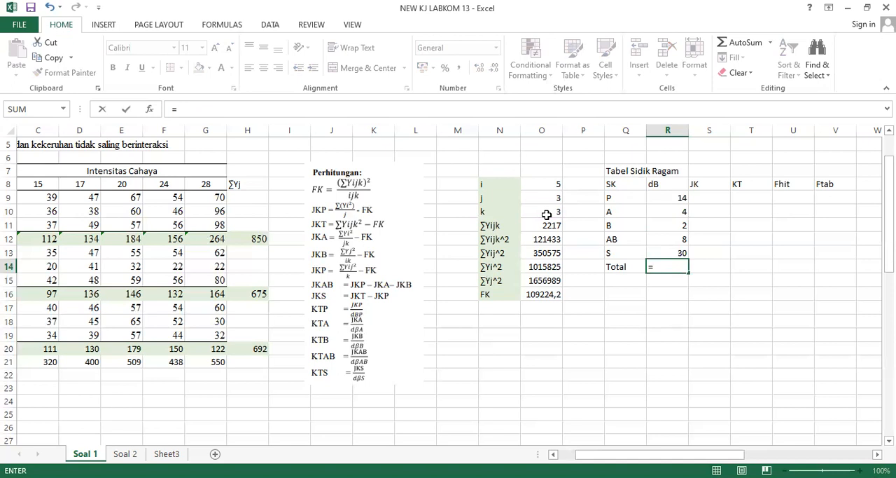
{"action": "type", "text": "("}
{"action": "left_click", "coordinate": [536, 182]}
{"action": "type", "text": "*"}
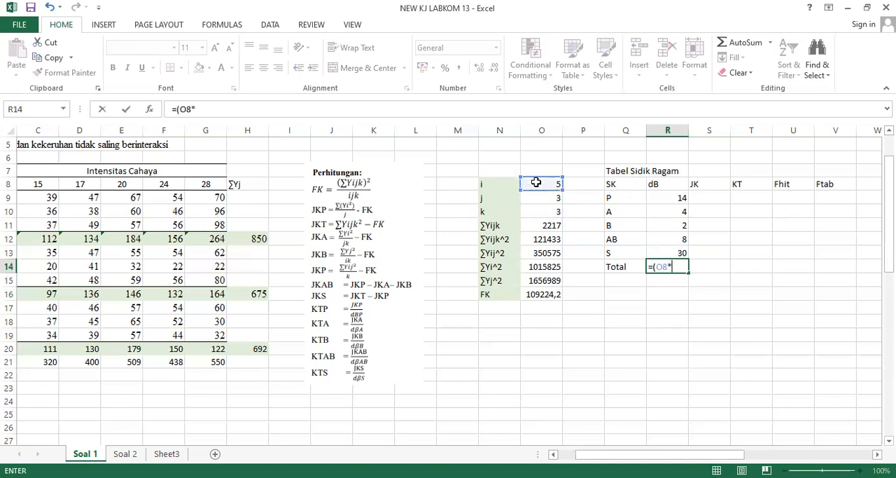
{"action": "left_click", "coordinate": [540, 201]}
{"action": "type", "text": "*"}
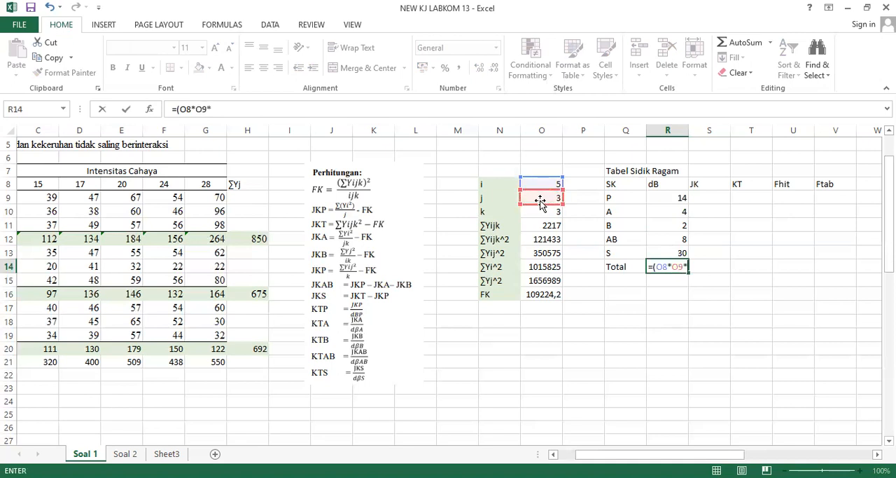
{"action": "left_click", "coordinate": [544, 212]}
{"action": "type", "text": ")-1"}
{"action": "key", "text": "Return"}
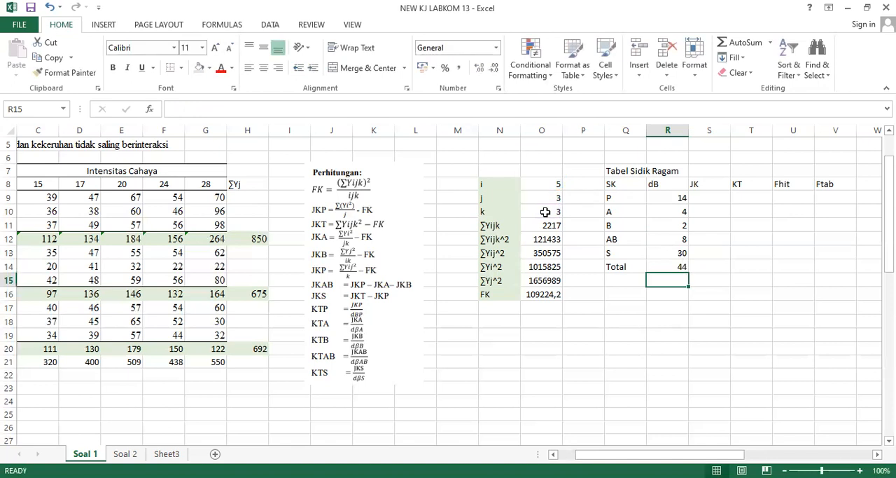
{"action": "key", "text": "Right"}
{"action": "key", "text": "Right"}
{"action": "key", "text": "Right"}
{"action": "key", "text": "Right"}
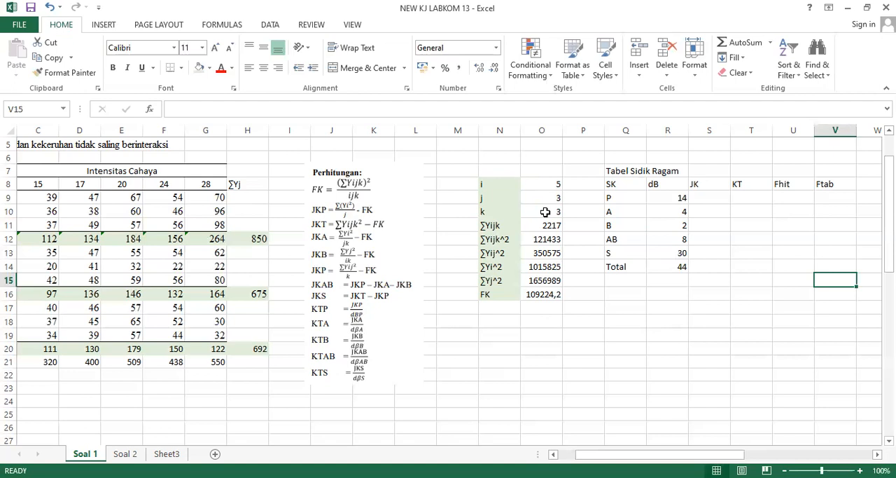
{"action": "left_click", "coordinate": [719, 208]}
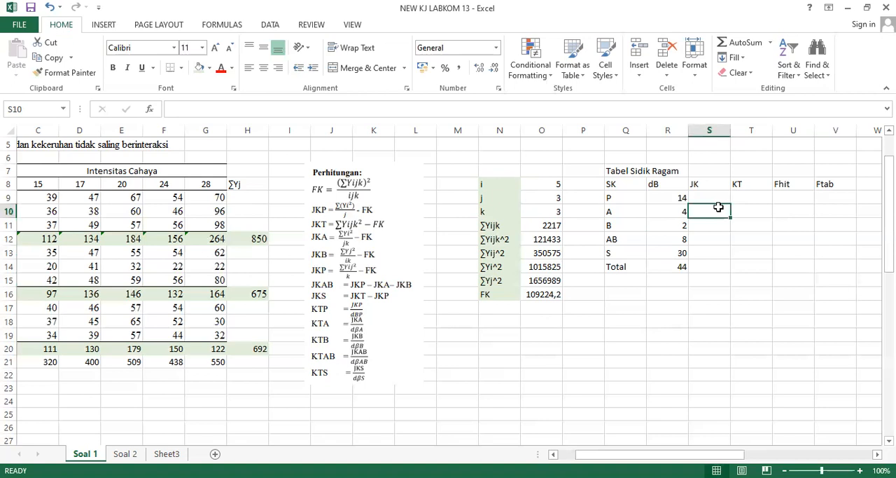
{"action": "key", "text": "Right"}
{"action": "key", "text": "Right"}
{"action": "key", "text": "Right"}
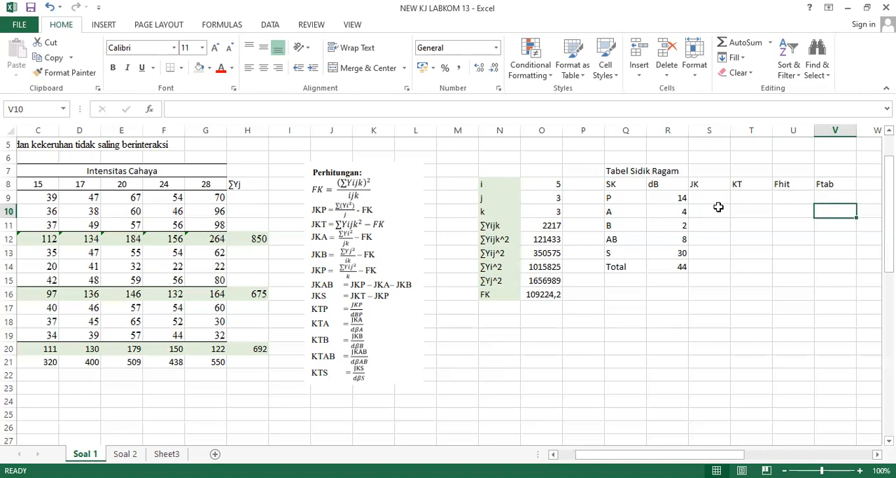
Calculate the JK of P in S9 with the formula =(O13/O9)-O16.
{"action": "left_click", "coordinate": [718, 206]}
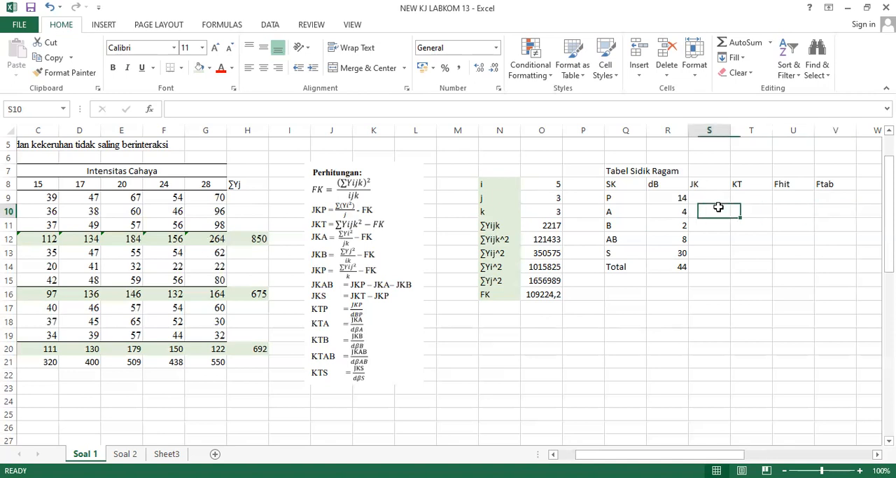
{"action": "key", "text": "Up"}
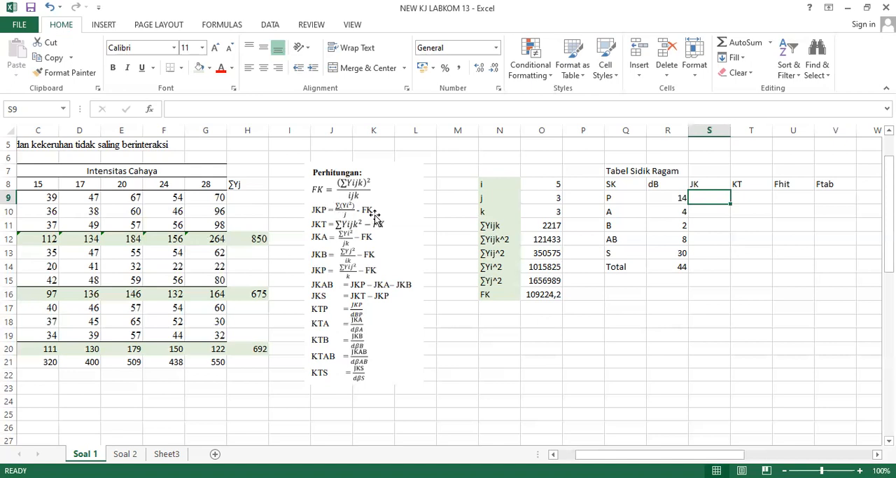
{"action": "type", "text": "="}
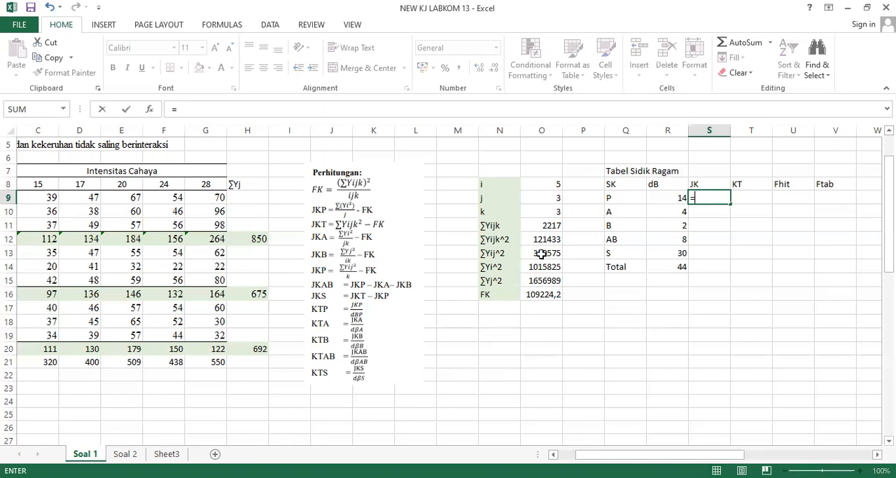
{"action": "type", "text": "("}
{"action": "left_click", "coordinate": [537, 254]}
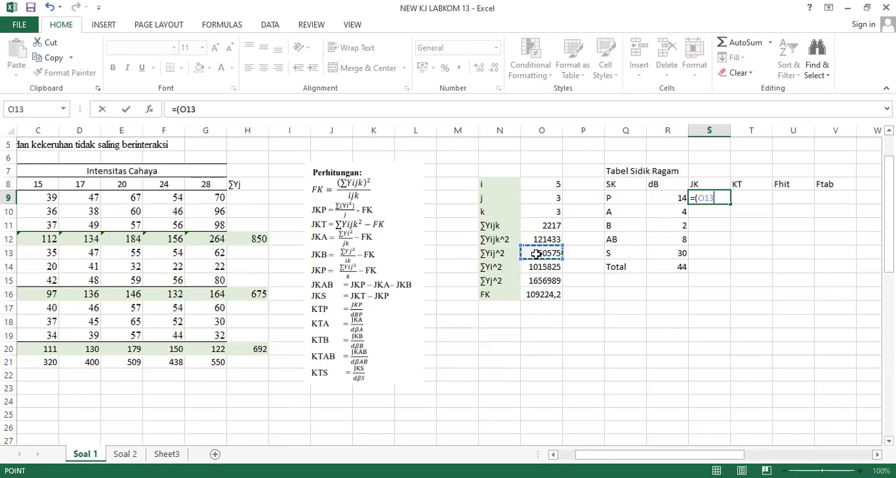
{"action": "type", "text": "/"}
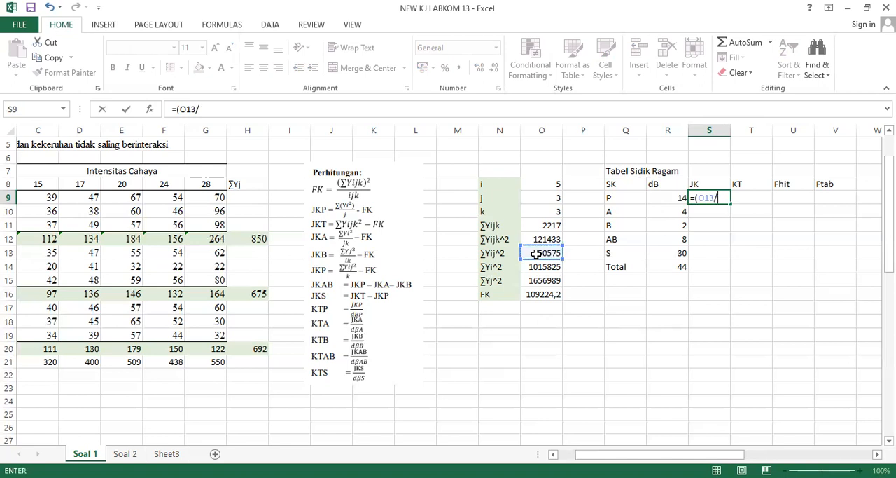
{"action": "left_click", "coordinate": [539, 198]}
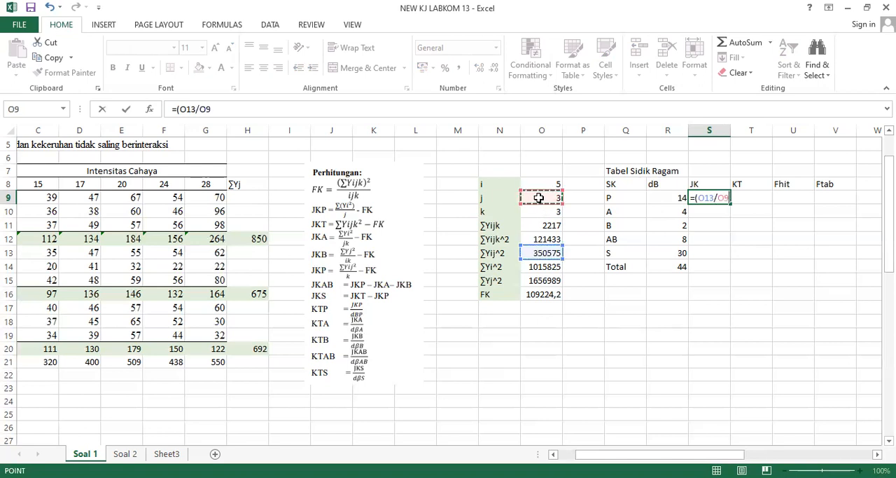
{"action": "type", "text": ")-"}
{"action": "left_click", "coordinate": [540, 294]}
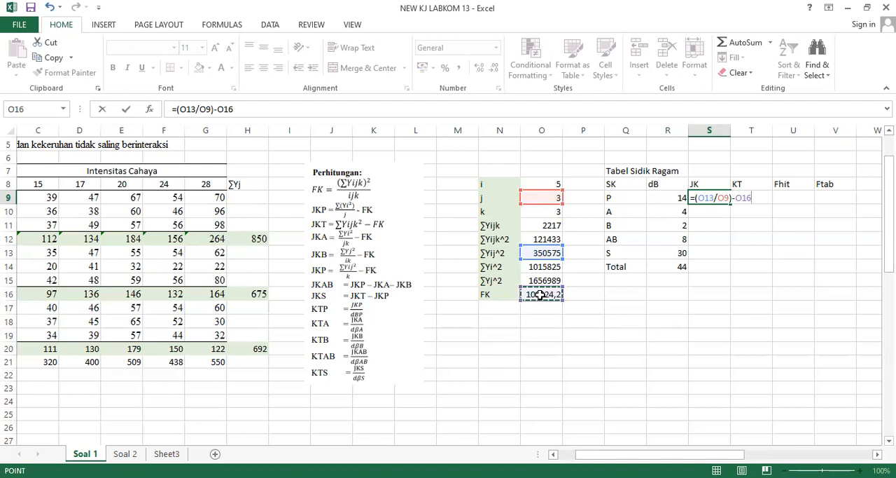
{"action": "key", "text": "Return"}
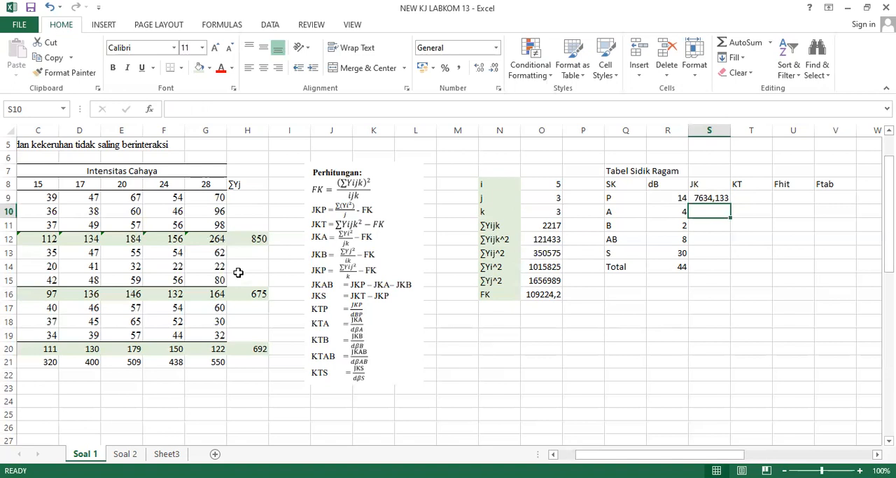
Calculate the JK of factor A in S10 with the formula =(O14/(O9*O10))-O16.
{"action": "type", "text": "="}
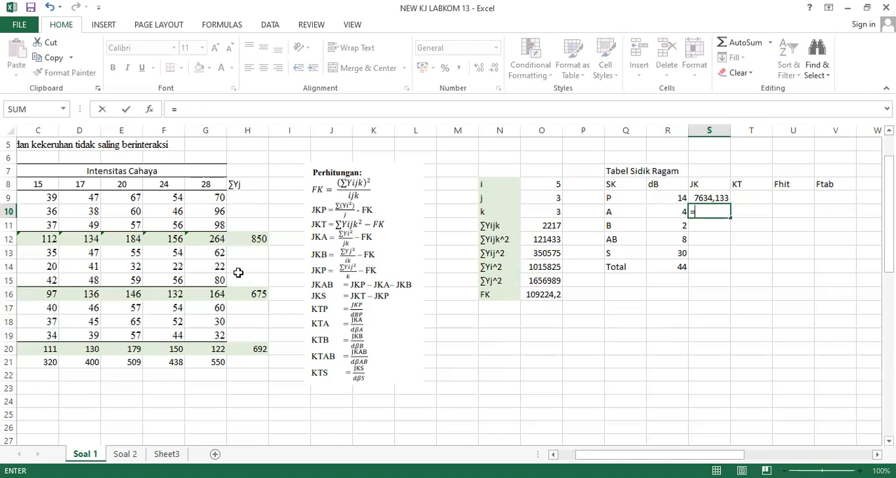
{"action": "type", "text": "("}
{"action": "left_click", "coordinate": [545, 264]}
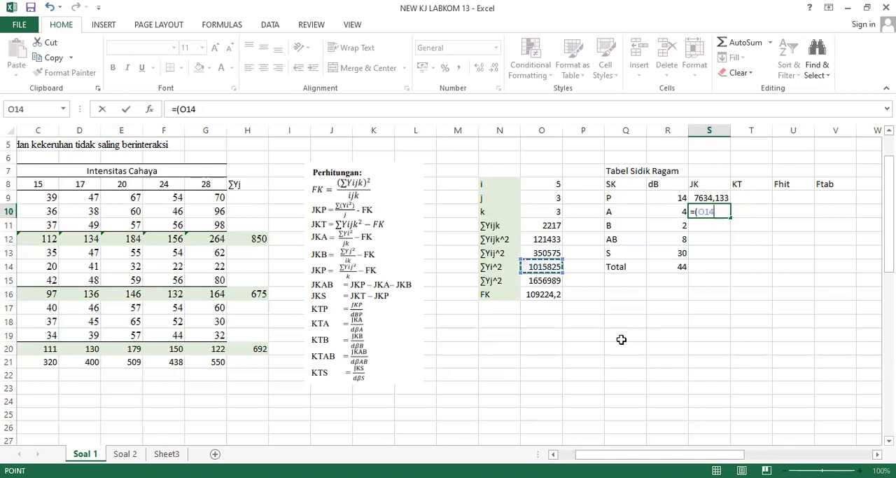
{"action": "type", "text": "/("}
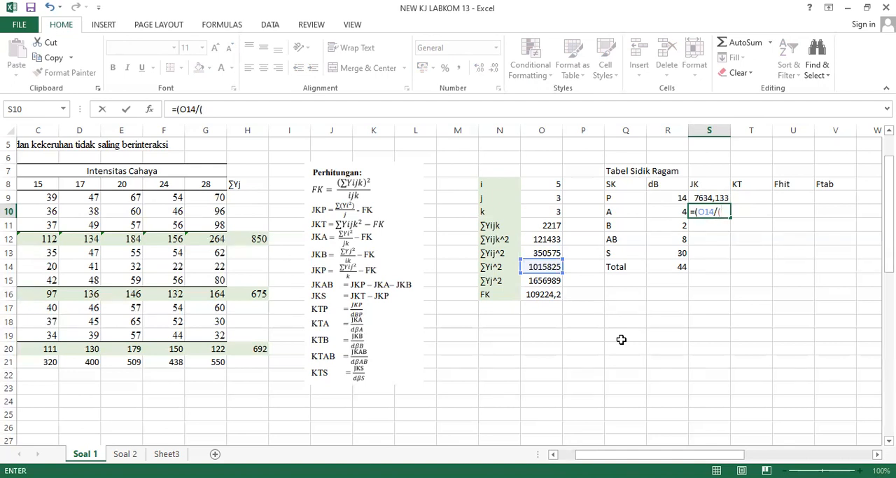
{"action": "left_click", "coordinate": [553, 200]}
{"action": "type", "text": "*"}
{"action": "left_click", "coordinate": [553, 212]}
{"action": "type", "text": ")"}
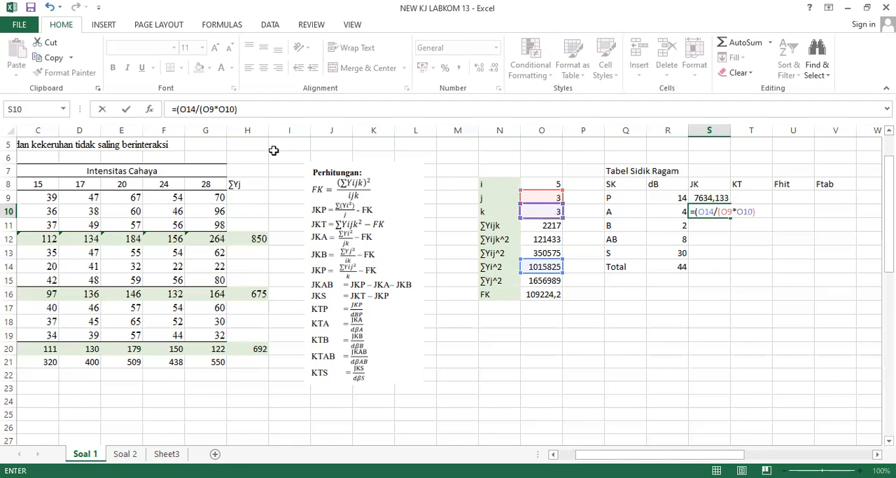
{"action": "left_click", "coordinate": [248, 103]}
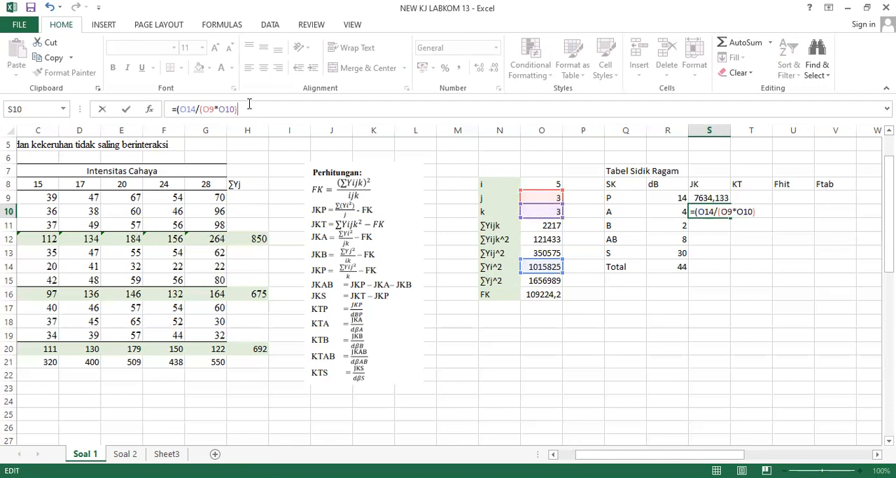
{"action": "type", "text": ")-"}
{"action": "left_click", "coordinate": [537, 293]}
{"action": "key", "text": "Return"}
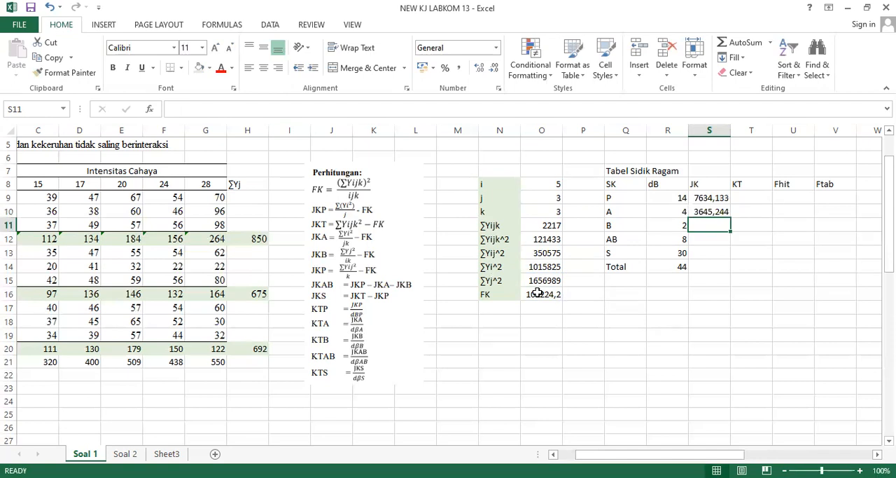
Calculate the JK of factor B in S11 with the formula =(O15/(O8*O10))-O16.
{"action": "type", "text": "=("}
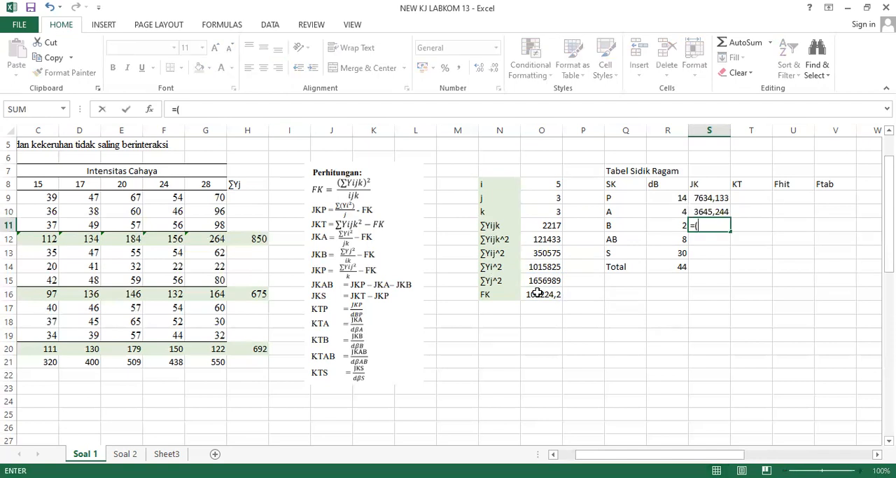
{"action": "left_click", "coordinate": [541, 281]}
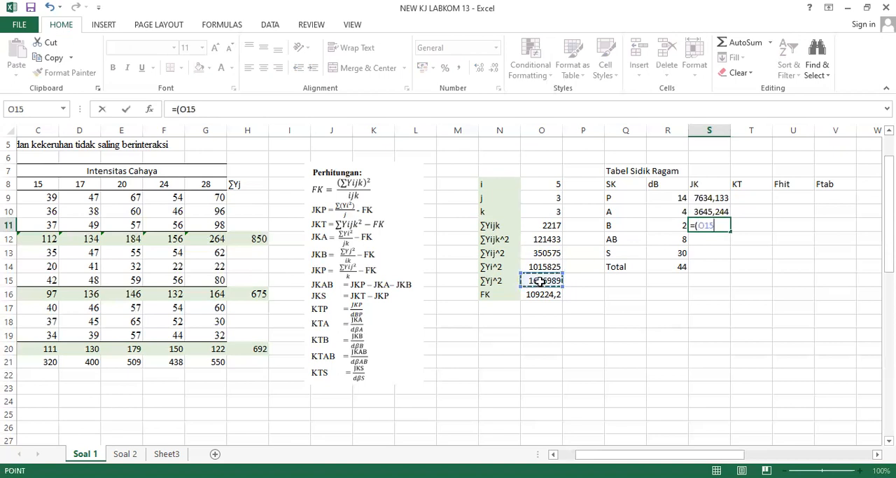
{"action": "type", "text": "/("}
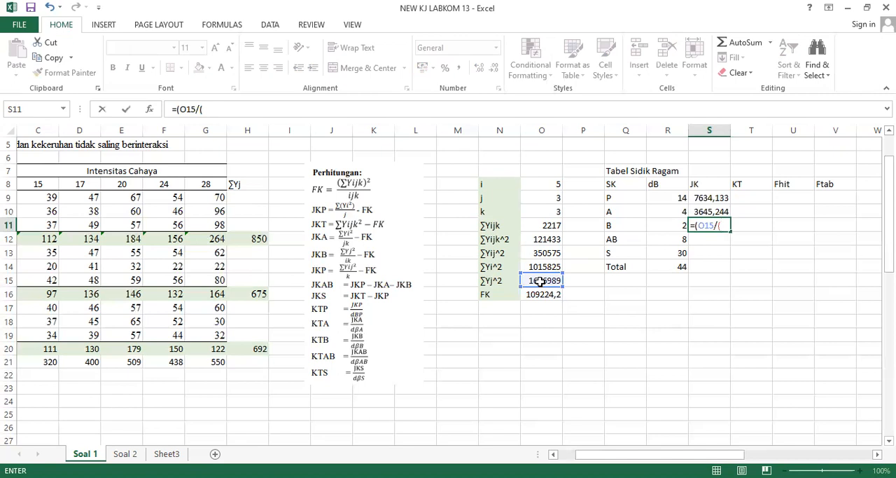
{"action": "left_click", "coordinate": [539, 185]}
{"action": "type", "text": "*"}
{"action": "left_click", "coordinate": [544, 208]}
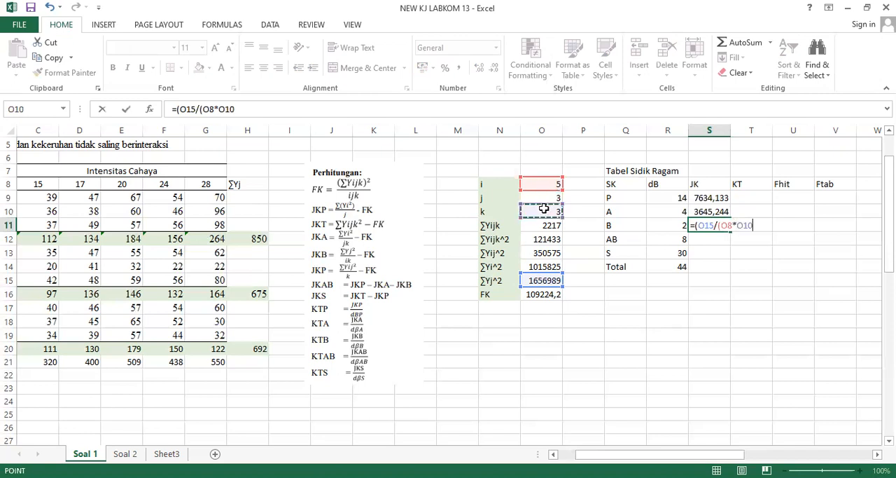
{"action": "type", "text": "))"}
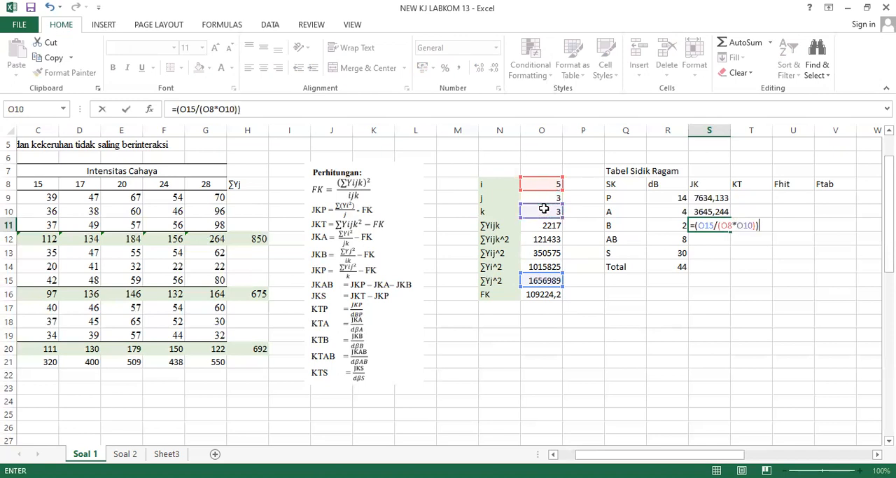
{"action": "type", "text": "-"}
{"action": "left_click", "coordinate": [547, 300]}
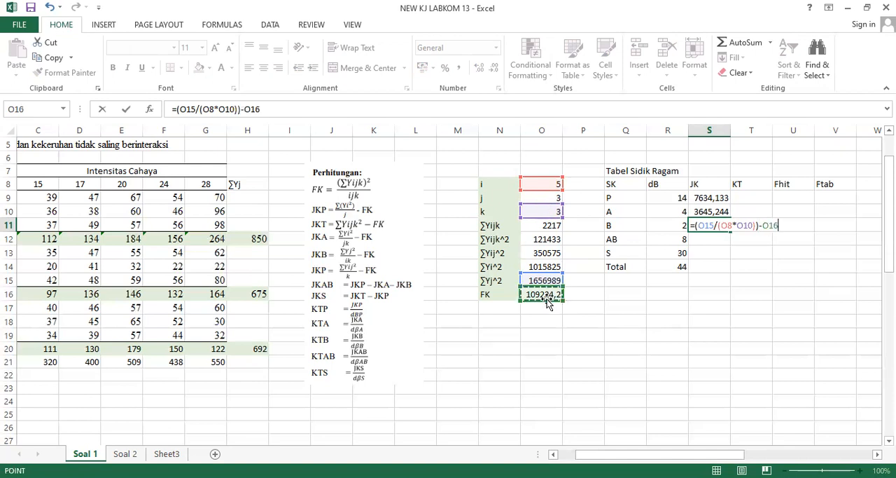
{"action": "key", "text": "Return"}
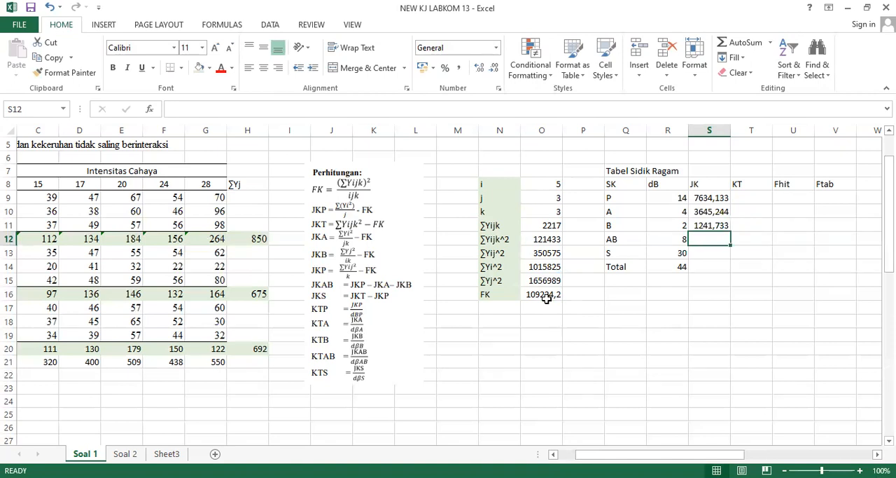
Calculate the JK of the AB interaction in S12 with the formula =S9-S10-S11.
{"action": "type", "text": "="}
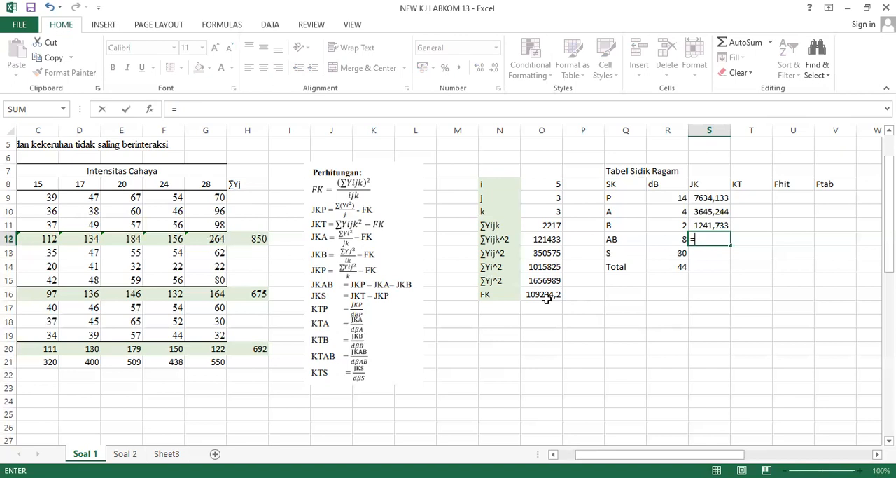
{"action": "key", "text": "Up"}
{"action": "key", "text": "Up"}
{"action": "key", "text": "Up"}
{"action": "type", "text": "-"}
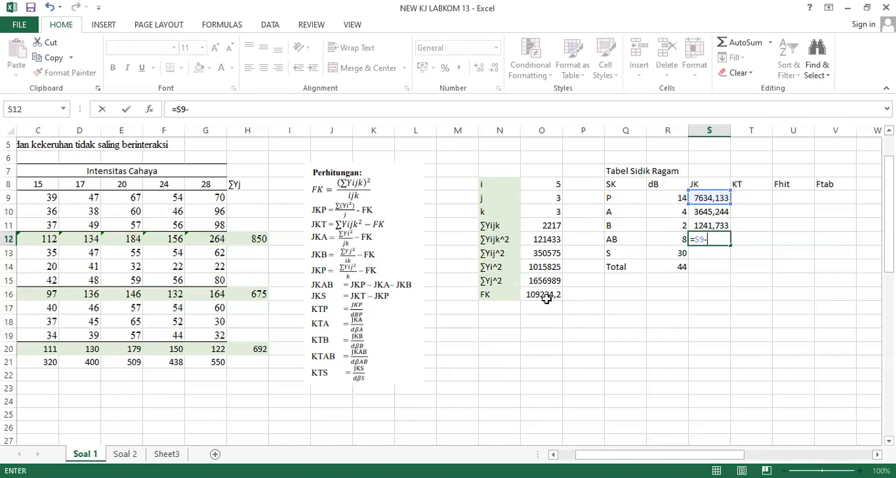
{"action": "key", "text": "Up"}
{"action": "key", "text": "Up"}
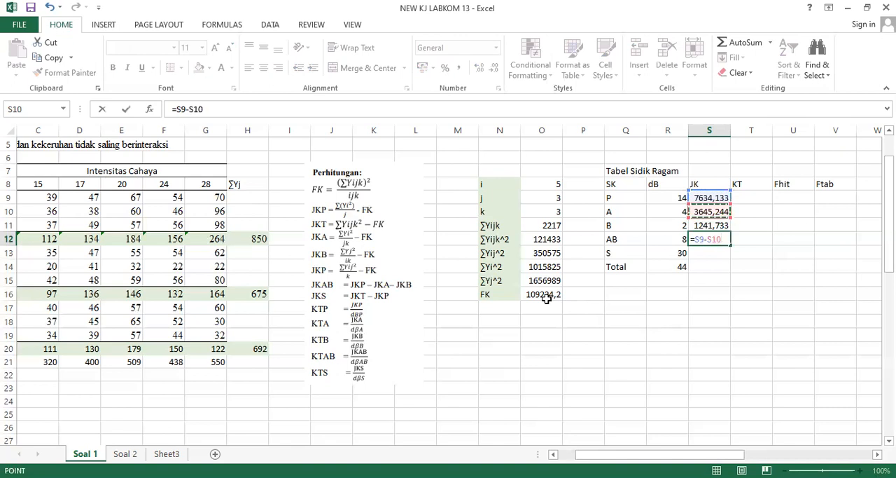
{"action": "type", "text": "-"}
{"action": "key", "text": "Up"}
{"action": "key", "text": "Return"}
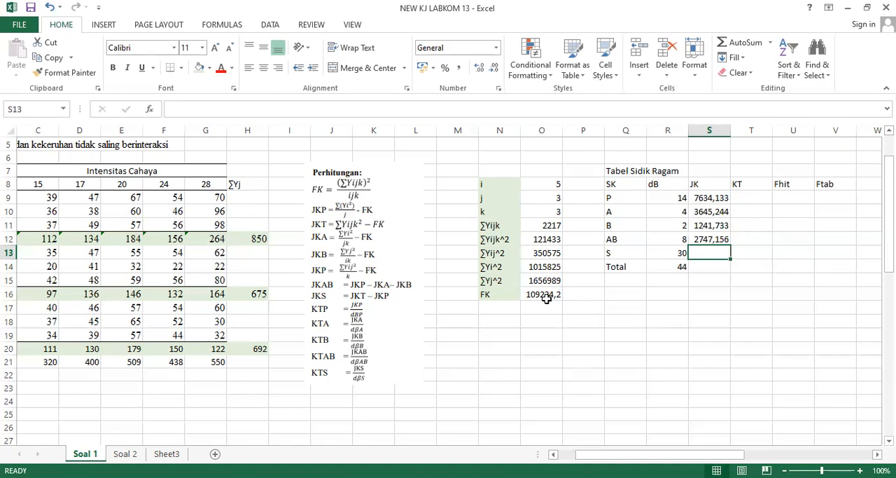
Calculate the total JK in S14 with the formula =O12-O16.
{"action": "key", "text": "Down"}
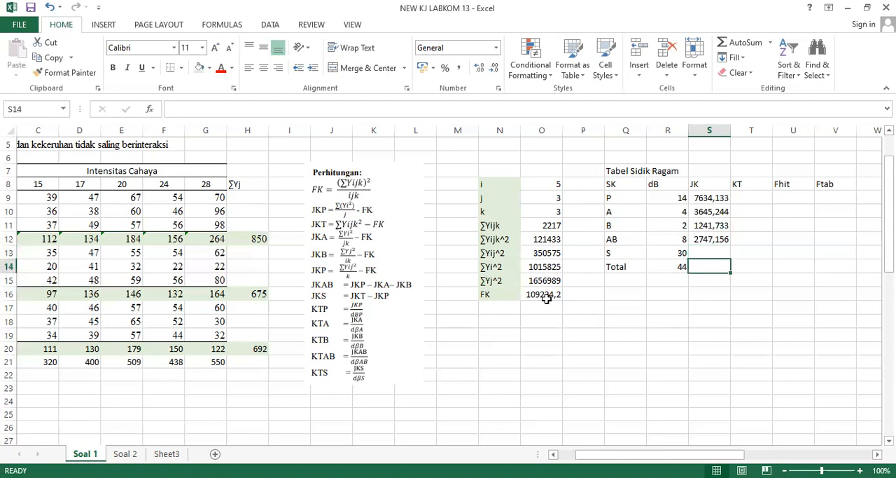
{"action": "type", "text": "="}
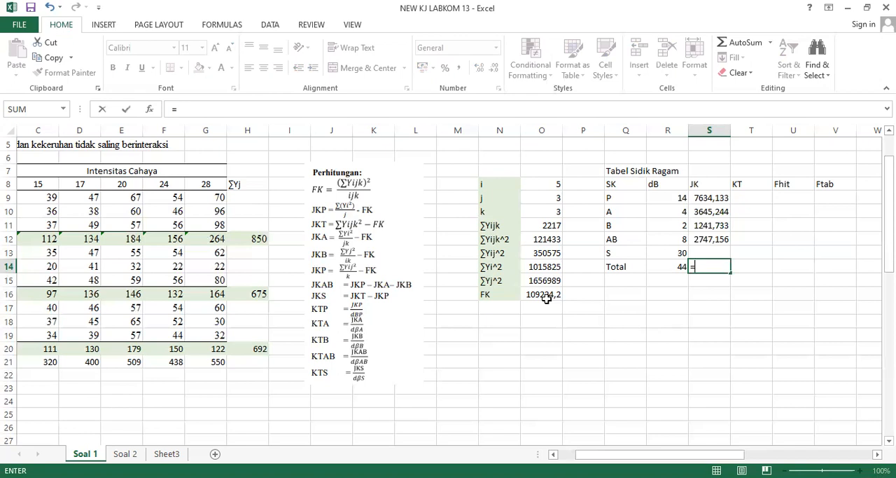
{"action": "left_click", "coordinate": [533, 239]}
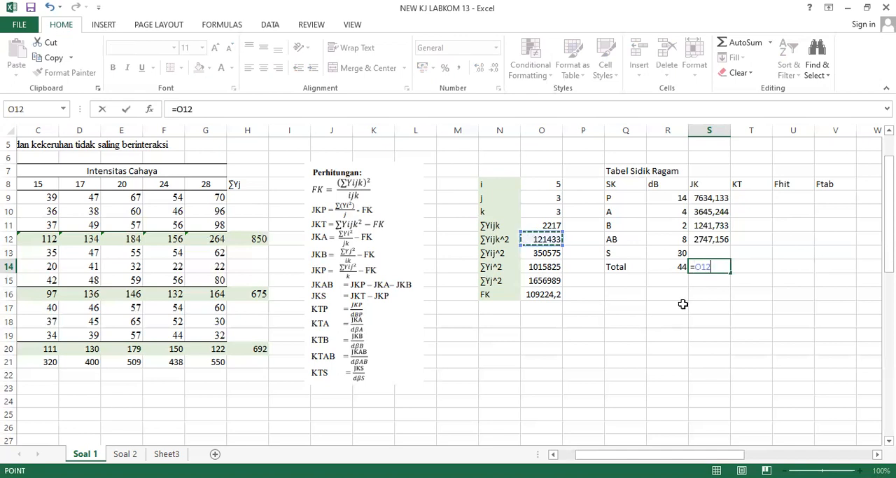
{"action": "type", "text": "-"}
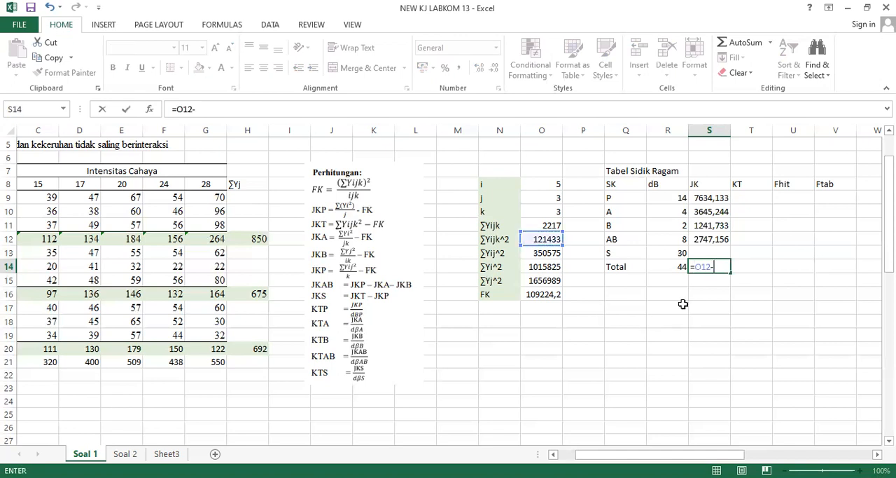
{"action": "left_click", "coordinate": [533, 294]}
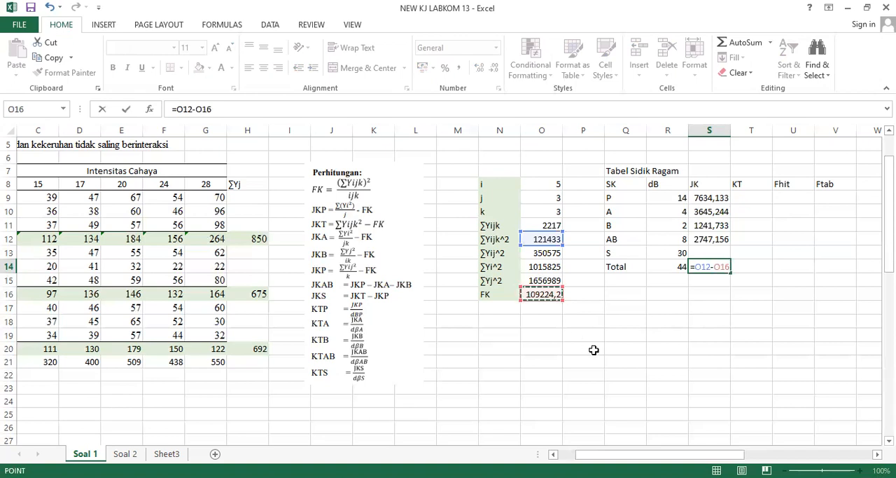
{"action": "key", "text": "Return"}
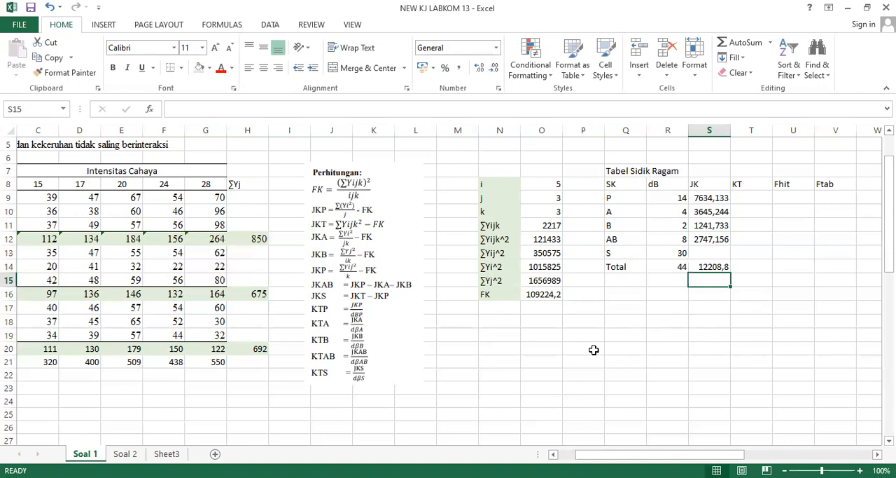
Calculate the JK of S in S13 by subtracting the JK of P from the total JK, =S14-S9.
{"action": "key", "text": "Up"}
{"action": "key", "text": "Up"}
{"action": "type", "text": "="}
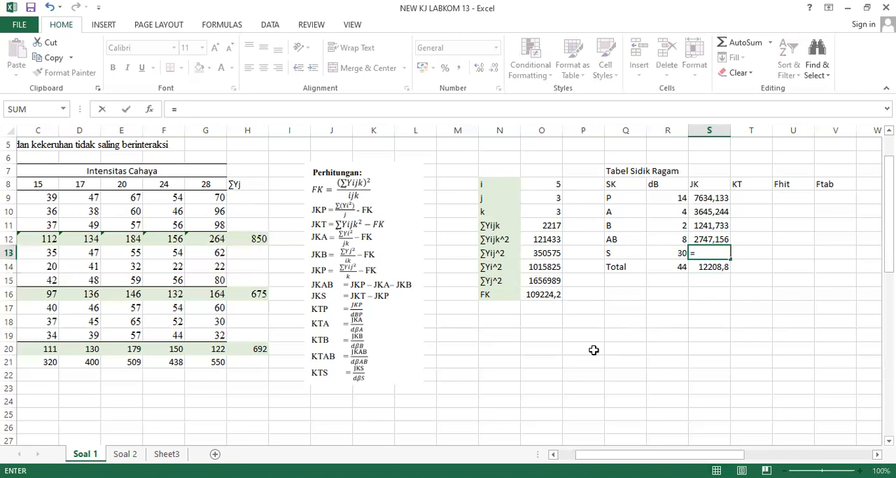
{"action": "type", "text": "-"}
{"action": "left_click", "coordinate": [711, 198]}
{"action": "key", "text": "Return"}
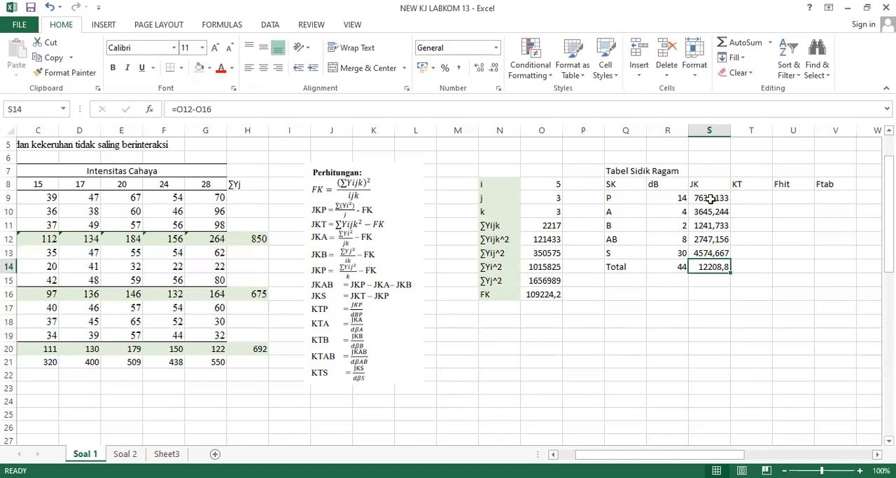
Calculate the KT of P in T9 by dividing its JK by its dB with the formula =S9/R9.
{"action": "left_click", "coordinate": [751, 201]}
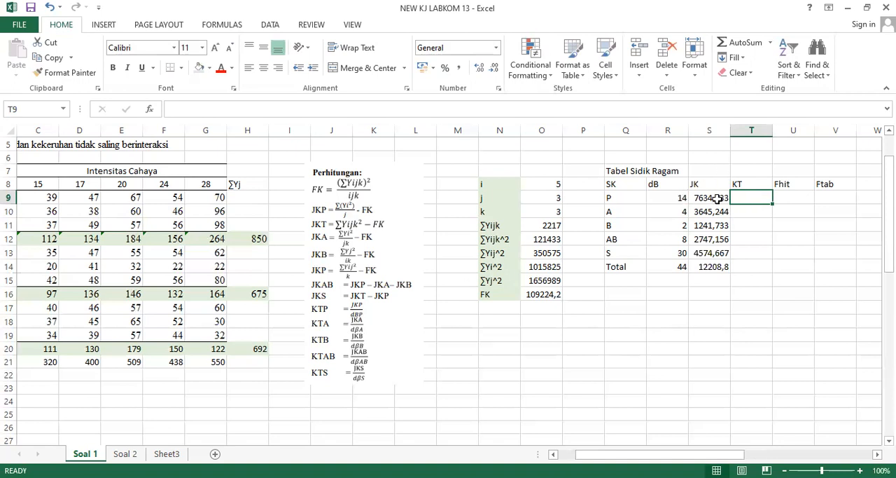
{"action": "type", "text": "="}
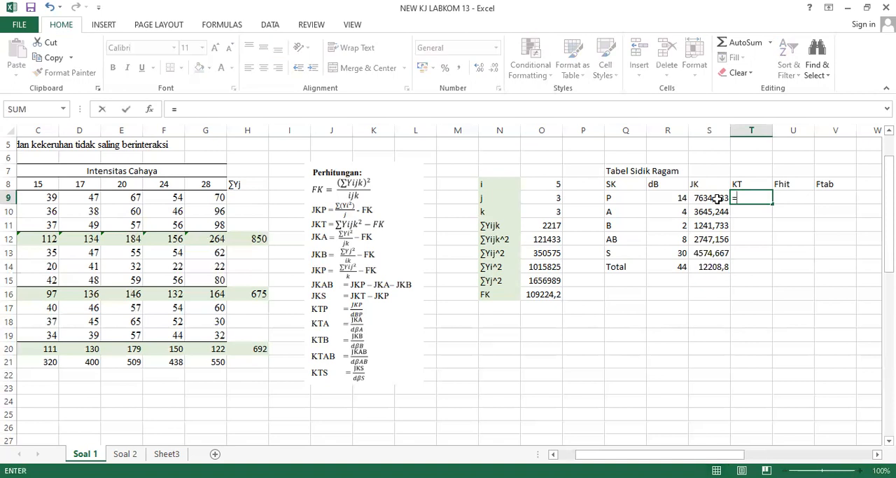
{"action": "left_click", "coordinate": [718, 199]}
{"action": "type", "text": "/"}
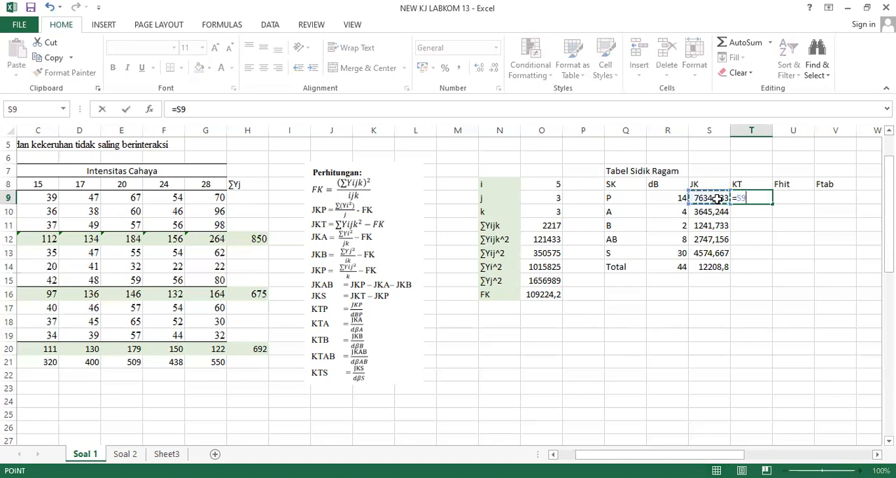
{"action": "key", "text": "Left"}
{"action": "key", "text": "Left"}
{"action": "key", "text": "Return"}
{"action": "key", "text": "Up"}
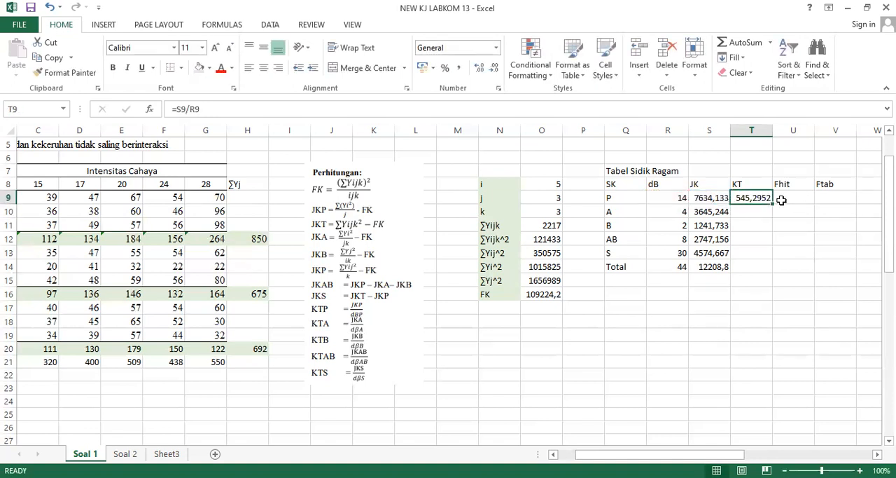
Fill the KT formula from T9 down to T13 to cover the A, B, AB and S rows.
{"action": "left_click_drag", "start_coordinate": [774, 204], "coordinate": [771, 257]}
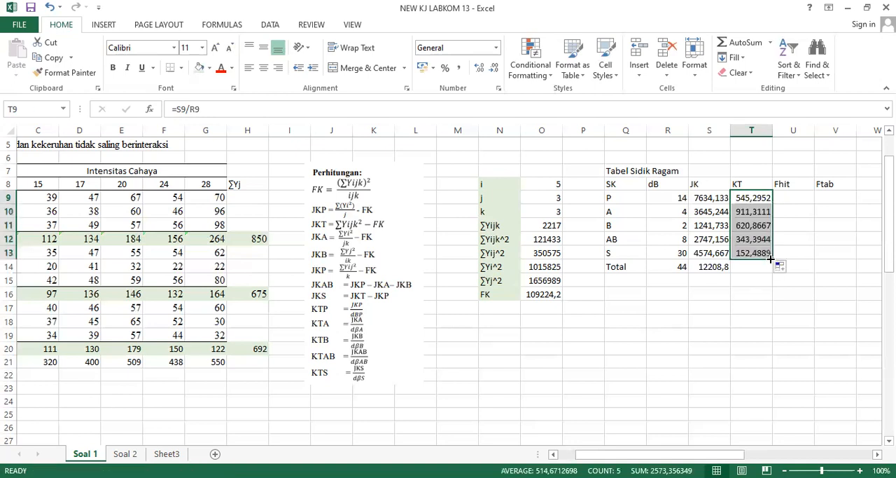
{"action": "left_click", "coordinate": [755, 255]}
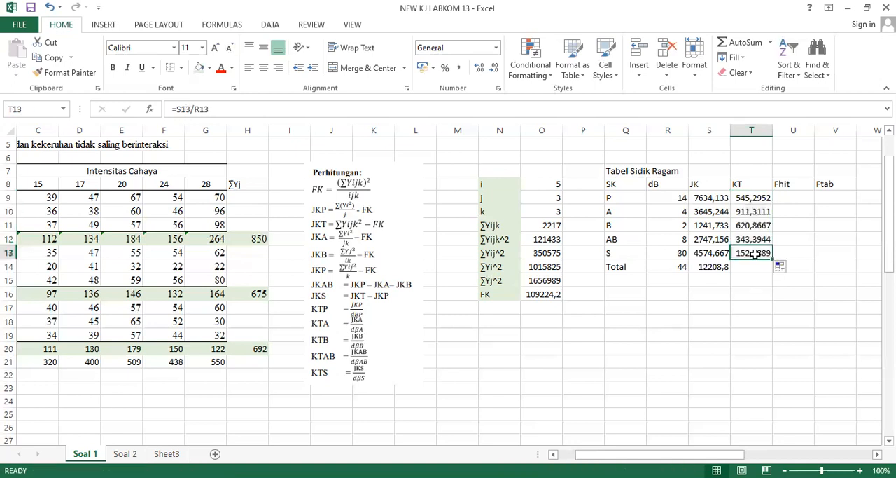
{"action": "left_click", "coordinate": [750, 266]}
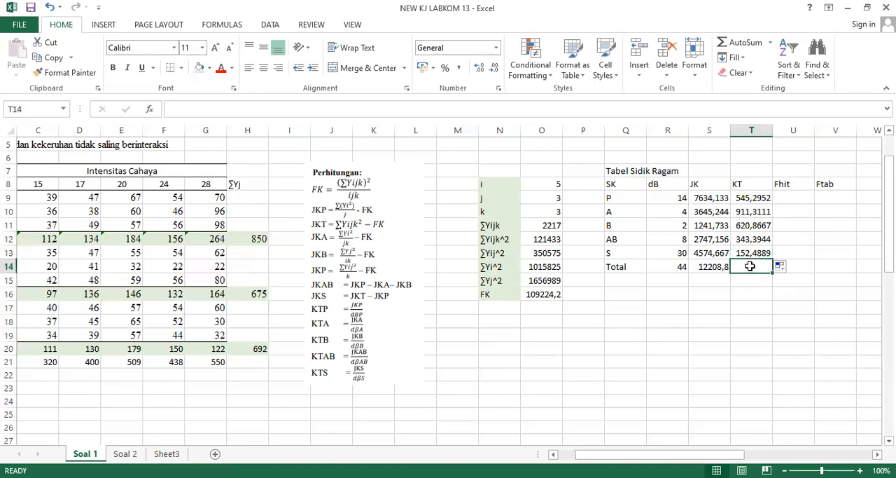
{"action": "left_click", "coordinate": [807, 220]}
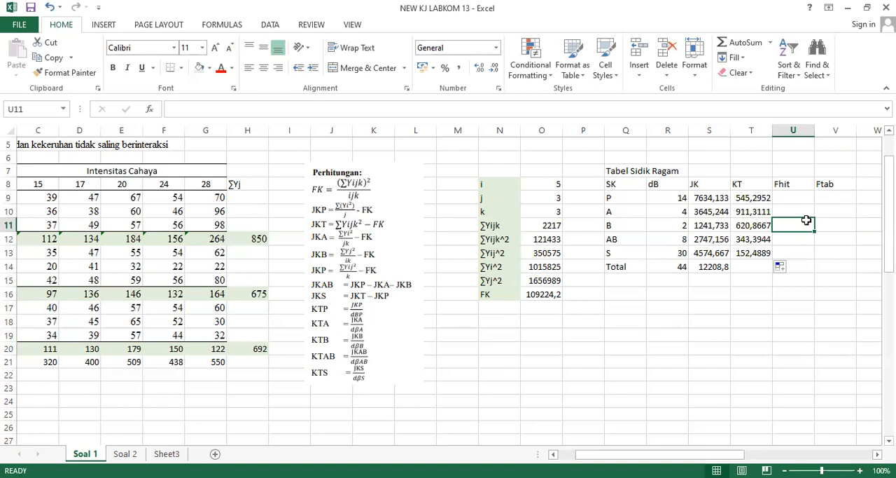
Calculate the Fhit of P in U9 by dividing its KT by the KT of S, with the formula =T9/$T$13.
{"action": "key", "text": "Up"}
{"action": "key", "text": "Up"}
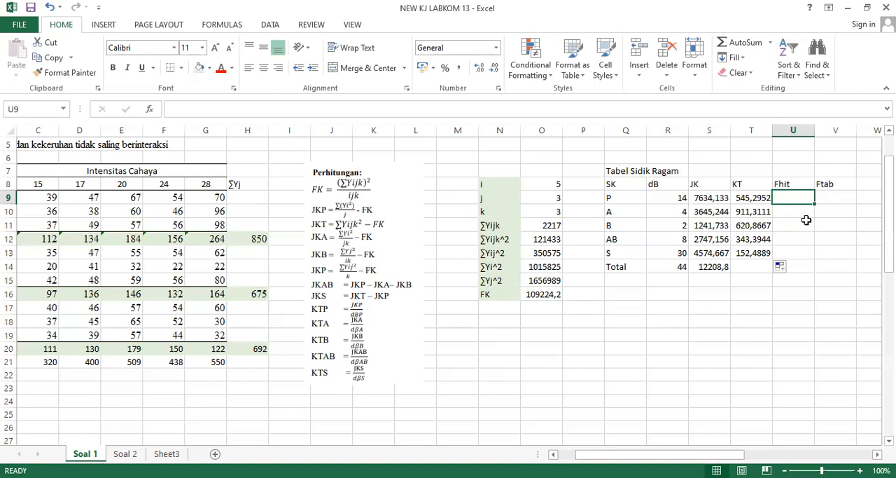
{"action": "key", "text": "Left"}
{"action": "key", "text": "Down"}
{"action": "key", "text": "Down"}
{"action": "key", "text": "Down"}
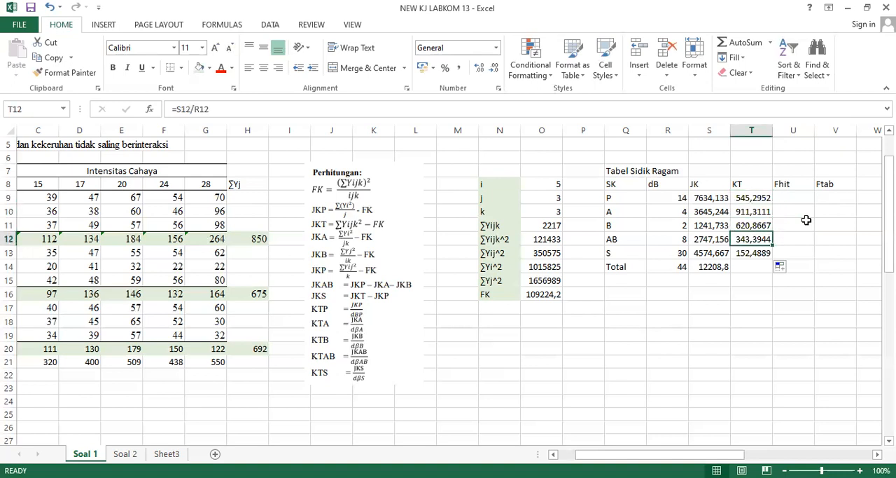
{"action": "key", "text": "Down"}
{"action": "key", "text": "Right"}
{"action": "key", "text": "Up"}
{"action": "key", "text": "Up"}
{"action": "key", "text": "Up"}
{"action": "key", "text": "Up"}
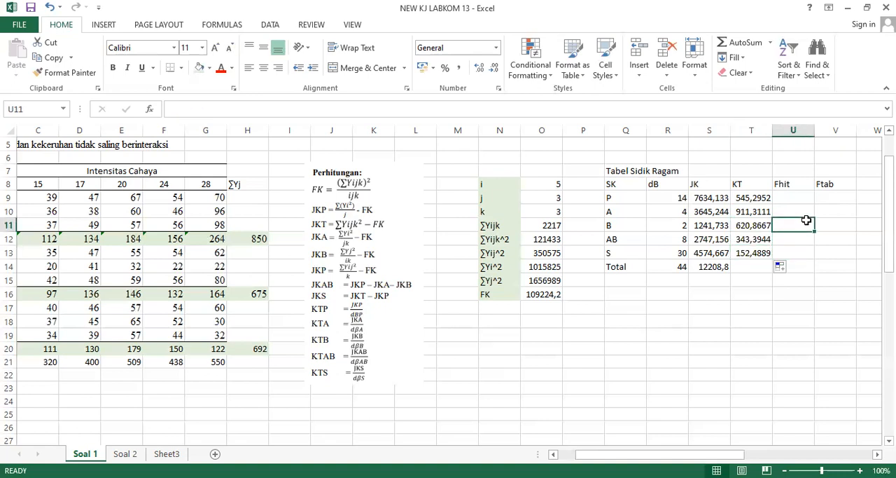
{"action": "type", "text": "="}
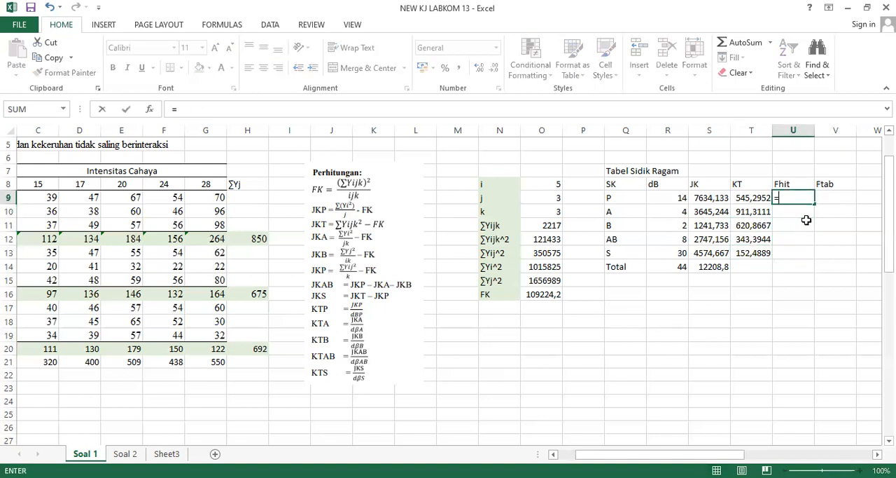
{"action": "key", "text": "Left"}
{"action": "type", "text": "/"}
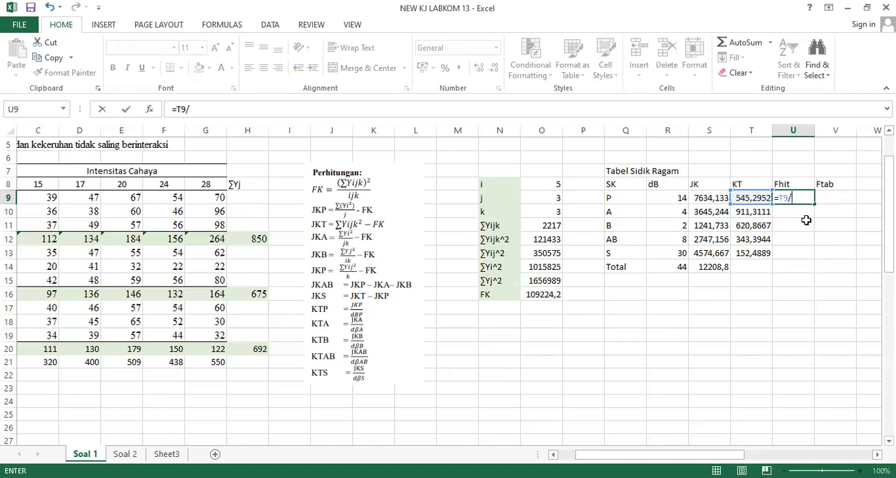
{"action": "left_click", "coordinate": [743, 252]}
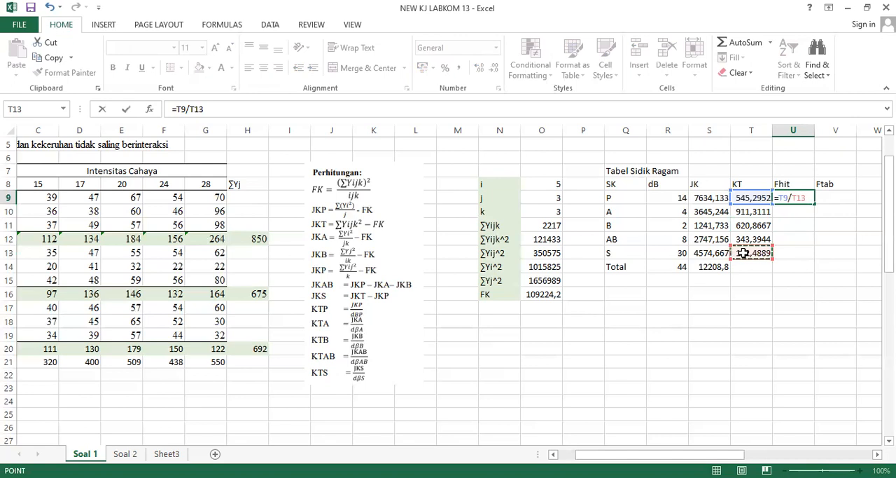
{"action": "key", "text": "F4"}
{"action": "key", "text": "ctrl+Return"}
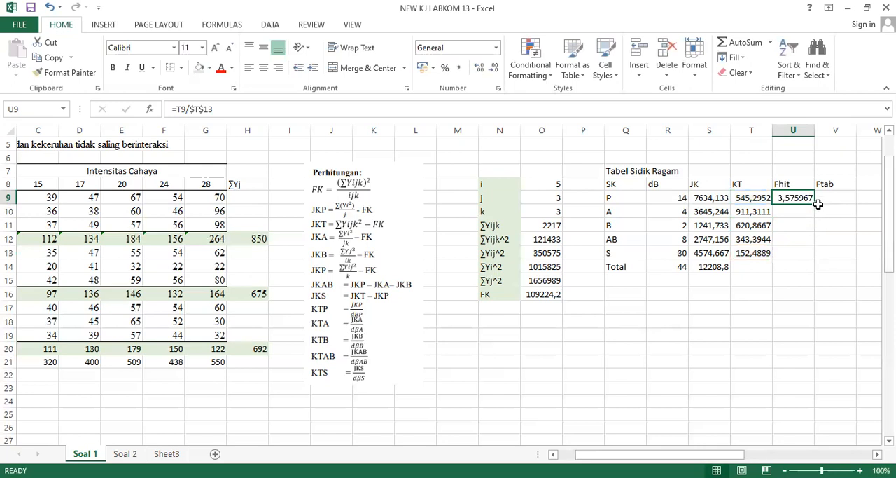
Fill the Fhit formula from U9 down to U12 and show the Fhit values with four decimal places.
{"action": "left_click_drag", "start_coordinate": [815, 207], "coordinate": [810, 244]}
{"action": "left_click", "coordinate": [789, 238]}
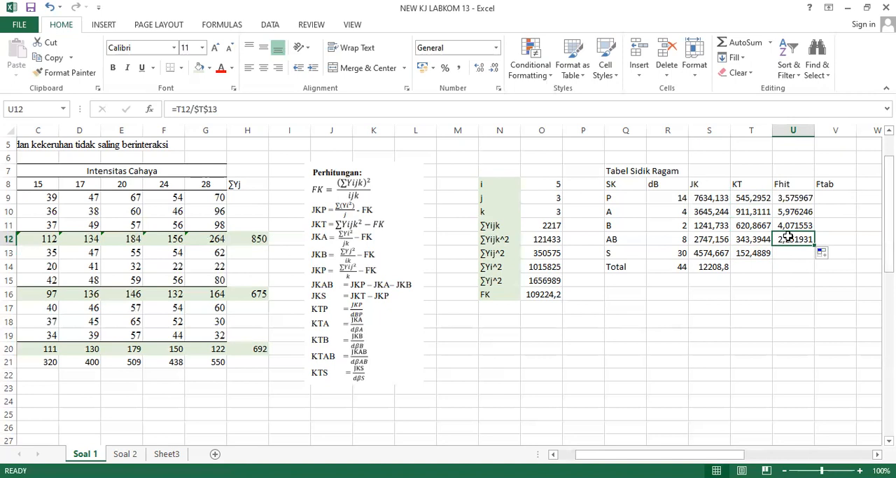
{"action": "left_click_drag", "start_coordinate": [789, 239], "coordinate": [790, 198]}
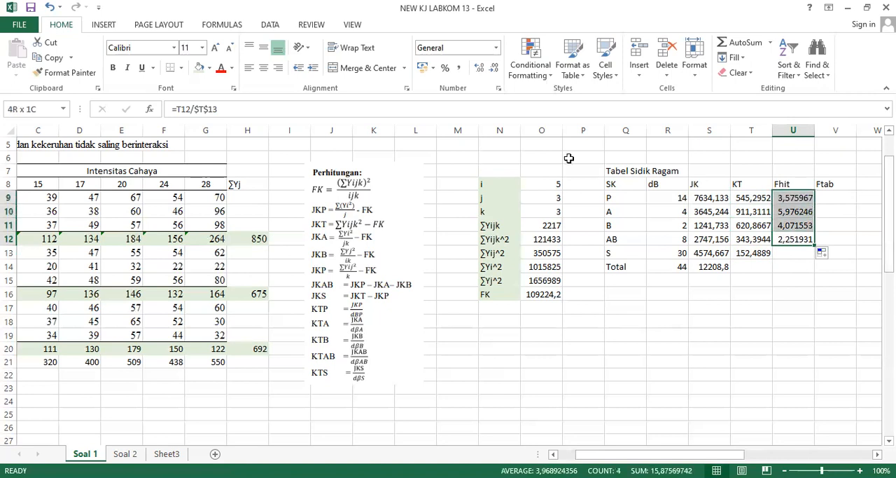
{"action": "left_click", "coordinate": [490, 70]}
{"action": "left_click", "coordinate": [490, 70]}
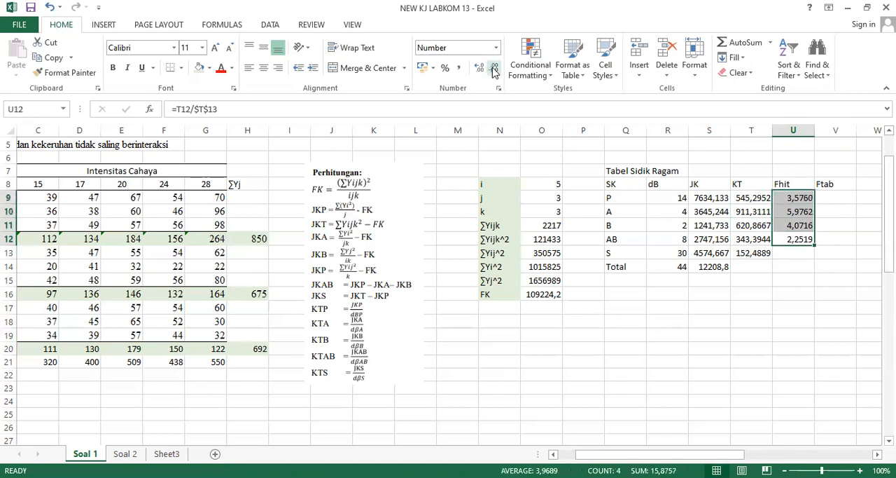
{"action": "left_click", "coordinate": [800, 225]}
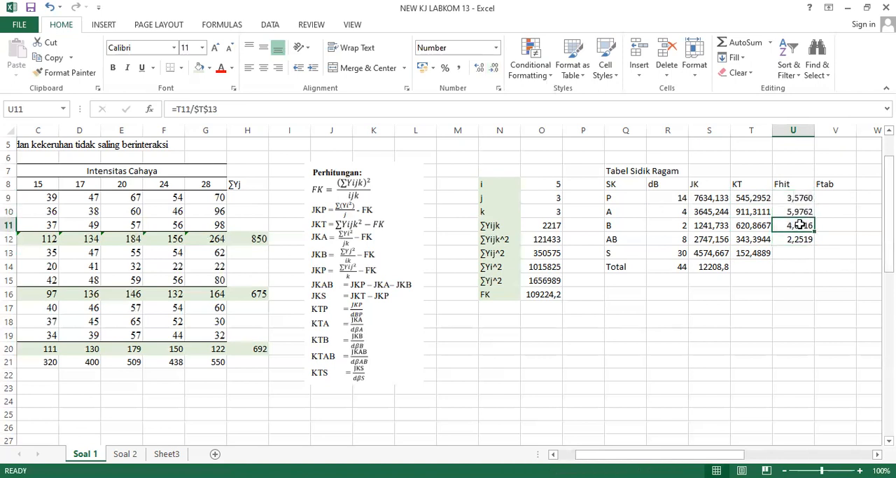
Calculate the Ftab of P in V9 at the 0,05 level with the formula =FINV(0,05;R9;$R$13).
{"action": "left_click", "coordinate": [849, 215]}
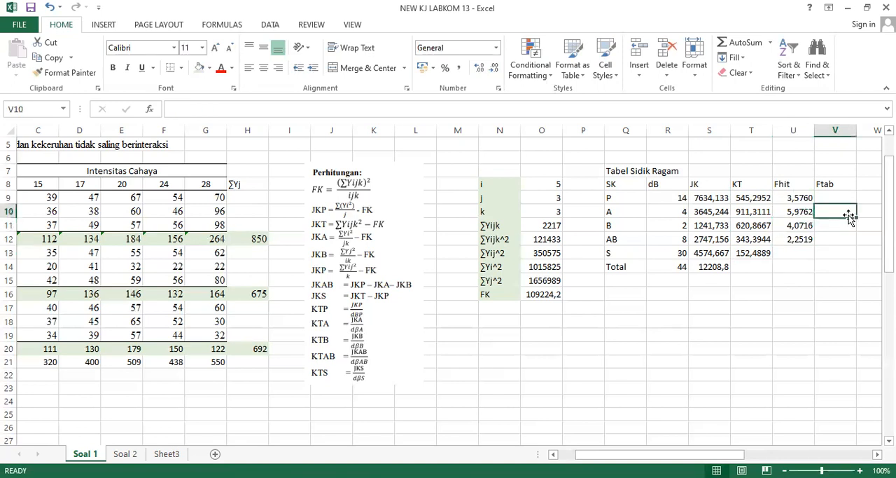
{"action": "key", "text": "Up"}
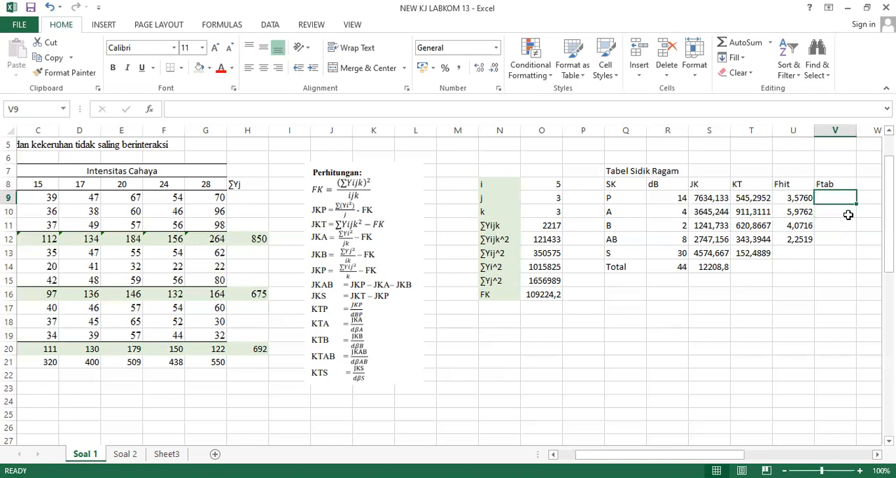
{"action": "type", "text": "=f"}
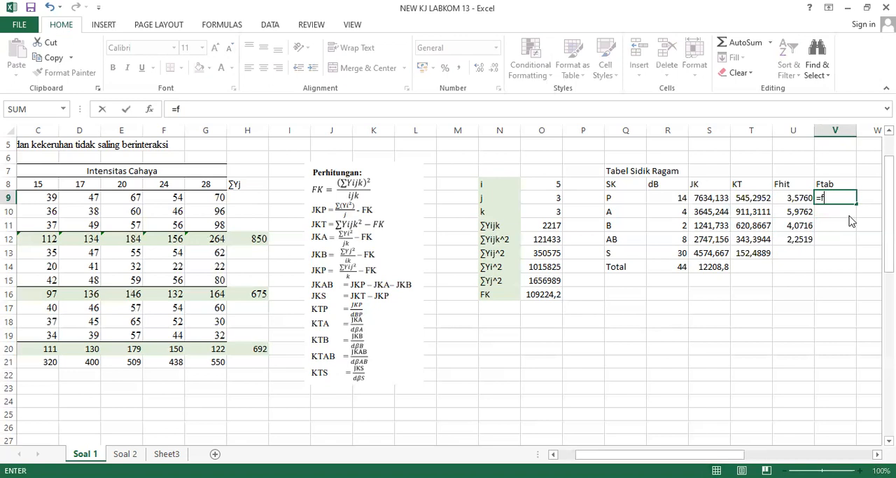
{"action": "type", "text": "inv"}
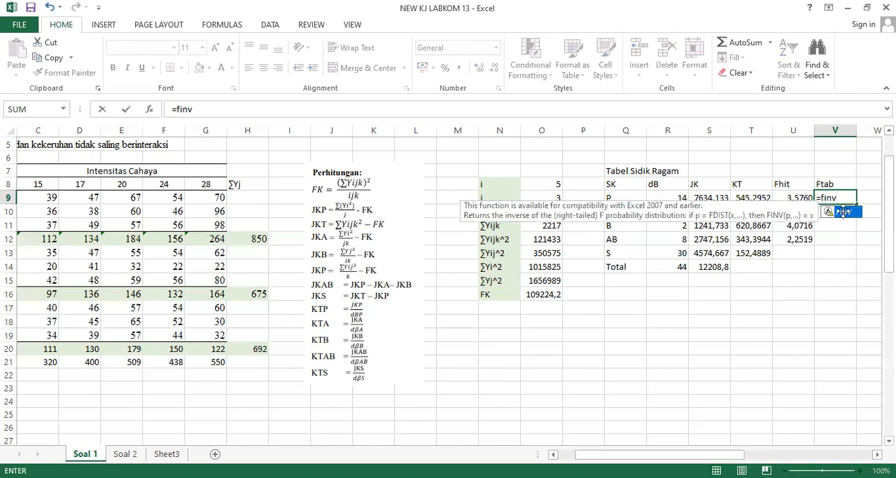
{"action": "key", "text": "Tab"}
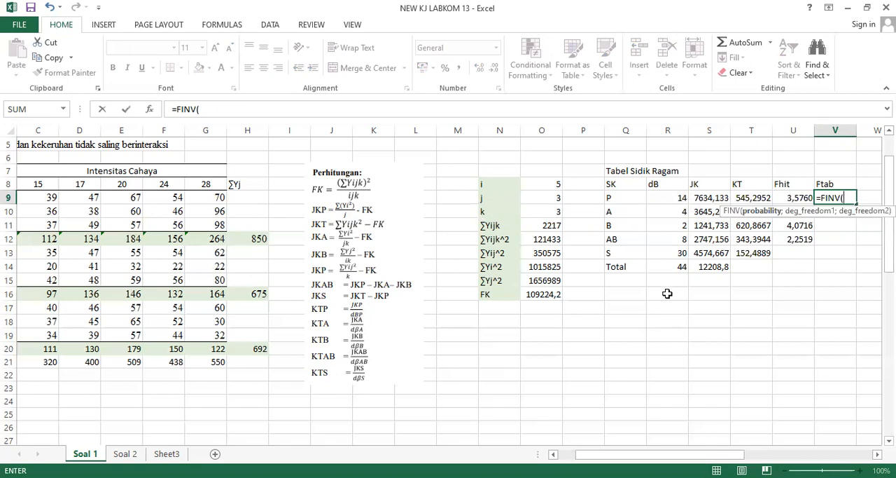
{"action": "type", "text": "0,05;"}
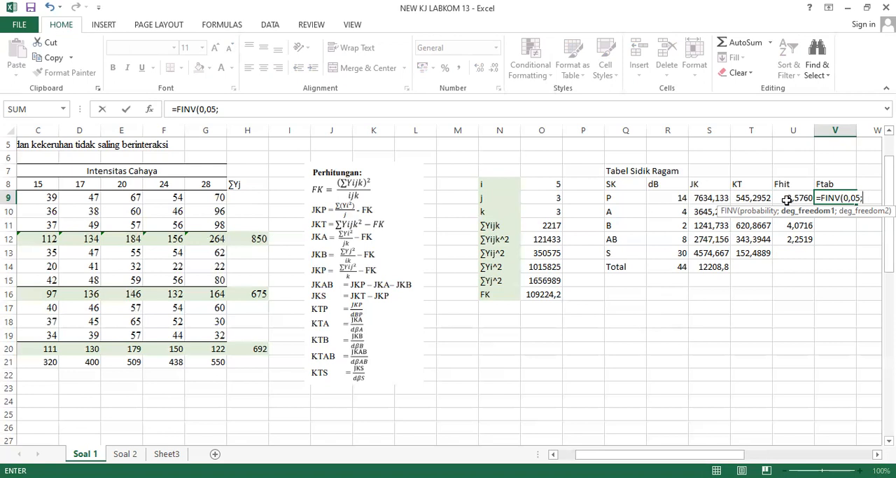
{"action": "left_click", "coordinate": [666, 197]}
{"action": "type", "text": ";"}
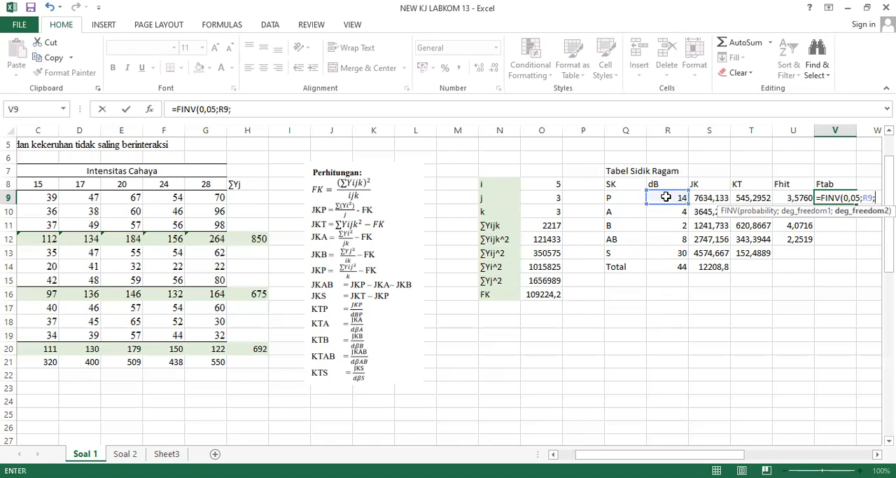
{"action": "left_click", "coordinate": [659, 251]}
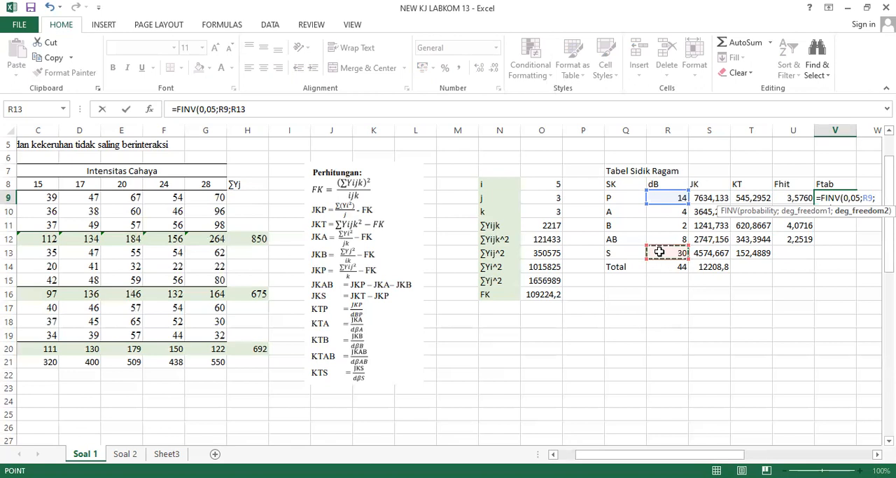
{"action": "key", "text": "F4"}
{"action": "key", "text": "Return"}
{"action": "key", "text": "Up"}
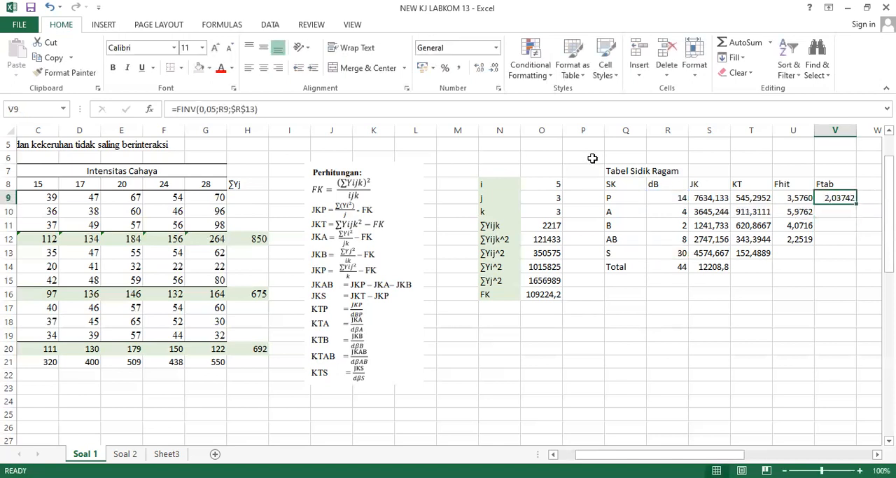
Show the Ftab value in V9 with four decimal places and fill its formula down to V12.
{"action": "left_click", "coordinate": [488, 68]}
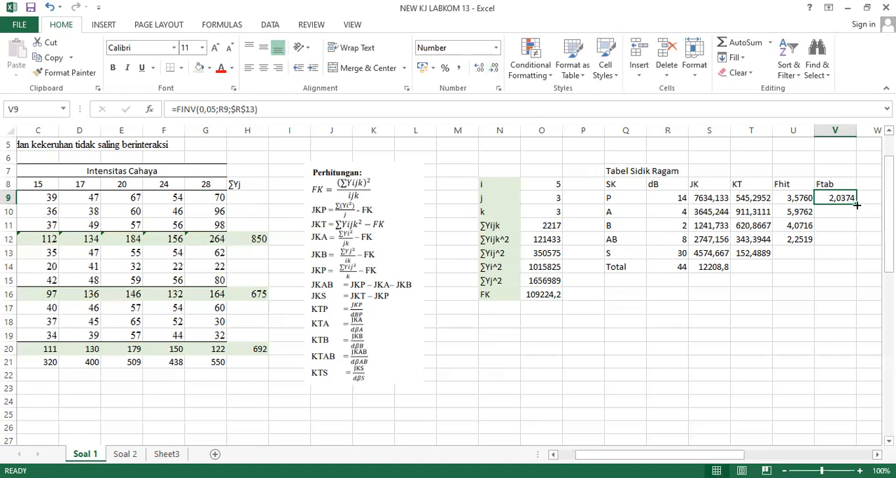
{"action": "left_click_drag", "start_coordinate": [857, 205], "coordinate": [855, 240]}
{"action": "left_click", "coordinate": [825, 221]}
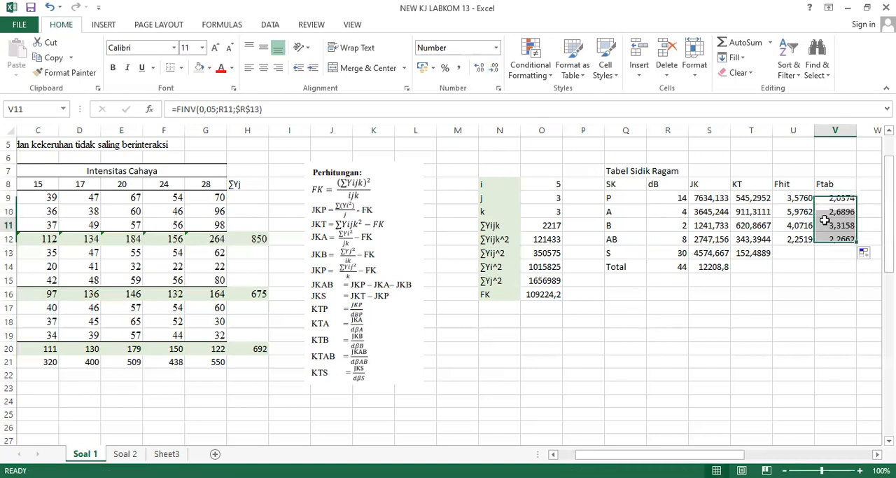
Add a top border to the Tabel Sidik Ragam header row, from SK in Q8 to Ftab in V8.
{"action": "left_click", "coordinate": [559, 210]}
{"action": "key", "text": "Up"}
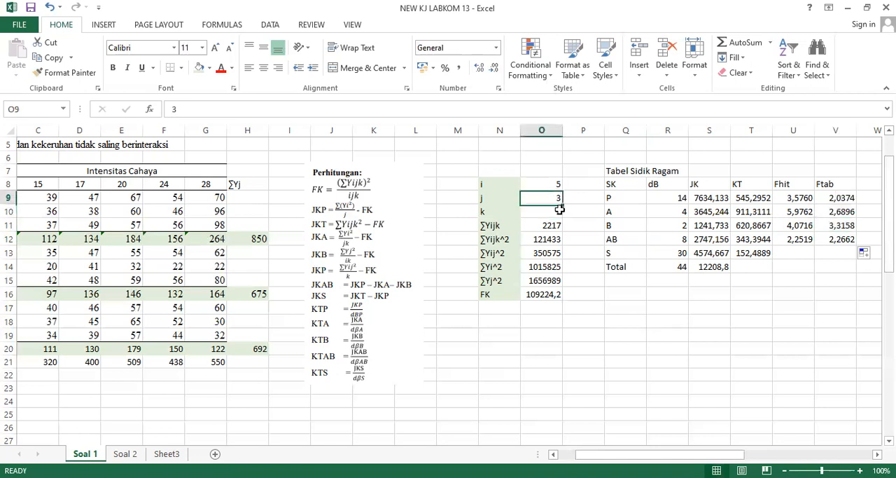
{"action": "key", "text": "Right"}
{"action": "key", "text": "Right"}
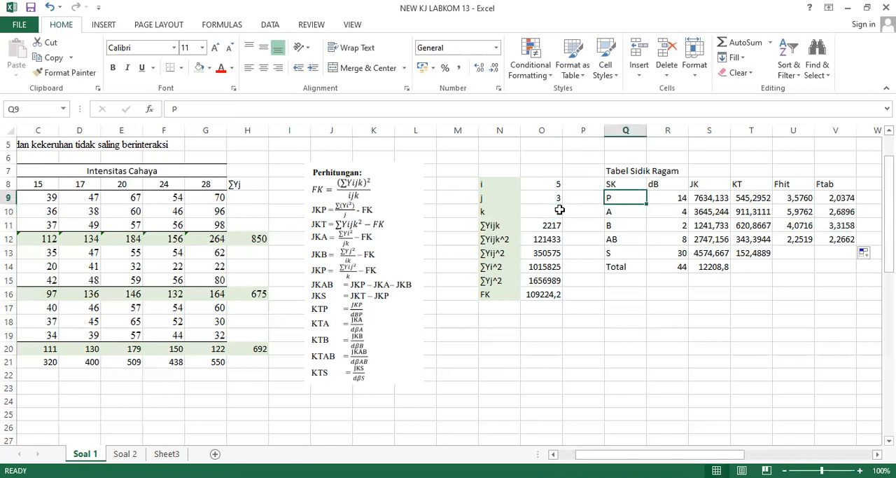
{"action": "key", "text": "Up"}
{"action": "key", "text": "Up"}
{"action": "key", "text": "Down"}
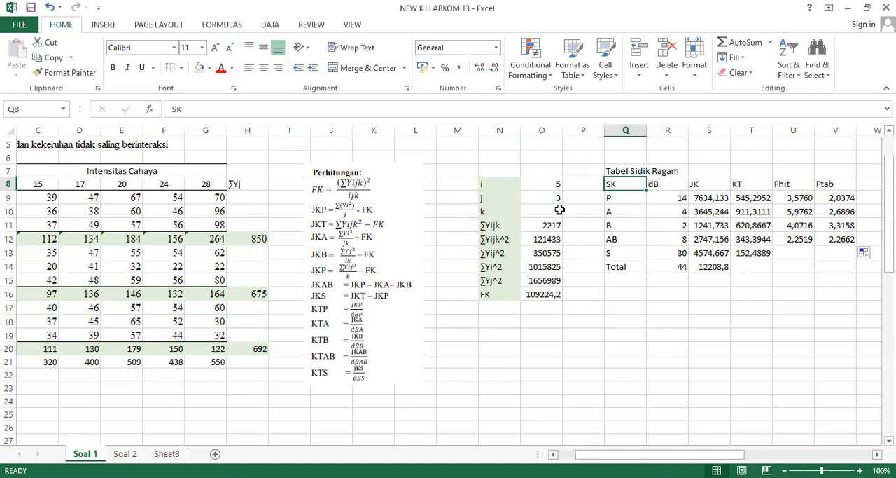
{"action": "key", "text": "shift+Down"}
{"action": "key", "text": "shift+Right"}
{"action": "key", "text": "shift+Up"}
{"action": "key", "text": "shift+Right"}
{"action": "key", "text": "shift+Right"}
{"action": "key", "text": "shift+Right"}
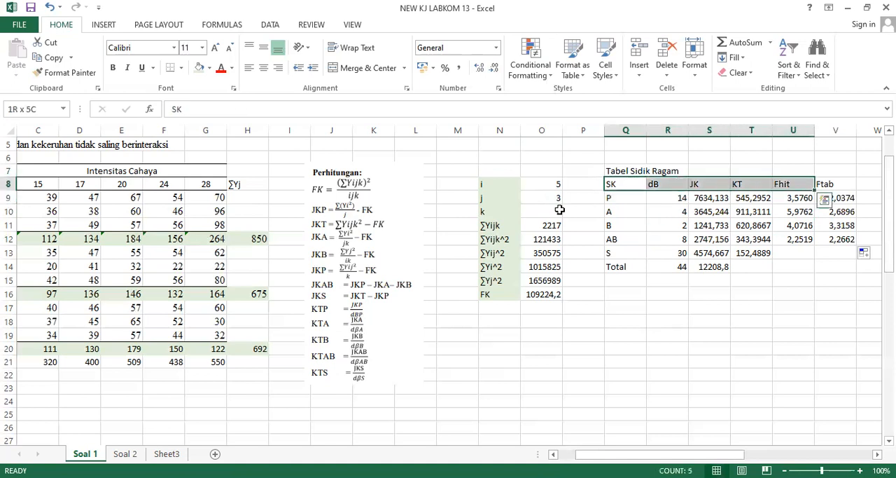
{"action": "key", "text": "shift+Right"}
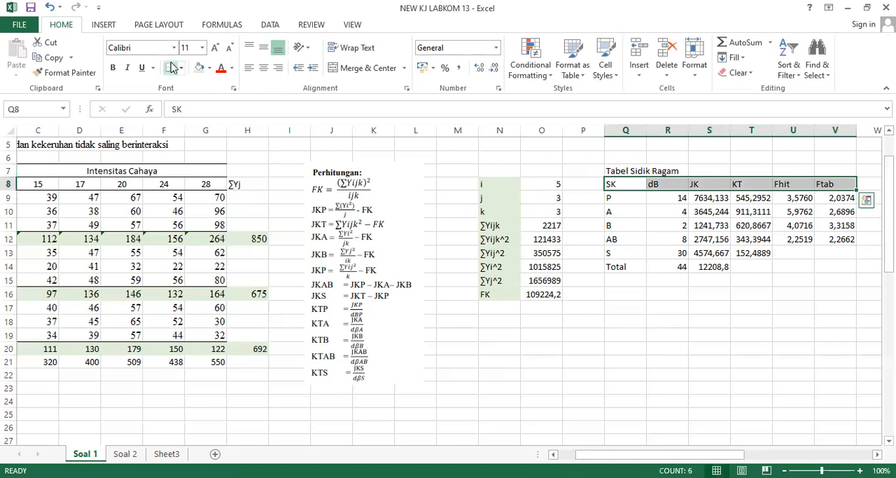
{"action": "left_click", "coordinate": [181, 71]}
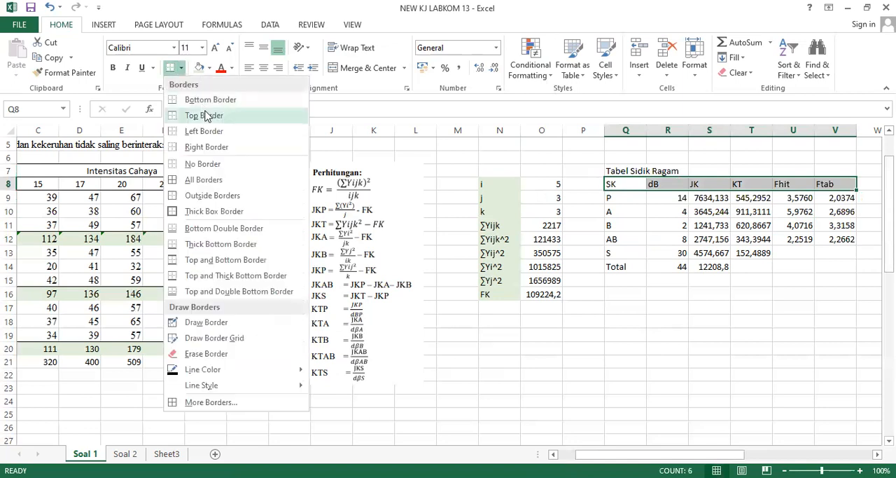
{"action": "left_click", "coordinate": [208, 116]}
Add a bottom border to the Total row of the Tabel Sidik Ragam, from Q14 to V14.
{"action": "left_click", "coordinate": [619, 266]}
{"action": "key", "text": "shift+Right"}
{"action": "key", "text": "shift+Right"}
{"action": "key", "text": "shift+Right"}
{"action": "key", "text": "shift+Right"}
{"action": "key", "text": "shift+Right"}
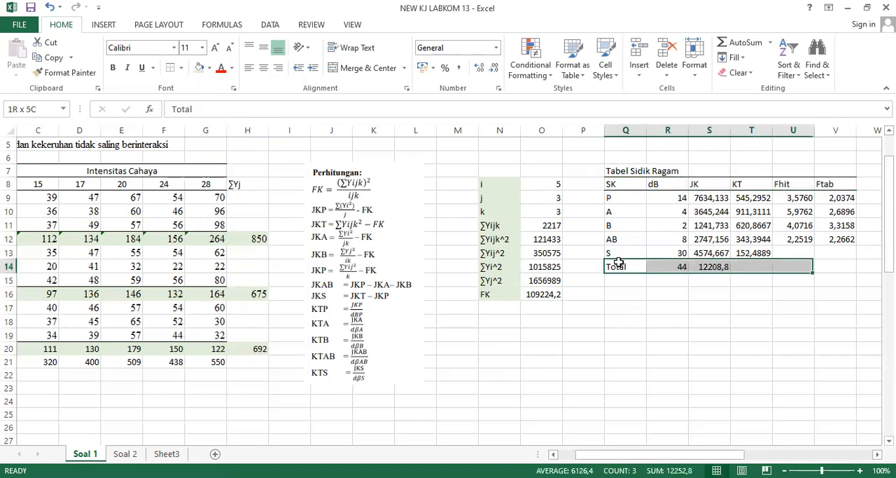
{"action": "left_click", "coordinate": [182, 70]}
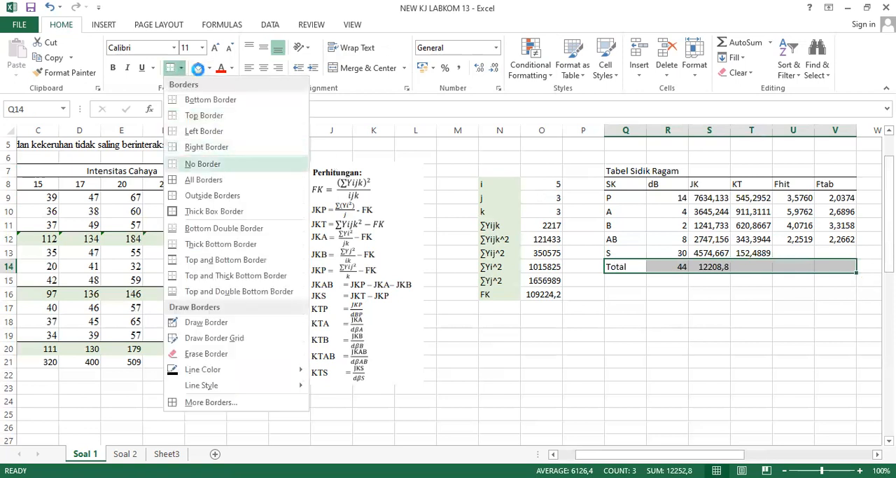
{"action": "left_click", "coordinate": [181, 71]}
{"action": "left_click", "coordinate": [193, 102]}
{"action": "left_click", "coordinate": [654, 220]}
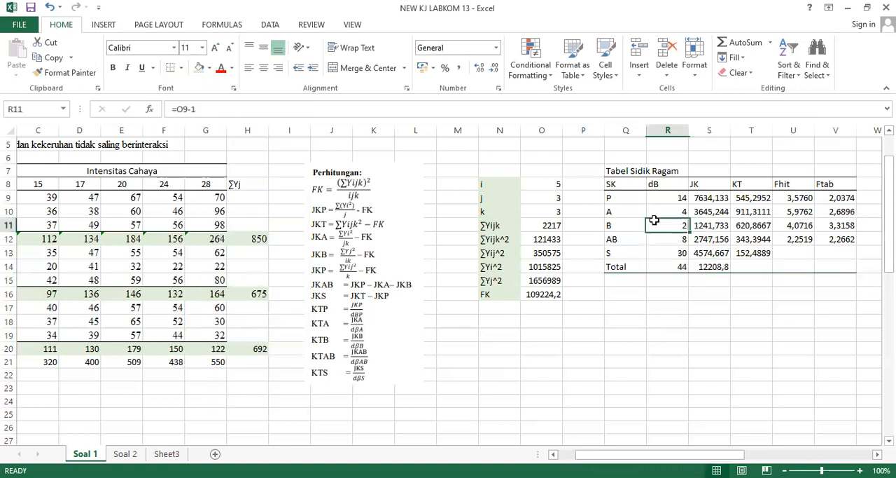
{"action": "key", "text": "Right"}
{"action": "key", "text": "Right"}
{"action": "key", "text": "Right"}
{"action": "key", "text": "Right"}
{"action": "key", "text": "Right"}
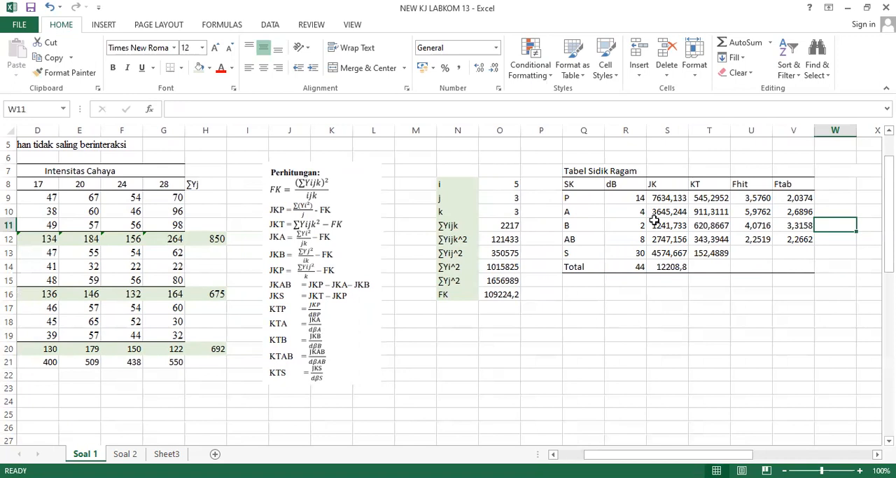
{"action": "left_click", "coordinate": [180, 200]}
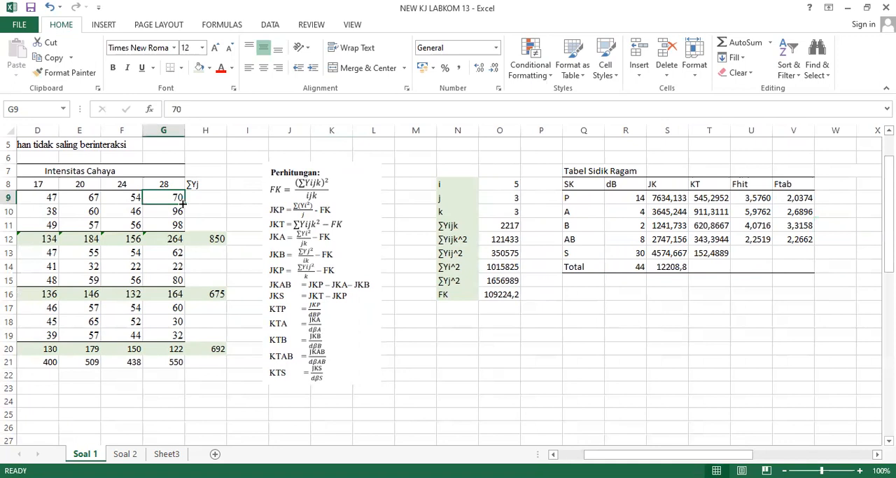
{"action": "key", "text": "Left"}
{"action": "key", "text": "Left"}
{"action": "key", "text": "Left"}
{"action": "key", "text": "Left"}
{"action": "key", "text": "Left"}
{"action": "key", "text": "Left"}
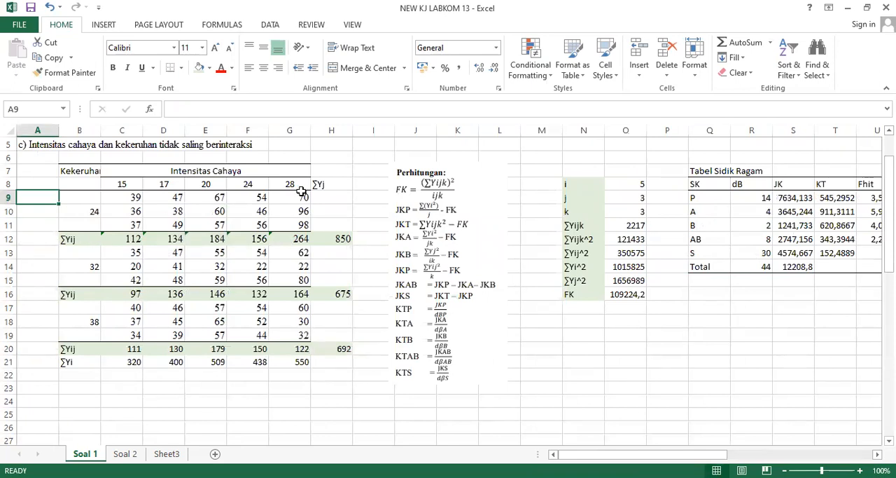
{"action": "key", "text": "Right"}
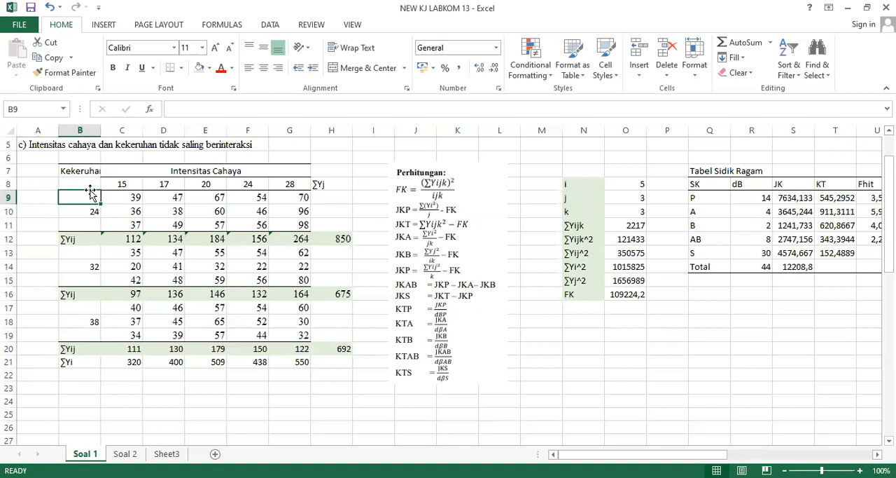
{"action": "key", "text": "Up"}
{"action": "key", "text": "Up"}
{"action": "key", "text": "shift+Down"}
{"action": "key", "text": "shift+Down"}
{"action": "key", "text": "shift+Down"}
{"action": "key", "text": "shift+Down"}
{"action": "key", "text": "shift+Down"}
{"action": "key", "text": "shift+Down"}
{"action": "key", "text": "shift+Down"}
{"action": "key", "text": "shift+Down"}
{"action": "key", "text": "shift+Down"}
{"action": "key", "text": "shift+Down"}
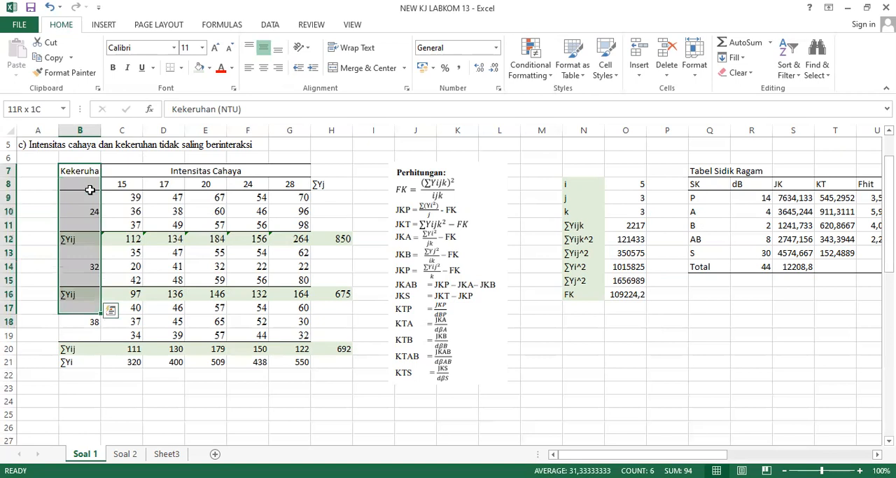
{"action": "key", "text": "shift+Down"}
{"action": "key", "text": "shift+Down"}
{"action": "key", "text": "shift+Down"}
{"action": "key", "text": "shift+Down"}
{"action": "key", "text": "shift+Down"}
{"action": "key", "text": "shift+Up"}
{"action": "key", "text": "shift+Up"}
{"action": "key", "text": "shift+Up"}
{"action": "key", "text": "shift+Right"}
{"action": "key", "text": "shift+Right"}
{"action": "key", "text": "shift+Right"}
{"action": "key", "text": "shift+Right"}
{"action": "key", "text": "shift+Right"}
{"action": "key", "text": "shift+Right"}
{"action": "key", "text": "shift+Left"}
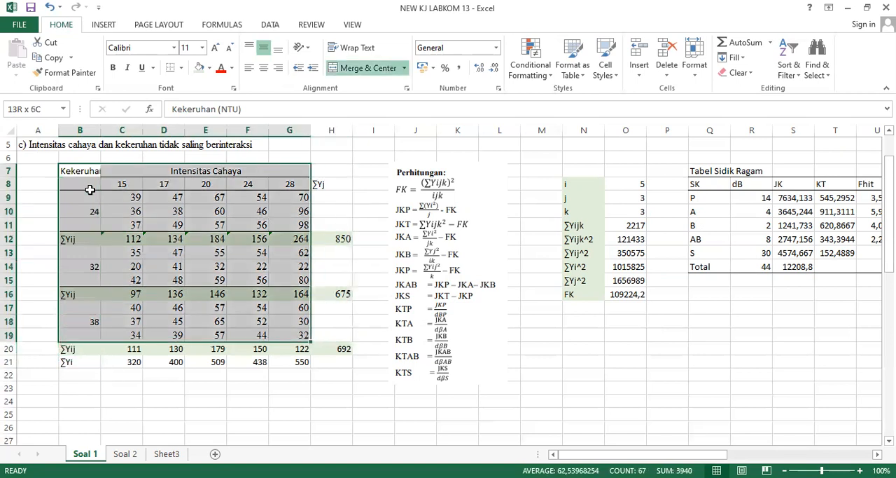
{"action": "key", "text": "ctrl+c"}
{"action": "key", "text": "Right"}
{"action": "key", "text": "Right"}
{"action": "key", "text": "Right"}
{"action": "key", "text": "Right"}
{"action": "key", "text": "Right"}
{"action": "key", "text": "Right"}
{"action": "key", "text": "Right"}
{"action": "key", "text": "Right"}
{"action": "key", "text": "Right"}
{"action": "key", "text": "Right"}
{"action": "key", "text": "Right"}
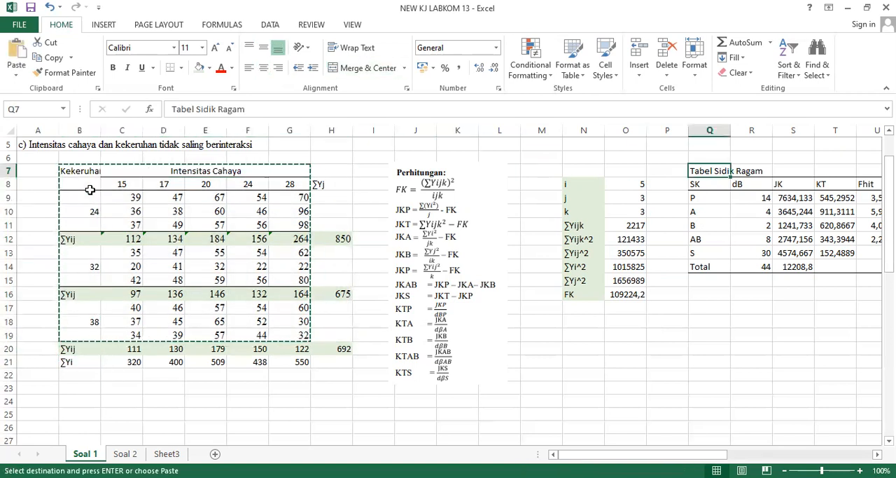
{"action": "key", "text": "Right"}
{"action": "key", "text": "Right"}
{"action": "key", "text": "Right"}
{"action": "key", "text": "Right"}
{"action": "key", "text": "Right"}
{"action": "key", "text": "Right"}
{"action": "key", "text": "Right"}
{"action": "key", "text": "Right"}
{"action": "key", "text": "Right"}
{"action": "key", "text": "Right"}
{"action": "key", "text": "Right"}
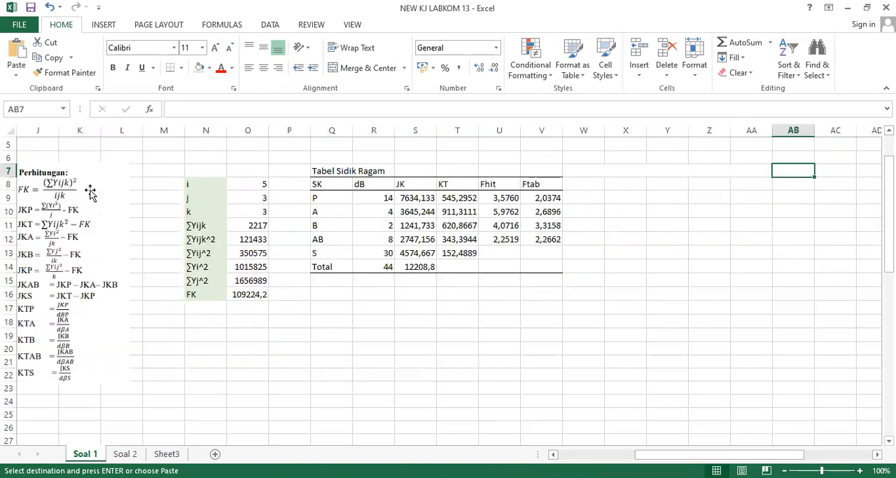
Unmerge the merged cells W7 to AA7 beside the Tabel Sidik Ragam.
{"action": "key", "text": "Left"}
{"action": "key", "text": "Left"}
{"action": "key", "text": "Right"}
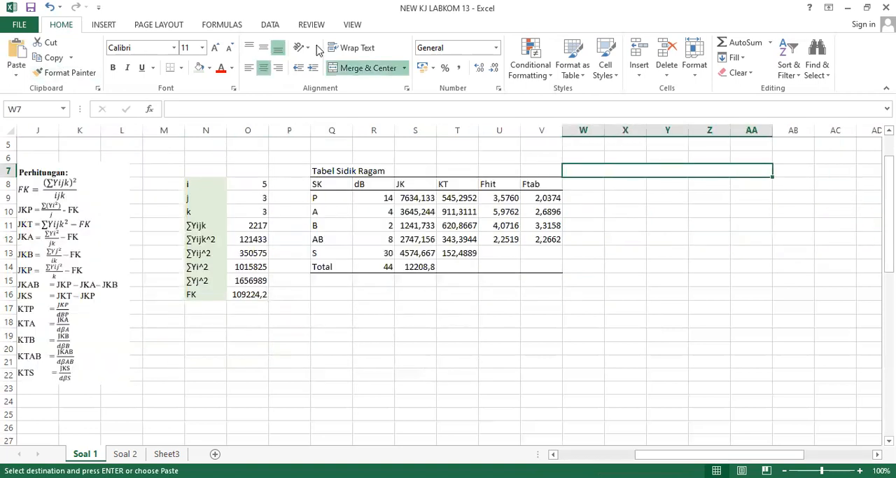
{"action": "left_click", "coordinate": [407, 68]}
{"action": "left_click", "coordinate": [359, 133]}
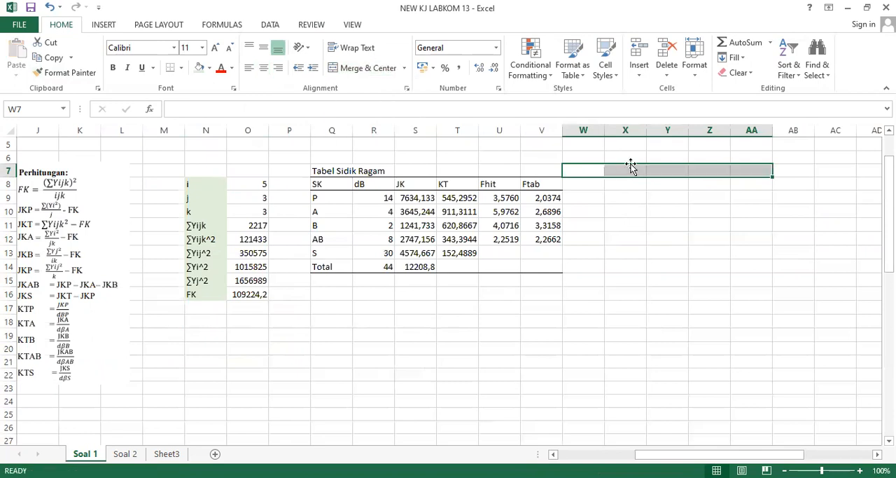
{"action": "left_click", "coordinate": [633, 168]}
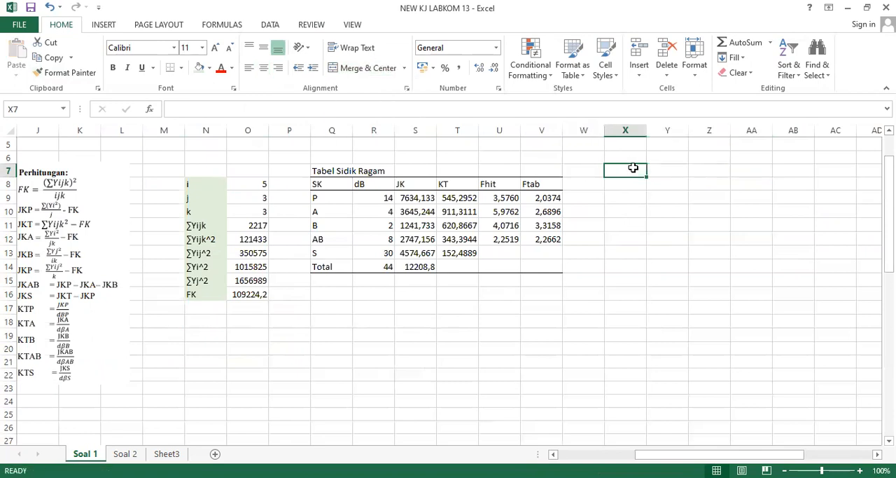
Copy the Kekeruhan and Intensitas Cahaya data table in B7:G19 and paste the copy at Y7.
{"action": "left_click", "coordinate": [92, 233]}
{"action": "left_click", "coordinate": [175, 197]}
{"action": "scroll", "coordinate": [178, 195], "scroll_direction": "left", "scroll_amount": 5}
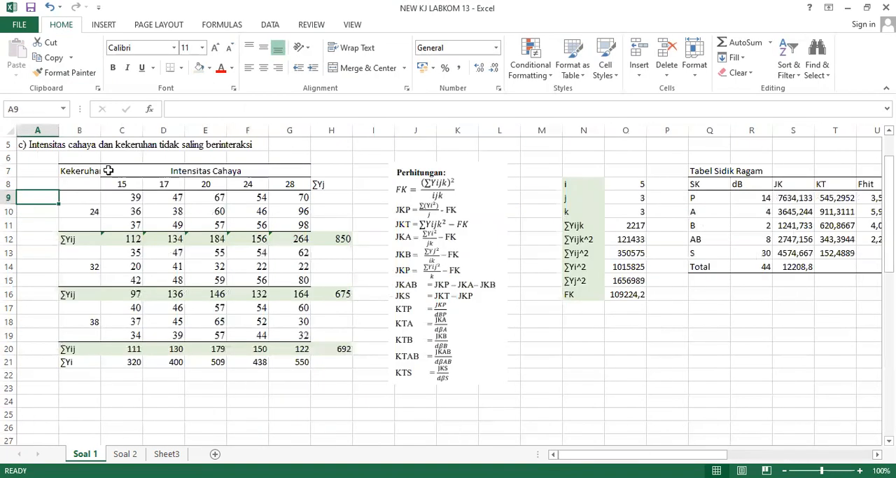
{"action": "left_click", "coordinate": [104, 170]}
{"action": "key", "text": "Left"}
{"action": "key", "text": "shift+Down"}
{"action": "key", "text": "shift+Down"}
{"action": "key", "text": "shift+Down"}
{"action": "key", "text": "shift+Down"}
{"action": "key", "text": "shift+Down"}
{"action": "key", "text": "shift+Down"}
{"action": "key", "text": "shift+Down"}
{"action": "key", "text": "shift+Down"}
{"action": "key", "text": "shift+Down"}
{"action": "key", "text": "shift+Down"}
{"action": "key", "text": "shift+Down"}
{"action": "key", "text": "shift+Down"}
{"action": "key", "text": "shift+Right"}
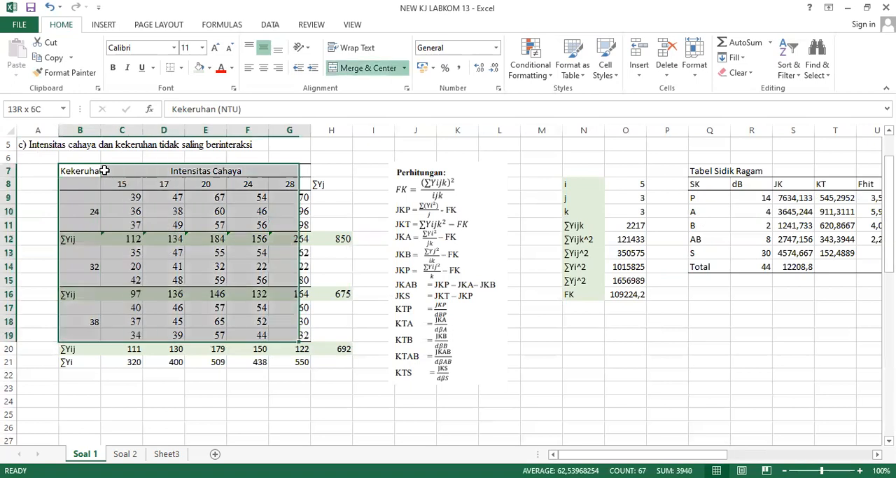
{"action": "key", "text": "shift+Down"}
{"action": "key", "text": "shift+Down"}
{"action": "key", "text": "shift+Right"}
{"action": "key", "text": "shift+Left"}
{"action": "key", "text": "shift+Up"}
{"action": "key", "text": "shift+Up"}
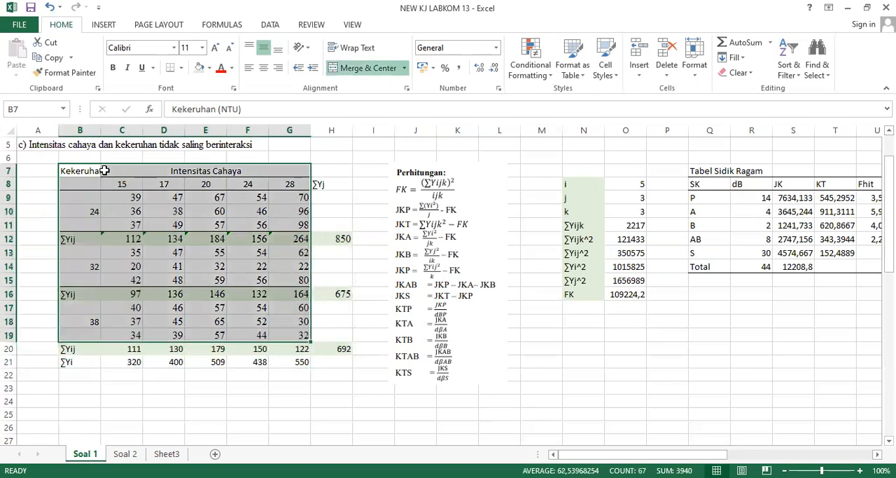
{"action": "key", "text": "ctrl+c"}
{"action": "key", "text": "Right"}
{"action": "key", "text": "Right"}
{"action": "key", "text": "Right"}
{"action": "key", "text": "Right"}
{"action": "key", "text": "Right"}
{"action": "key", "text": "Right"}
{"action": "key", "text": "Right"}
{"action": "key", "text": "Right"}
{"action": "key", "text": "Right"}
{"action": "key", "text": "Right"}
{"action": "key", "text": "Right"}
{"action": "key", "text": "Right"}
{"action": "key", "text": "Right"}
{"action": "key", "text": "Right"}
{"action": "key", "text": "Right"}
{"action": "key", "text": "Right"}
{"action": "key", "text": "Right"}
{"action": "key", "text": "Right"}
{"action": "key", "text": "Right"}
{"action": "key", "text": "Right"}
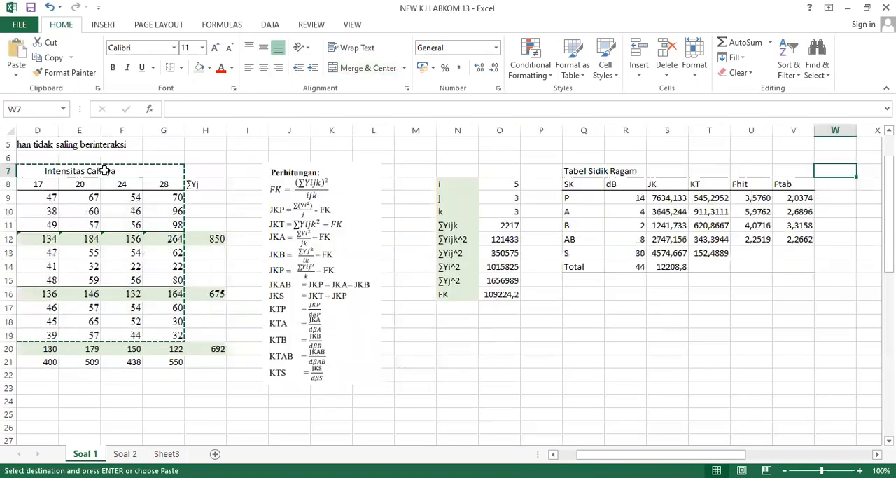
{"action": "key", "text": "Left"}
{"action": "key", "text": "Left"}
{"action": "key", "text": "Left"}
{"action": "key", "text": "Left"}
{"action": "key", "text": "Left"}
{"action": "key", "text": "Left"}
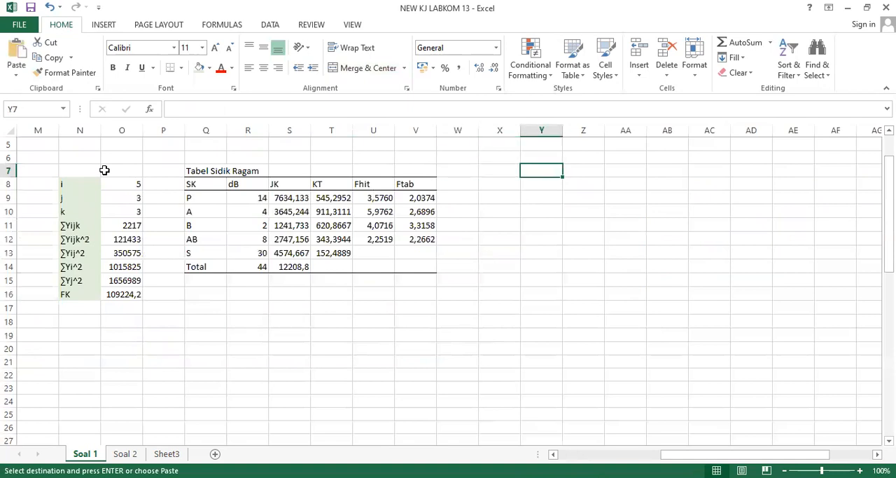
{"action": "key", "text": "ctrl+v"}
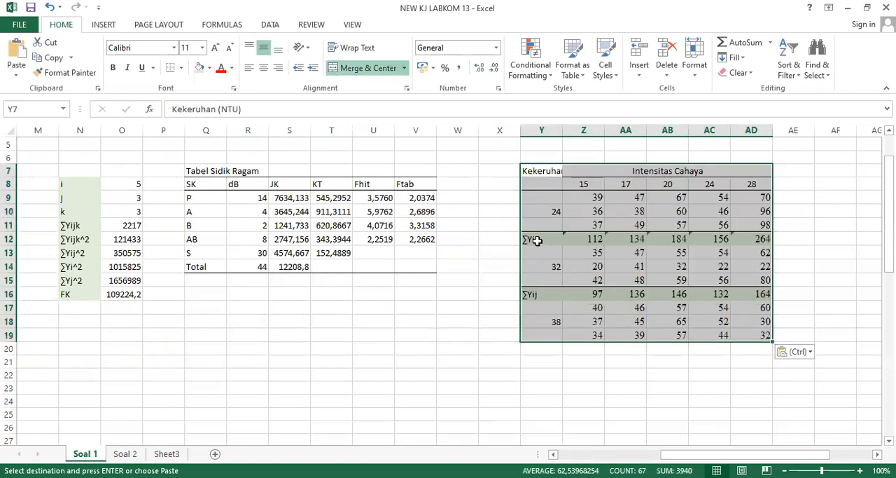
Clear the contents of both ∑Yij rows in the copied table, Y12:AD12 and Y16:AD16.
{"action": "left_click", "coordinate": [537, 240]}
{"action": "key", "text": "shift+Right"}
{"action": "key", "text": "shift+Right"}
{"action": "key", "text": "shift+Right"}
{"action": "key", "text": "shift+Right"}
{"action": "key", "text": "shift+Right"}
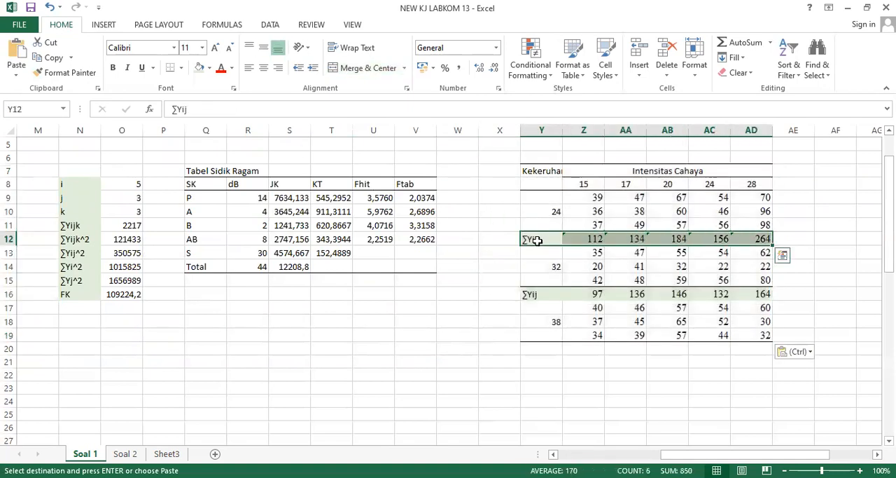
{"action": "key", "text": "Delete"}
{"action": "left_click", "coordinate": [546, 303]}
{"action": "key", "text": "shift+Up"}
{"action": "key", "text": "Down"}
{"action": "key", "text": "Up"}
{"action": "key", "text": "Up"}
{"action": "key", "text": "shift+Right"}
{"action": "key", "text": "shift+Right"}
{"action": "key", "text": "shift+Right"}
{"action": "key", "text": "shift+Right"}
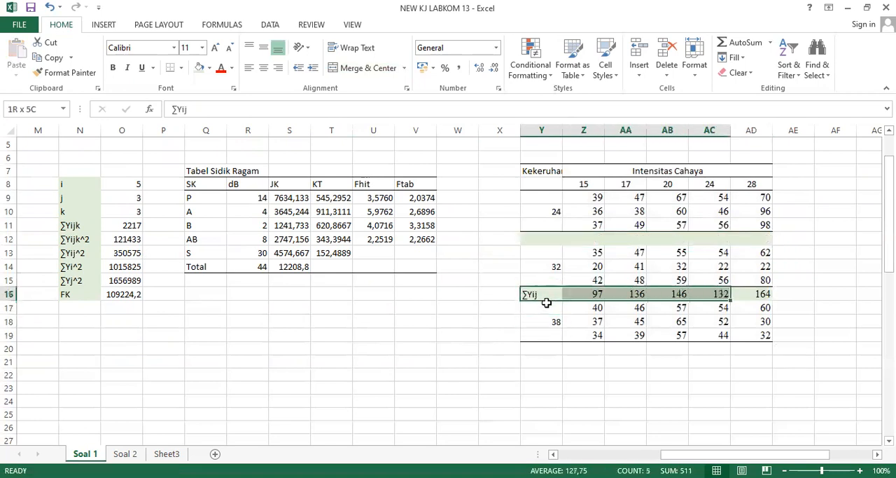
{"action": "key", "text": "shift+Right"}
{"action": "key", "text": "ctrl+c"}
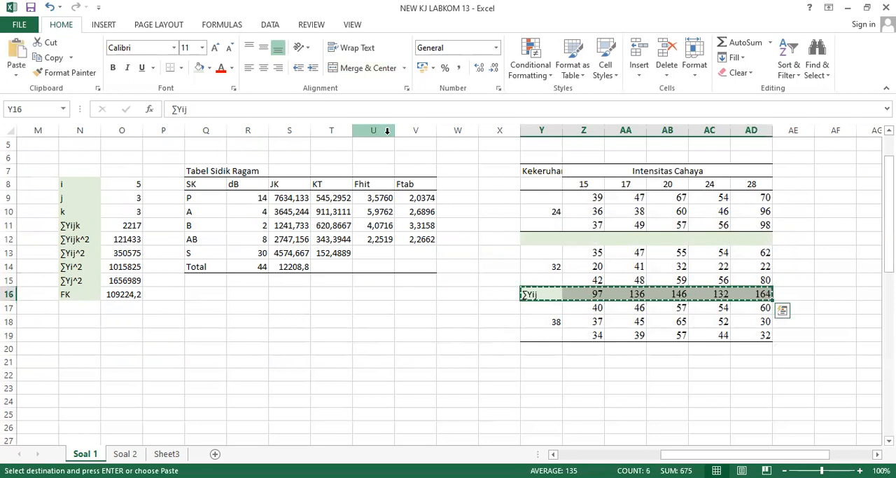
{"action": "key", "text": "Delete"}
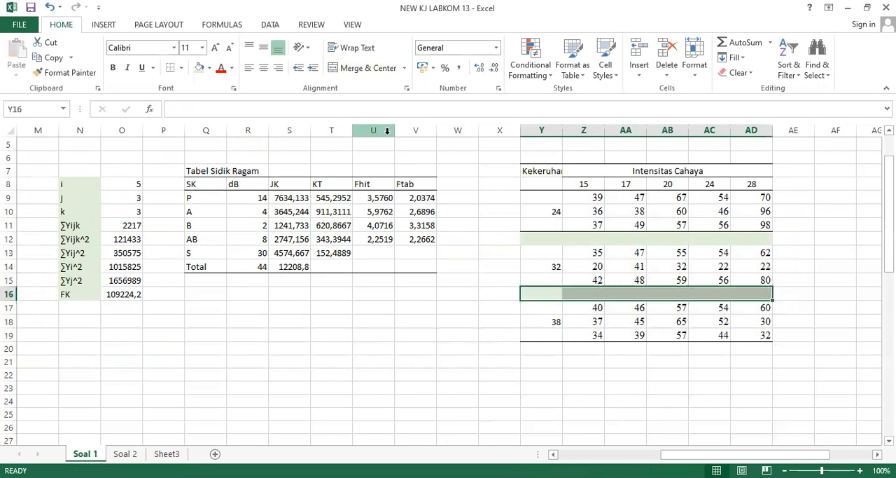
Remove the green fill from the emptied rows Y16:AD16 and Y12:AD12 of the copied table.
{"action": "left_click", "coordinate": [208, 67]}
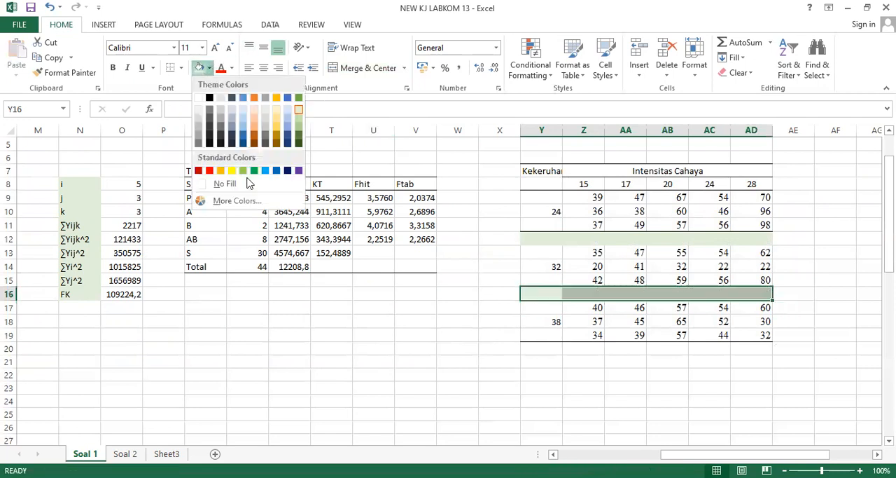
{"action": "left_click", "coordinate": [254, 187]}
{"action": "left_click", "coordinate": [550, 239]}
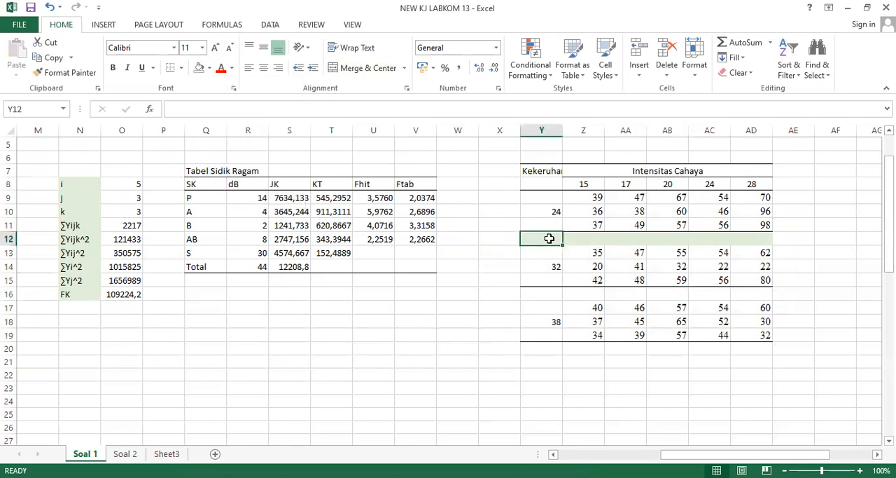
{"action": "key", "text": "shift+Right"}
{"action": "key", "text": "shift+Right"}
{"action": "key", "text": "shift+Right"}
{"action": "key", "text": "shift+Right"}
{"action": "key", "text": "shift+Right"}
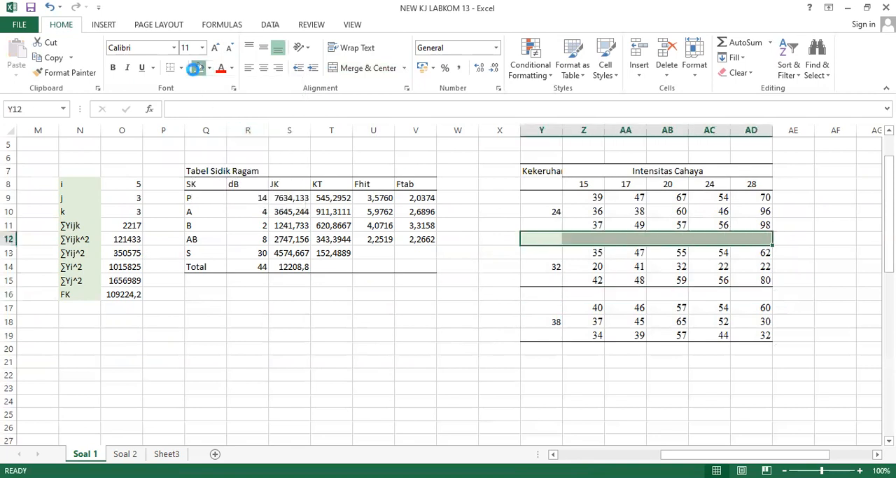
{"action": "left_click", "coordinate": [200, 67]}
Move the data block for turbidity 32, Y13:AD15, up one row so that it starts at Y12.
{"action": "left_click", "coordinate": [540, 246]}
{"action": "key", "text": "shift+Down"}
{"action": "key", "text": "shift+Down"}
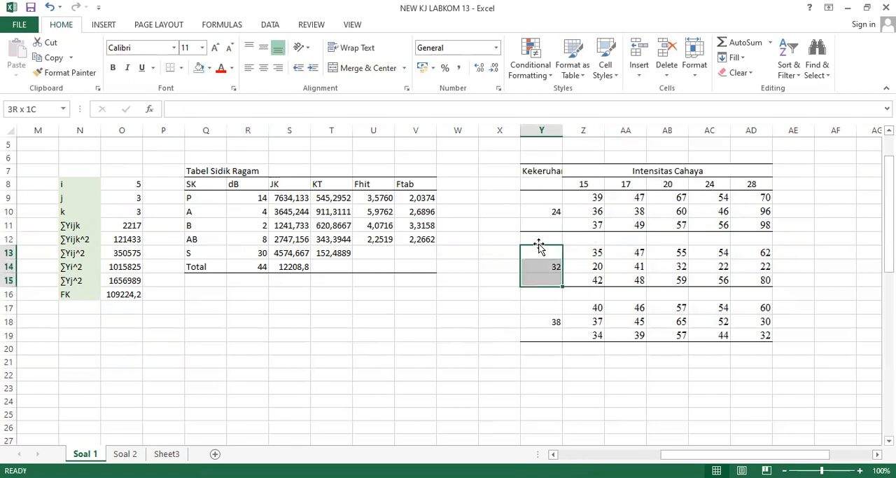
{"action": "key", "text": "shift+Right"}
{"action": "key", "text": "shift+Right"}
{"action": "key", "text": "shift+Right"}
{"action": "key", "text": "shift+Right"}
{"action": "key", "text": "shift+Right"}
{"action": "key", "text": "ctrl+x"}
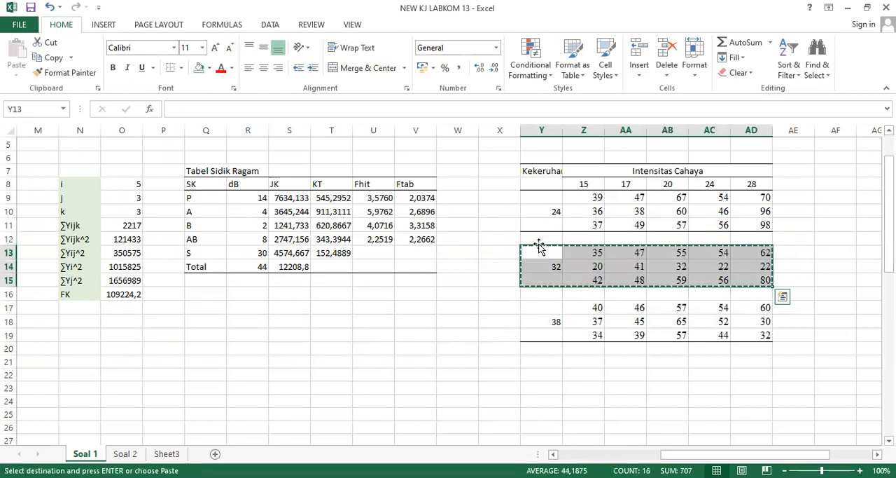
{"action": "key", "text": "Up"}
{"action": "key", "text": "ctrl+v"}
Move the data block for turbidity 38, Y17:AD19, up two rows so that it starts at Y15.
{"action": "key", "text": "Down"}
{"action": "key", "text": "Down"}
{"action": "key", "text": "Down"}
{"action": "key", "text": "Down"}
{"action": "key", "text": "Down"}
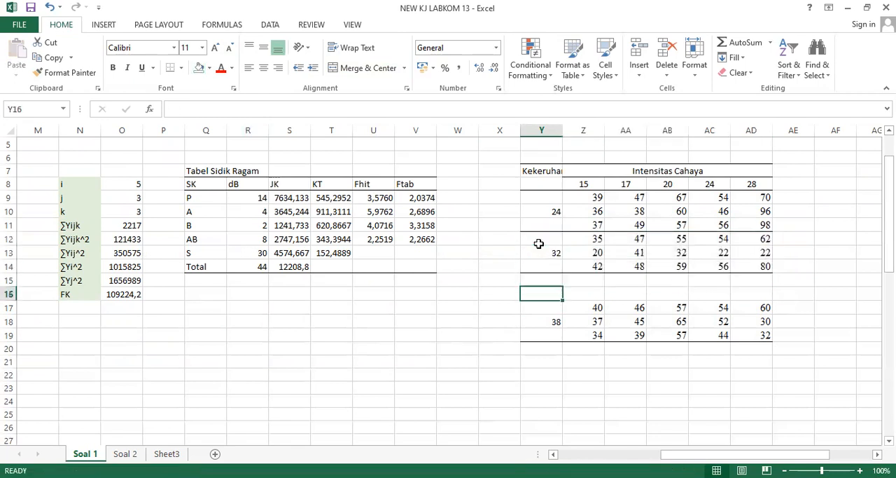
{"action": "key", "text": "shift+Down"}
{"action": "key", "text": "shift+Down"}
{"action": "key", "text": "shift+Right"}
{"action": "key", "text": "shift+Right"}
{"action": "key", "text": "shift+Right"}
{"action": "key", "text": "shift+Right"}
{"action": "key", "text": "shift+Right"}
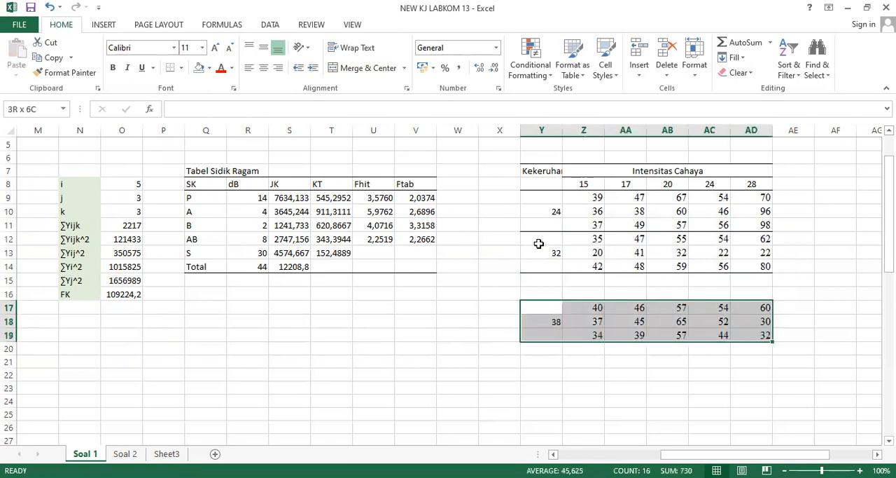
{"action": "key", "text": "ctrl+x"}
{"action": "key", "text": "Up"}
{"action": "key", "text": "Up"}
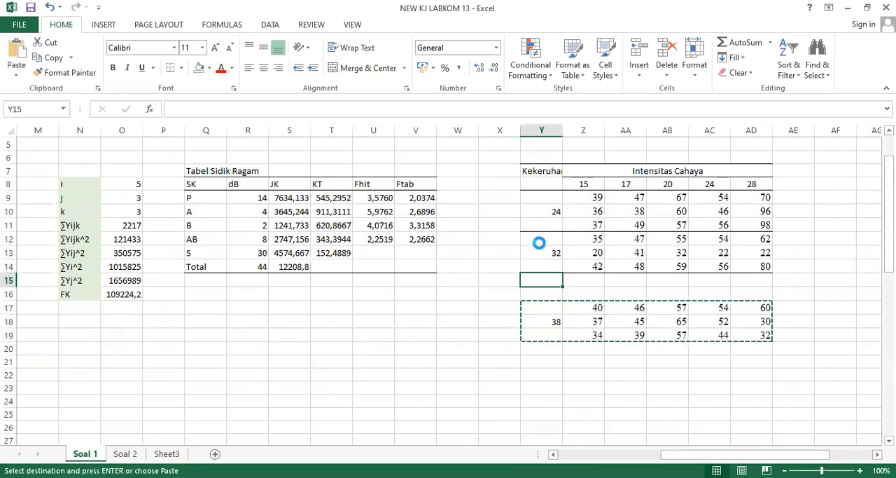
{"action": "key", "text": "ctrl+v"}
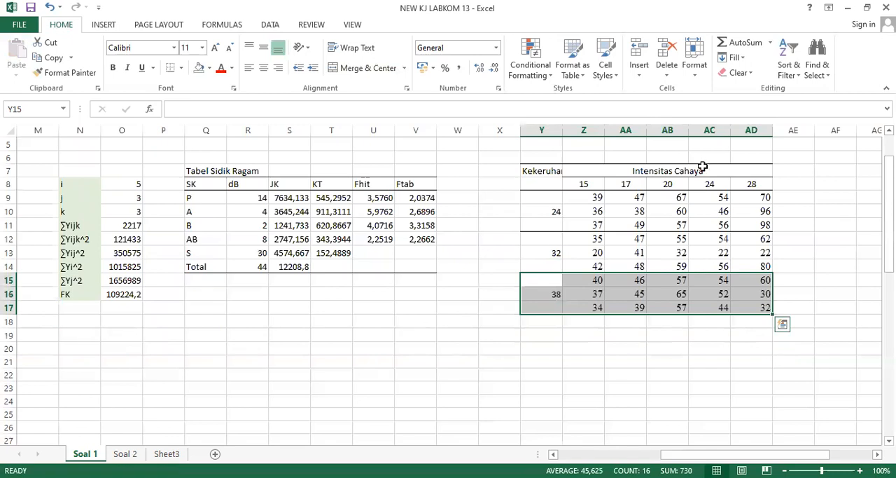
Open the Anova: Two-Factor With Replication tool from the data analysis tools.
{"action": "left_click", "coordinate": [709, 203]}
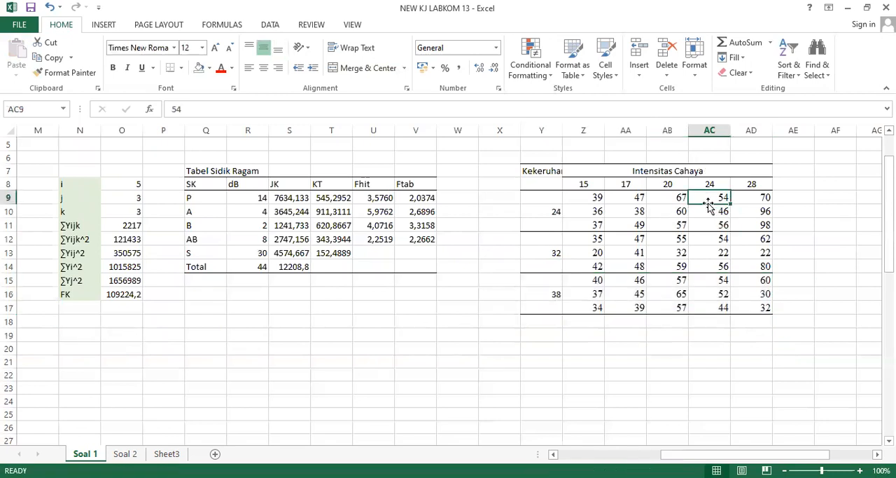
{"action": "left_click", "coordinate": [796, 177]}
{"action": "key", "text": "Right"}
{"action": "scroll", "coordinate": [797, 176], "scroll_direction": "right", "scroll_amount": 1}
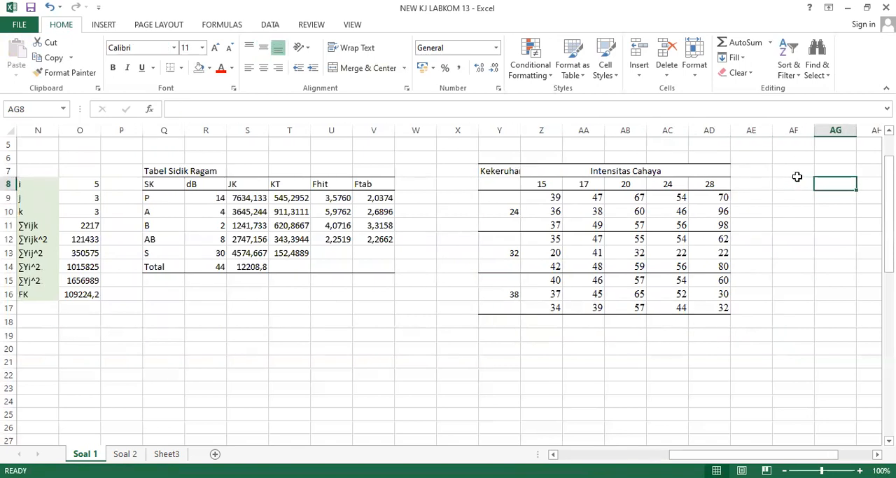
{"action": "key", "text": "Up"}
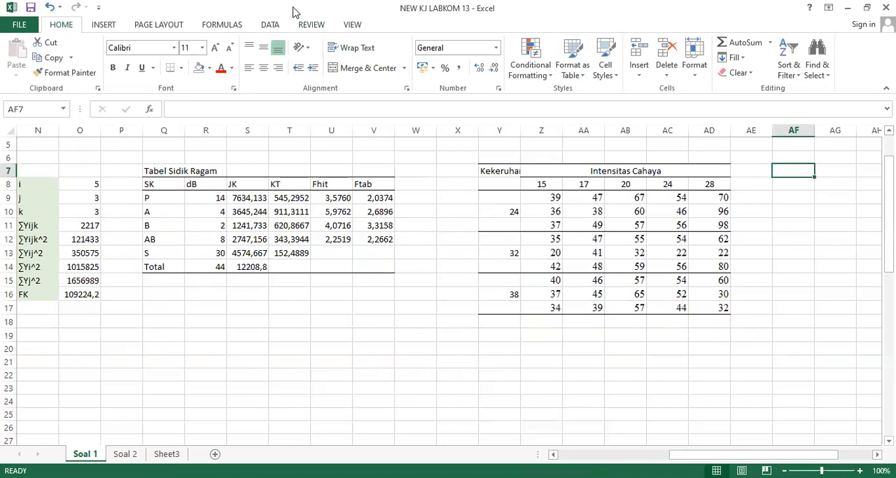
{"action": "left_click", "coordinate": [271, 24]}
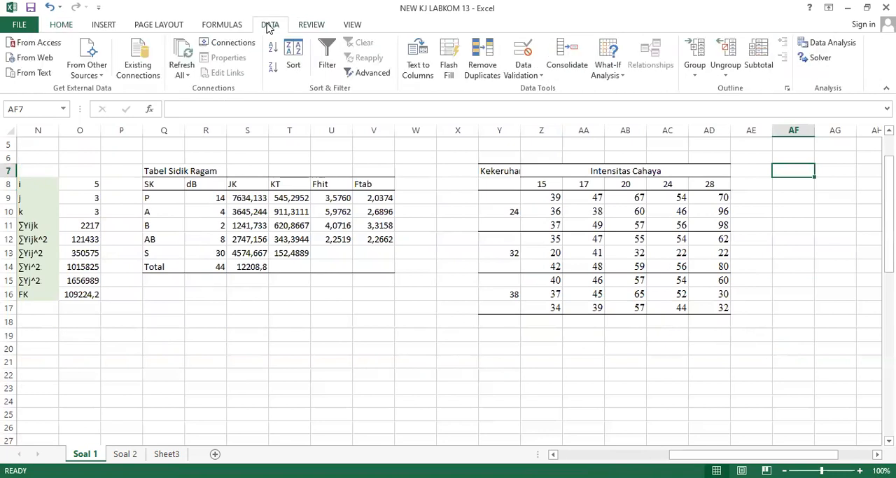
{"action": "left_click", "coordinate": [832, 44]}
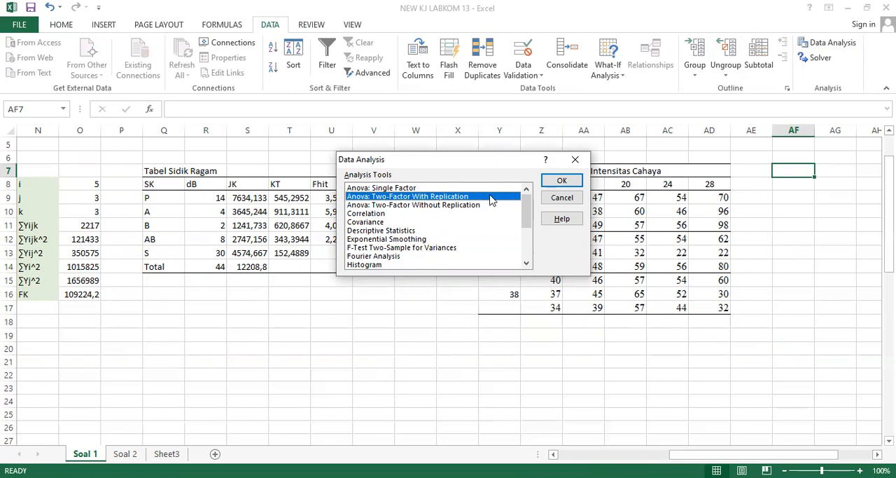
{"action": "left_click", "coordinate": [553, 180]}
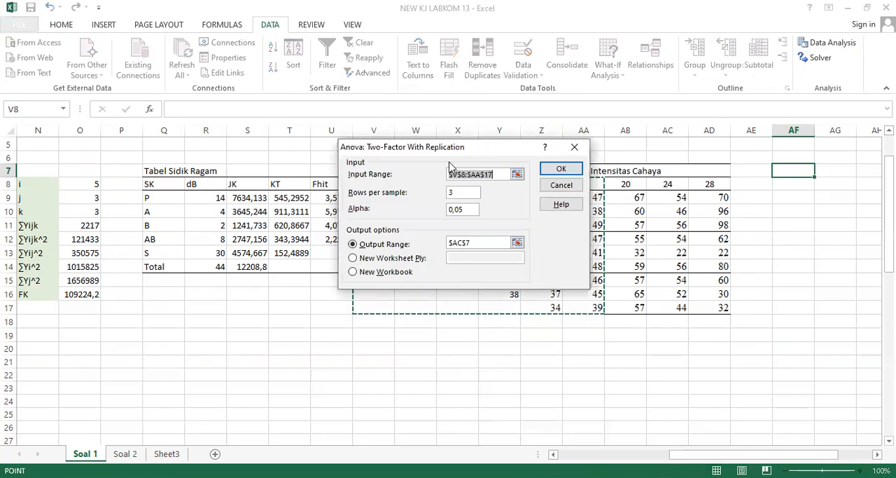
Set the analysis input range to Y8:AD17, the copied turbidity and light intensity table including its headings.
{"action": "left_click_drag", "start_coordinate": [449, 147], "coordinate": [311, 184]}
{"action": "key", "text": "BackSpace"}
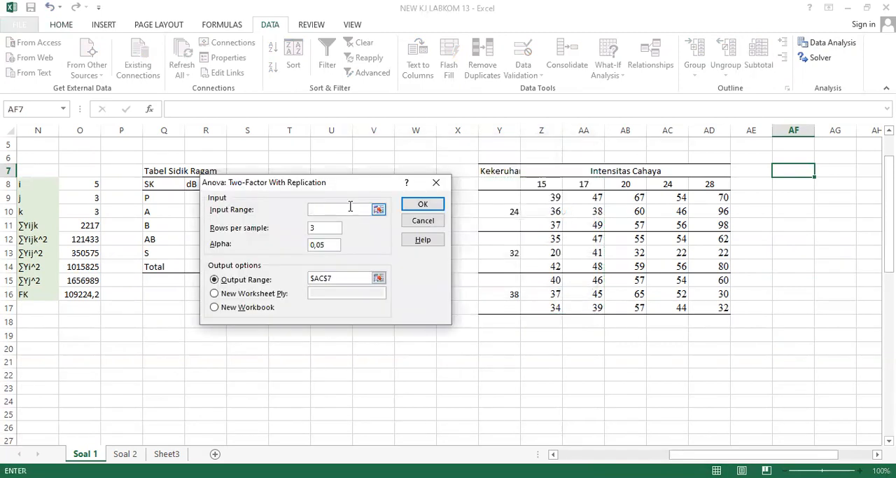
{"action": "left_click", "coordinate": [491, 183]}
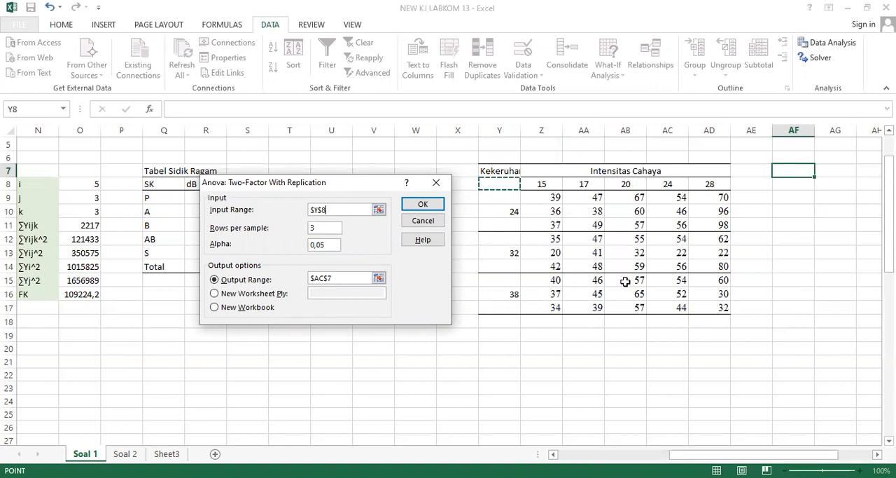
{"action": "left_click", "coordinate": [701, 306], "text": "shift"}
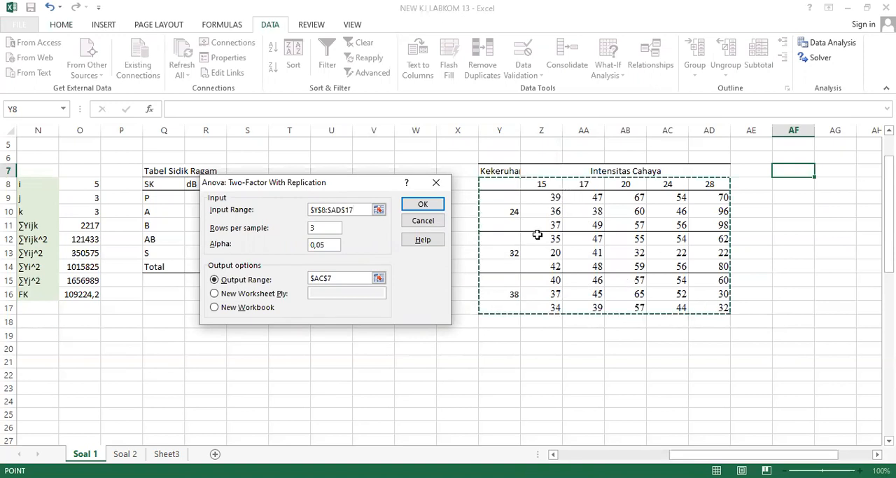
{"action": "left_click", "coordinate": [323, 228]}
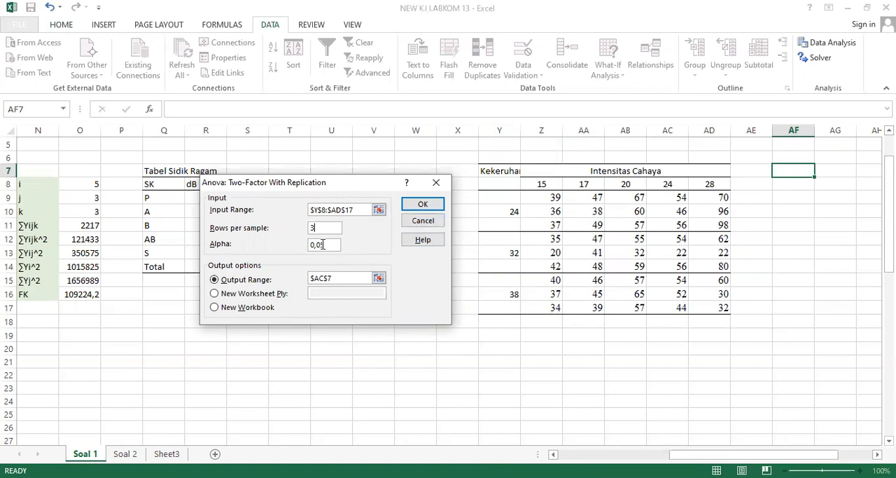
Set the output range to cell AF7 and run the two-factor analysis.
{"action": "left_click", "coordinate": [241, 282]}
{"action": "left_click", "coordinate": [359, 277]}
{"action": "key", "text": "BackSpace"}
{"action": "key", "text": "BackSpace"}
{"action": "key", "text": "BackSpace"}
{"action": "key", "text": "BackSpace"}
{"action": "left_click", "coordinate": [806, 170]}
{"action": "left_click", "coordinate": [421, 204]}
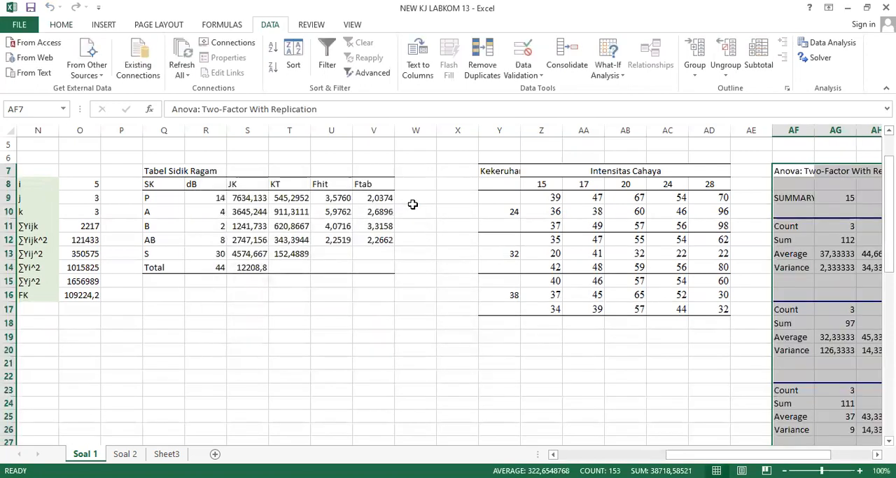
Copy the ANOVA table AF35:AL42 at the end of the analysis output.
{"action": "left_click", "coordinate": [788, 199]}
{"action": "key", "text": "Right"}
{"action": "key", "text": "Right"}
{"action": "key", "text": "Right"}
{"action": "key", "text": "Right"}
{"action": "key", "text": "Right"}
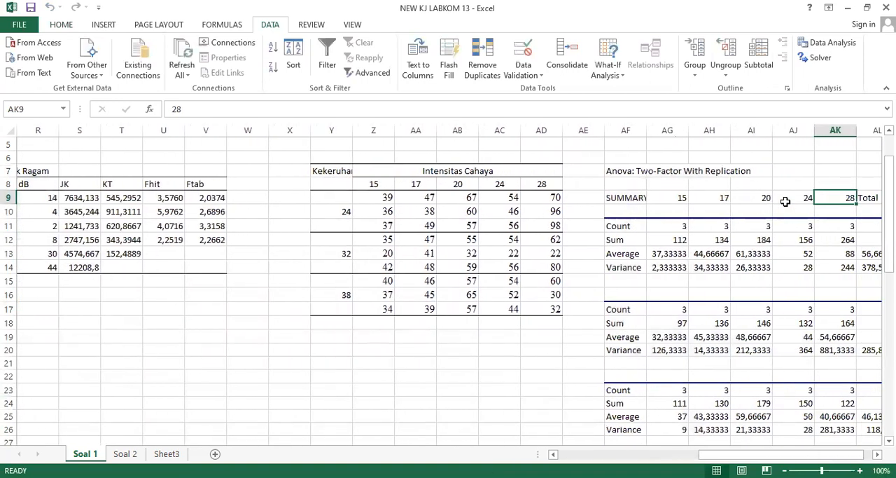
{"action": "key", "text": "Right"}
{"action": "key", "text": "Right"}
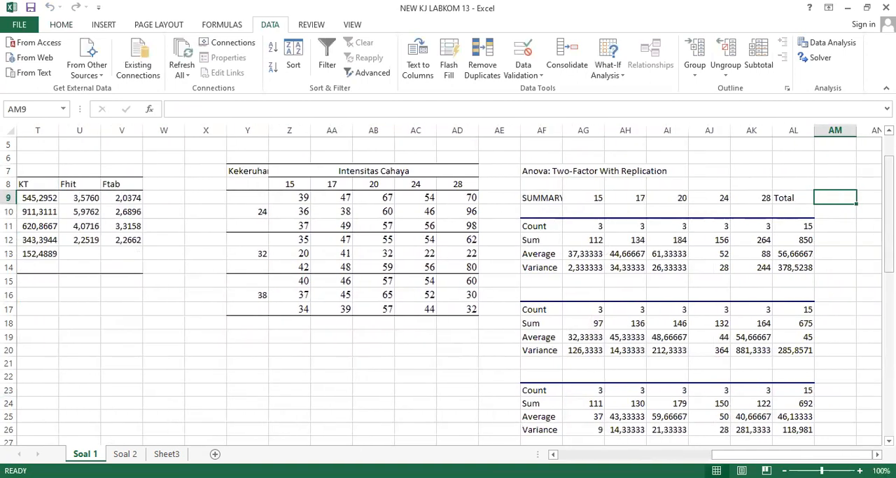
{"action": "left_click_drag", "start_coordinate": [889, 162], "coordinate": [889, 272]}
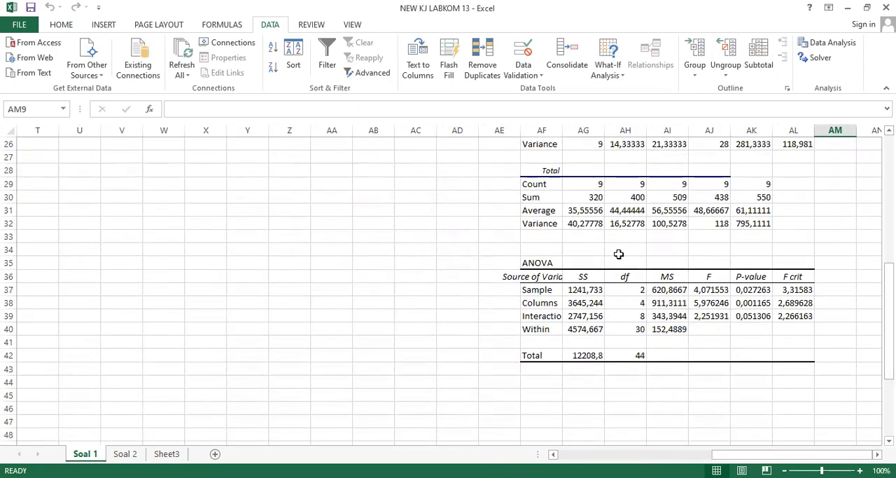
{"action": "left_click", "coordinate": [559, 261]}
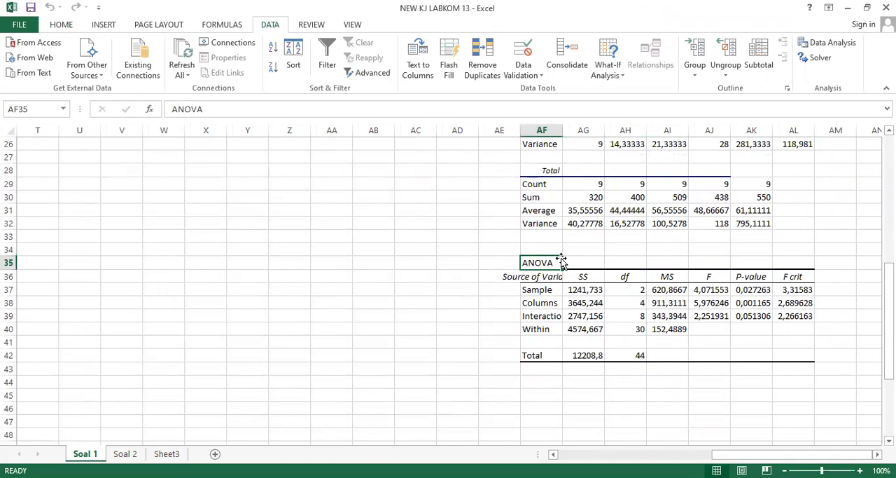
{"action": "key", "text": "shift+Down"}
{"action": "key", "text": "shift+Down"}
{"action": "key", "text": "shift+Down"}
{"action": "key", "text": "shift+Down"}
{"action": "key", "text": "shift+Down"}
{"action": "key", "text": "shift+Down"}
{"action": "key", "text": "shift+Down"}
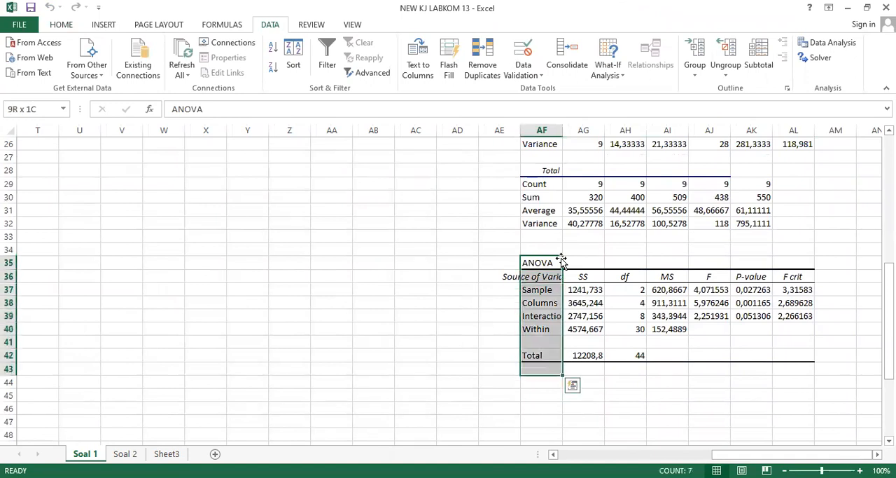
{"action": "key", "text": "shift+Right"}
{"action": "key", "text": "shift+Right"}
{"action": "key", "text": "shift+Right"}
{"action": "key", "text": "shift+Right"}
{"action": "key", "text": "shift+Right"}
{"action": "key", "text": "shift+Right"}
{"action": "key", "text": "shift+Right"}
{"action": "key", "text": "shift+Left"}
{"action": "key", "text": "ctrl+c"}
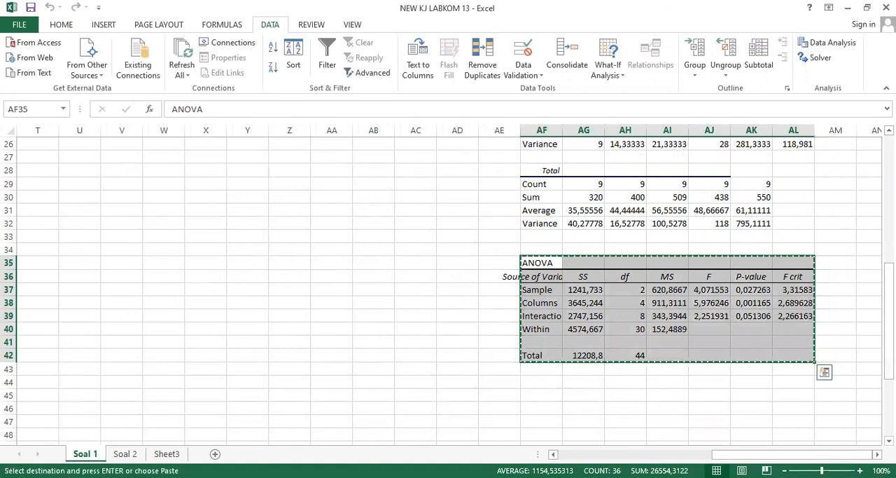
Paste the copied ANOVA table at Q17, below the Tabel Sidik Ragam.
{"action": "scroll", "coordinate": [448, 287], "scroll_direction": "up", "scroll_amount": 7}
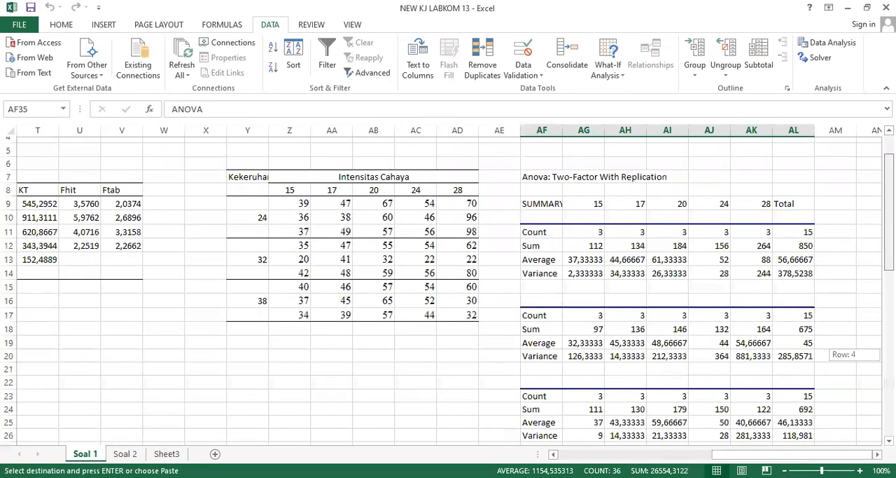
{"action": "scroll", "coordinate": [286, 286], "scroll_direction": "left", "scroll_amount": 5}
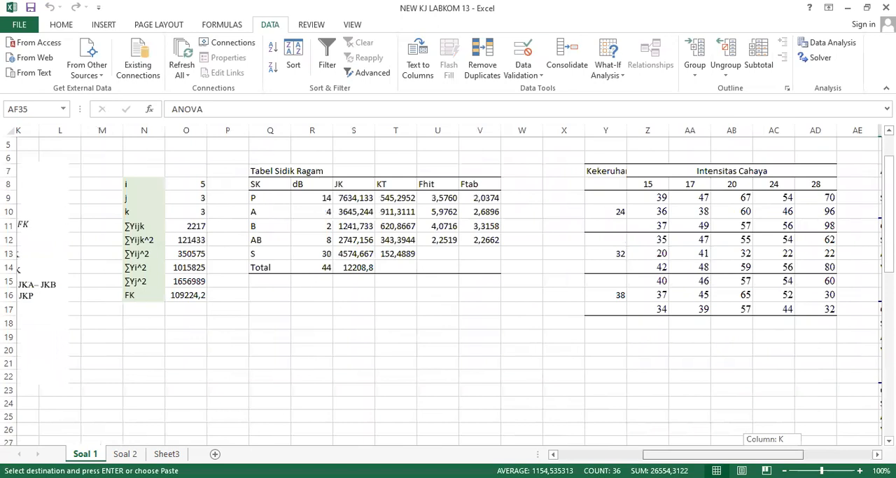
{"action": "left_click", "coordinate": [282, 290]}
{"action": "key", "text": "Down"}
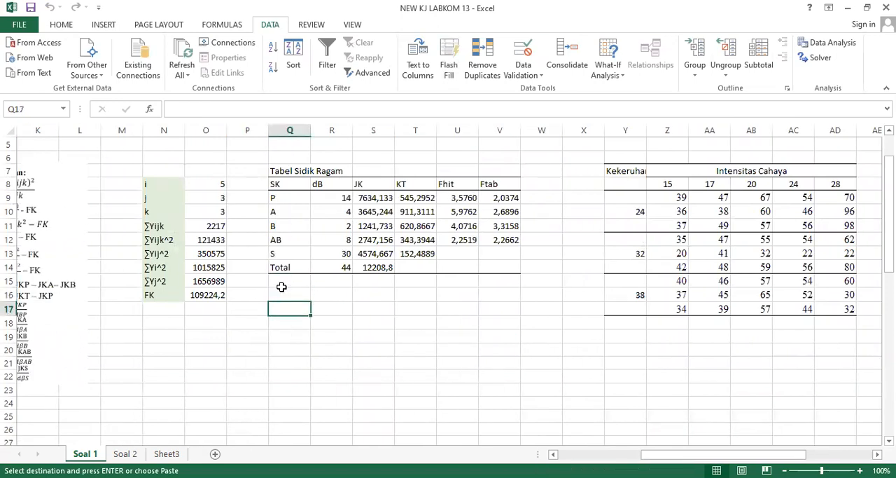
{"action": "key", "text": "ctrl+v"}
{"action": "left_click", "coordinate": [363, 311]}
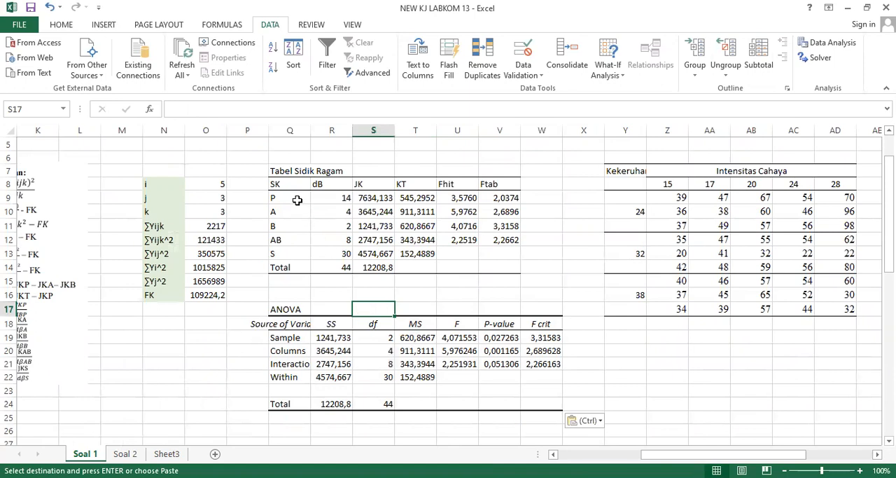
Label the pasted ANOVA rows in column P: B, A, AB and S in P19:P22, and T in P24.
{"action": "left_click", "coordinate": [259, 353]}
{"action": "key", "text": "Up"}
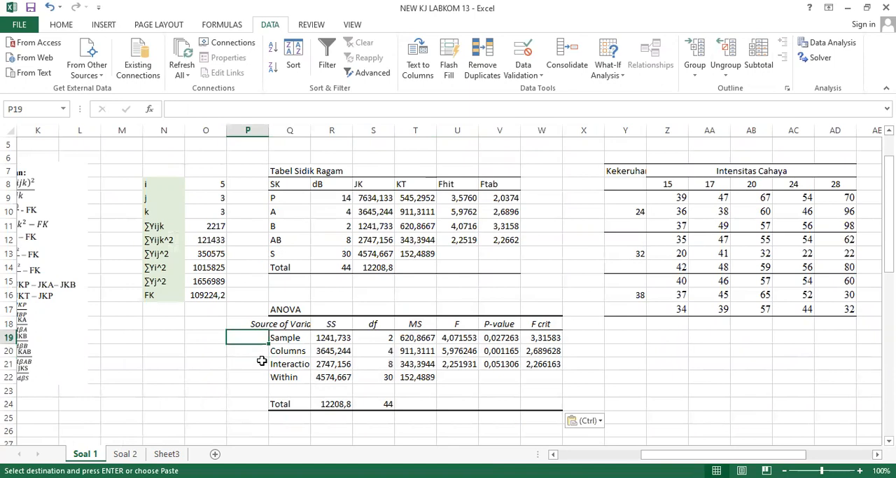
{"action": "type", "text": "B"}
{"action": "key", "text": "Return"}
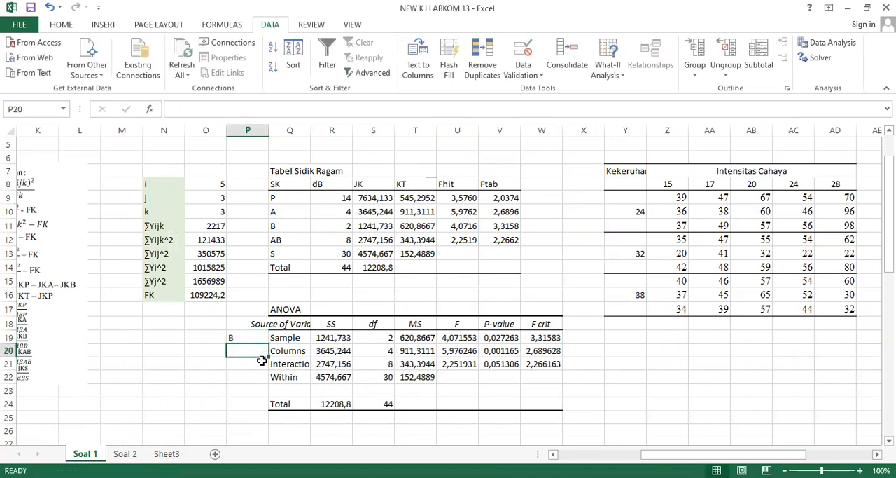
{"action": "type", "text": "A"}
{"action": "key", "text": "Return"}
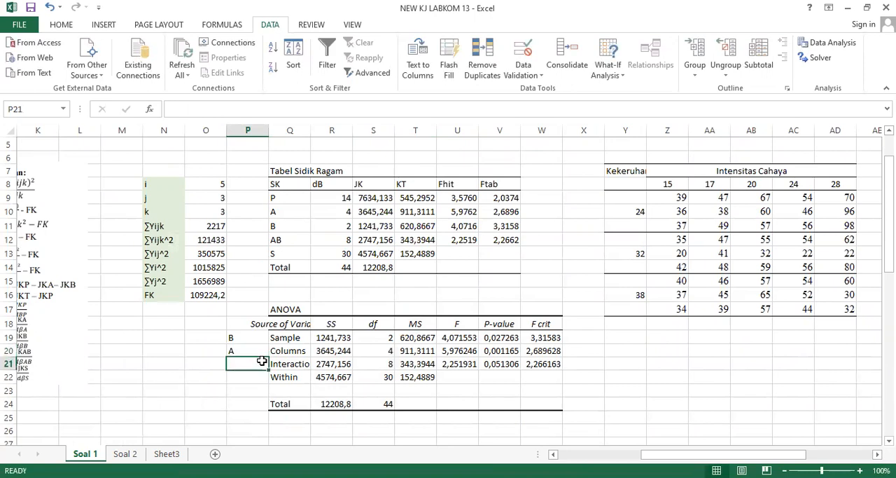
{"action": "type", "text": "AB"}
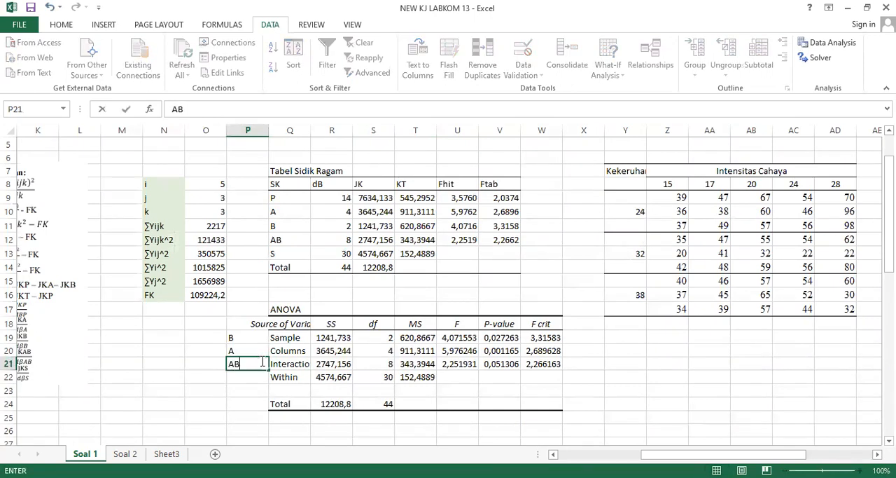
{"action": "key", "text": "Return"}
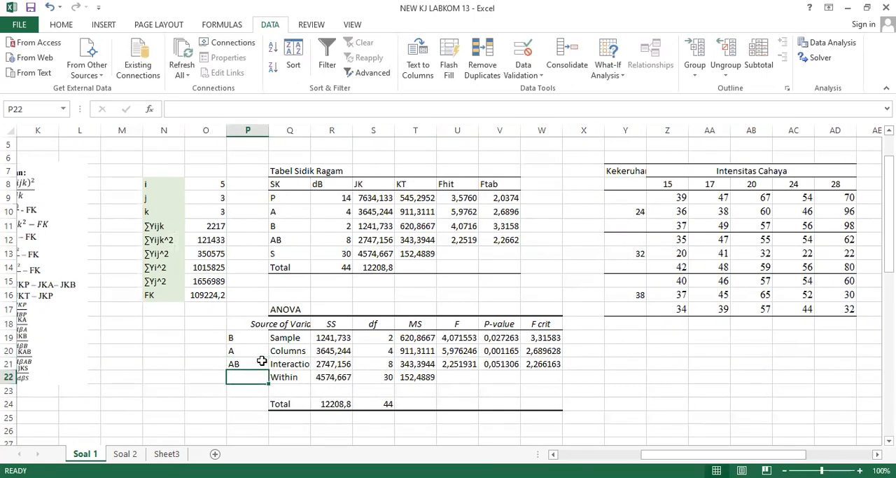
{"action": "type", "text": "S"}
{"action": "key", "text": "Return"}
{"action": "key", "text": "Return"}
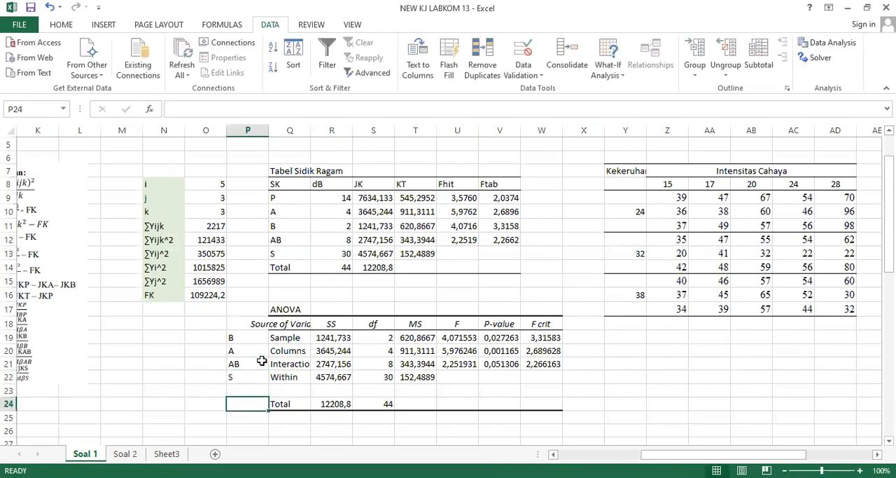
{"action": "type", "text": "T"}
{"action": "key", "text": "Tab"}
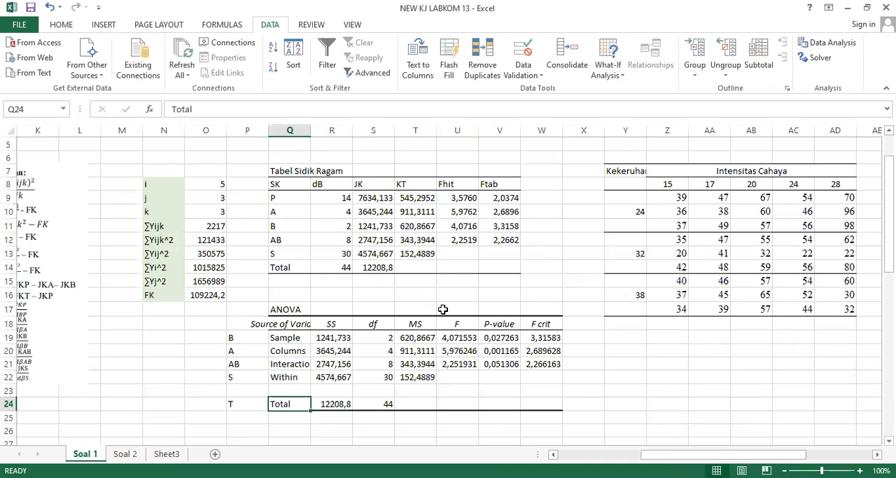
Compare the columns of the pasted ANOVA table with those of the Tabel Sidik Ragam.
{"action": "left_click", "coordinate": [379, 351]}
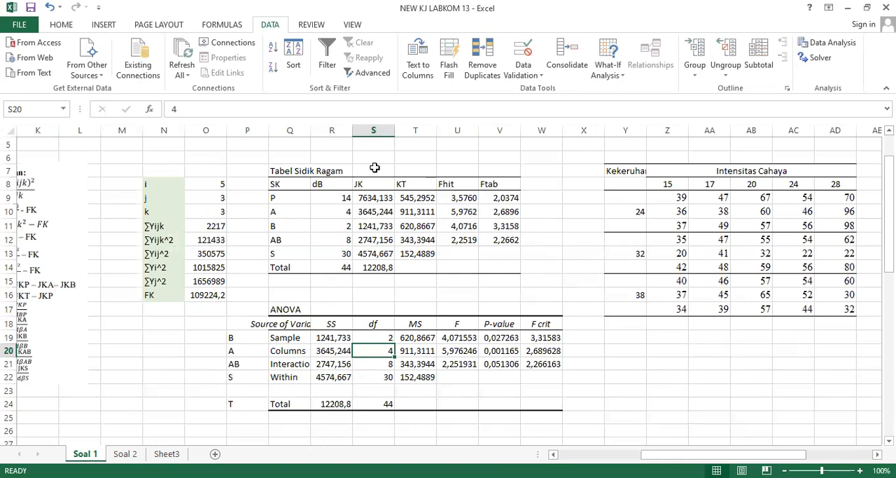
{"action": "left_click", "coordinate": [314, 170]}
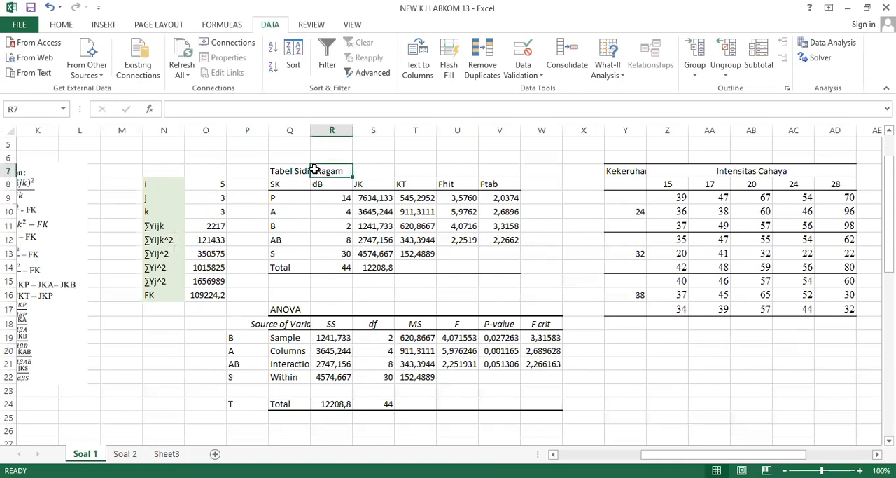
{"action": "key", "text": "Left"}
{"action": "key", "text": "Down"}
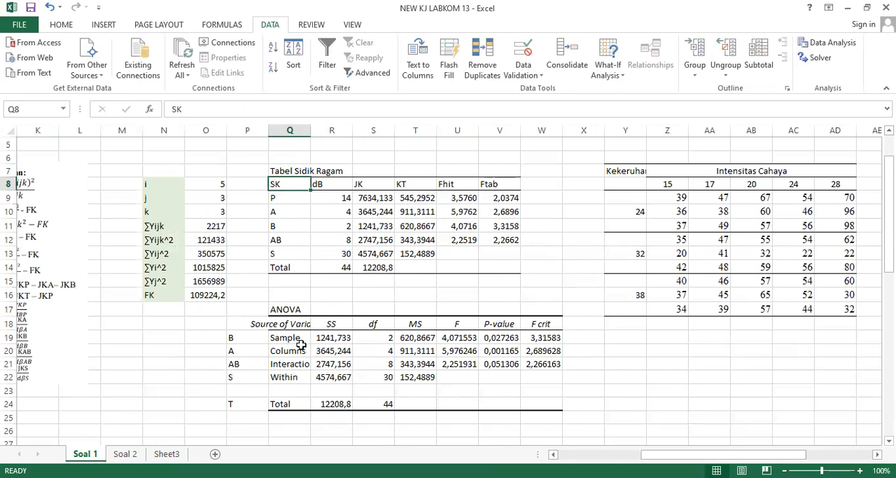
{"action": "left_click", "coordinate": [611, 361]}
{"action": "key", "text": "Right"}
{"action": "key", "text": "Right"}
{"action": "key", "text": "Right"}
{"action": "key", "text": "Right"}
{"action": "key", "text": "Right"}
{"action": "key", "text": "Right"}
{"action": "key", "text": "Right"}
{"action": "key", "text": "Right"}
{"action": "key", "text": "Right"}
{"action": "key", "text": "Right"}
{"action": "key", "text": "Left"}
{"action": "key", "text": "Left"}
{"action": "key", "text": "Left"}
{"action": "key", "text": "Left"}
{"action": "key", "text": "Left"}
{"action": "key", "text": "Left"}
{"action": "key", "text": "Left"}
{"action": "key", "text": "Left"}
{"action": "key", "text": "Left"}
{"action": "key", "text": "Left"}
{"action": "key", "text": "Left"}
{"action": "key", "text": "Left"}
{"action": "key", "text": "Left"}
{"action": "key", "text": "Left"}
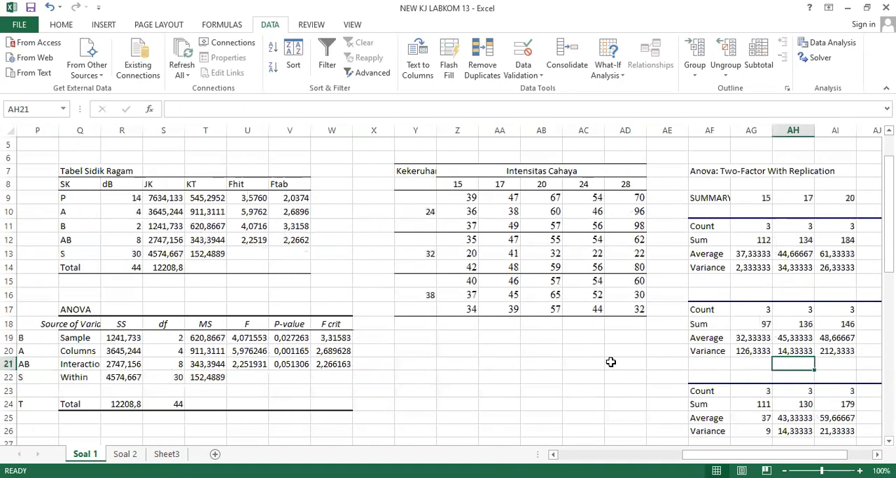
{"action": "key", "text": "Down"}
{"action": "key", "text": "Down"}
{"action": "key", "text": "Down"}
{"action": "key", "text": "Down"}
{"action": "key", "text": "Down"}
{"action": "key", "text": "Down"}
{"action": "key", "text": "Down"}
{"action": "key", "text": "Down"}
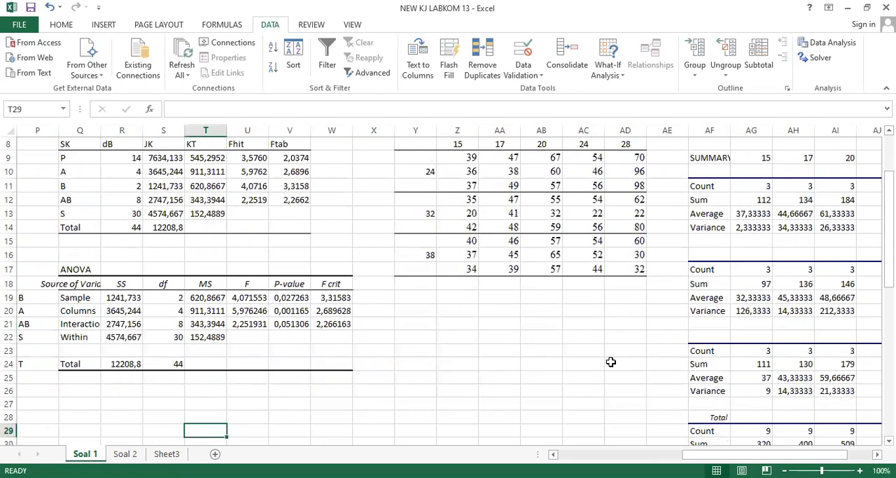
{"action": "key", "text": "Left"}
{"action": "key", "text": "Left"}
{"action": "key", "text": "Left"}
{"action": "key", "text": "Left"}
{"action": "key", "text": "Left"}
{"action": "key", "text": "Left"}
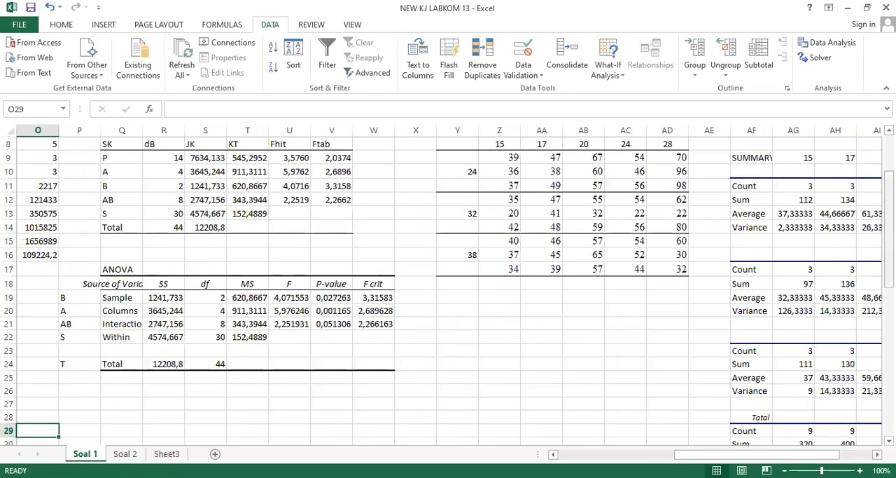
Review the pasted ANOVA table alongside the source data, the Tabel Sidik Ragam and the hypotheses in the problem statement.
{"action": "mouse_move", "coordinate": [889, 280]}
{"action": "left_mouse_down"}
{"action": "mouse_move", "coordinate": [889, 264]}
{"action": "mouse_move", "coordinate": [889, 297]}
{"action": "left_mouse_up"}
{"action": "left_click", "coordinate": [122, 362]}
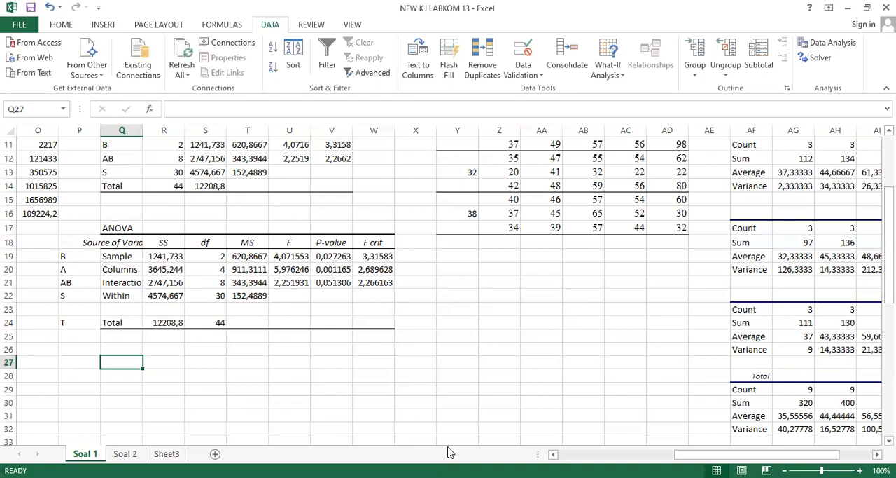
{"action": "scroll", "coordinate": [450, 452], "scroll_direction": "up", "scroll_amount": 2}
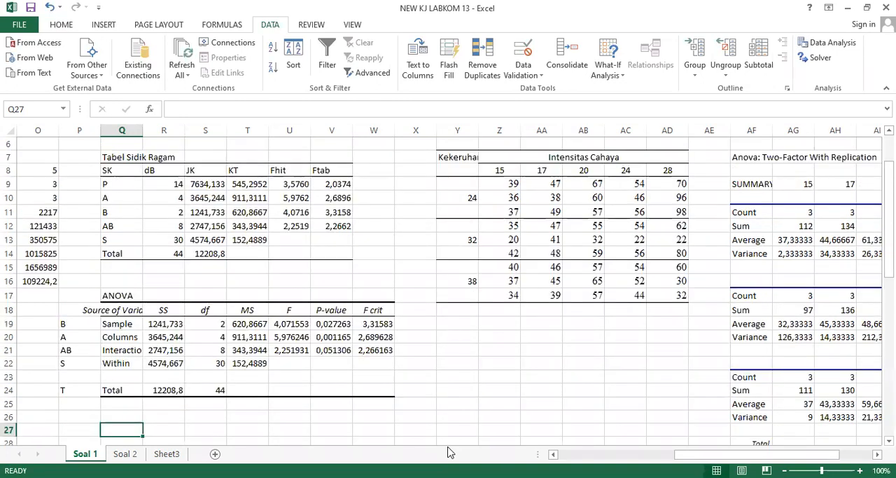
{"action": "left_click", "coordinate": [526, 255]}
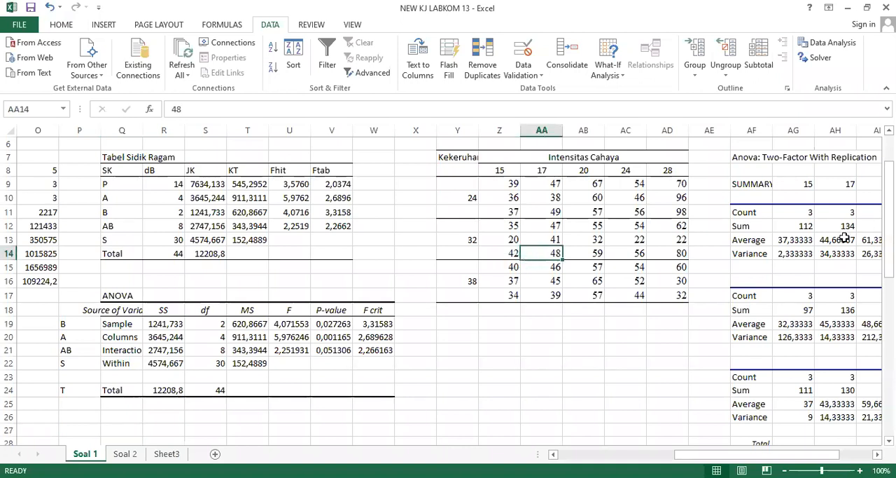
{"action": "scroll", "coordinate": [150, 365], "scroll_direction": "down", "scroll_amount": 2}
{"action": "left_click", "coordinate": [124, 348]}
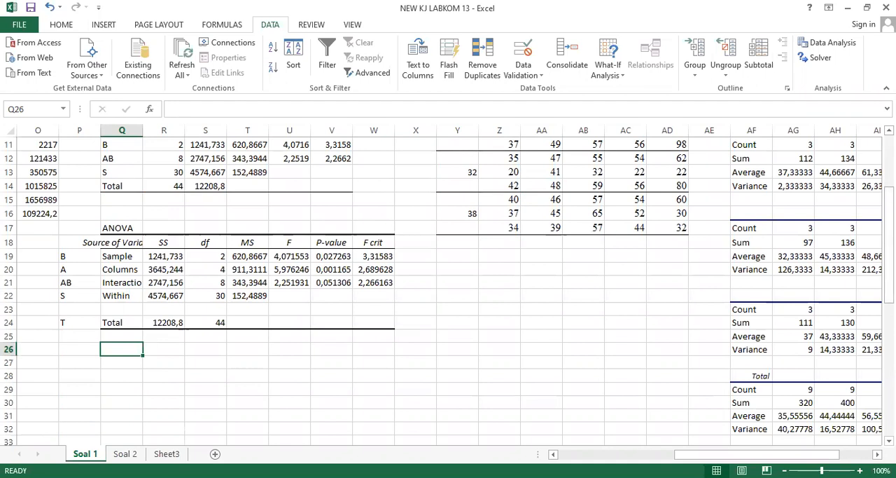
{"action": "left_click_drag", "start_coordinate": [889, 241], "coordinate": [889, 183]}
{"action": "left_click_drag", "start_coordinate": [717, 454], "coordinate": [601, 455]}
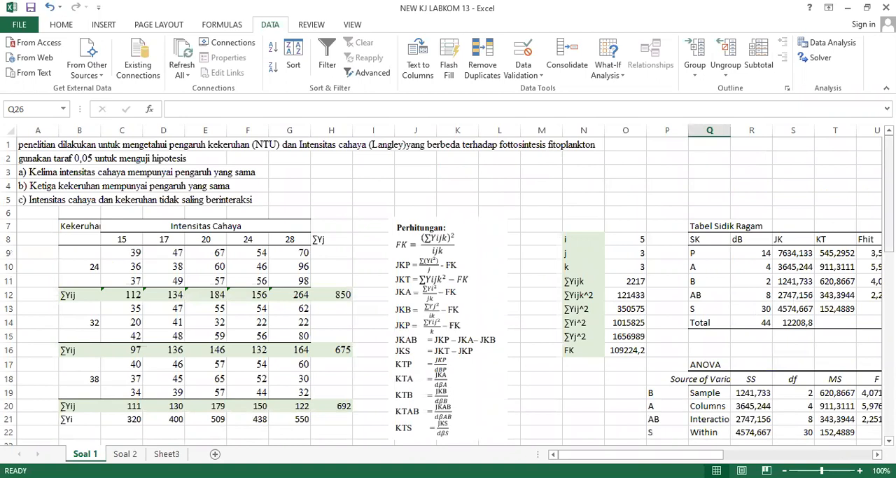
Enter the heading "Kesimpulan dan Interpretasi" in Q26, below the pasted ANOVA table.
{"action": "scroll", "coordinate": [714, 343], "scroll_direction": "down", "scroll_amount": 4}
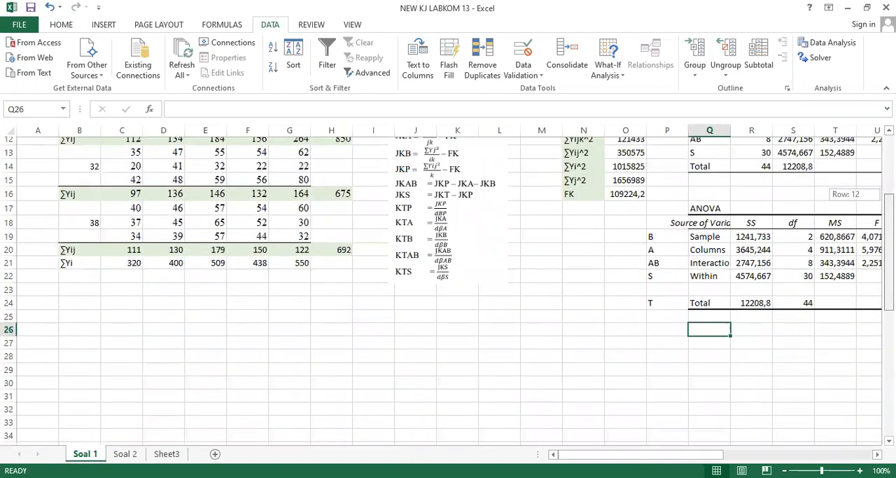
{"action": "left_click", "coordinate": [714, 343]}
{"action": "key", "text": "Up"}
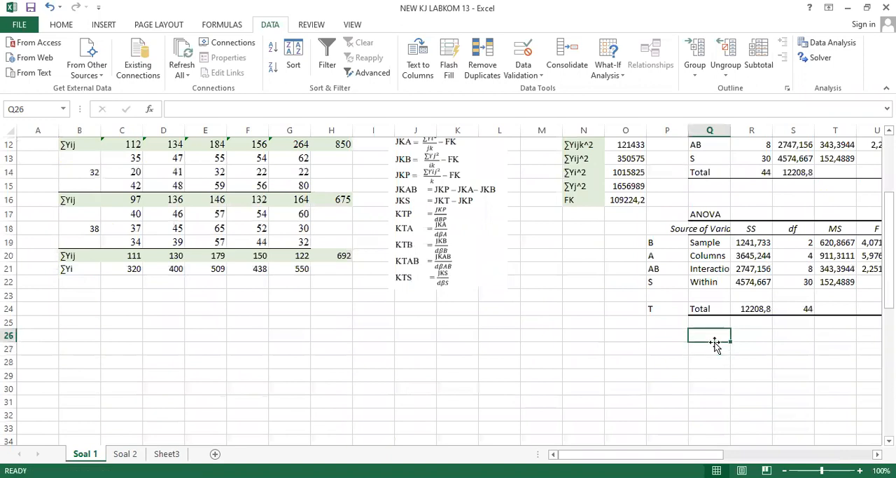
{"action": "type", "text": "Kesi"}
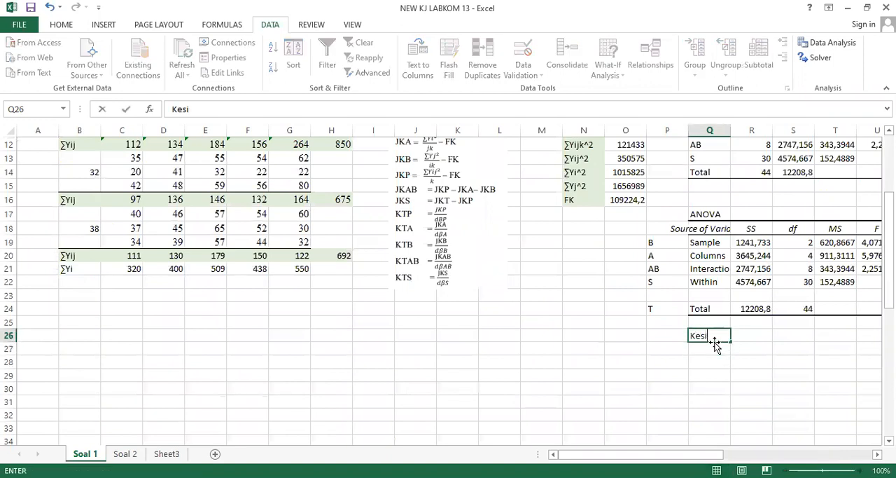
{"action": "type", "text": "mpulan"}
{"action": "left_click_drag", "start_coordinate": [707, 454], "coordinate": [763, 456]}
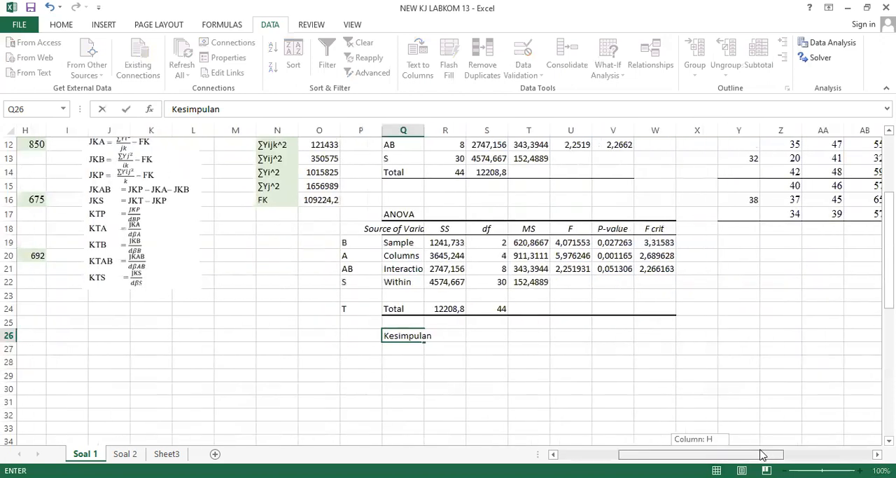
{"action": "type", "text": "dan Int"}
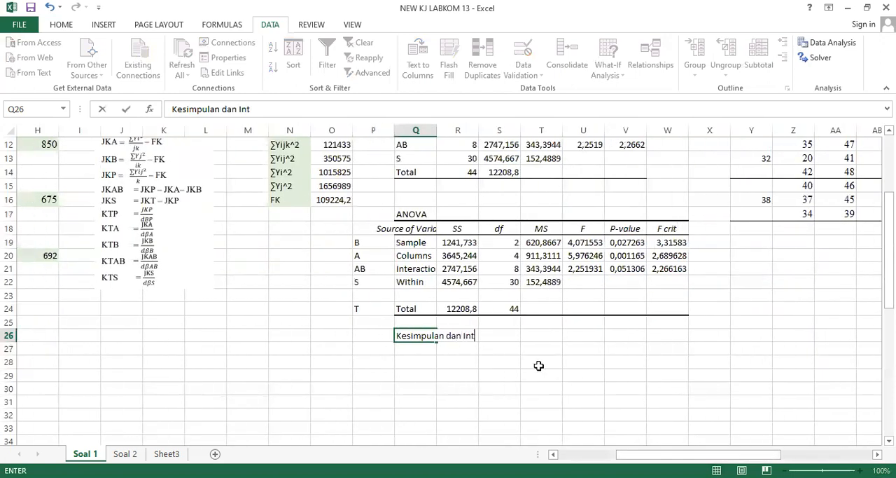
{"action": "type", "text": "erpretasi"}
{"action": "key", "text": "Return"}
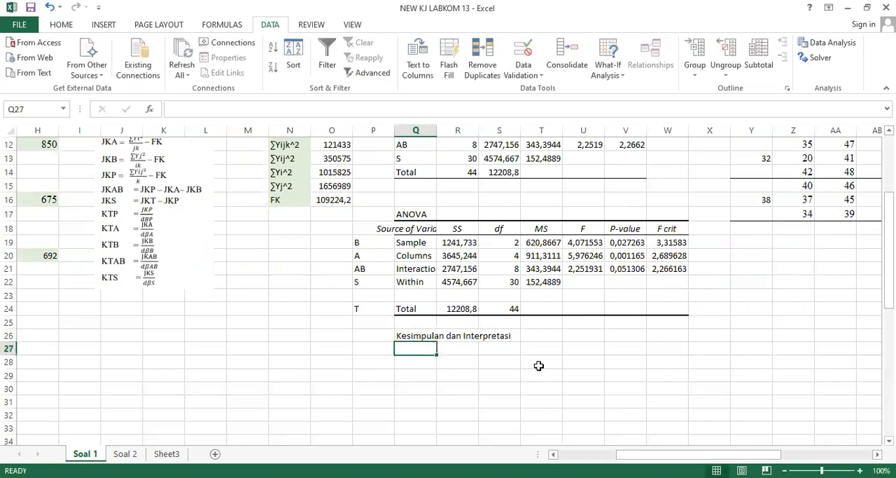
Add the section labels "Perlakuan" in Q28 and "Kelompok" in Q33 under the conclusion heading.
{"action": "key", "text": "Down"}
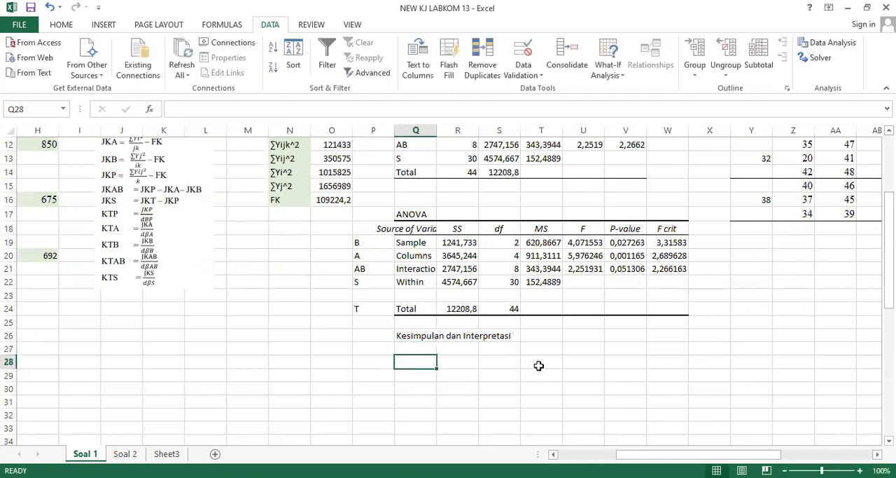
{"action": "type", "text": "Perlakuan"}
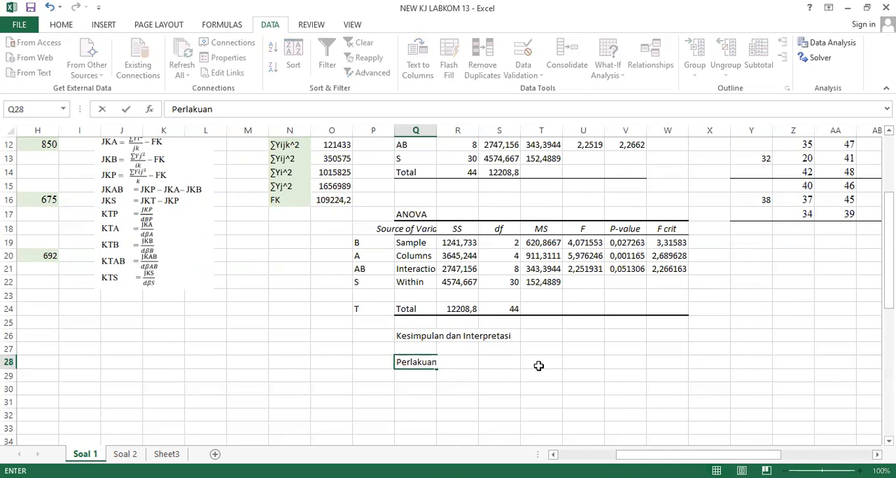
{"action": "key", "text": "Return"}
{"action": "key", "text": "Down"}
{"action": "key", "text": "Down"}
{"action": "key", "text": "Down"}
{"action": "key", "text": "Down"}
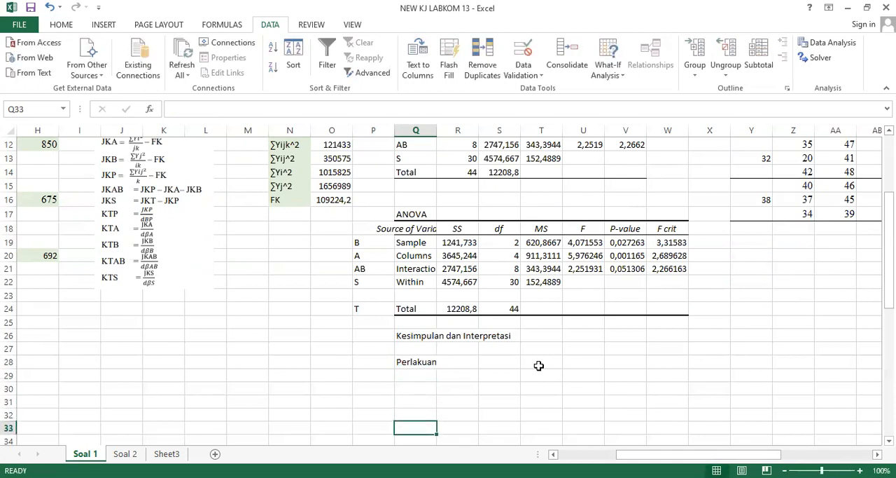
{"action": "type", "text": "Kelompok"}
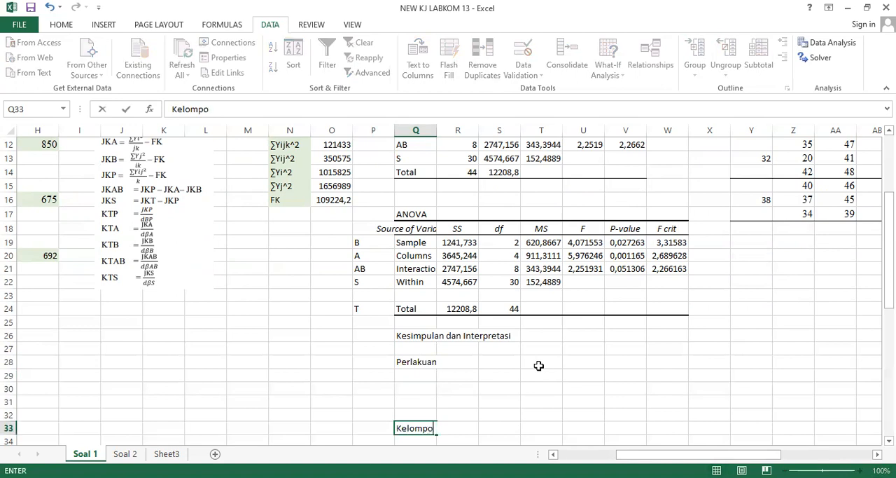
Add the section label "Interaksi" in Q38, five rows below Kelompok.
{"action": "key", "text": "Down"}
{"action": "key", "text": "Down"}
{"action": "key", "text": "Down"}
{"action": "key", "text": "Down"}
{"action": "key", "text": "Down"}
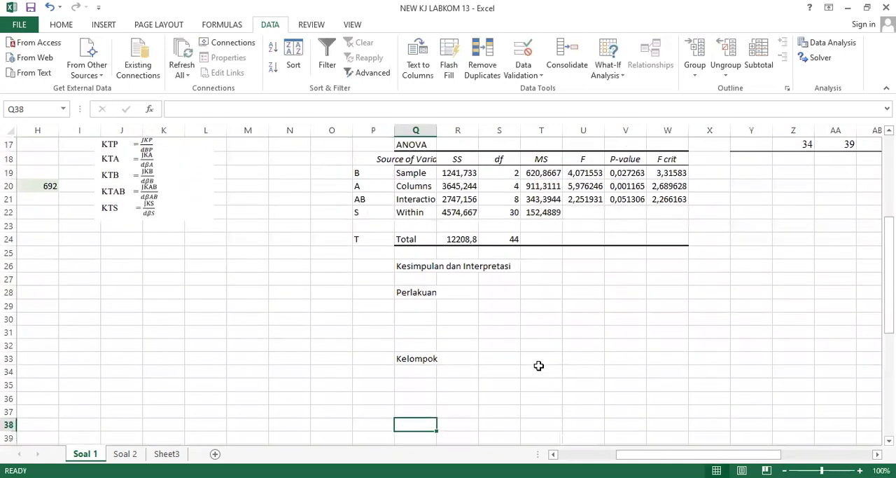
{"action": "type", "text": "Interaksi"}
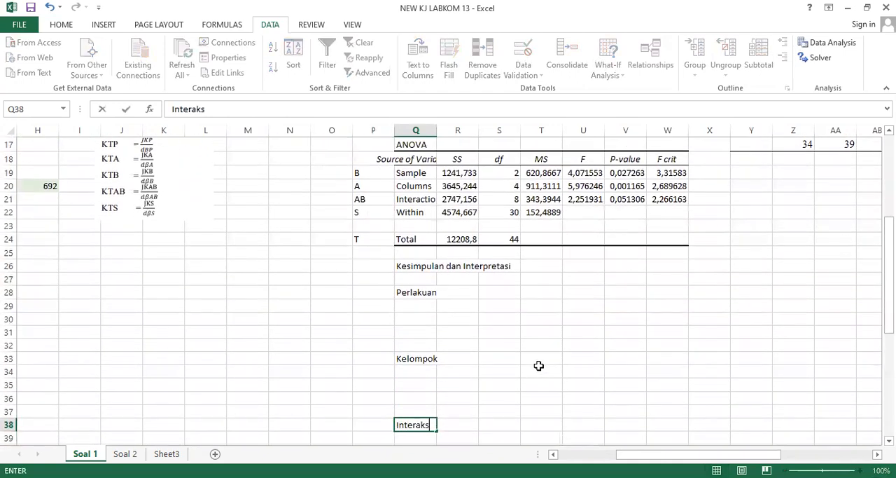
Widen column Q so the Perlakuan label and the ANOVA source names fit.
{"action": "left_click", "coordinate": [486, 312]}
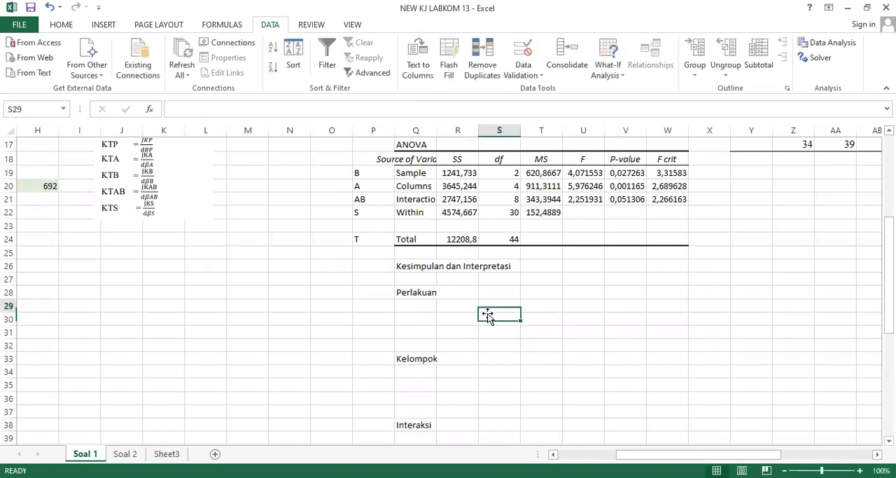
{"action": "key", "text": "Up"}
{"action": "key", "text": "Left"}
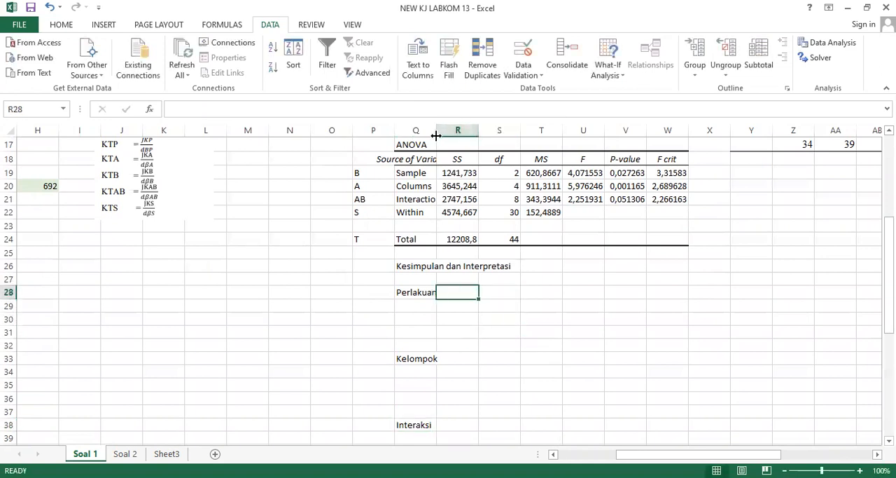
{"action": "left_click_drag", "start_coordinate": [453, 133], "coordinate": [470, 133]}
Compare the F value of the Columns row (A) with its F crit and check its P-value in the ANOVA table.
{"action": "left_click", "coordinate": [533, 185]}
{"action": "key", "text": "Right"}
{"action": "key", "text": "Up"}
{"action": "key", "text": "Up"}
{"action": "scroll", "coordinate": [533, 186], "scroll_direction": "up", "scroll_amount": 2}
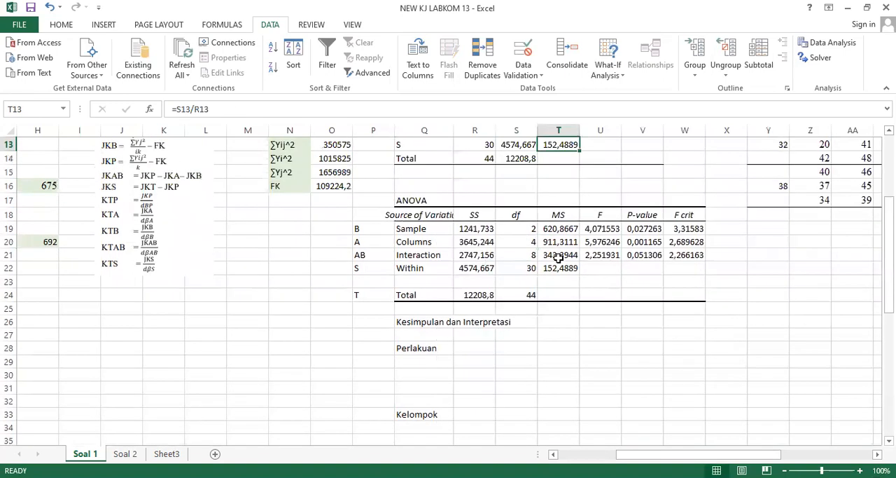
{"action": "left_click", "coordinate": [594, 243]}
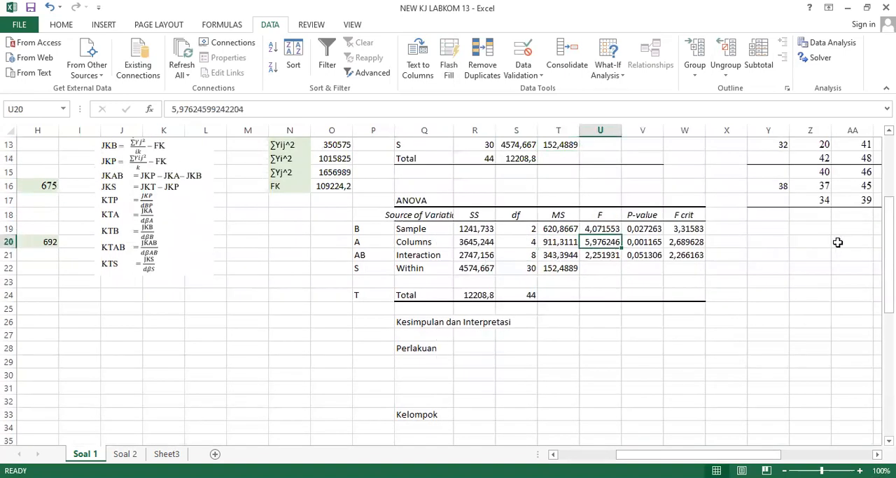
{"action": "left_click_drag", "start_coordinate": [888, 253], "coordinate": [889, 244]}
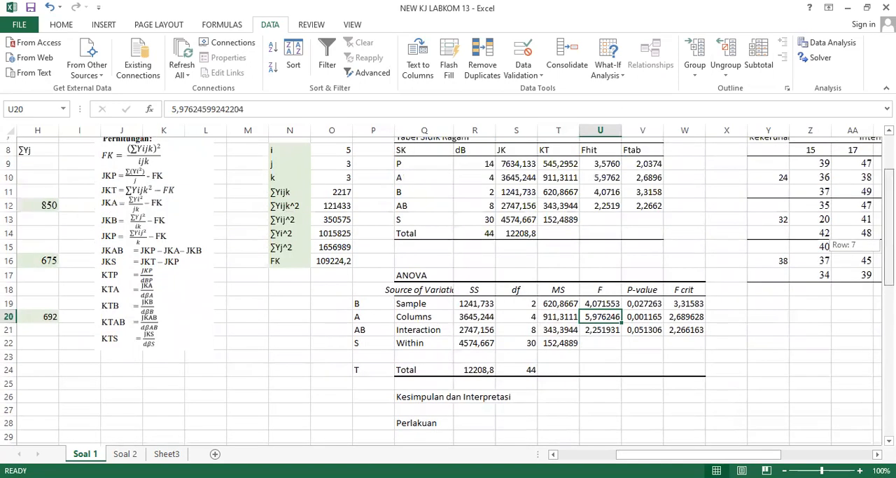
{"action": "left_click", "coordinate": [684, 310]}
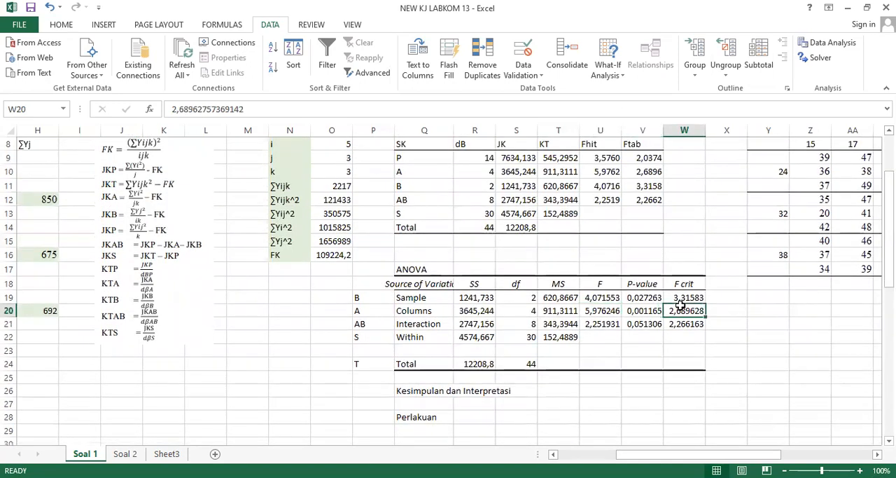
{"action": "left_click", "coordinate": [606, 309]}
{"action": "left_click", "coordinate": [648, 310]}
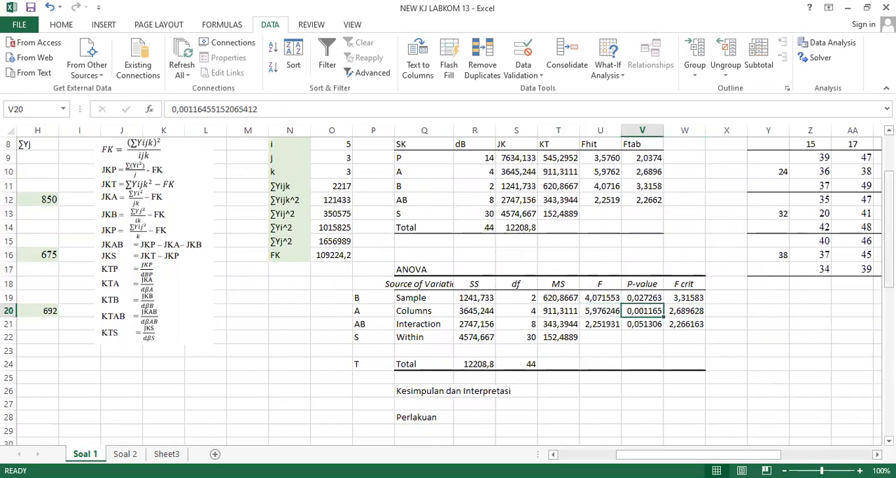
{"action": "left_click_drag", "start_coordinate": [889, 238], "coordinate": [889, 246]}
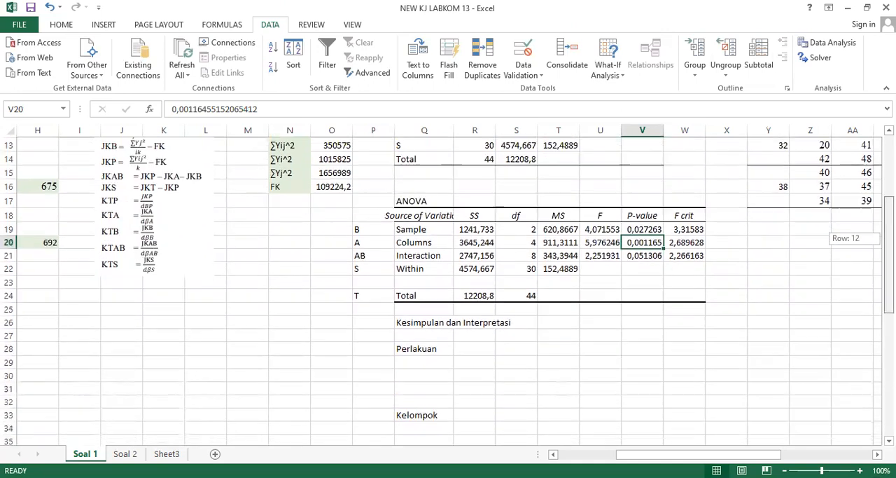
{"action": "left_click", "coordinate": [588, 241]}
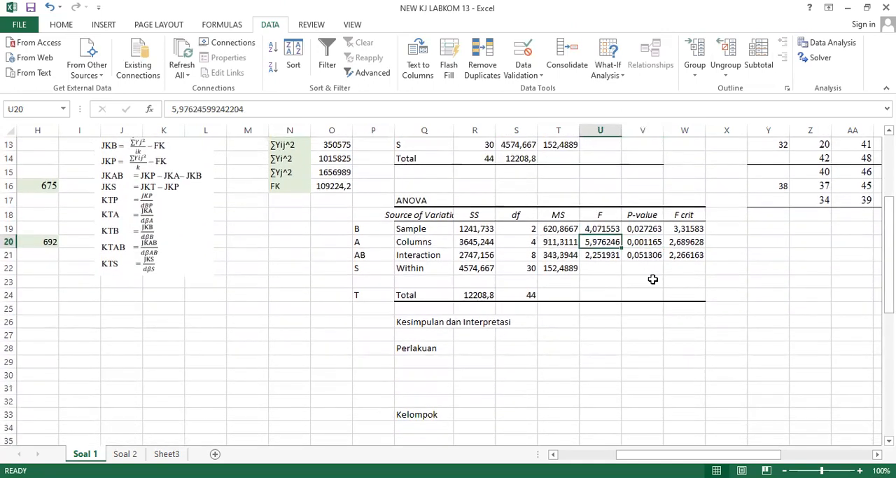
Record the test criteria beside Perlakuan: "Fhit > Ftab" in R28 and "nilai P < 0,05" in S28.
{"action": "left_click", "coordinate": [466, 354]}
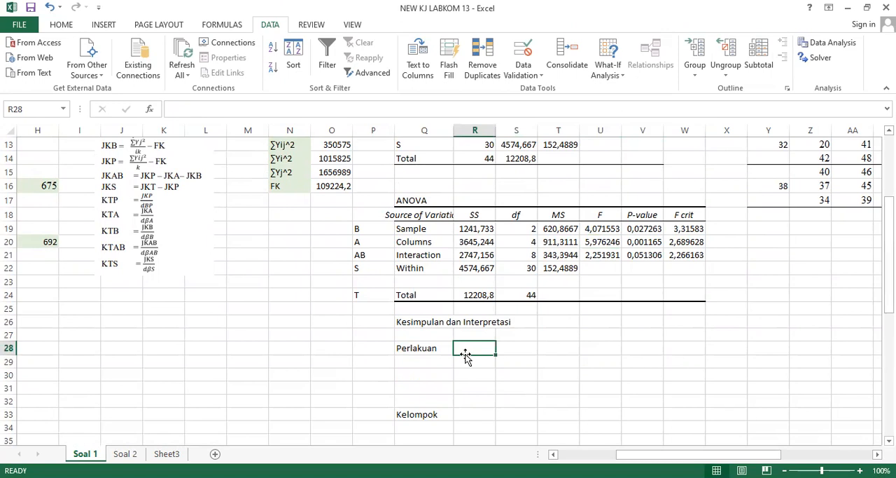
{"action": "type", "text": "Fhit"}
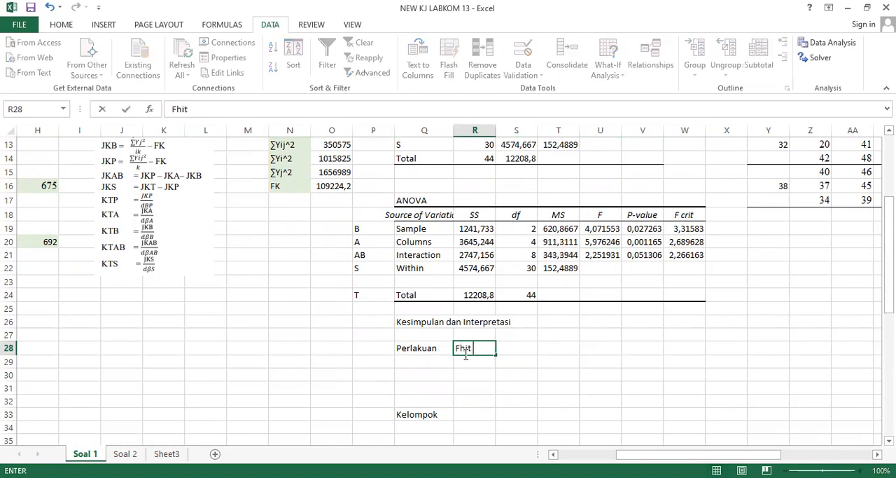
{"action": "type", "text": " > Ftab"}
{"action": "key", "text": "Tab"}
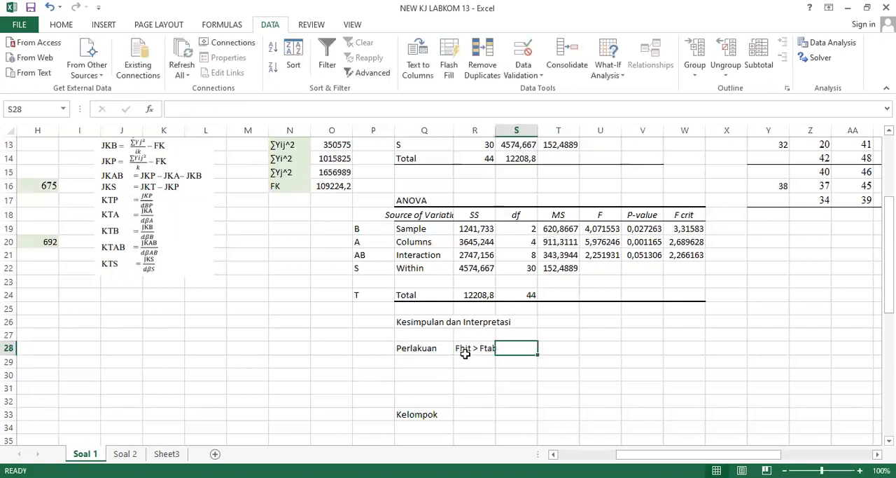
{"action": "type", "text": "nilai"}
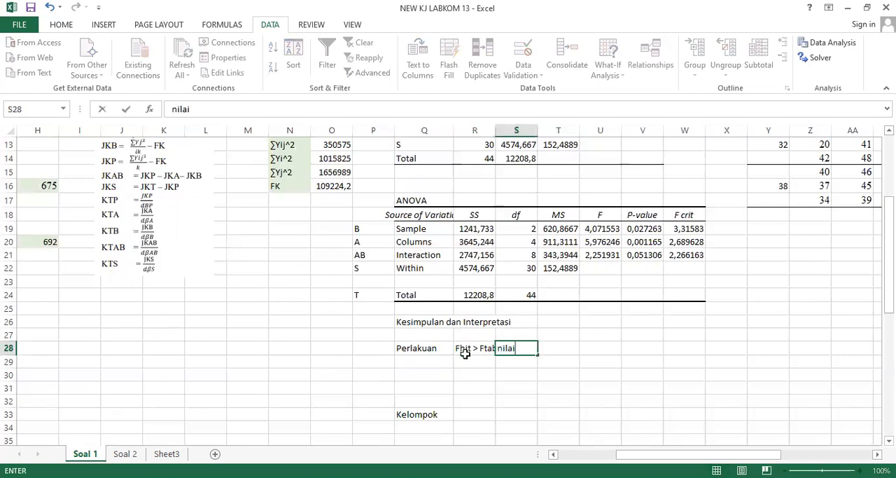
{"action": "type", "text": " P < 0,05"}
{"action": "key", "text": "Tab"}
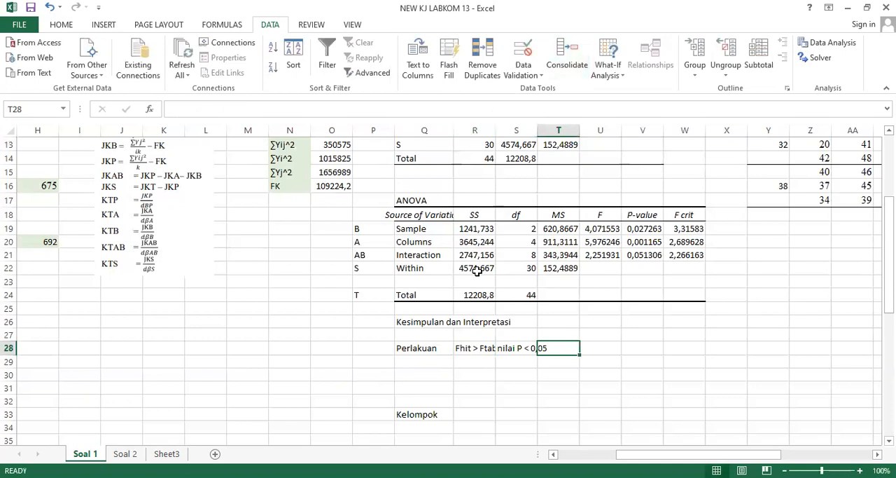
Widen column R to fit its text and enter the decision "Tolak H0" in R29.
{"action": "left_click", "coordinate": [484, 358]}
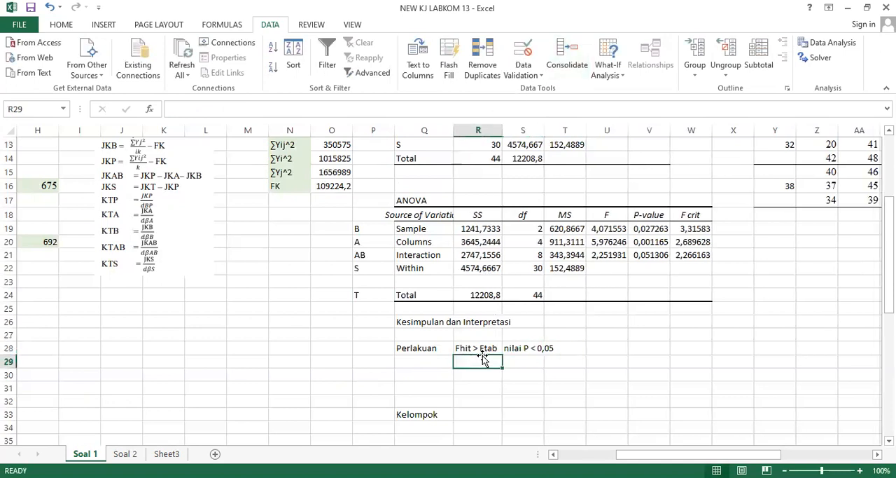
{"action": "type", "text": "Tolak H0"}
{"action": "key", "text": "Return"}
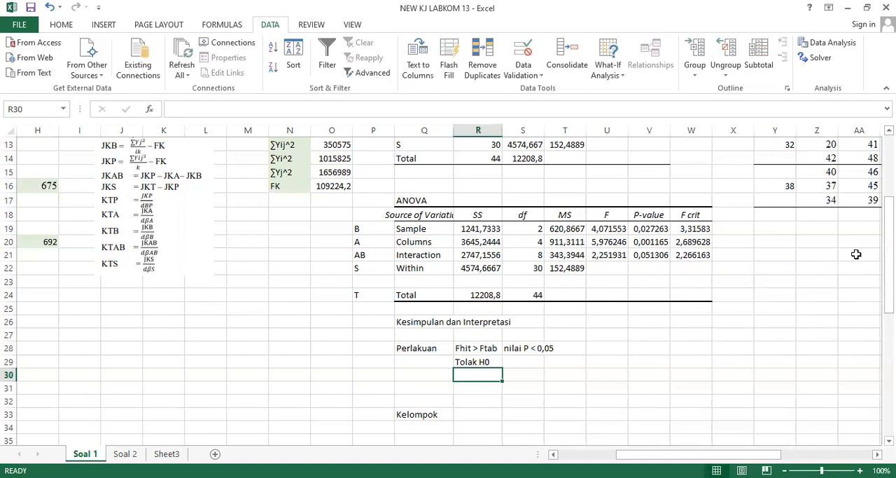
Write the Perlakuan interpretation in R30: "Berdasarkan SK95%, dapat dipercaya bahwa cahaya berpengaruh terhadap fotosintesis fitoplankton".
{"action": "type", "text": "Berdasarkan"}
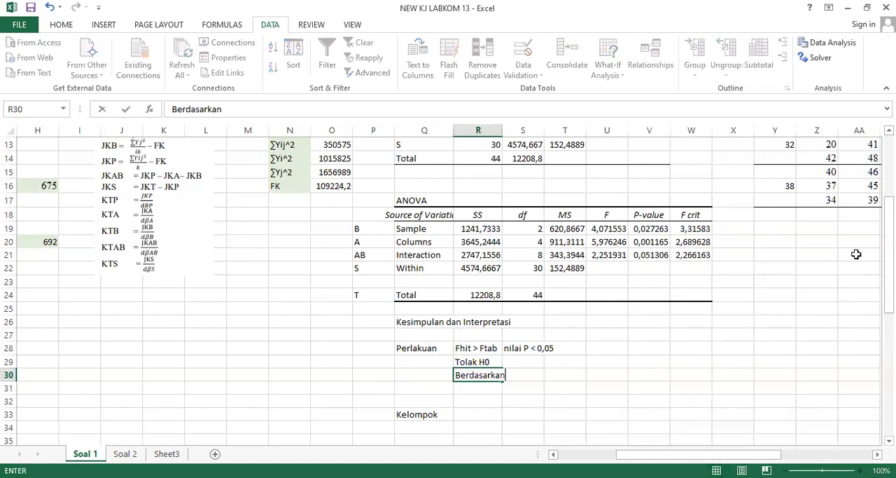
{"action": "type", "text": " SK95%, dapat d"}
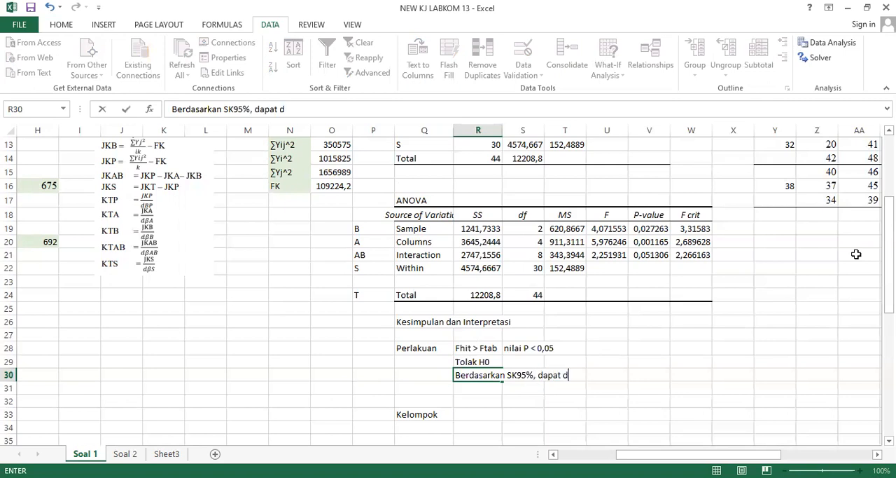
{"action": "type", "text": "ipercaya bahwa"}
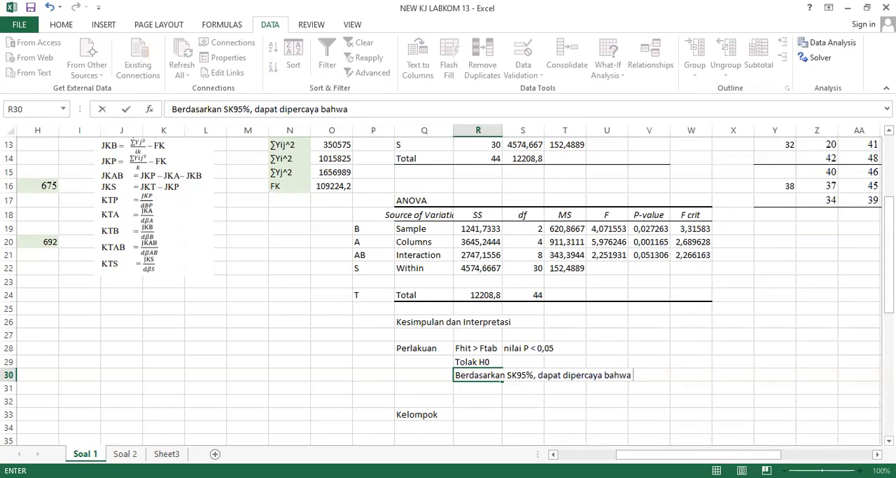
{"action": "type", "text": "cahaya ber"}
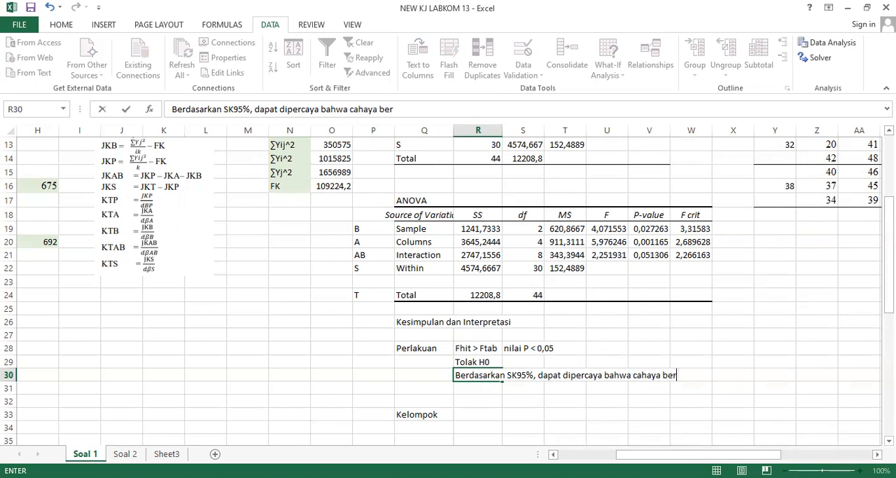
{"action": "type", "text": "pengaruh terha"}
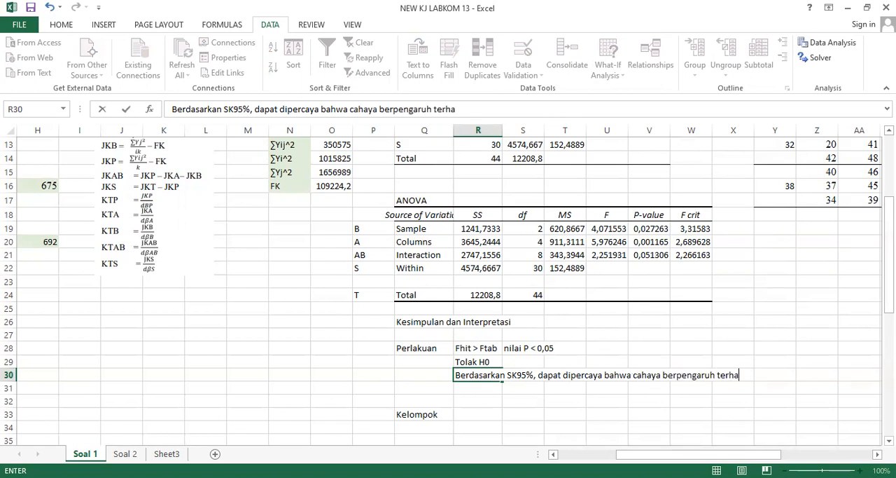
{"action": "type", "text": "dap fotosintesis fitoplankton"}
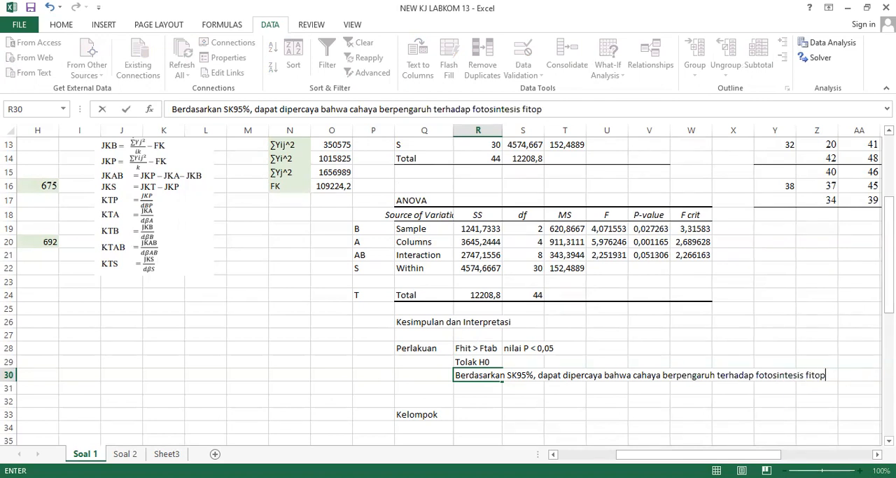
Insert "setidaknya satu perlakuan" before "cahaya" in the Perlakuan interpretation in R30.
{"action": "left_click", "coordinate": [346, 108]}
{"action": "type", "text": "setidakna"}
{"action": "key", "text": "BackSpace"}
{"action": "type", "text": "ya satu "}
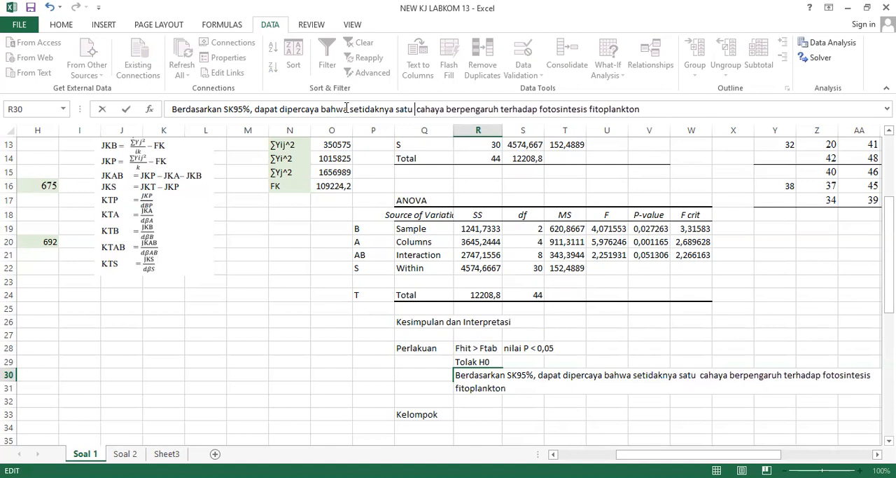
{"action": "type", "text": "perlakuan"}
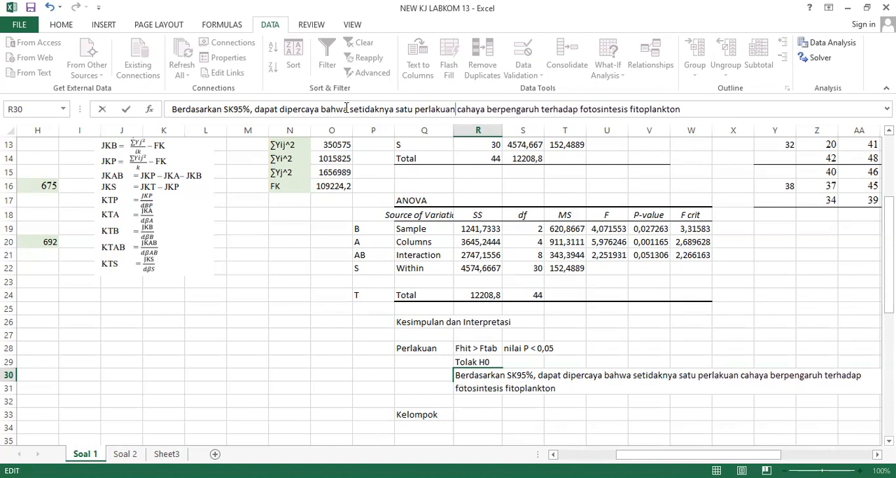
{"action": "key", "text": "Return"}
{"action": "key", "text": "Up"}
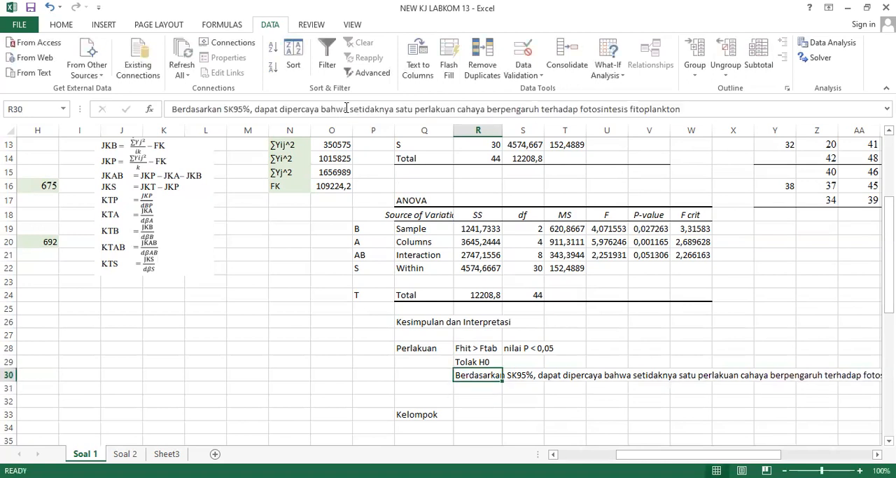
Merge and center R30:W32 and wrap the text so the Perlakuan interpretation fits within the block.
{"action": "key", "text": "shift+Down"}
{"action": "key", "text": "shift+Down"}
{"action": "key", "text": "shift+Right"}
{"action": "key", "text": "shift+Right"}
{"action": "key", "text": "shift+Right"}
{"action": "key", "text": "shift+Right"}
{"action": "key", "text": "shift+Right"}
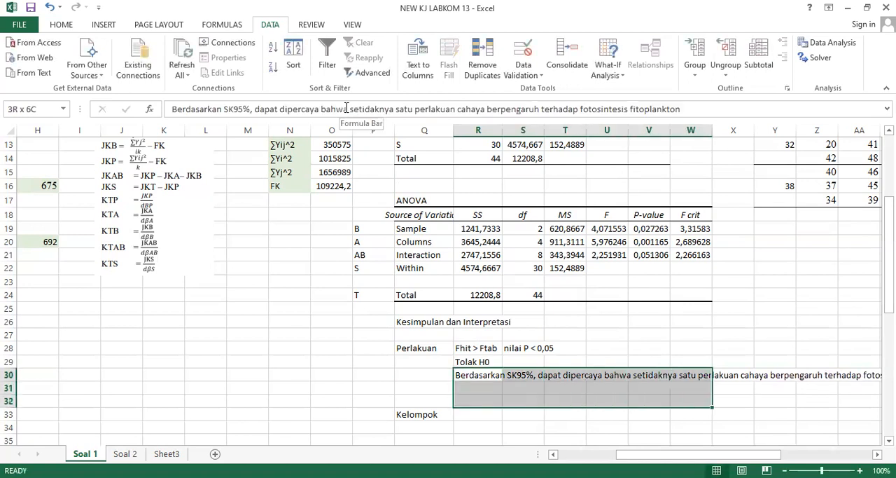
{"action": "left_click", "coordinate": [62, 26]}
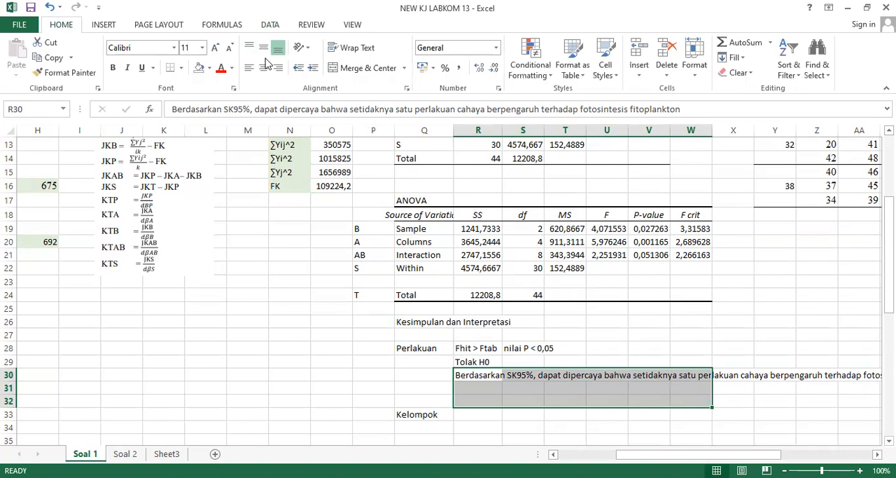
{"action": "left_click", "coordinate": [361, 69]}
{"action": "left_click", "coordinate": [354, 49]}
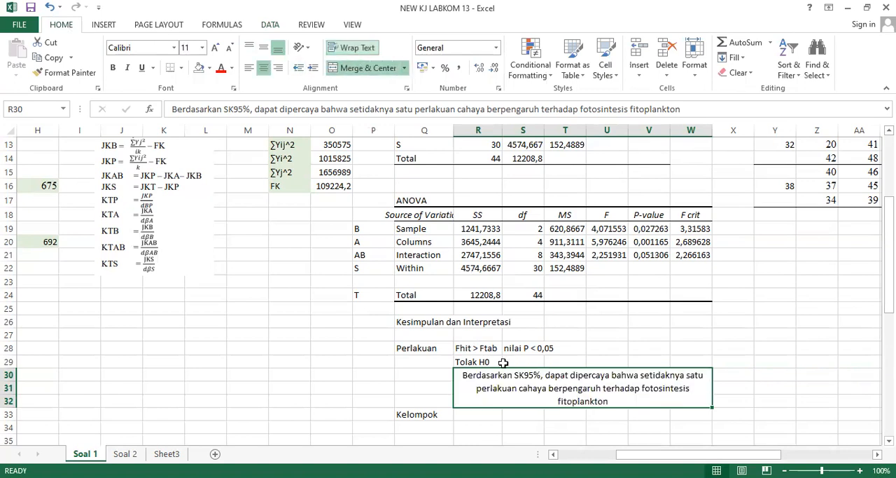
Compare the F value of the Sample row (B) with its F crit and check its P-value for the Kelompok conclusion.
{"action": "left_click", "coordinate": [464, 430]}
{"action": "scroll", "coordinate": [463, 430], "scroll_direction": "down", "scroll_amount": 2}
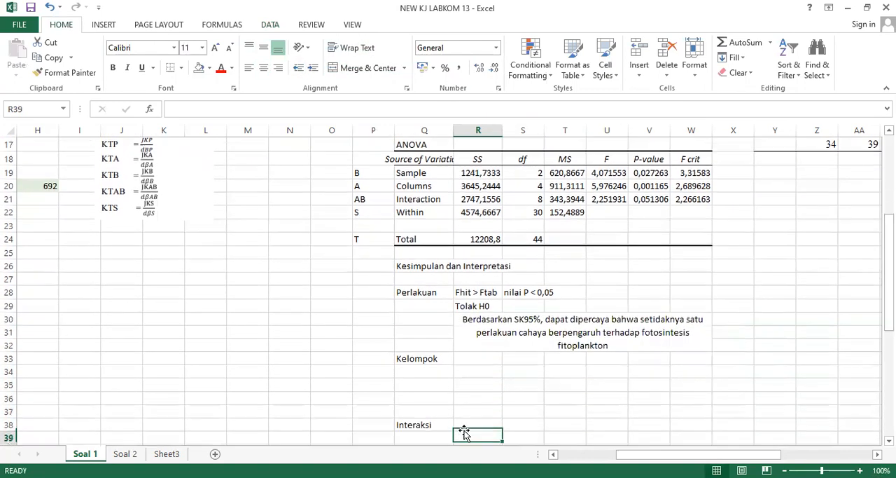
{"action": "left_click", "coordinate": [466, 336]}
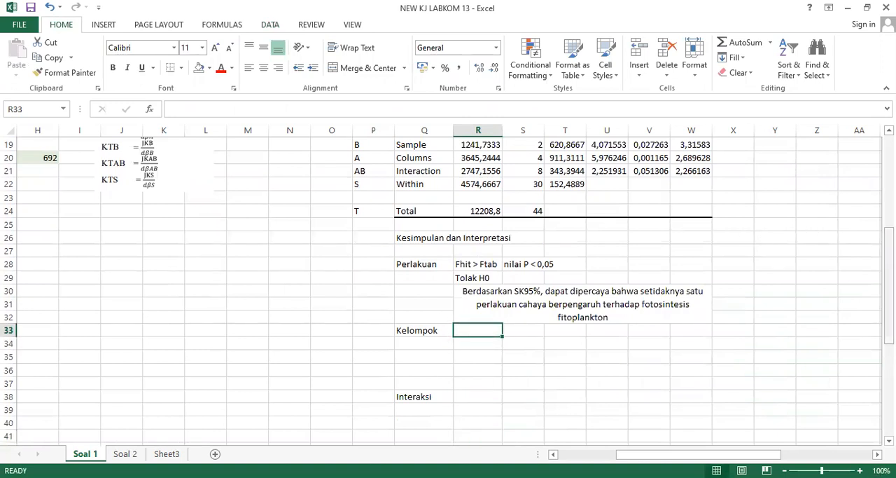
{"action": "left_click_drag", "start_coordinate": [890, 246], "coordinate": [889, 203]}
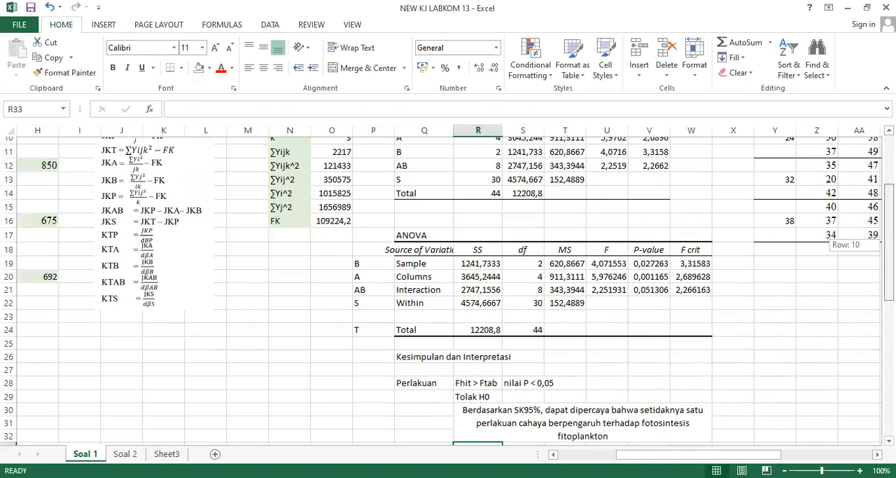
{"action": "left_click", "coordinate": [613, 261]}
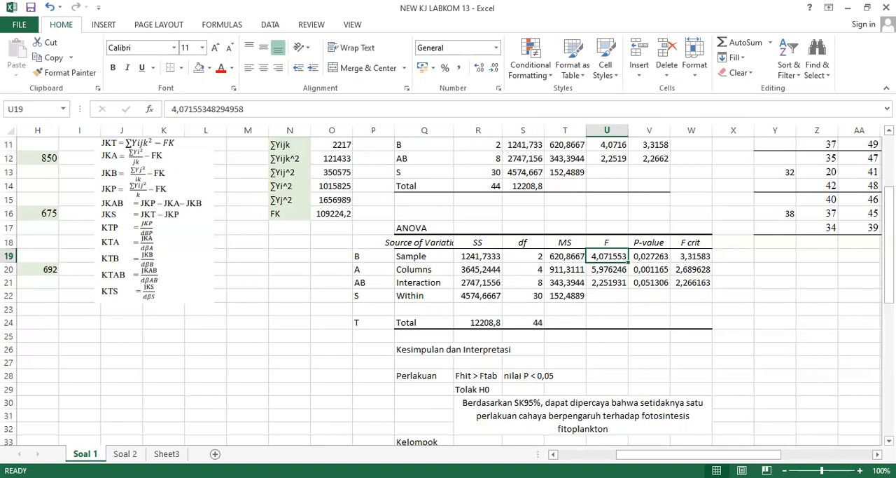
{"action": "left_click", "coordinate": [701, 257]}
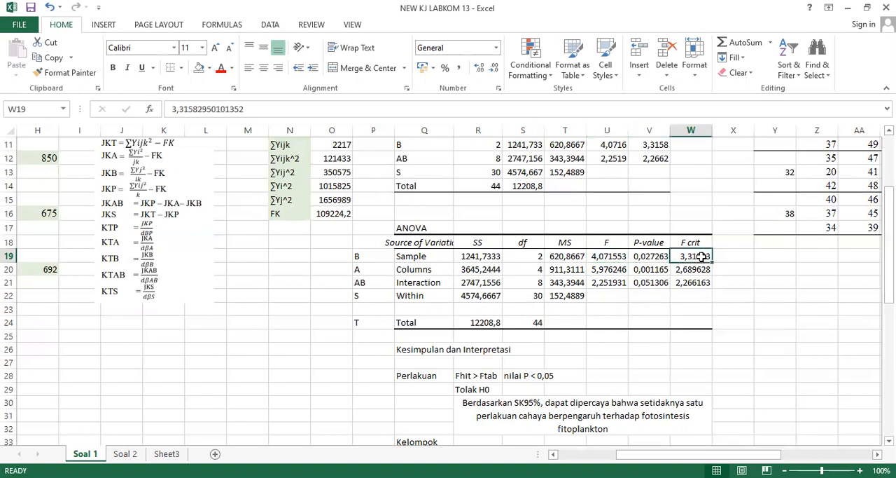
{"action": "left_click", "coordinate": [657, 260]}
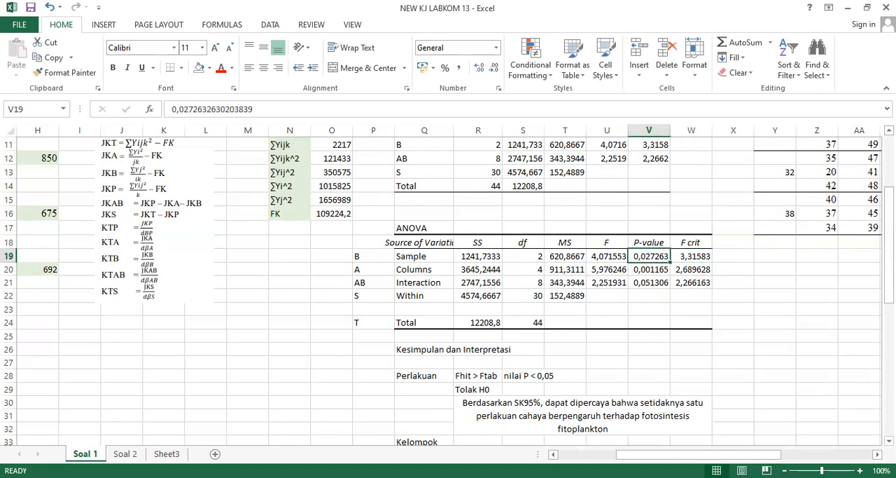
Record the Kelompok test criteria: "Fhit > Ftab" in R33 and "nilai P < 0,05" in S33.
{"action": "left_click_drag", "start_coordinate": [889, 205], "coordinate": [889, 239]}
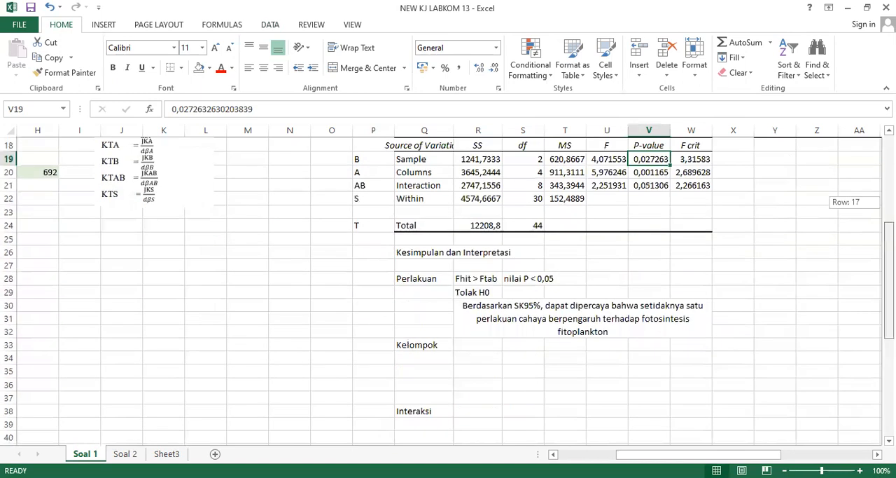
{"action": "left_click", "coordinate": [501, 360]}
{"action": "key", "text": "Up"}
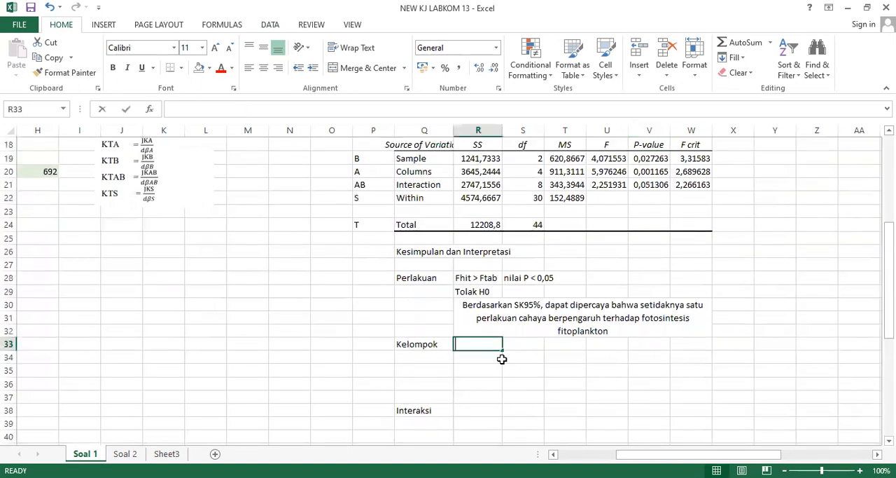
{"action": "type", "text": "Ft"}
{"action": "key", "text": "BackSpace"}
{"action": "type", "text": "hit > "}
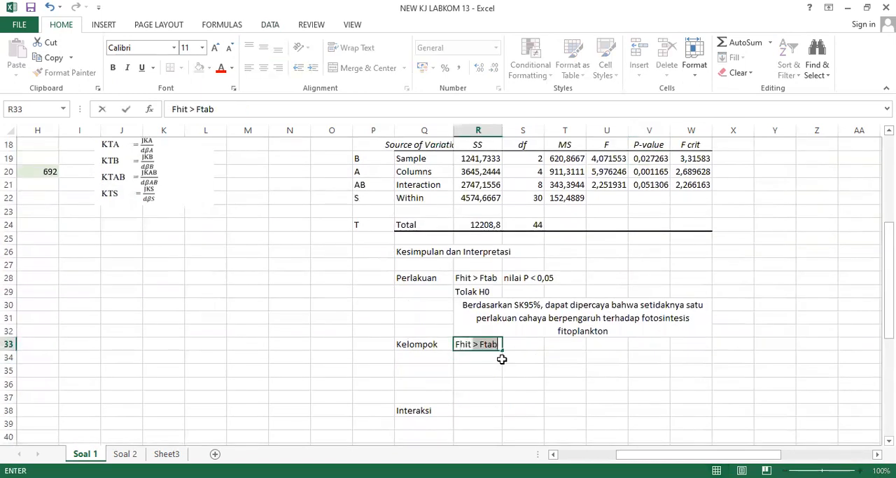
{"action": "type", "text": "Ftab"}
{"action": "key", "text": "Tab"}
{"action": "type", "text": "nilai P "}
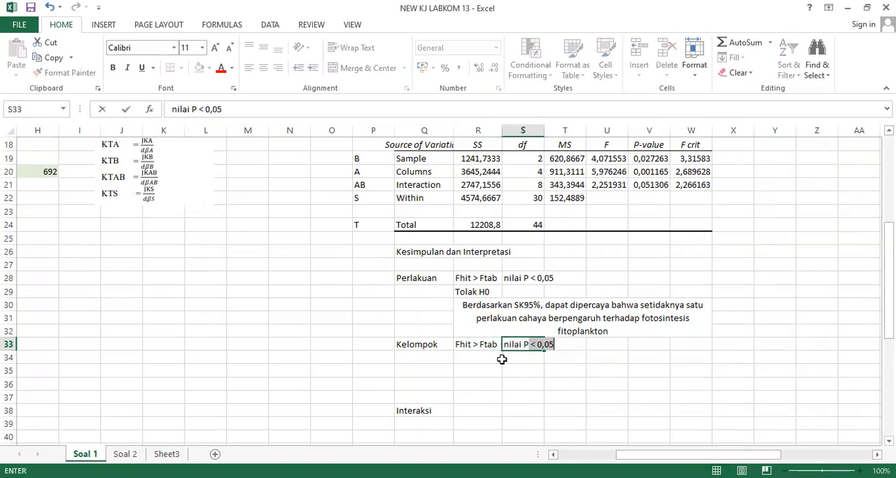
{"action": "type", "text": "< 0,05"}
{"action": "key", "text": "Return"}
Enter the Kelompok decision "Tolak H0" in R34, below its test criteria.
{"action": "left_click", "coordinate": [501, 359]}
{"action": "type", "text": "Tolak "}
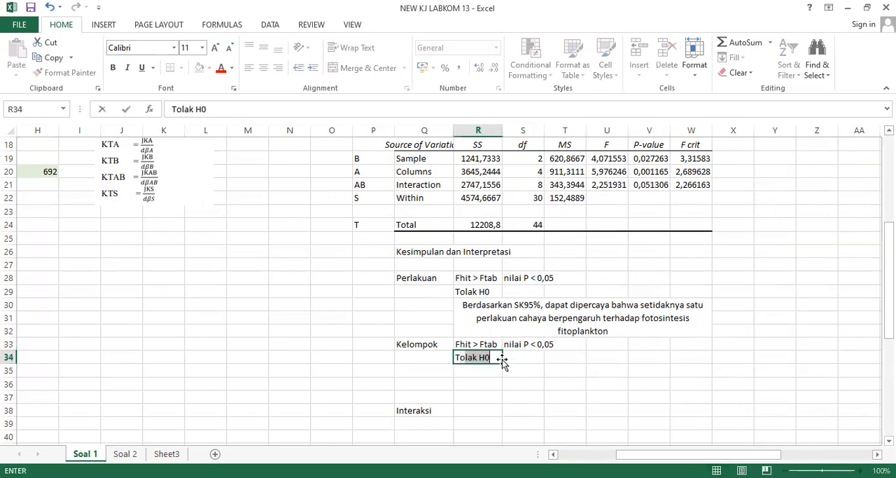
{"action": "type", "text": "H0"}
{"action": "key", "text": "Return"}
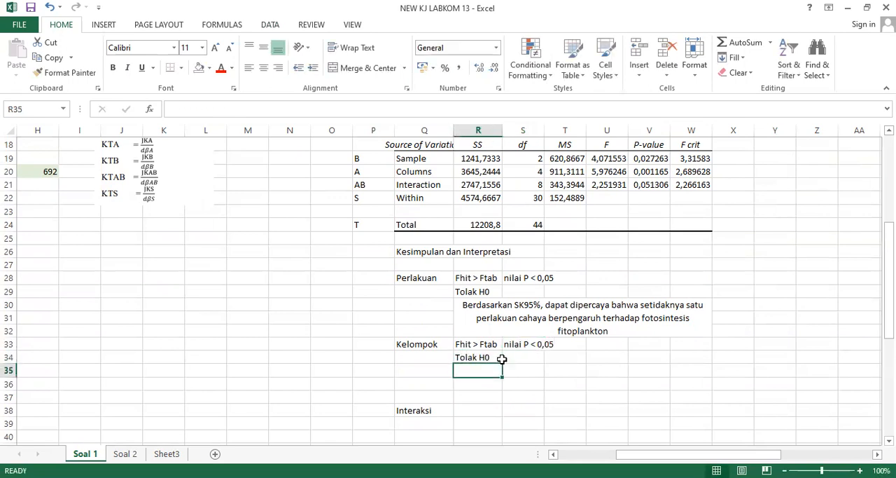
Write the Kelompok interpretation in R35: "Berdasarkan SK95%, dapat dipercaya bahwa setidaknya satu kelompok kekeruhan berpengaruh terhadap fotosintensis fitoplankton".
{"action": "type", "text": "Berdasarkan "}
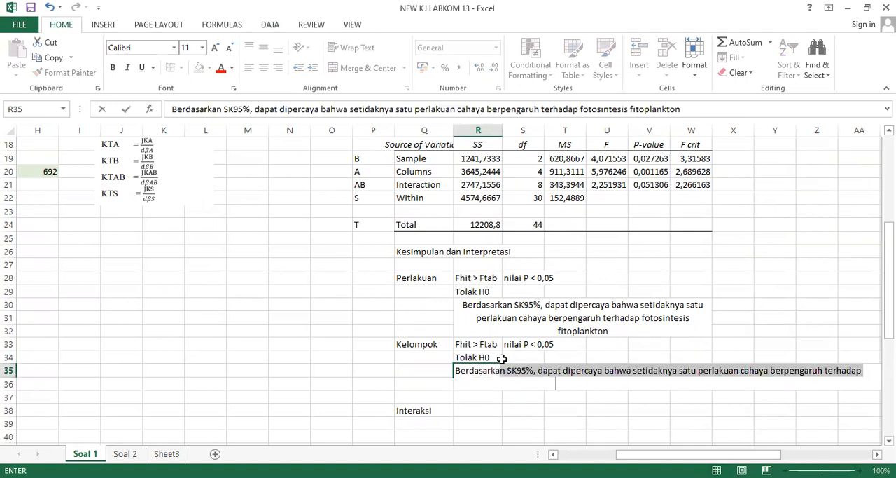
{"action": "type", "text": "SK95%"}
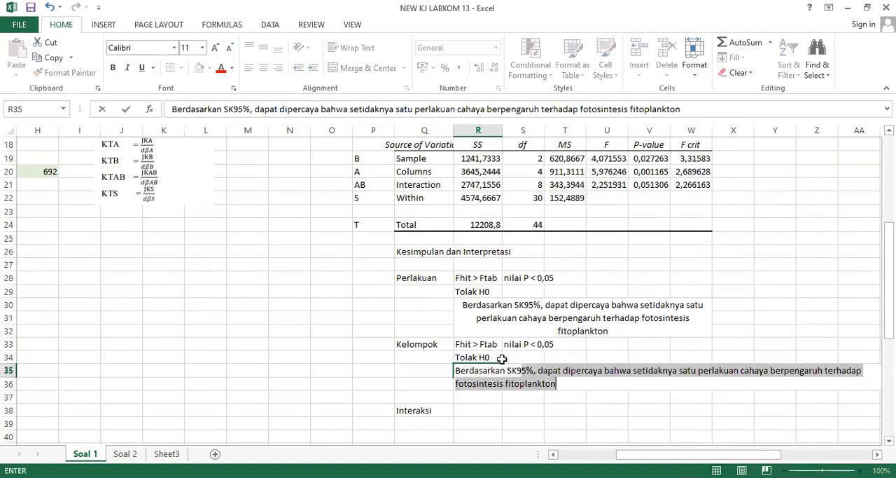
{"action": "type", "text": ", dapat dipercaya bahwa setidaknya satu"}
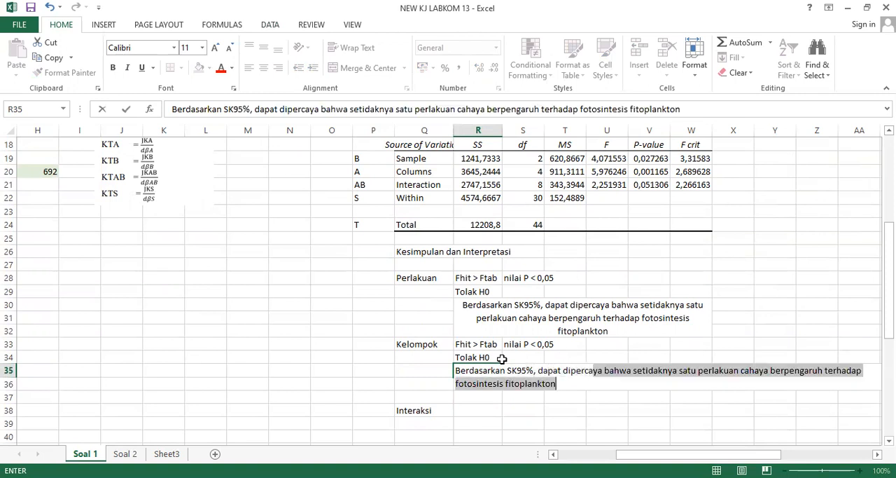
{"action": "key", "text": "BackSpace"}
{"action": "type", "text": "wa "}
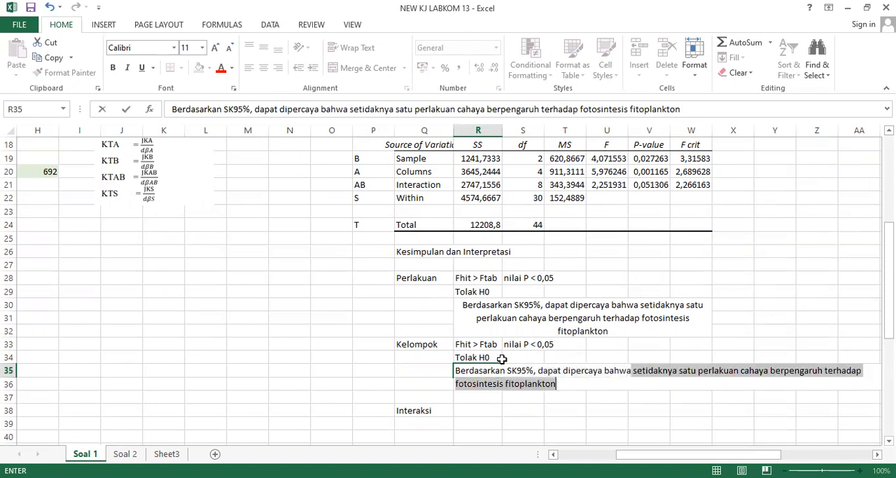
{"action": "type", "text": "setidaknya "}
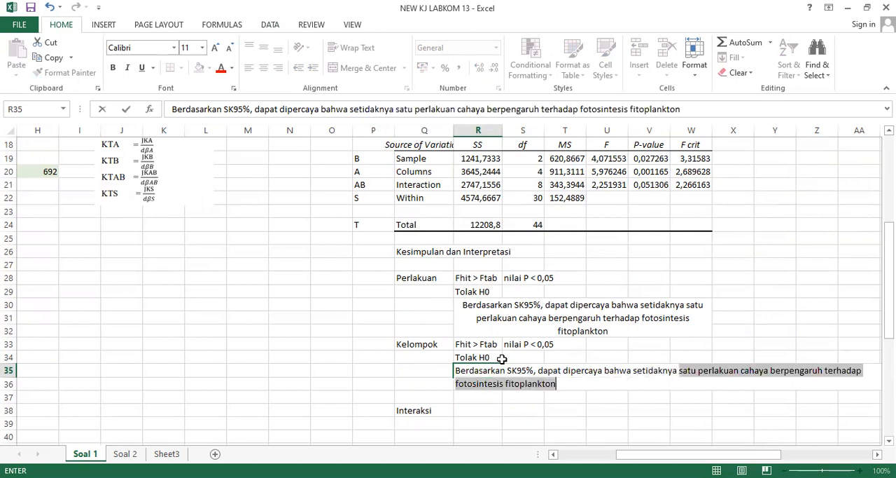
{"action": "type", "text": "satu kelomp"}
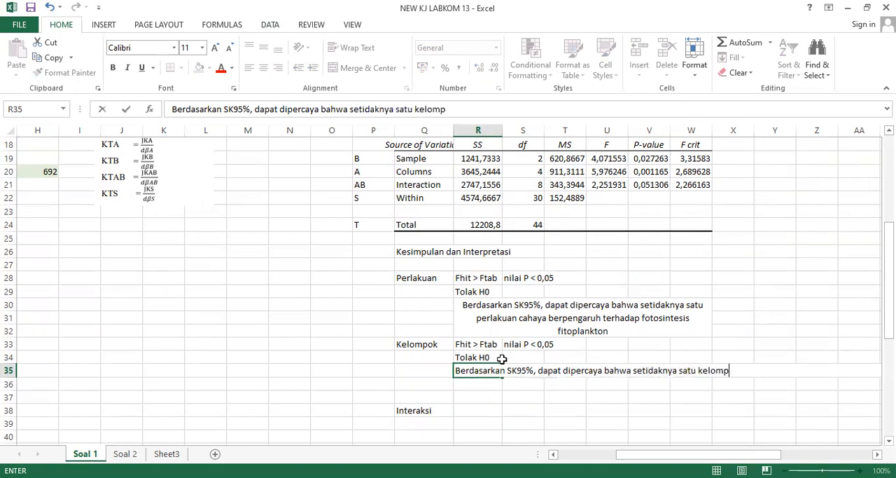
{"action": "type", "text": "ok kekeruhan be"}
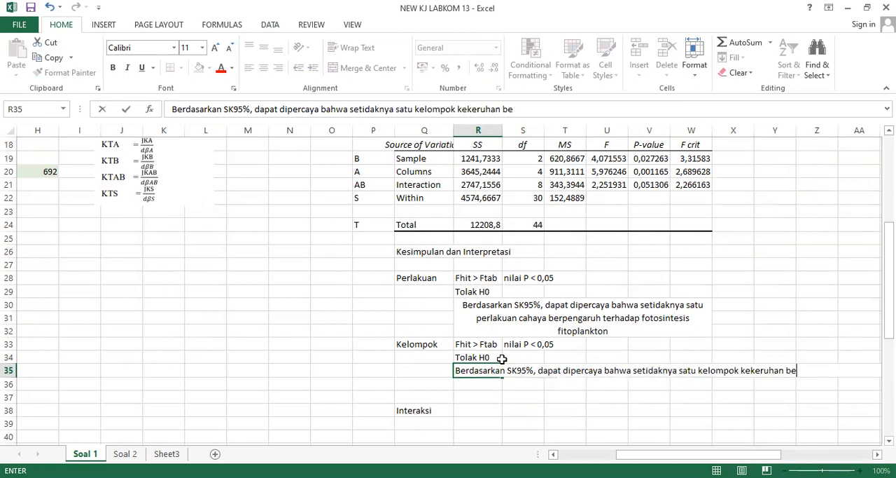
{"action": "type", "text": "rpengaruh terha"}
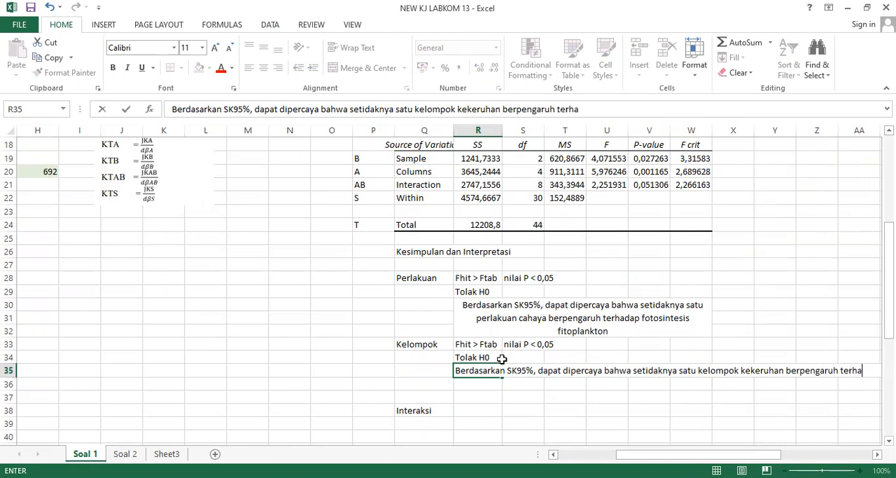
{"action": "type", "text": "dap fot"}
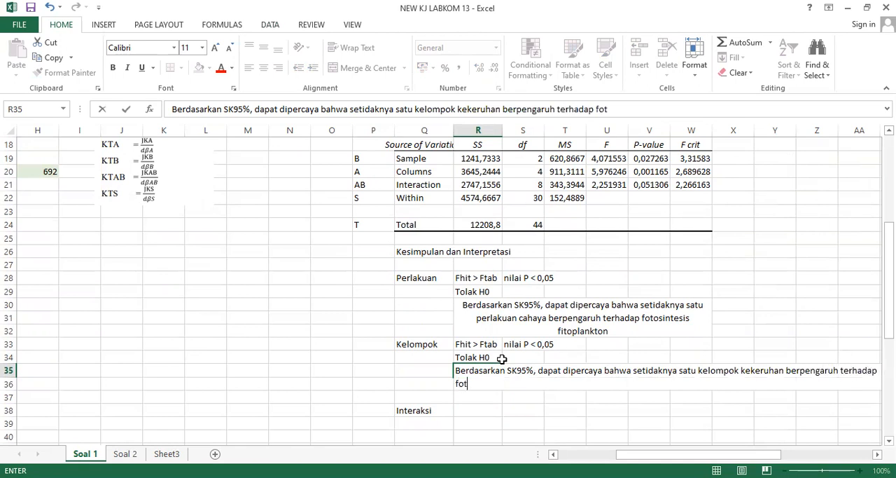
{"action": "type", "text": "osintensis fi"}
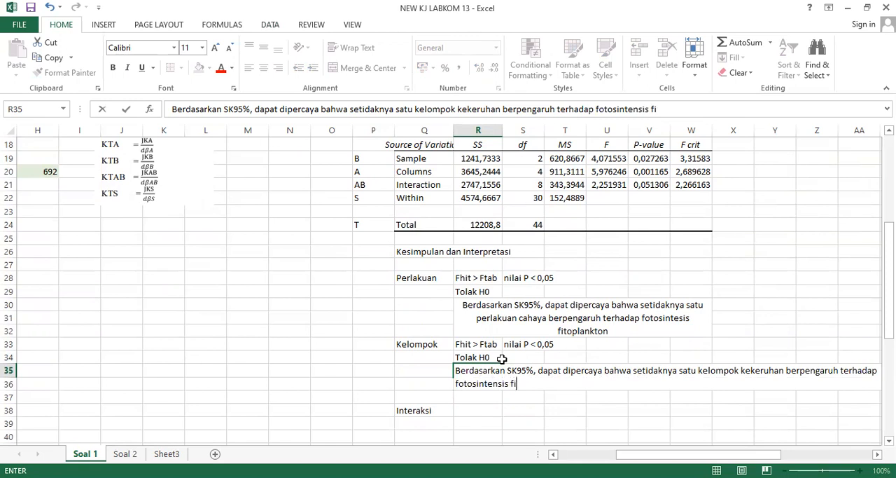
{"action": "type", "text": "toplankton"}
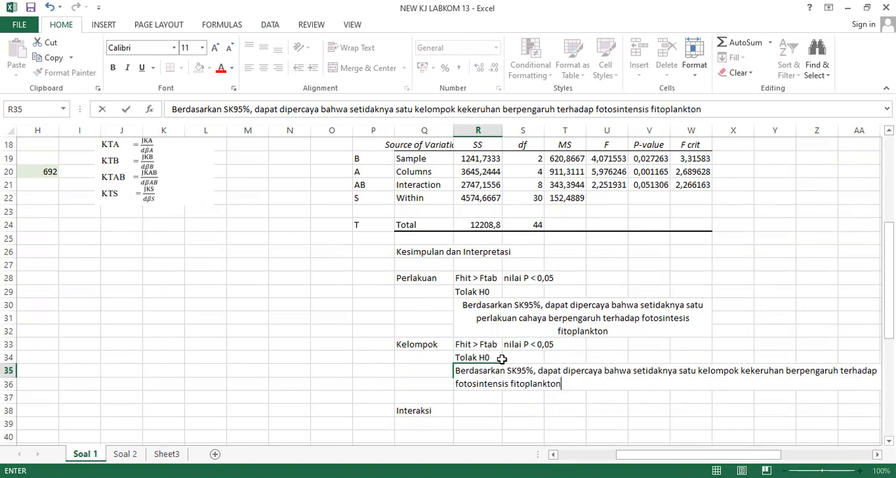
{"action": "key", "text": "ctrl+Return"}
Merge and center R35:W37 and wrap the text so the Kelompok interpretation fits within the block.
{"action": "key", "text": "shift+Down"}
{"action": "key", "text": "shift+Down"}
{"action": "key", "text": "shift+Right"}
{"action": "key", "text": "shift+Right"}
{"action": "key", "text": "shift+Right"}
{"action": "key", "text": "shift+Right"}
{"action": "key", "text": "shift+Right"}
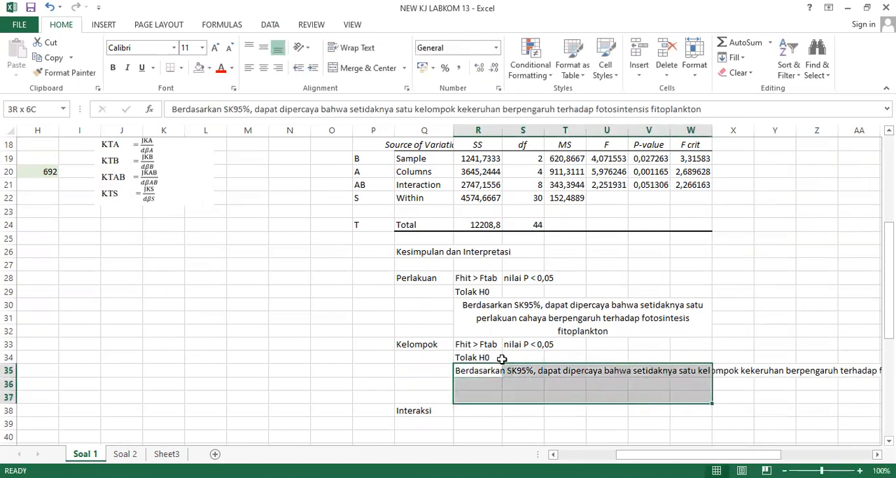
{"action": "left_click", "coordinate": [348, 70]}
{"action": "left_click", "coordinate": [353, 48]}
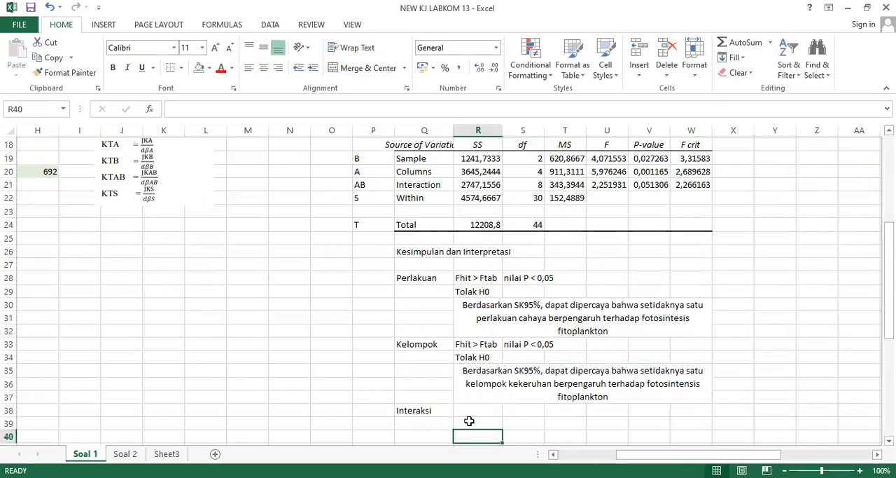
Compare the Interaction row's F value with its F crit and record "Fhit < Ftab" in R38 beside Interaksi.
{"action": "scroll", "coordinate": [469, 421], "scroll_direction": "down", "scroll_amount": 2}
{"action": "left_click", "coordinate": [461, 345]}
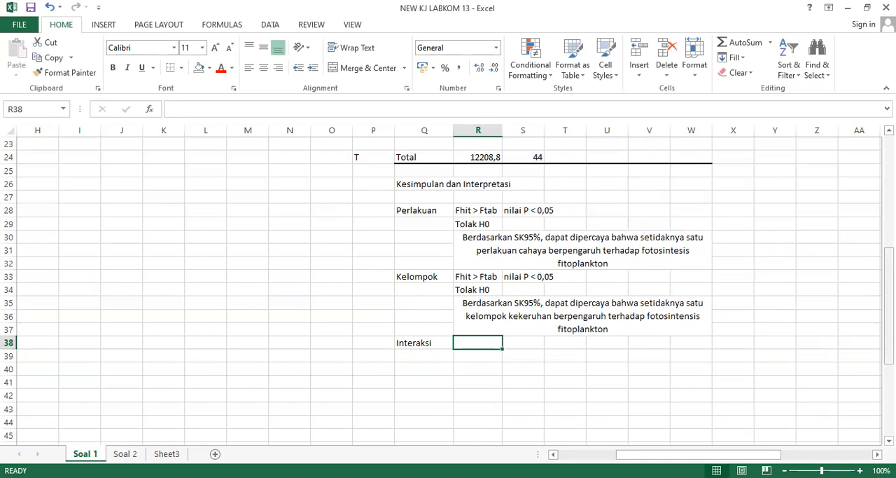
{"action": "left_click_drag", "start_coordinate": [889, 350], "coordinate": [889, 323]}
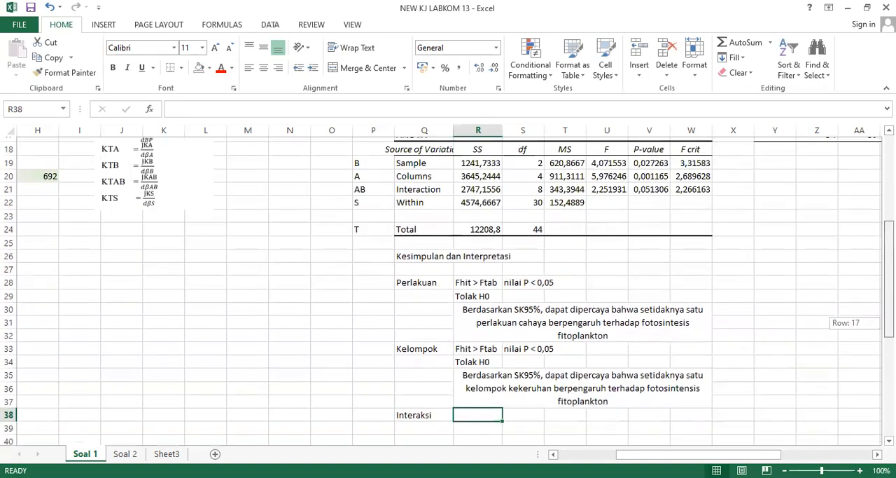
{"action": "left_click", "coordinate": [599, 183]}
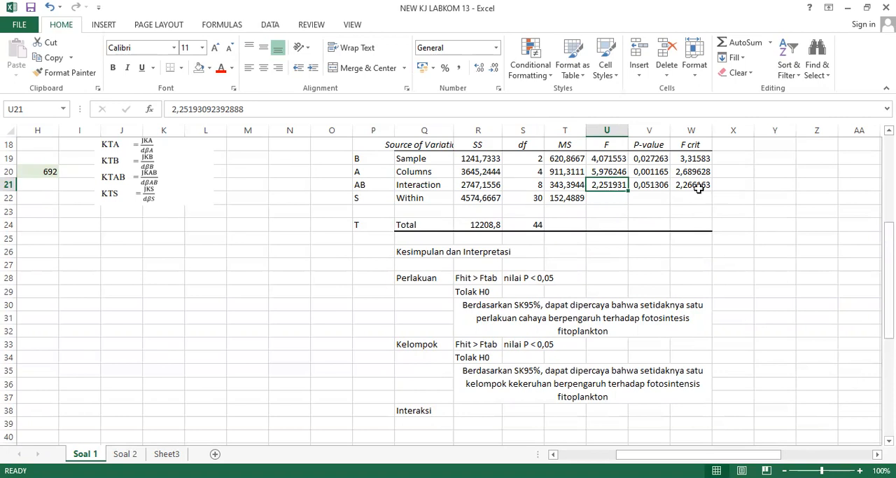
{"action": "left_click", "coordinate": [474, 415]}
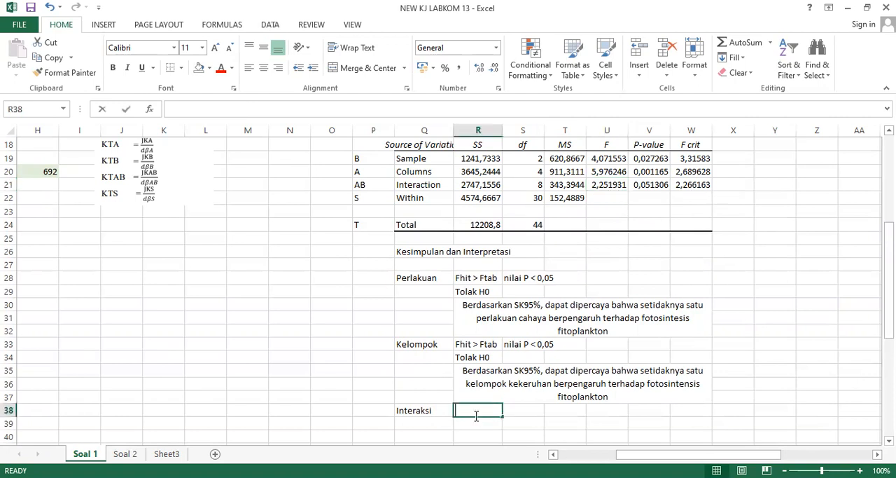
{"action": "type", "text": "Fhit"}
{"action": "key", "text": "BackSpace"}
{"action": "type", "text": "< Ftab"}
{"action": "key", "text": "Return"}
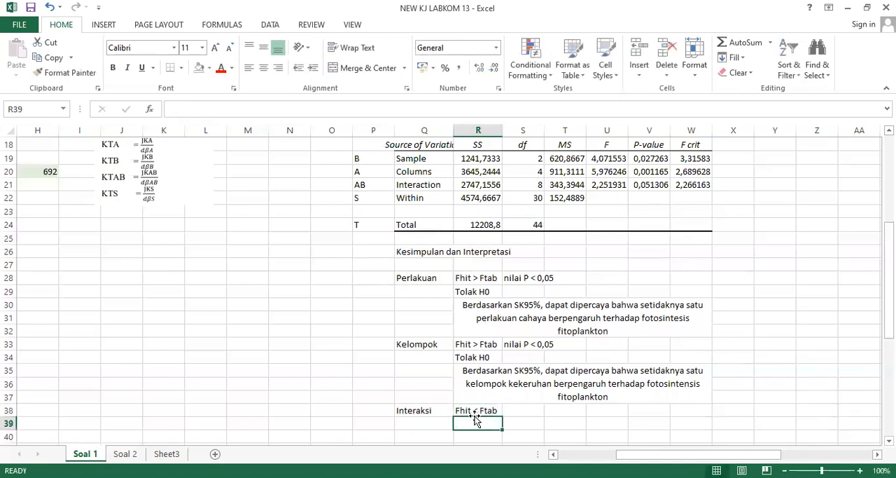
Check the Interaction row's P-value against 0,05 and record "nilai P > 0,05" in S38.
{"action": "left_click", "coordinate": [646, 186]}
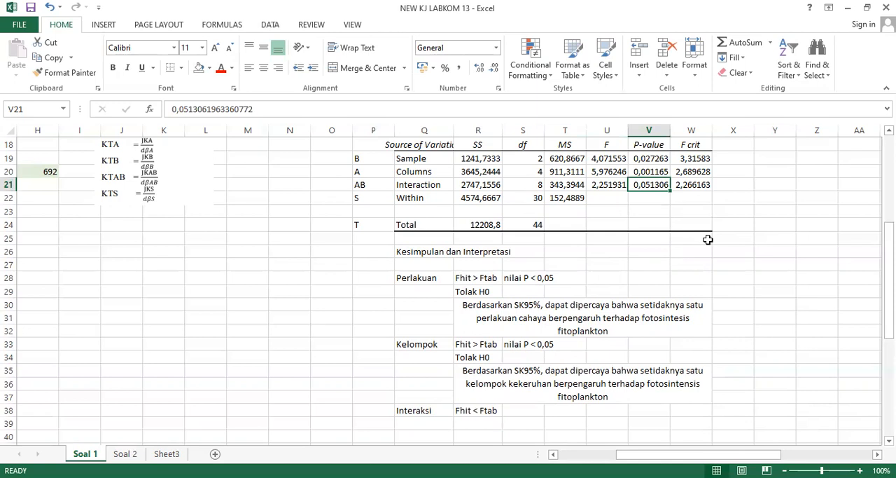
{"action": "left_click", "coordinate": [524, 412]}
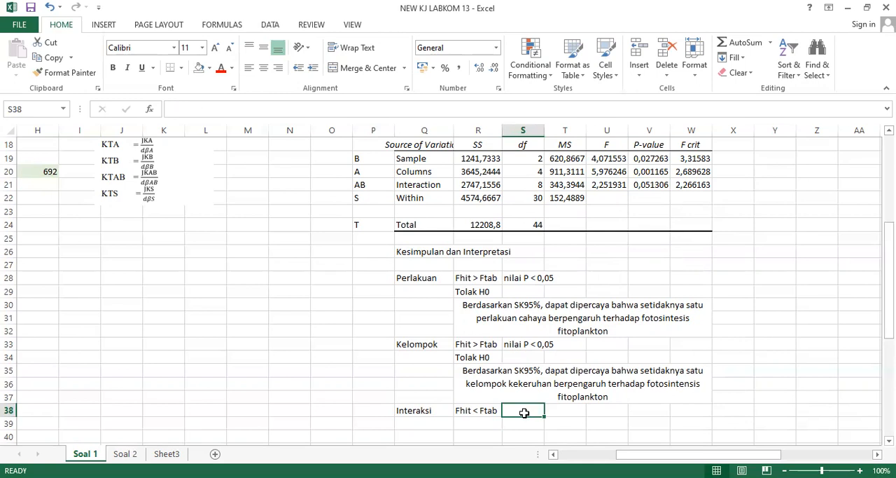
{"action": "left_click", "coordinate": [658, 182]}
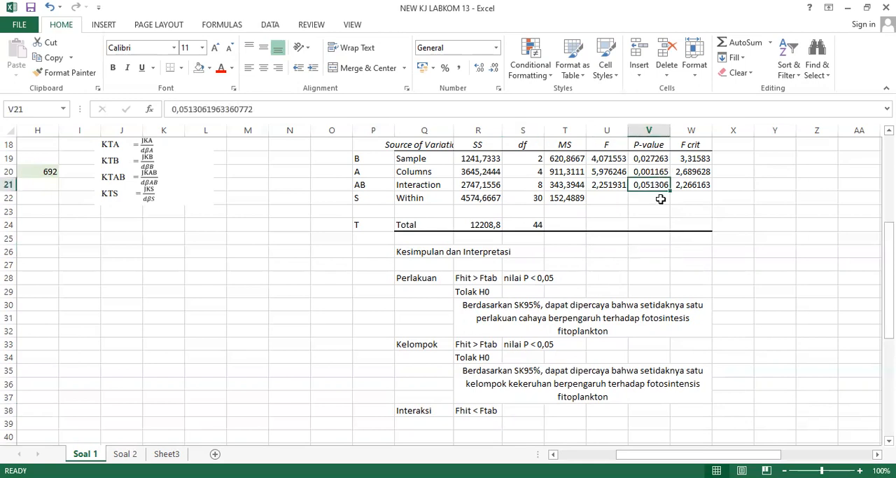
{"action": "double_click", "coordinate": [529, 413]}
{"action": "type", "text": "nilai P"}
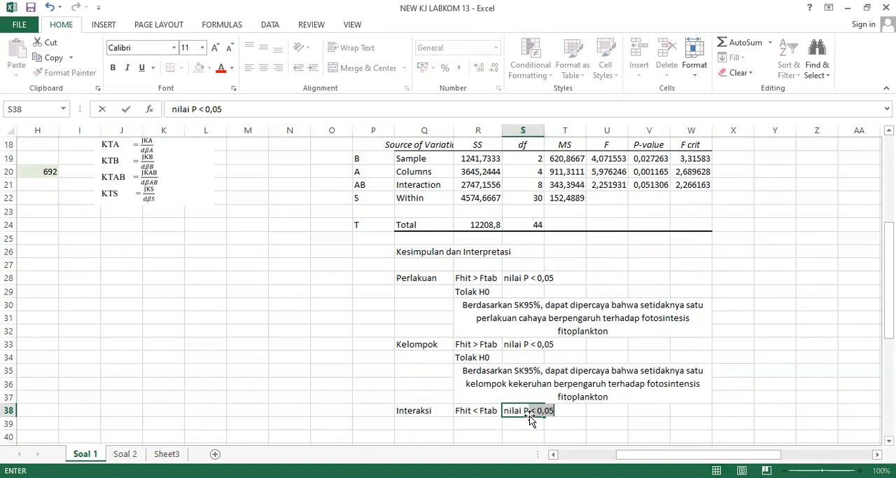
{"action": "type", "text": " > 0,05"}
{"action": "key", "text": "Return"}
Enter the Interaksi decision "Gagal Tolak H0" in R39, below its test criteria.
{"action": "key", "text": "Left"}
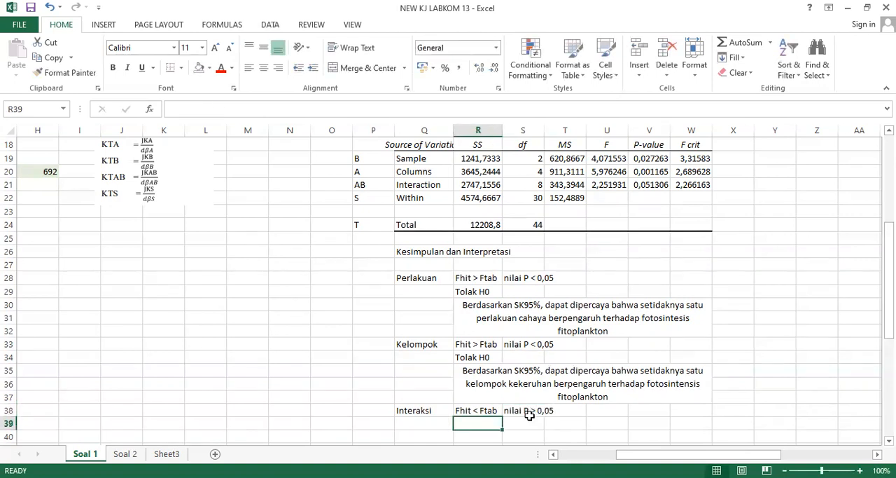
{"action": "type", "text": "Gagal "}
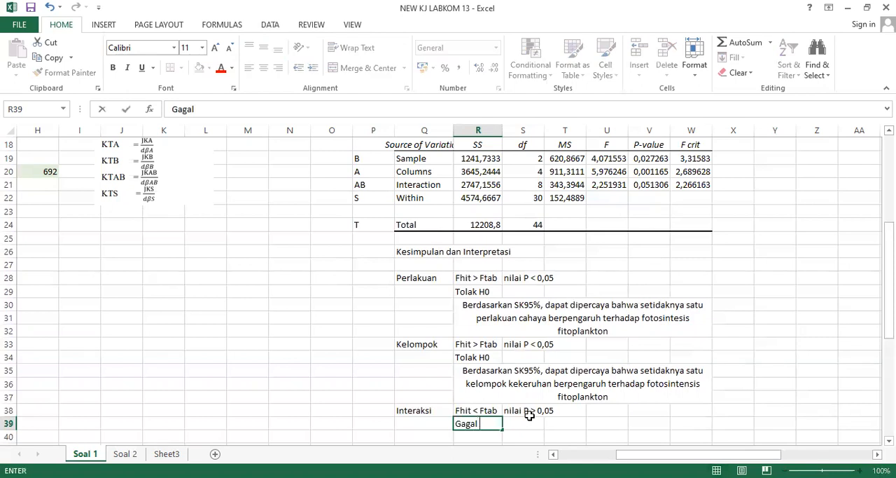
{"action": "type", "text": "Tolak H0"}
{"action": "key", "text": "Return"}
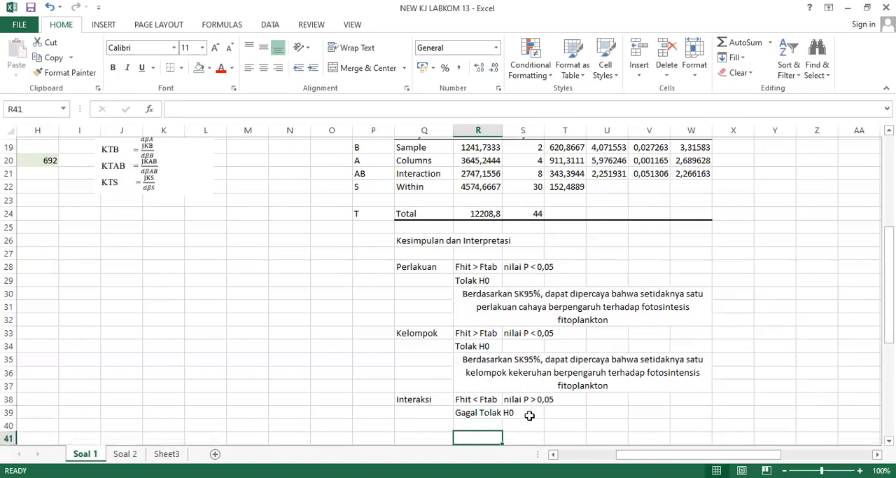
Enter the Interaksi interpretation in R40: "Berdasarkan SK95%, dapat dipercaya bahwa cahaya (faktor A) dan kekeruhan (faktor B) memiliki interaksi".
{"action": "type", "text": "Ber"}
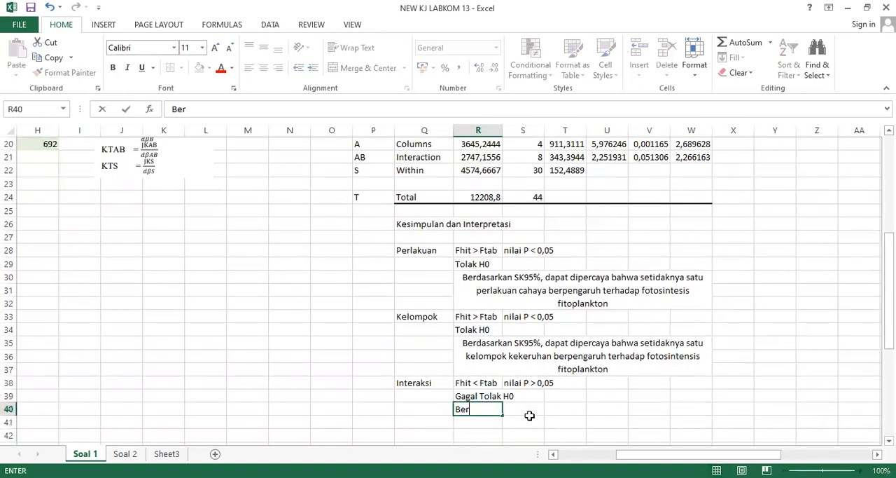
{"action": "type", "text": "dasarkan SK"}
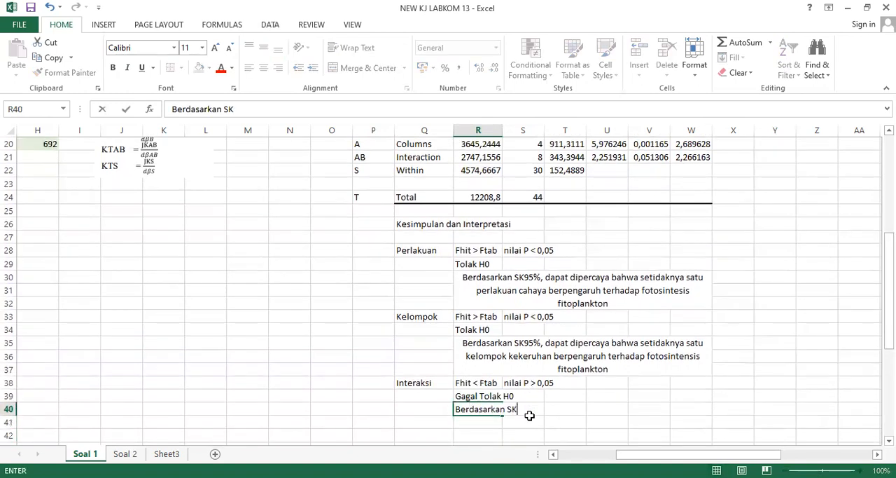
{"action": "type", "text": "95%, dapat "}
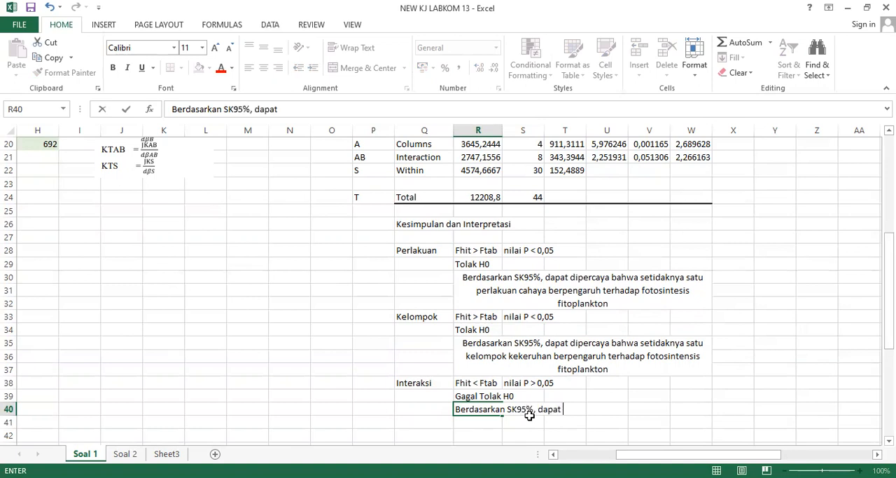
{"action": "type", "text": "dipercaya bah"}
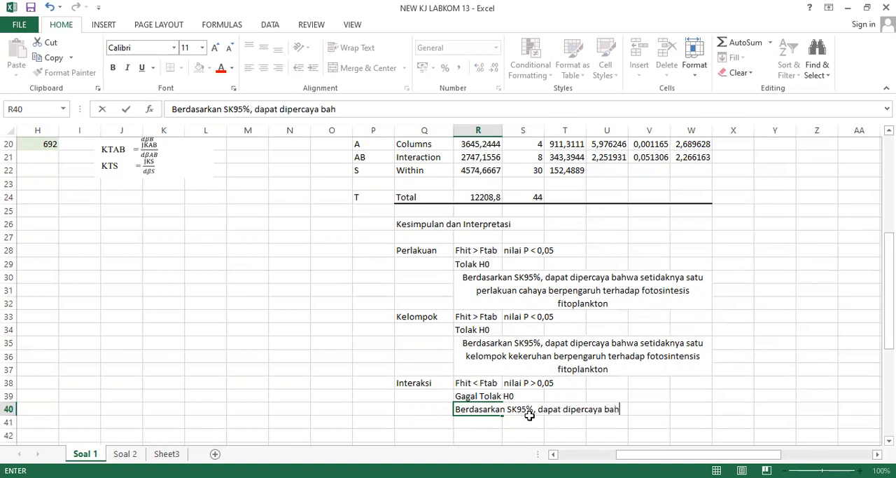
{"action": "type", "text": "wa faktor A"}
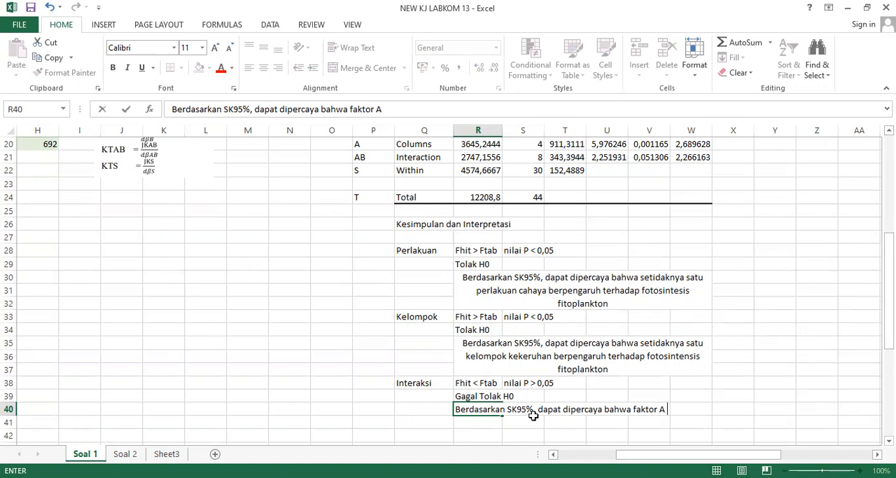
{"action": "left_click", "coordinate": [348, 110]}
{"action": "type", "text": "cahaya "}
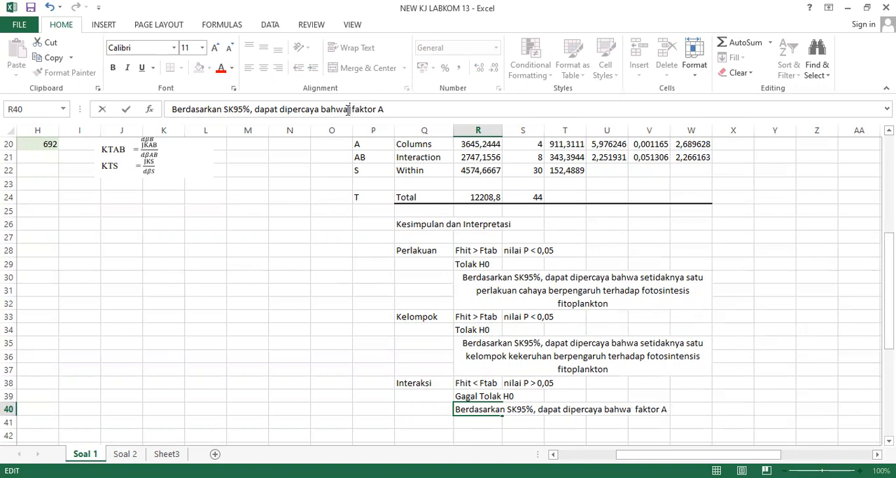
{"action": "type", "text": "("}
{"action": "key", "text": "End"}
{"action": "type", "text": ") dan kekeruhan (faktor B) memiliki interaksi"}
{"action": "key", "text": "Return"}
Merge and center R40:W42, wrap the Interaksi interpretation, and align it to the vertical middle of the block.
{"action": "key", "text": "Up"}
{"action": "key", "text": "shift+Down"}
{"action": "key", "text": "shift+Down"}
{"action": "key", "text": "shift+Right"}
{"action": "key", "text": "shift+Right"}
{"action": "key", "text": "shift+Right"}
{"action": "key", "text": "shift+Right"}
{"action": "key", "text": "shift+Right"}
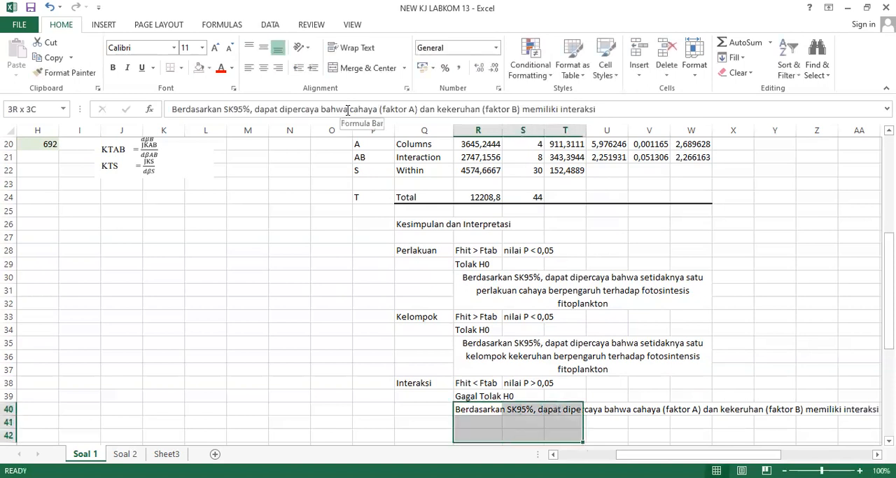
{"action": "left_click", "coordinate": [359, 68]}
{"action": "left_click", "coordinate": [356, 47]}
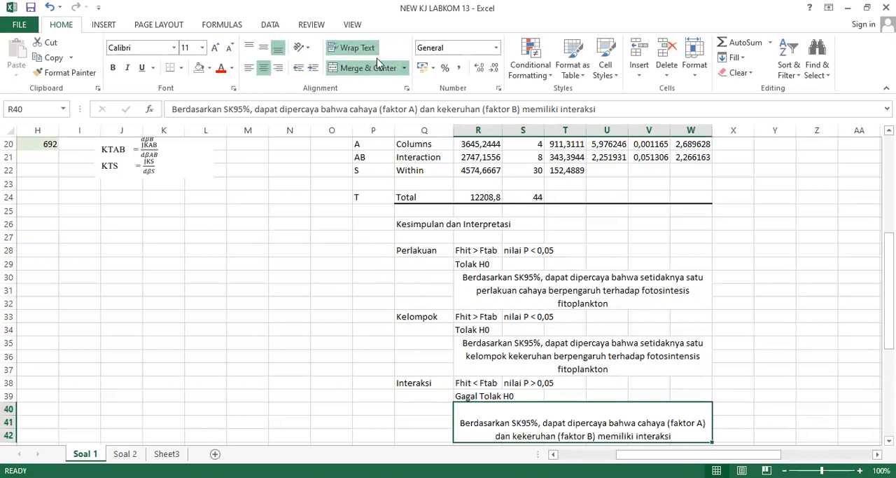
{"action": "left_click", "coordinate": [263, 49]}
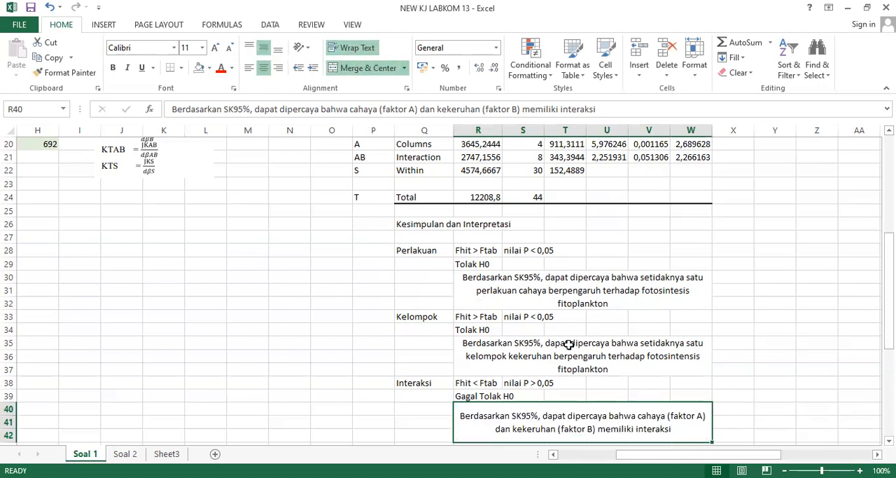
{"action": "left_click", "coordinate": [569, 345]}
{"action": "left_click", "coordinate": [768, 352]}
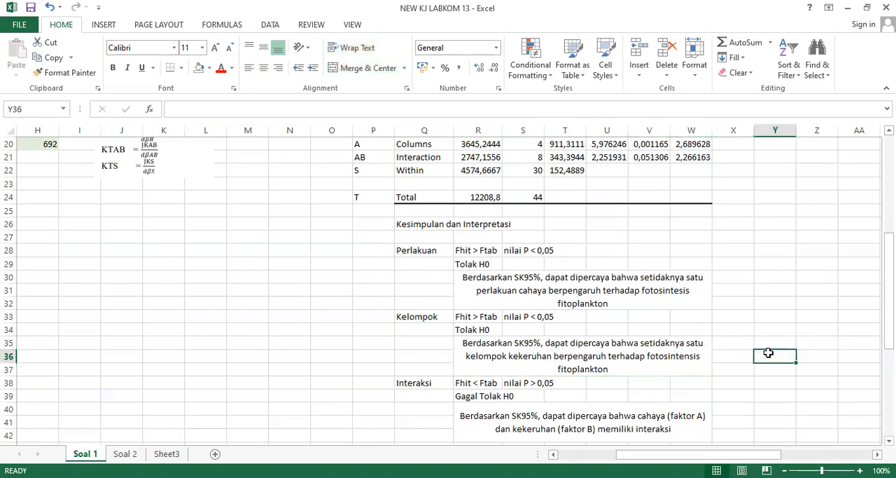
Fill the "Kesimpulan dan Interpretasi" heading cell Q26 with the gold theme color.
{"action": "left_click", "coordinate": [409, 224]}
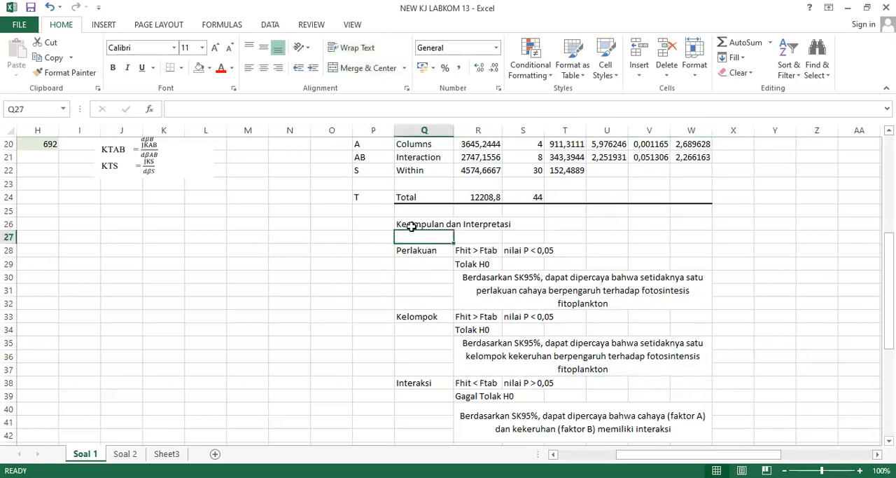
{"action": "left_click", "coordinate": [210, 70]}
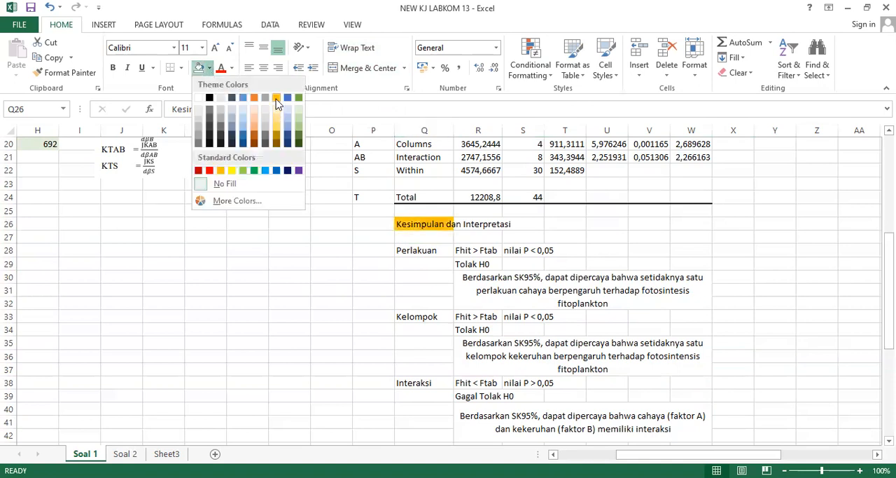
{"action": "left_click", "coordinate": [277, 103]}
{"action": "left_click", "coordinate": [416, 262]}
{"action": "key", "text": "Up"}
{"action": "key", "text": "Up"}
{"action": "key", "text": "Up"}
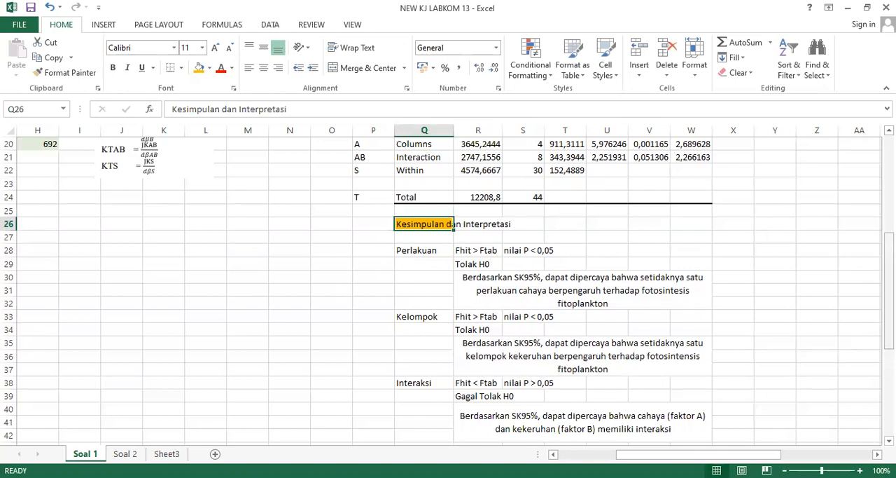
View the Soal 2 problem and its data table, and return to the problem statement on Soal 1.
{"action": "scroll", "coordinate": [888, 274], "scroll_direction": "up", "scroll_amount": 6}
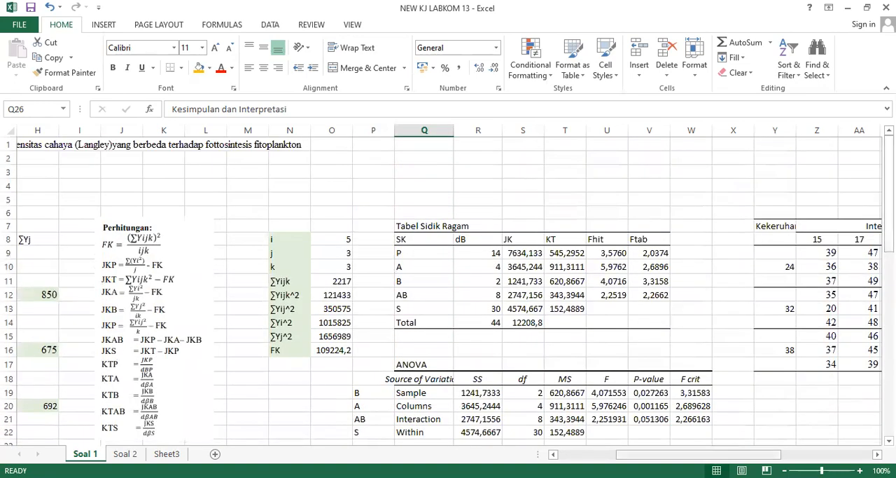
{"action": "key", "text": "ctrl+Page_Down"}
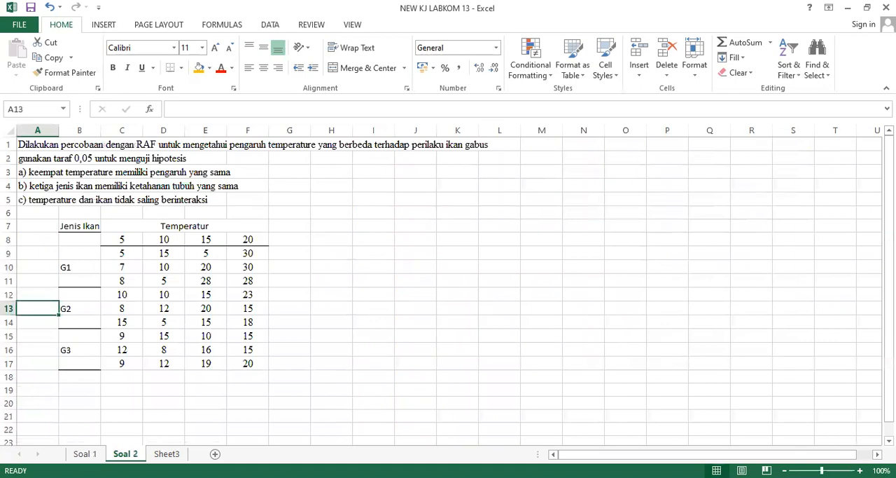
{"action": "left_click", "coordinate": [84, 454]}
{"action": "left_click", "coordinate": [369, 208]}
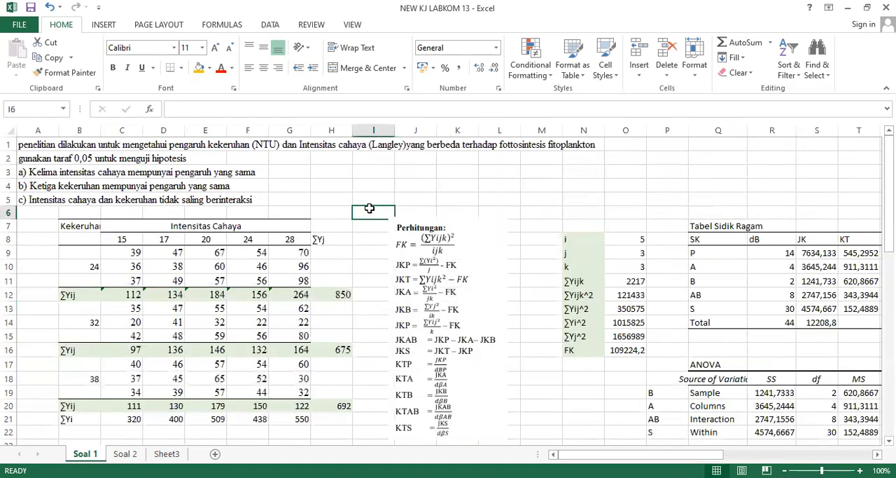